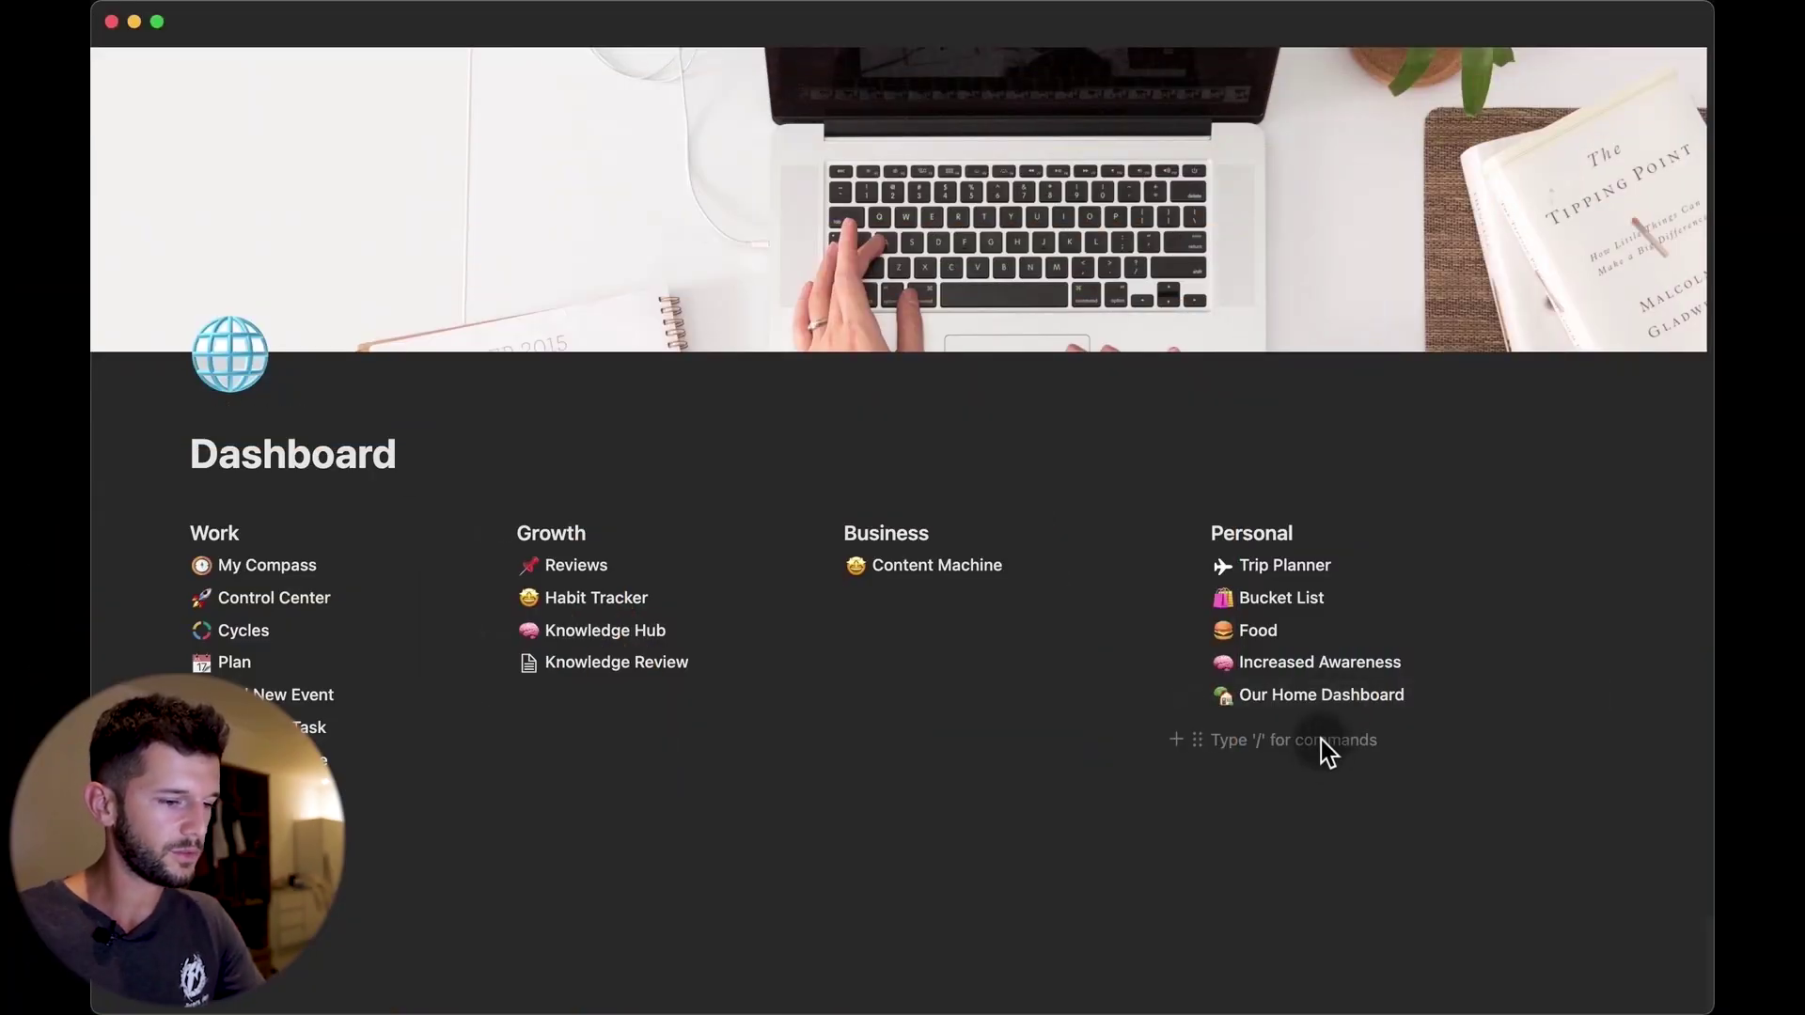
Create an empty sub-page titled 'Sports Tracker' under Personal
{"action": "type", "text": "/page"}
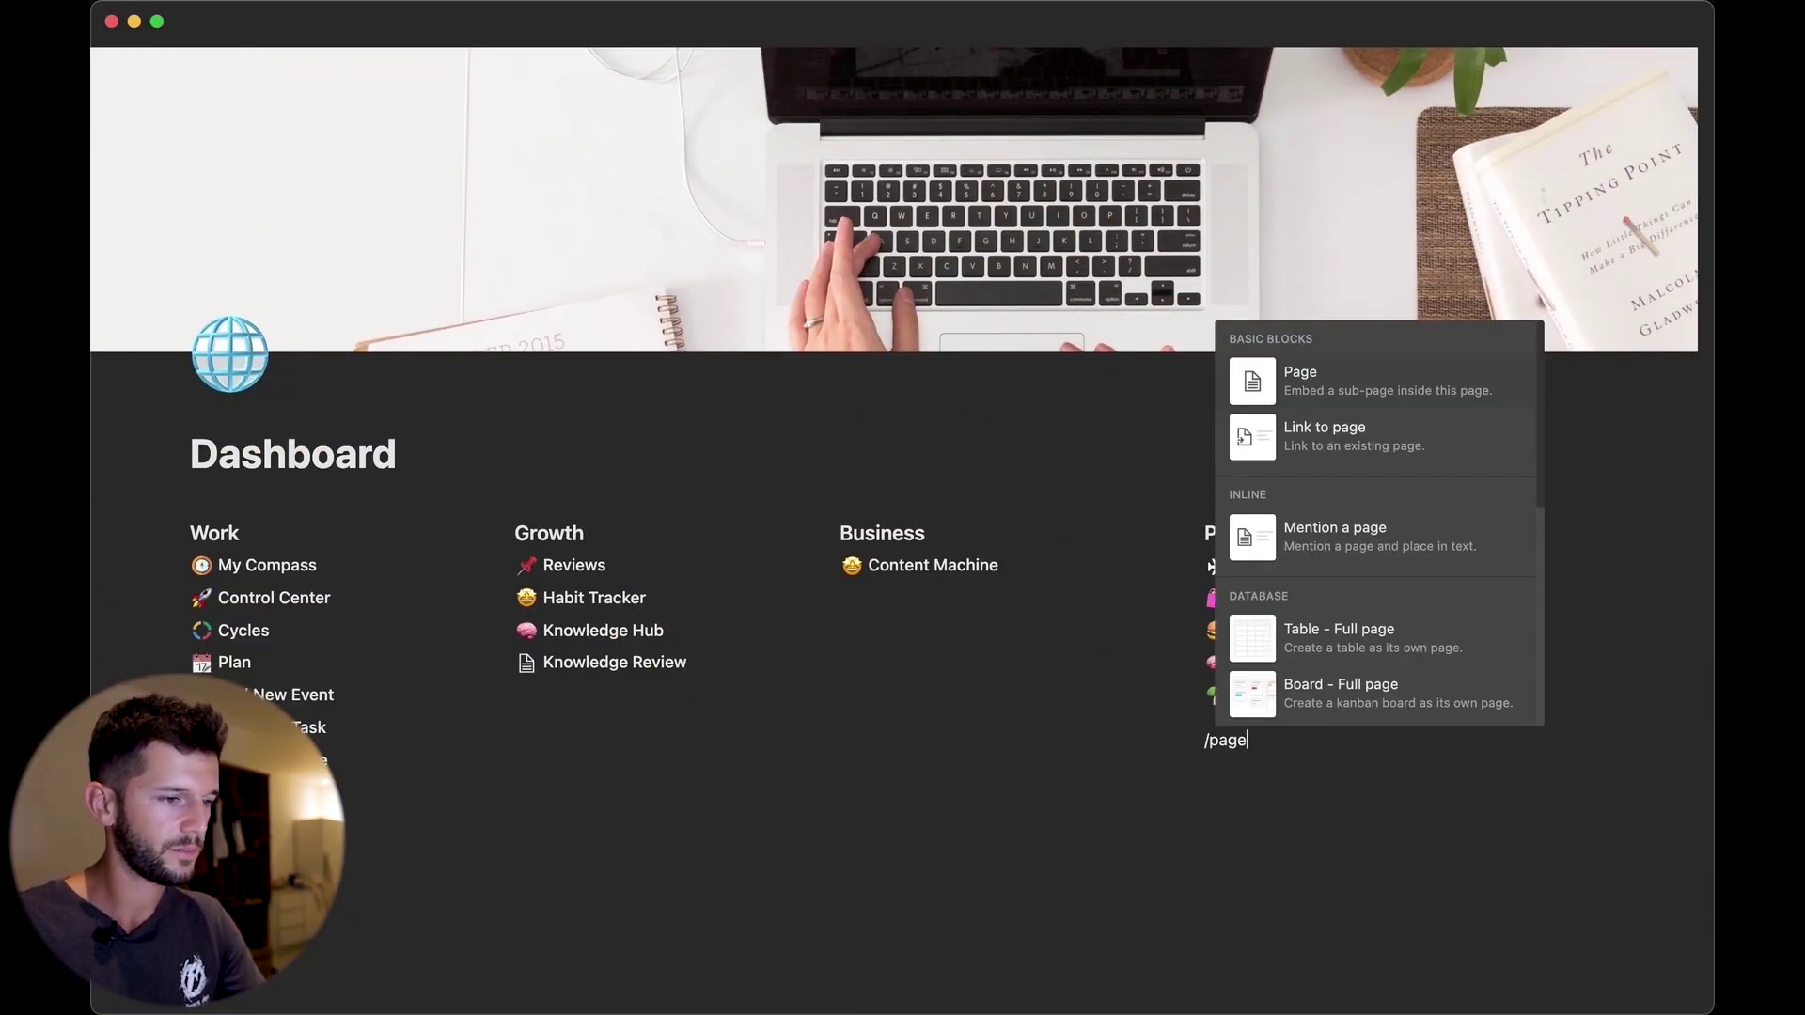
{"action": "key", "text": "Return"}
{"action": "type", "text": "Sports Tracker"}
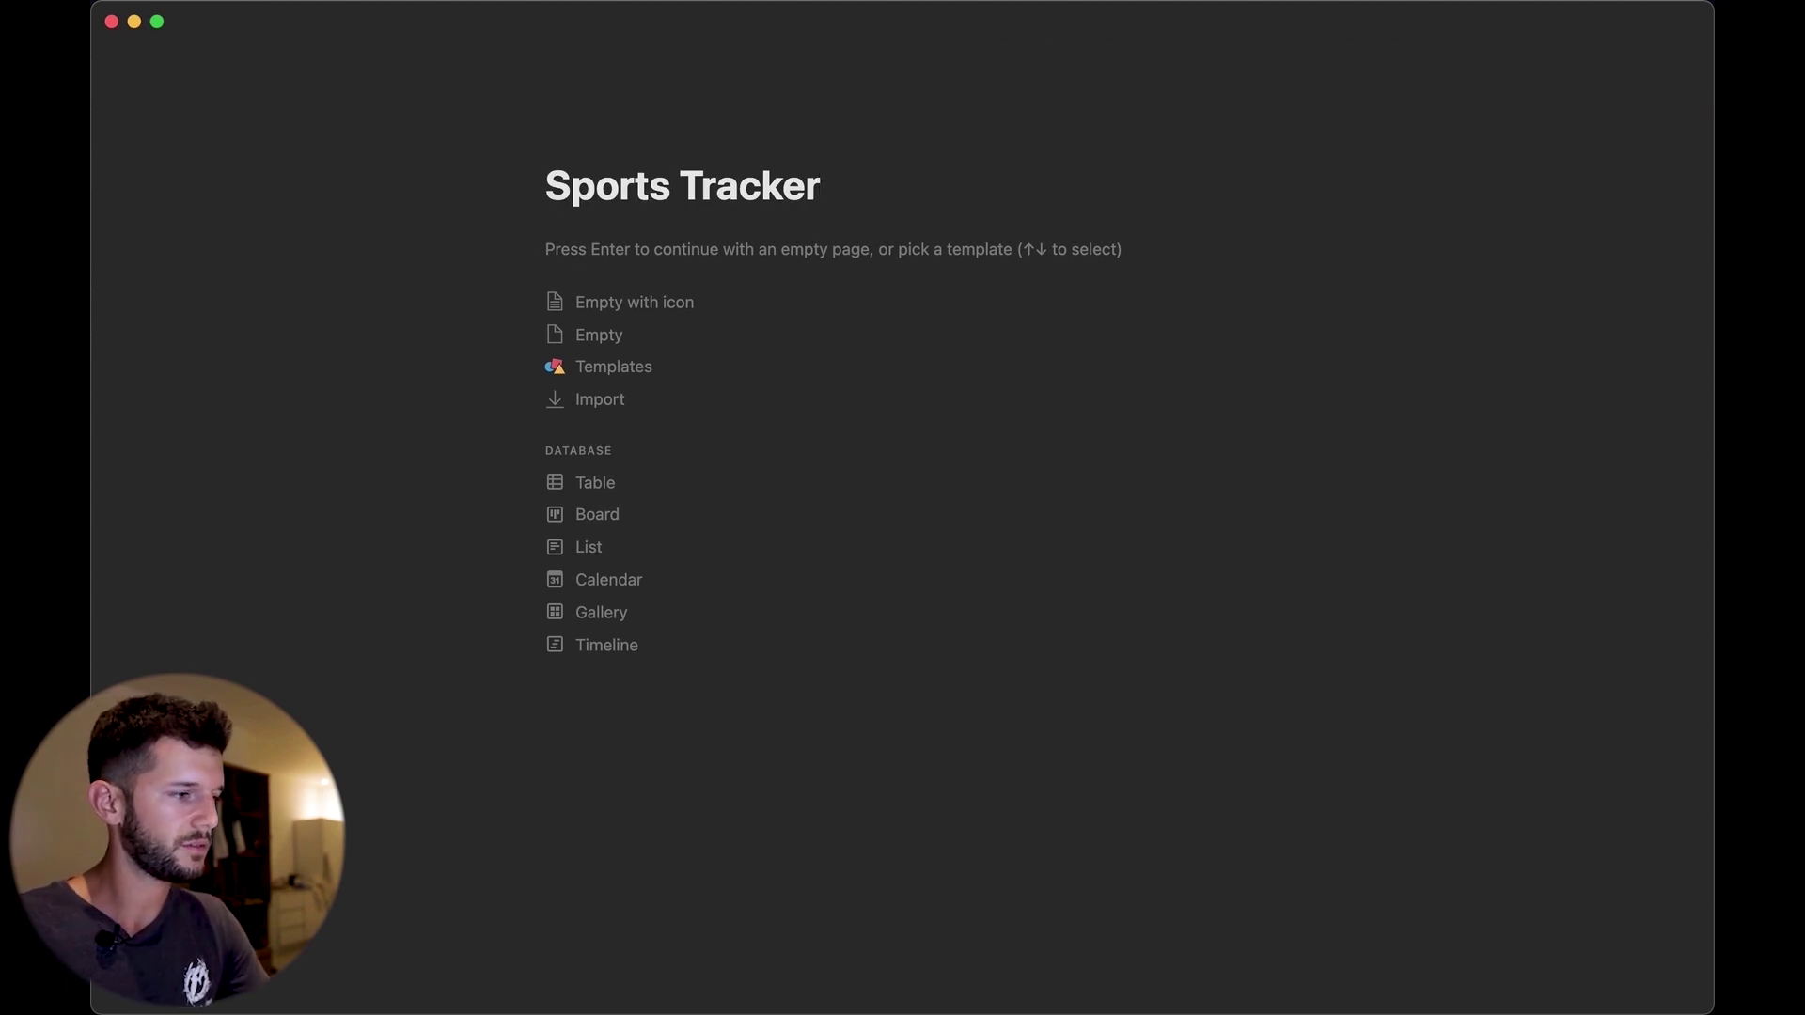
{"action": "key", "text": "Return"}
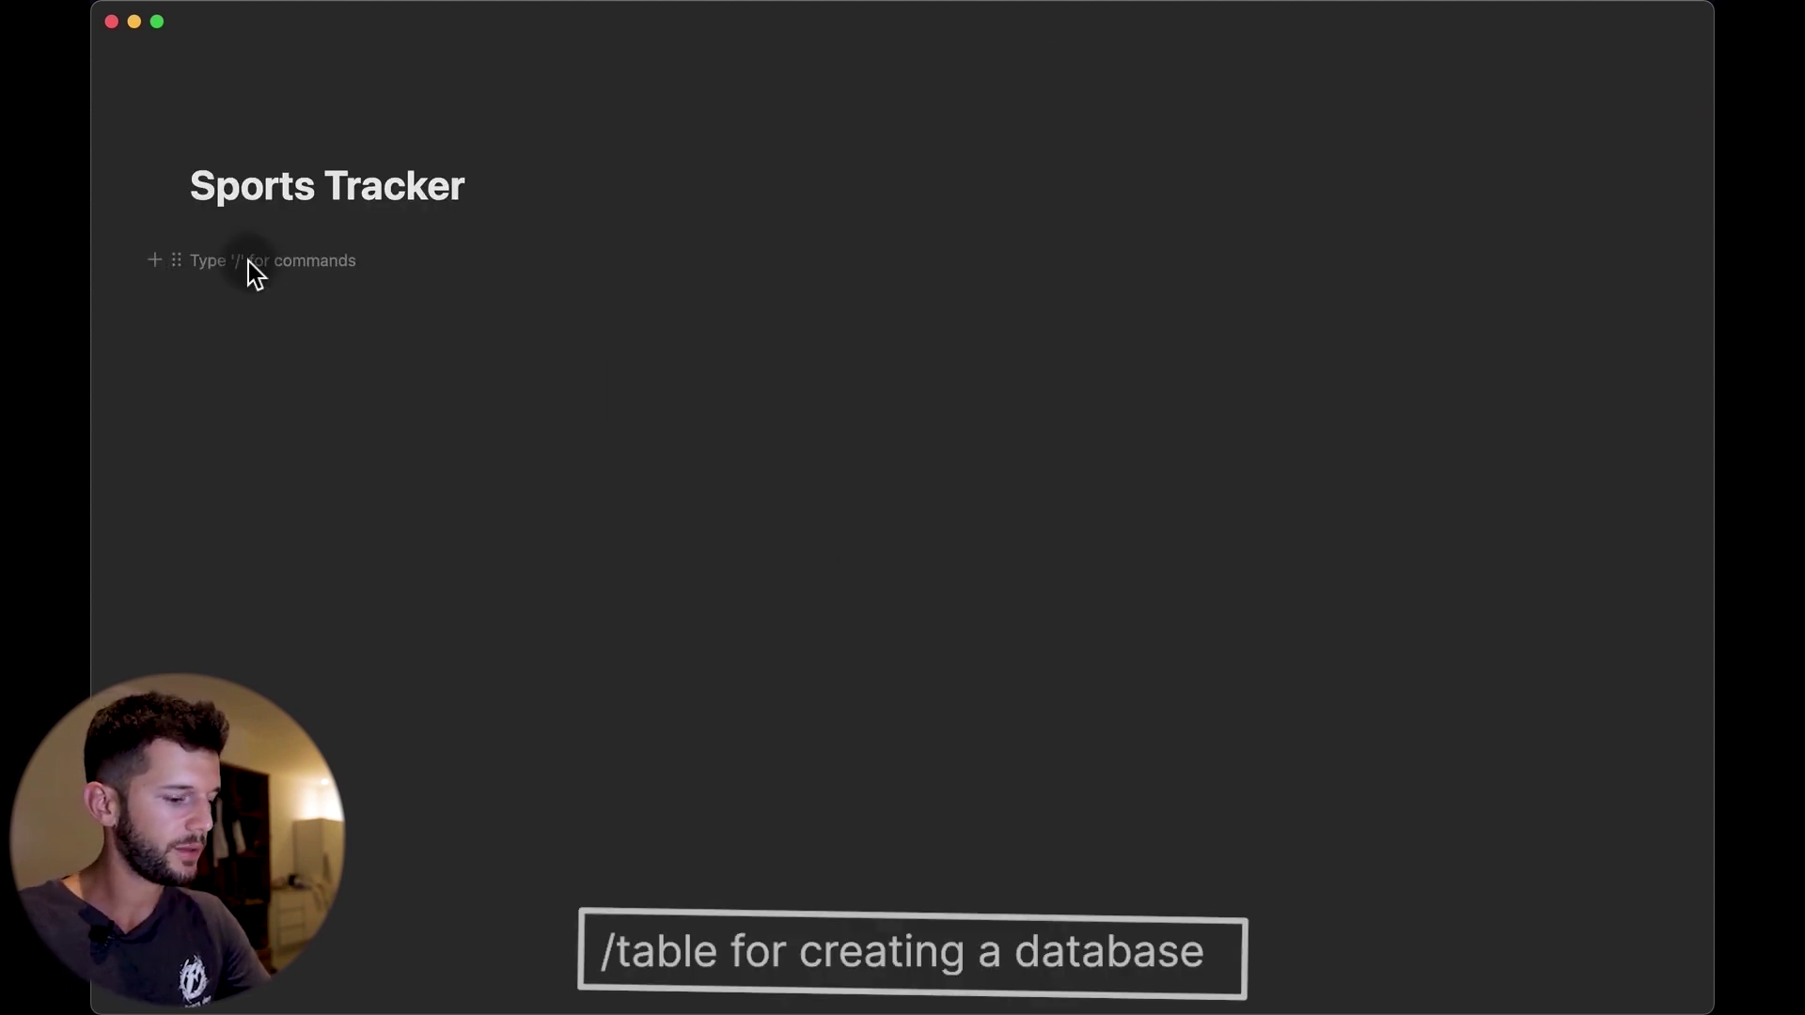
Add two table databases titled Exercises and Body Parts with /table
{"action": "type", "text": "/table"}
{"action": "key", "text": "Return"}
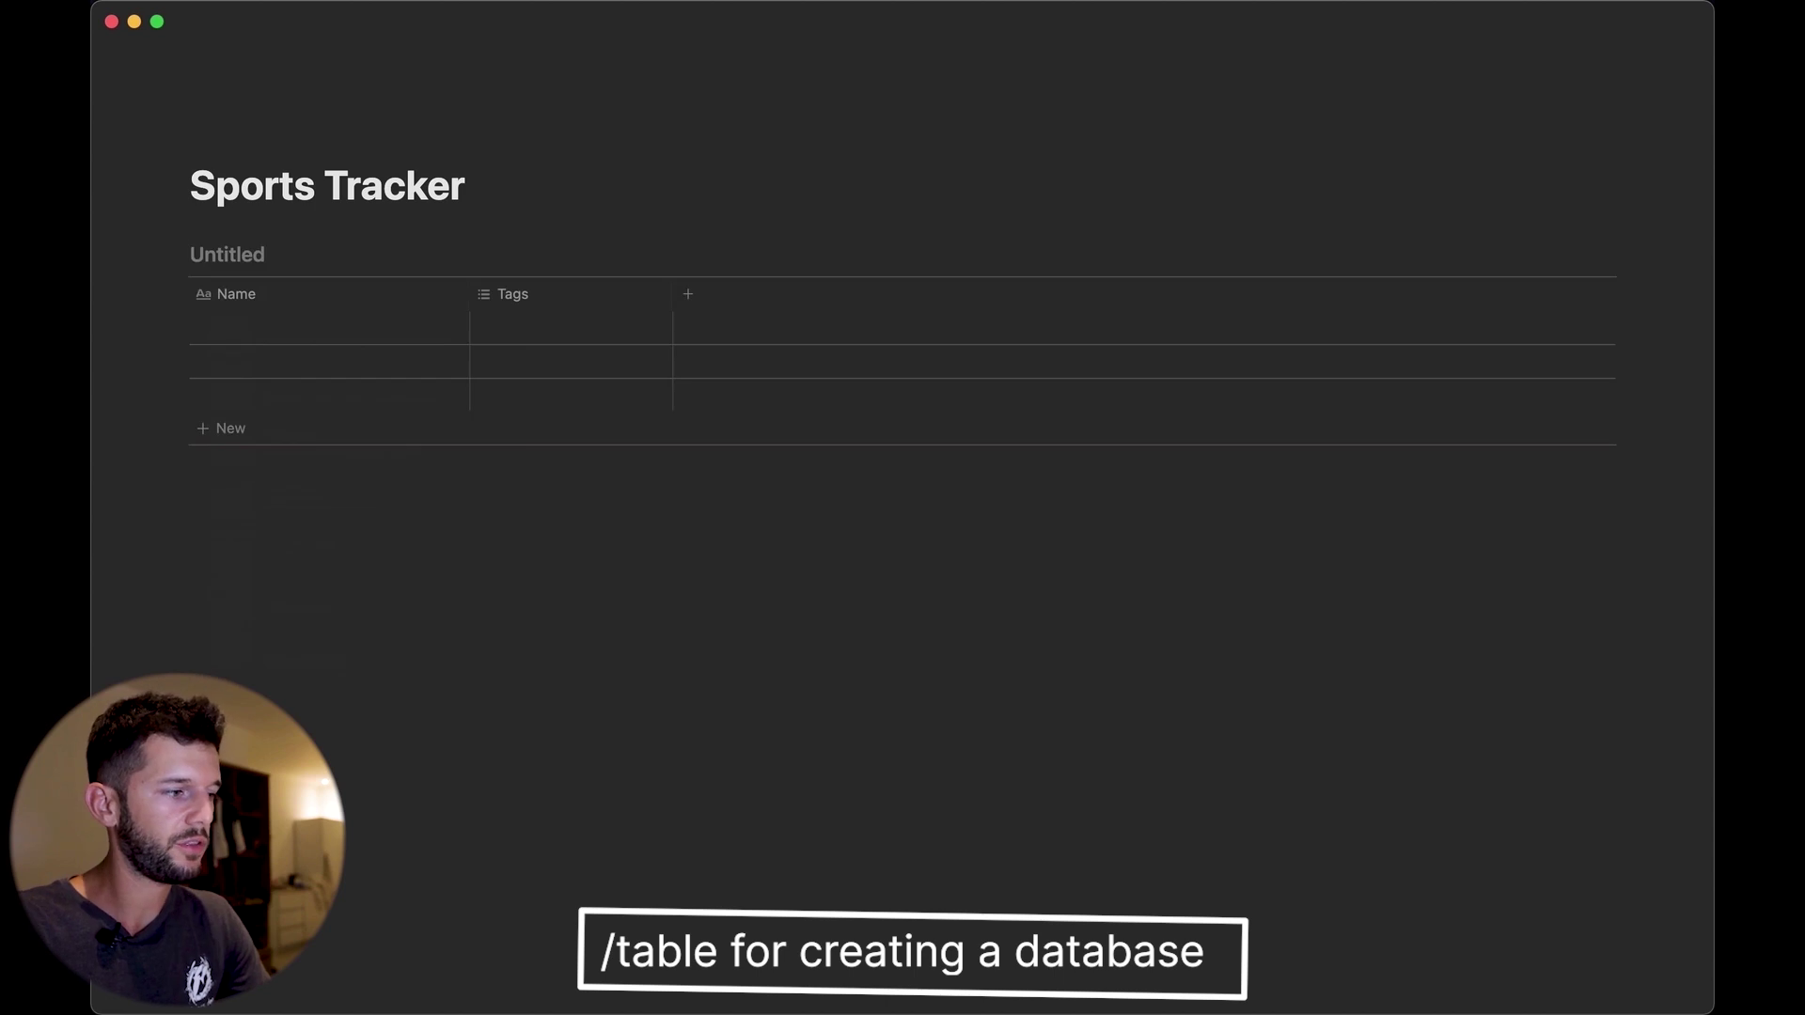
{"action": "type", "text": "Exercises"}
{"action": "left_click", "coordinate": [244, 516]}
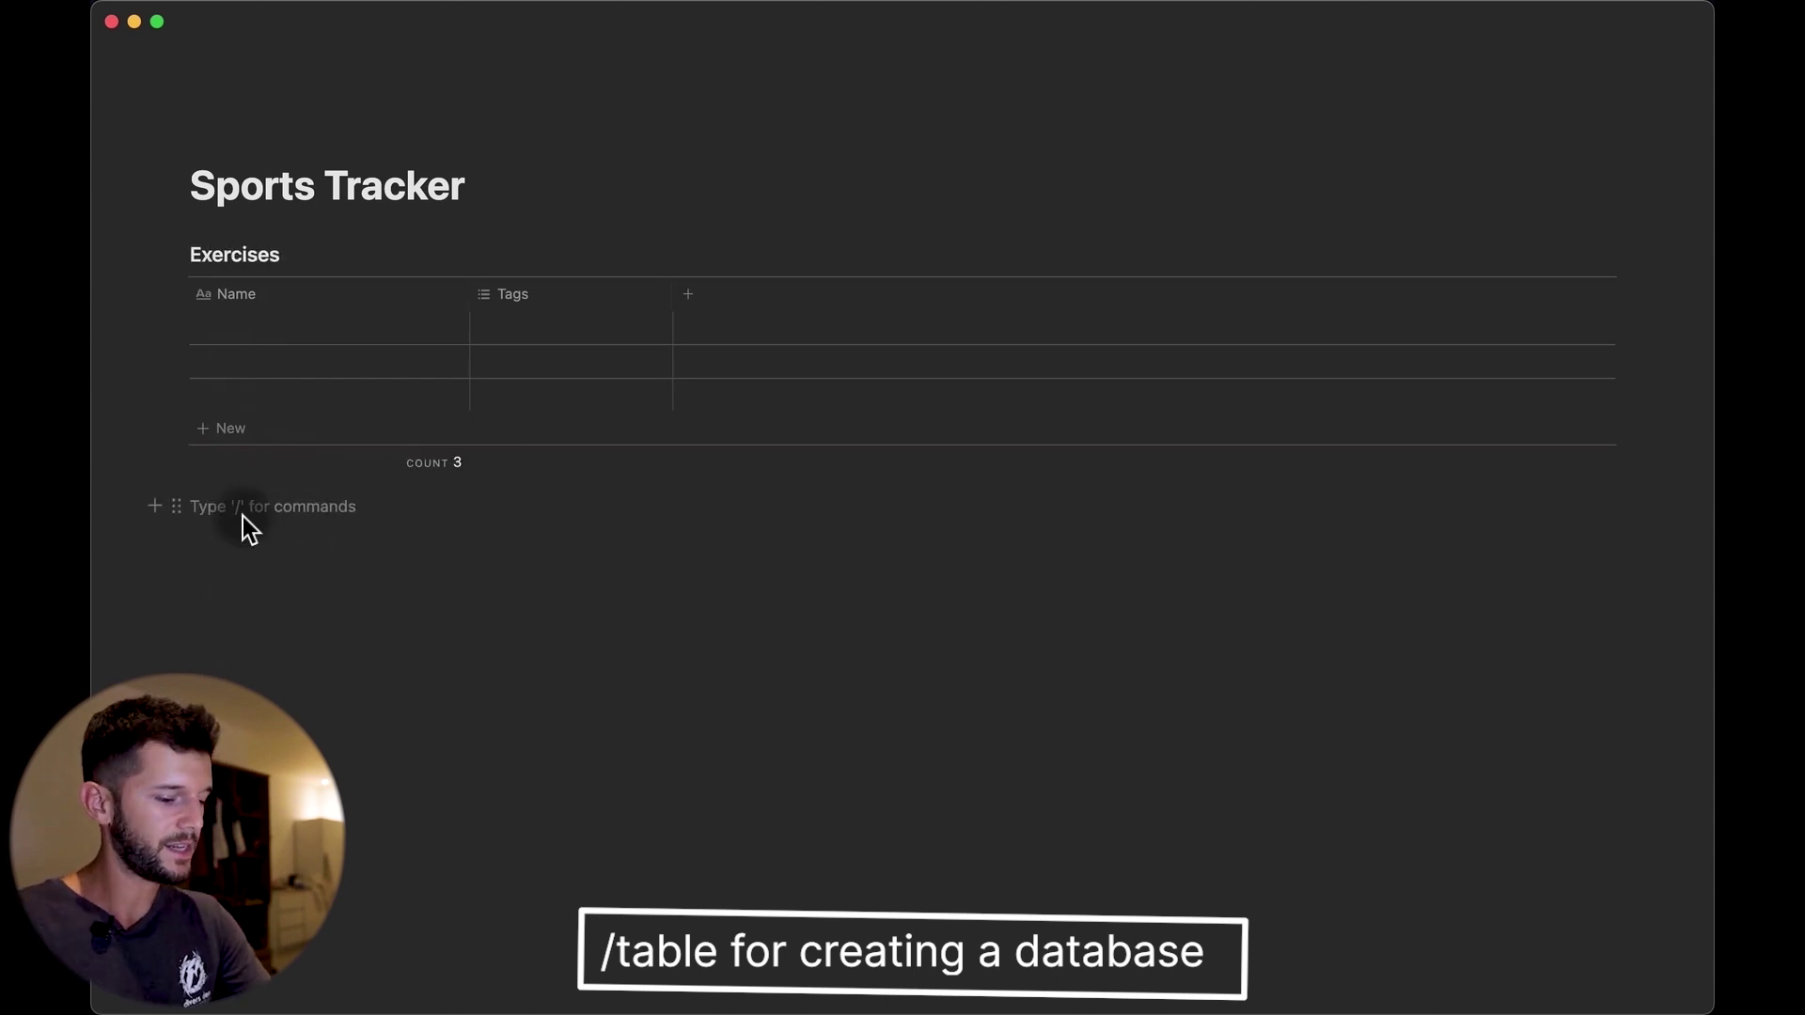
{"action": "type", "text": "/table"}
{"action": "key", "text": "Return"}
{"action": "type", "text": "Body Parts"}
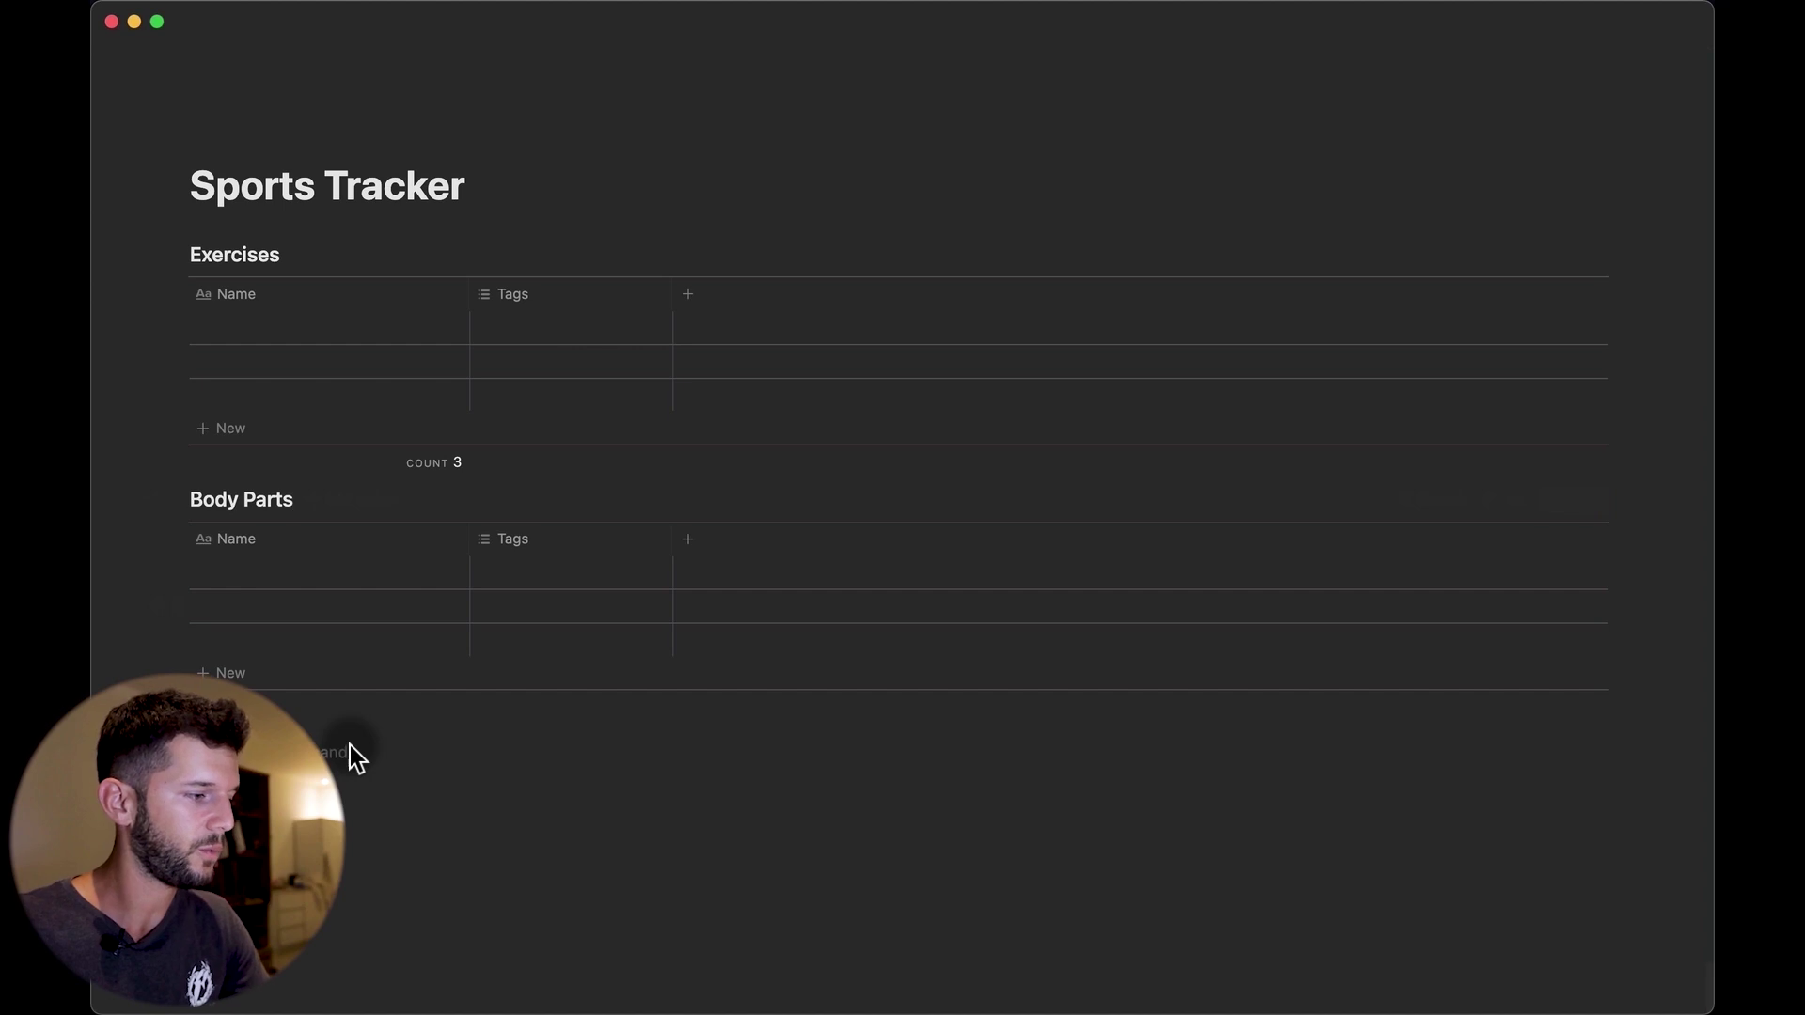
{"action": "left_click", "coordinate": [350, 746]}
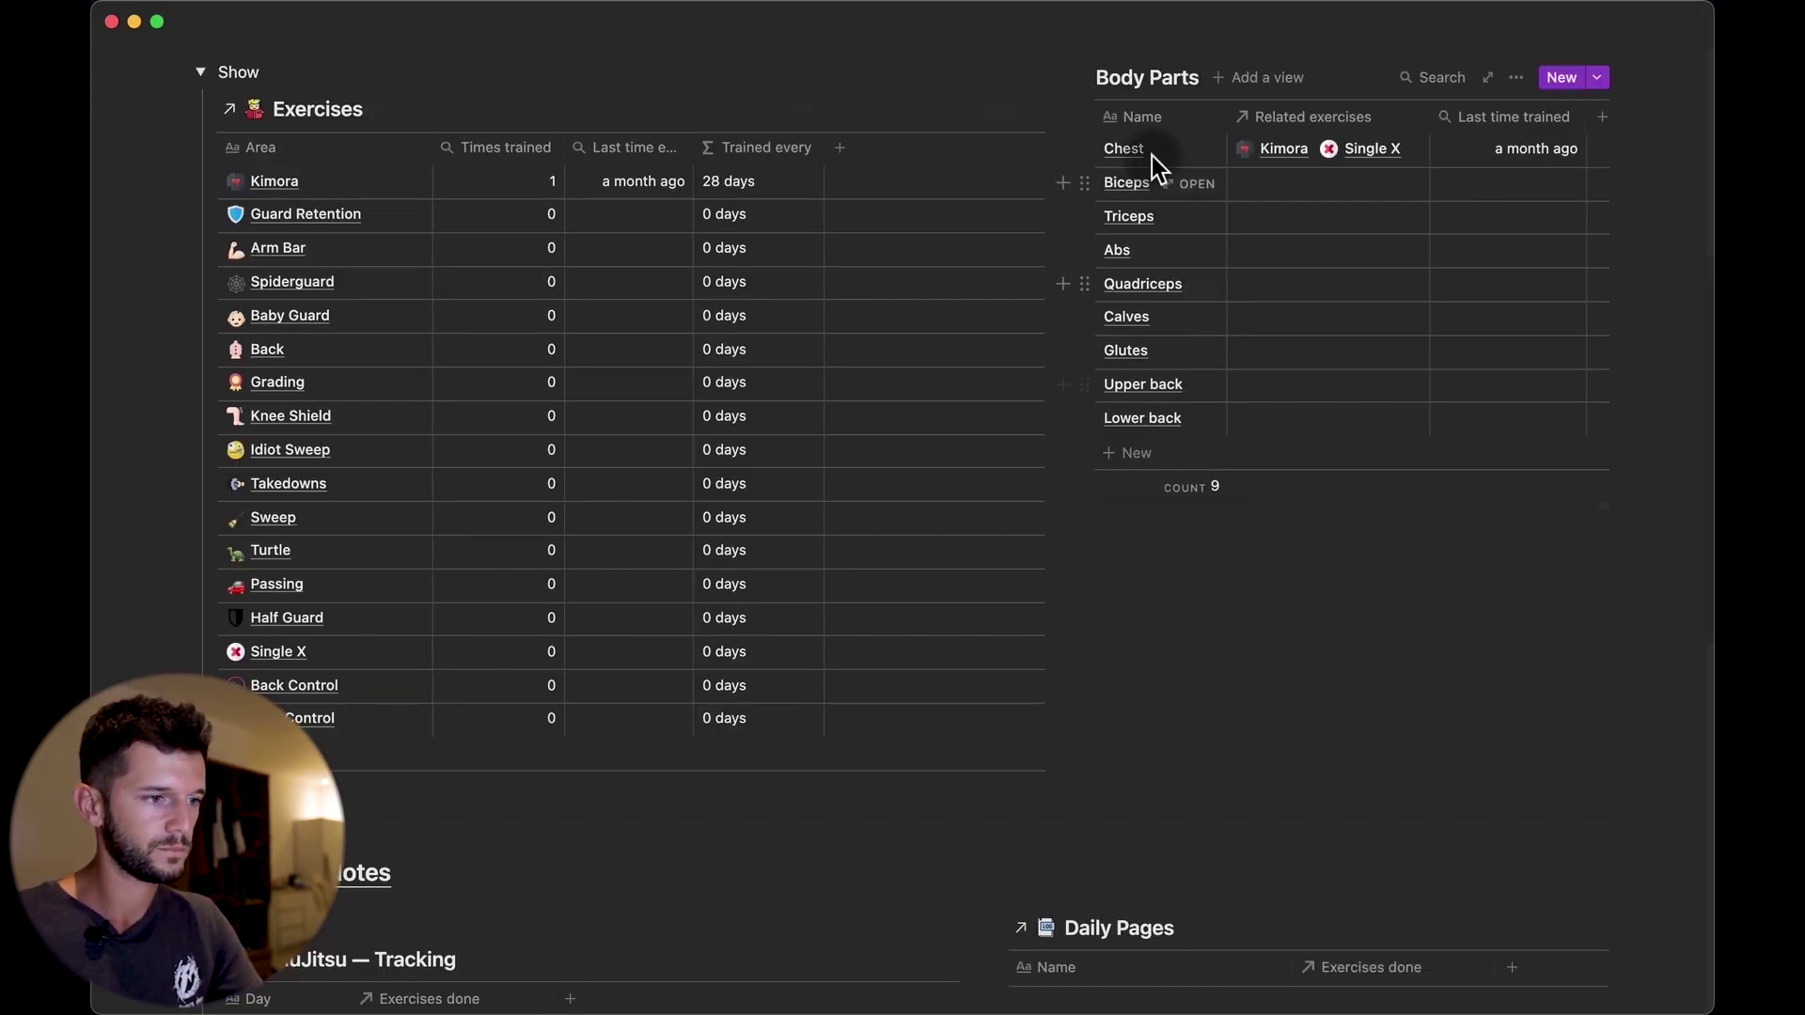
Paste the nine copied body part names into the Body Parts Name column
{"action": "left_click_drag", "start_coordinate": [1150, 154], "coordinate": [1147, 409]}
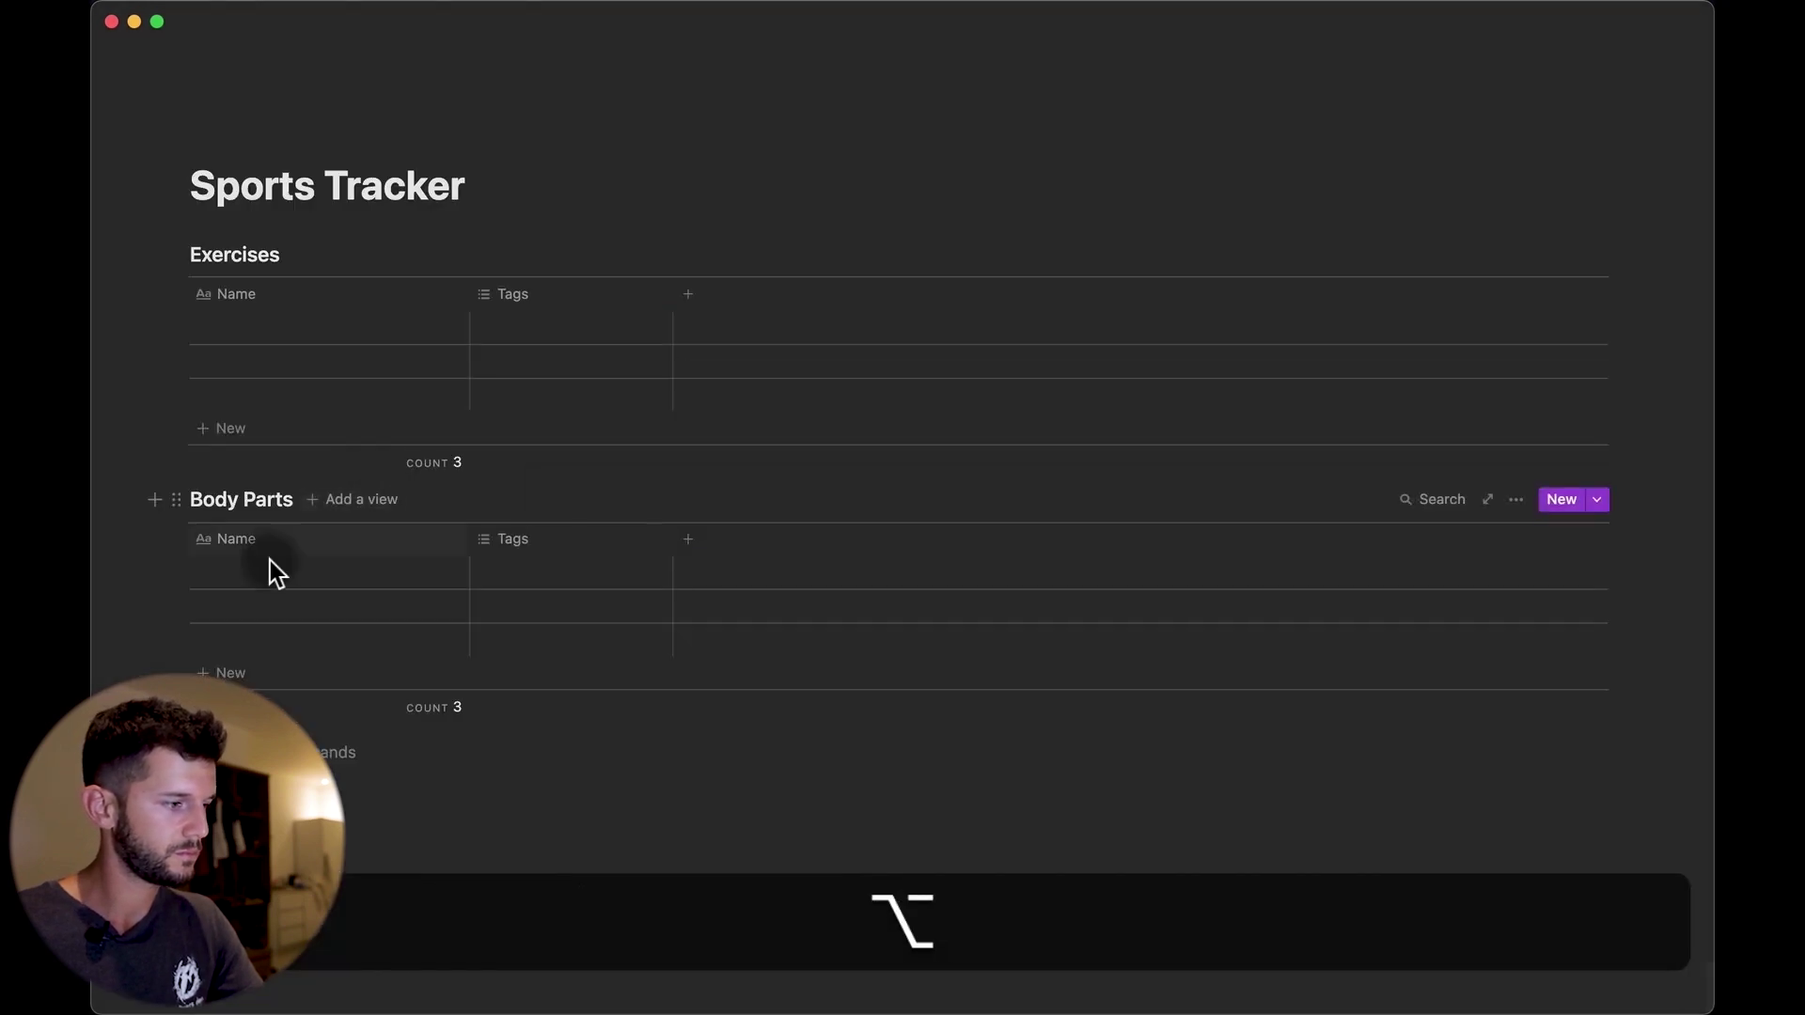
{"action": "left_click_drag", "start_coordinate": [270, 568], "coordinate": [273, 628]}
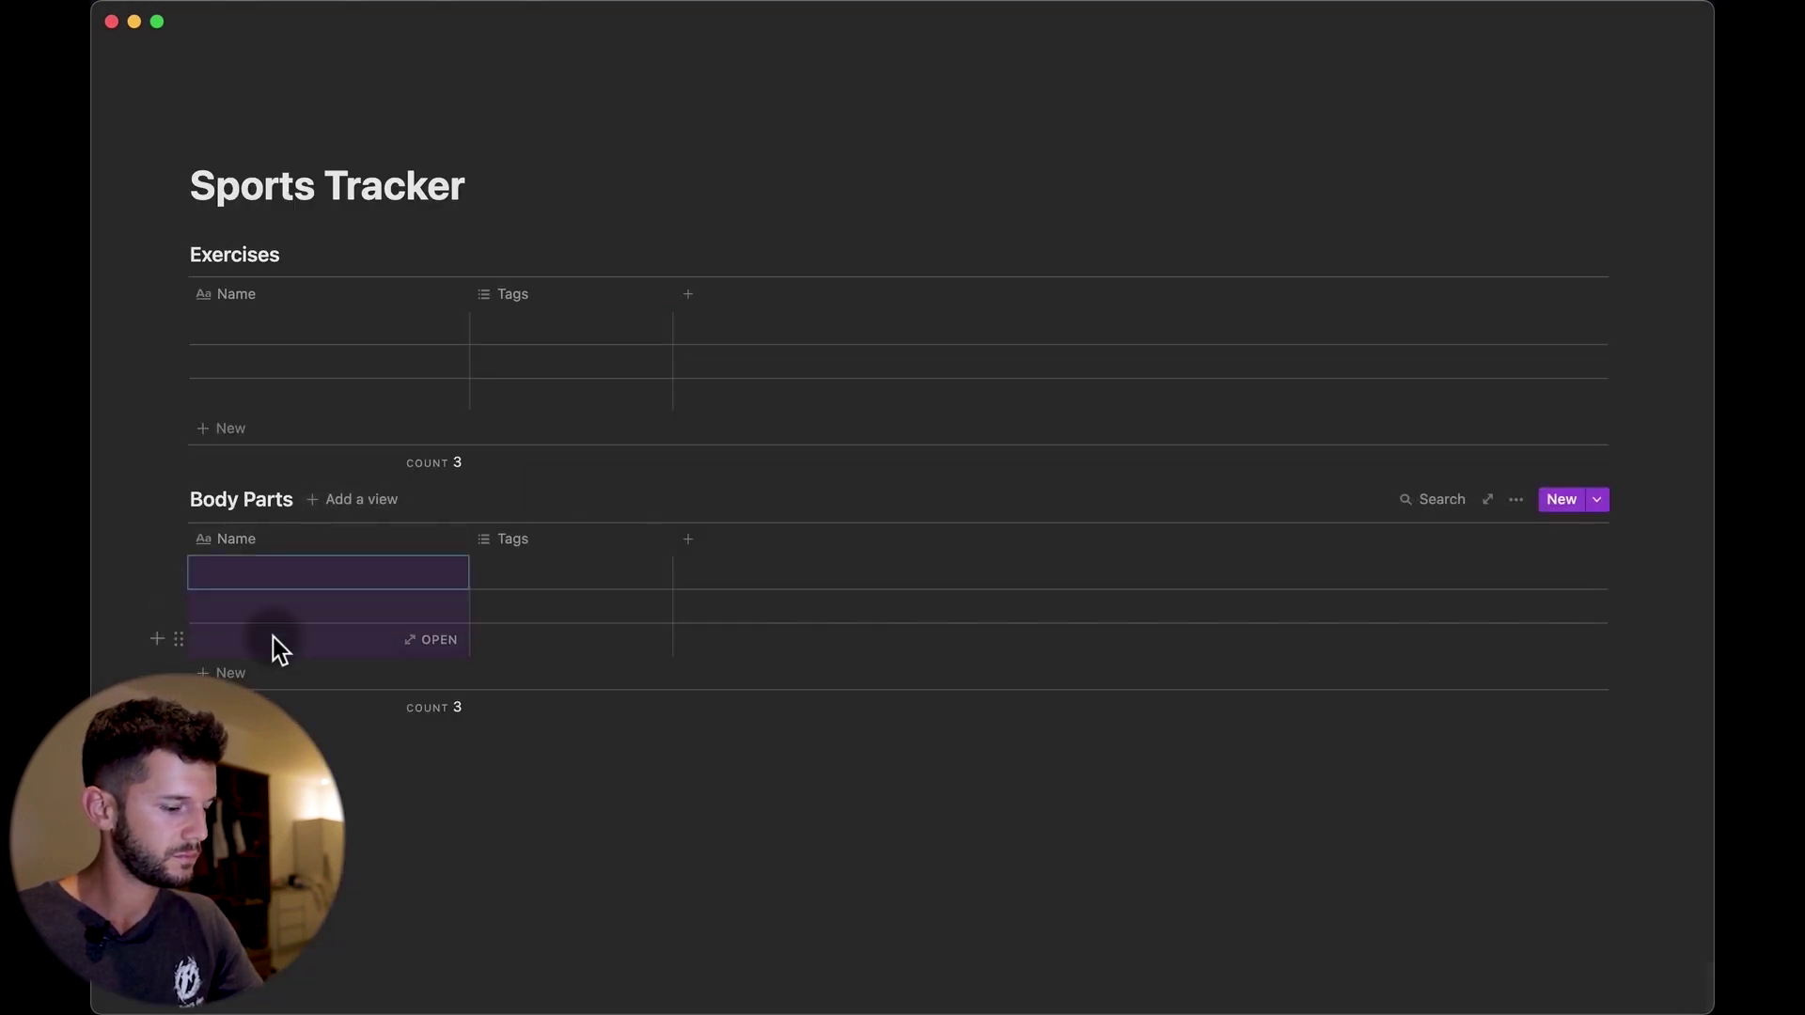
{"action": "key", "text": "super+v"}
{"action": "left_click", "coordinate": [754, 940]}
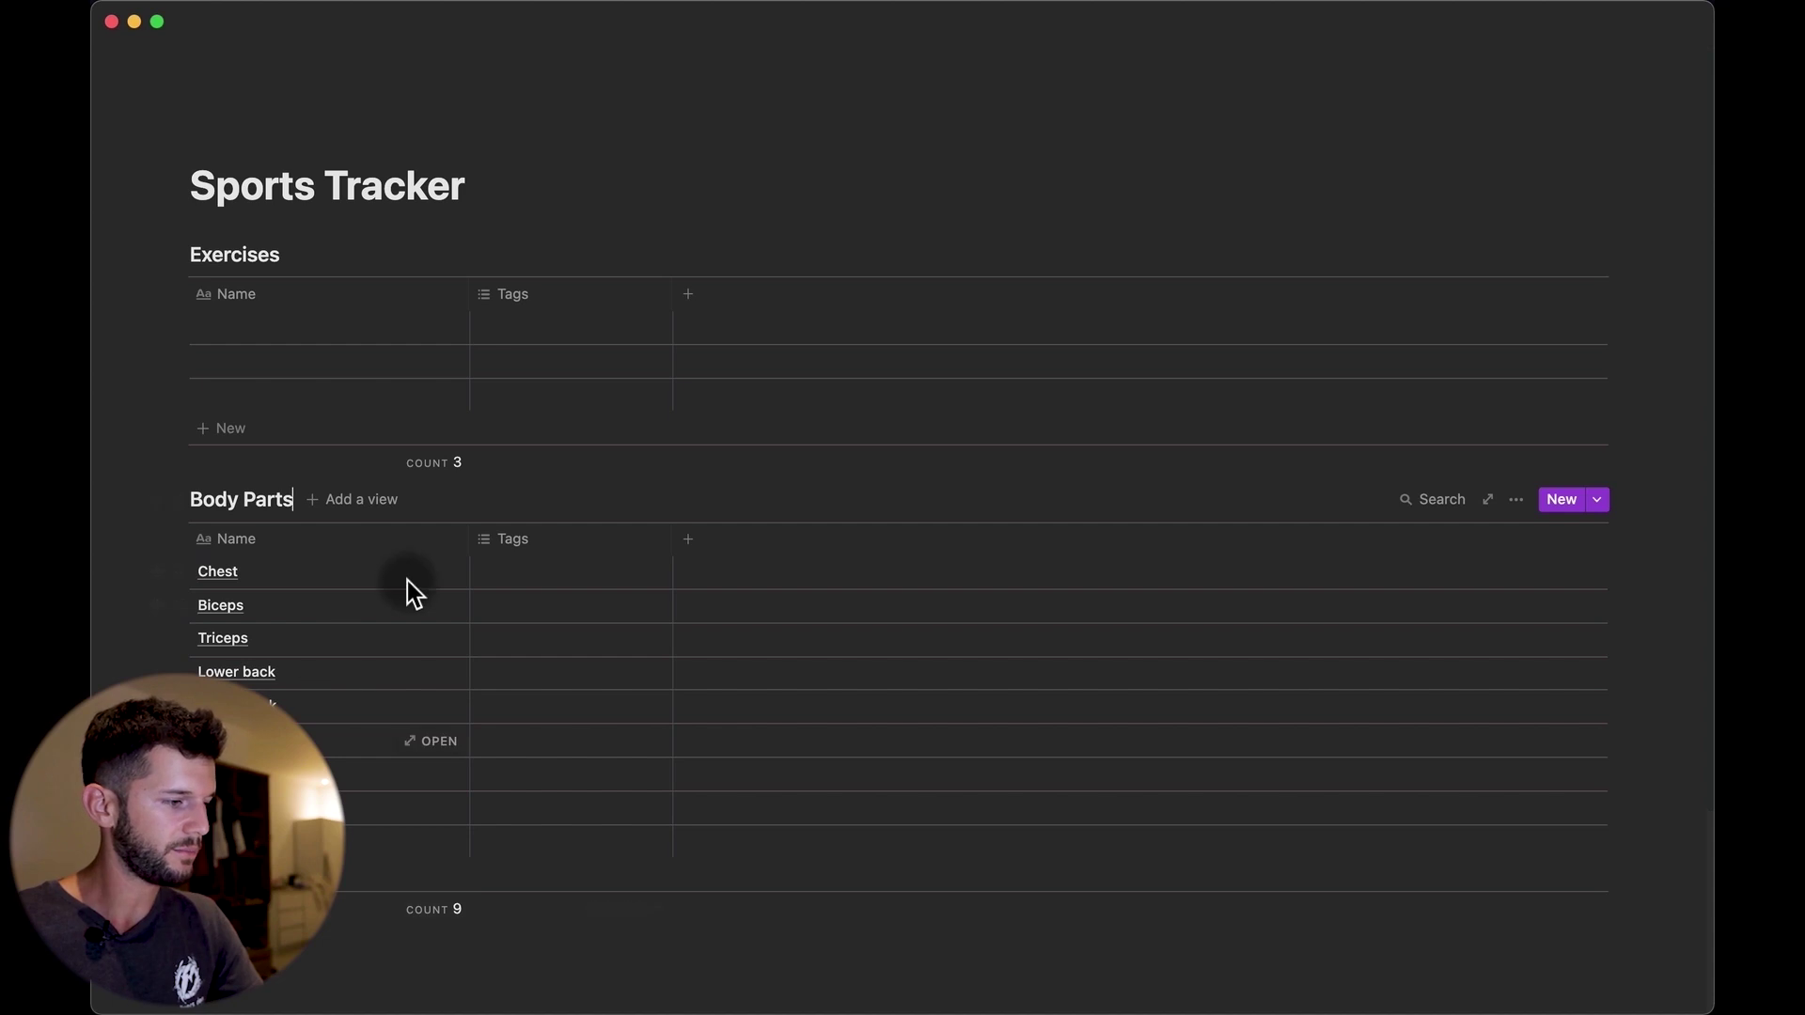
Change the Body Parts Tags property into a relation to the Exercises database
{"action": "left_click", "coordinate": [544, 543]}
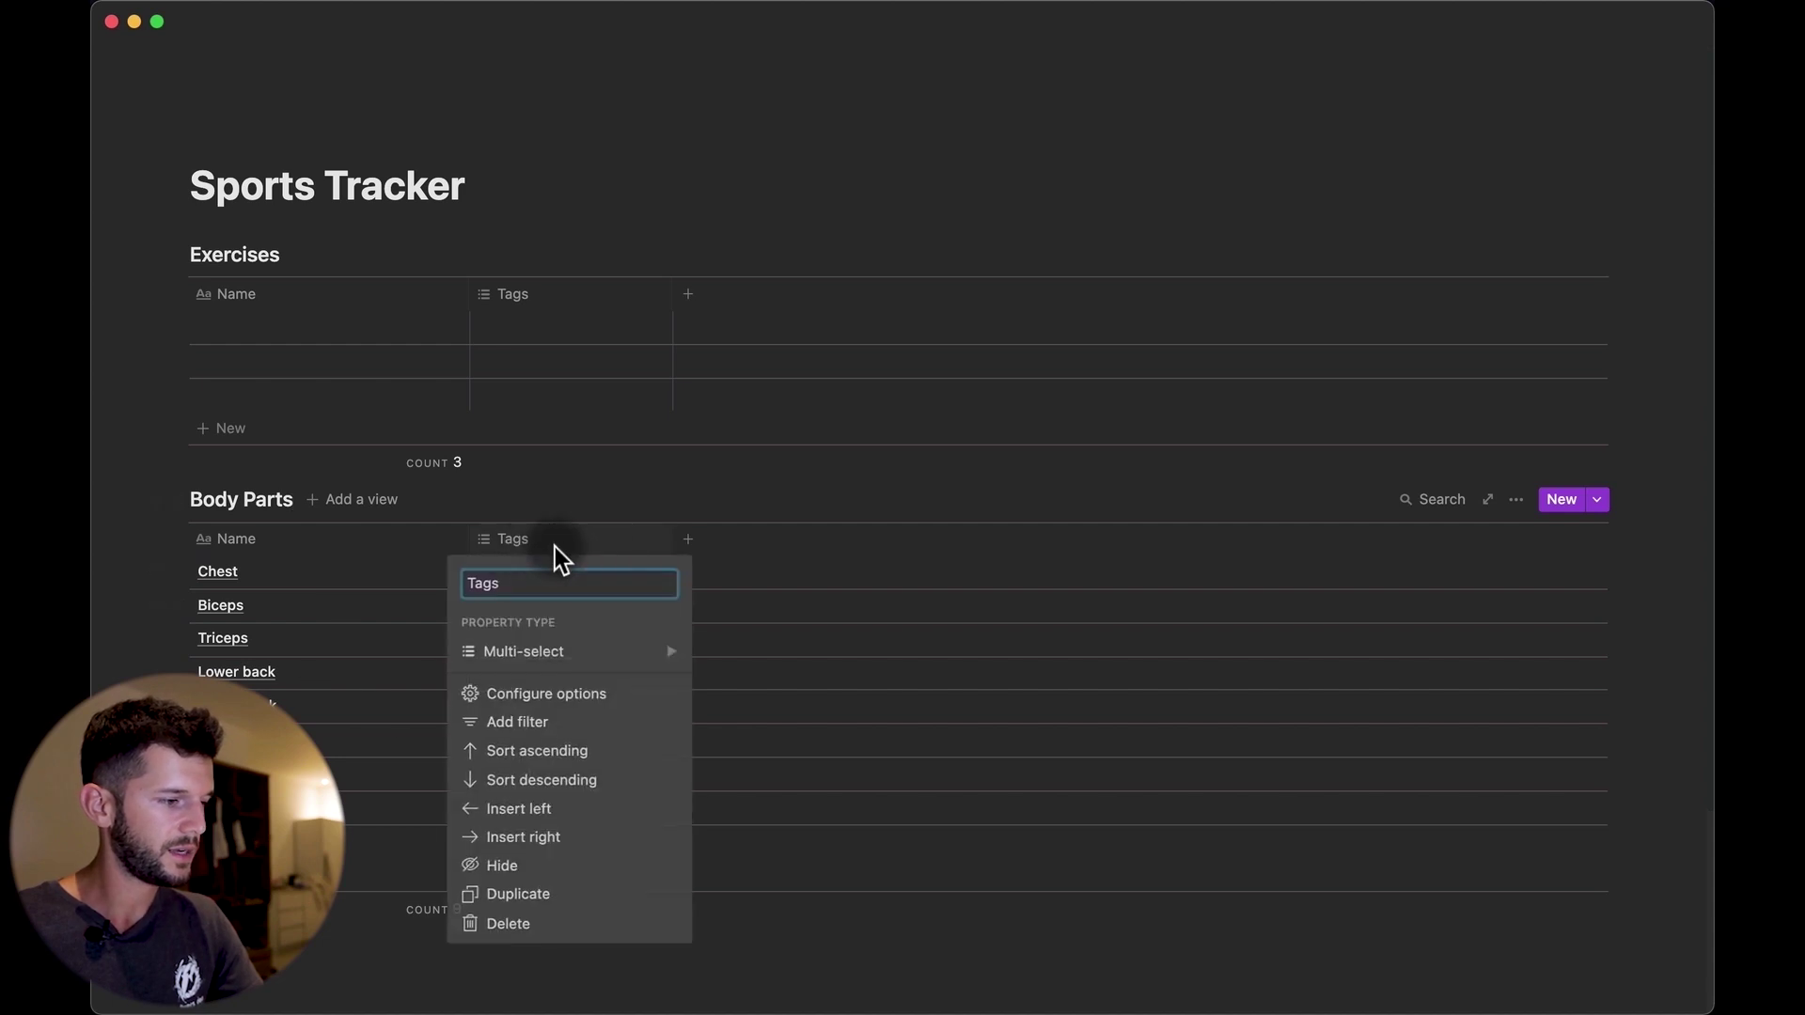
{"action": "left_click", "coordinate": [580, 658]}
{"action": "left_click", "coordinate": [778, 849]}
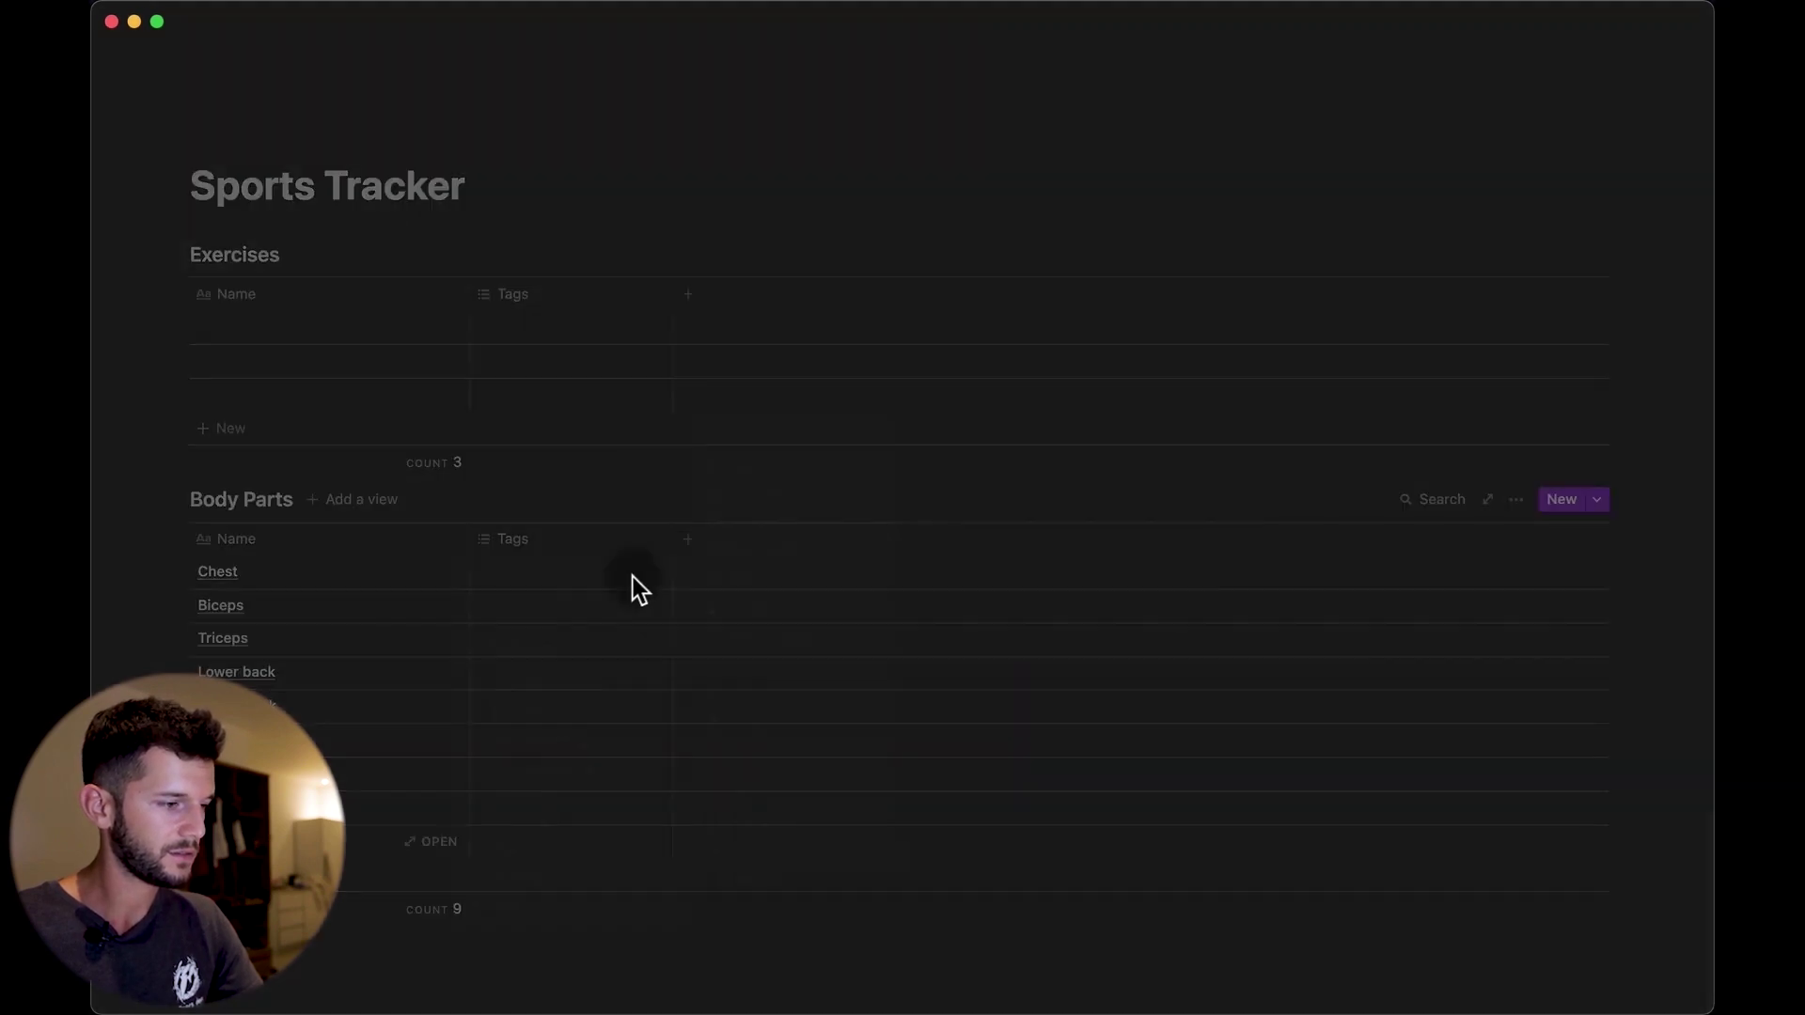
{"action": "left_click", "coordinate": [746, 512]}
{"action": "type", "text": "exercises"}
{"action": "left_click", "coordinate": [770, 607]}
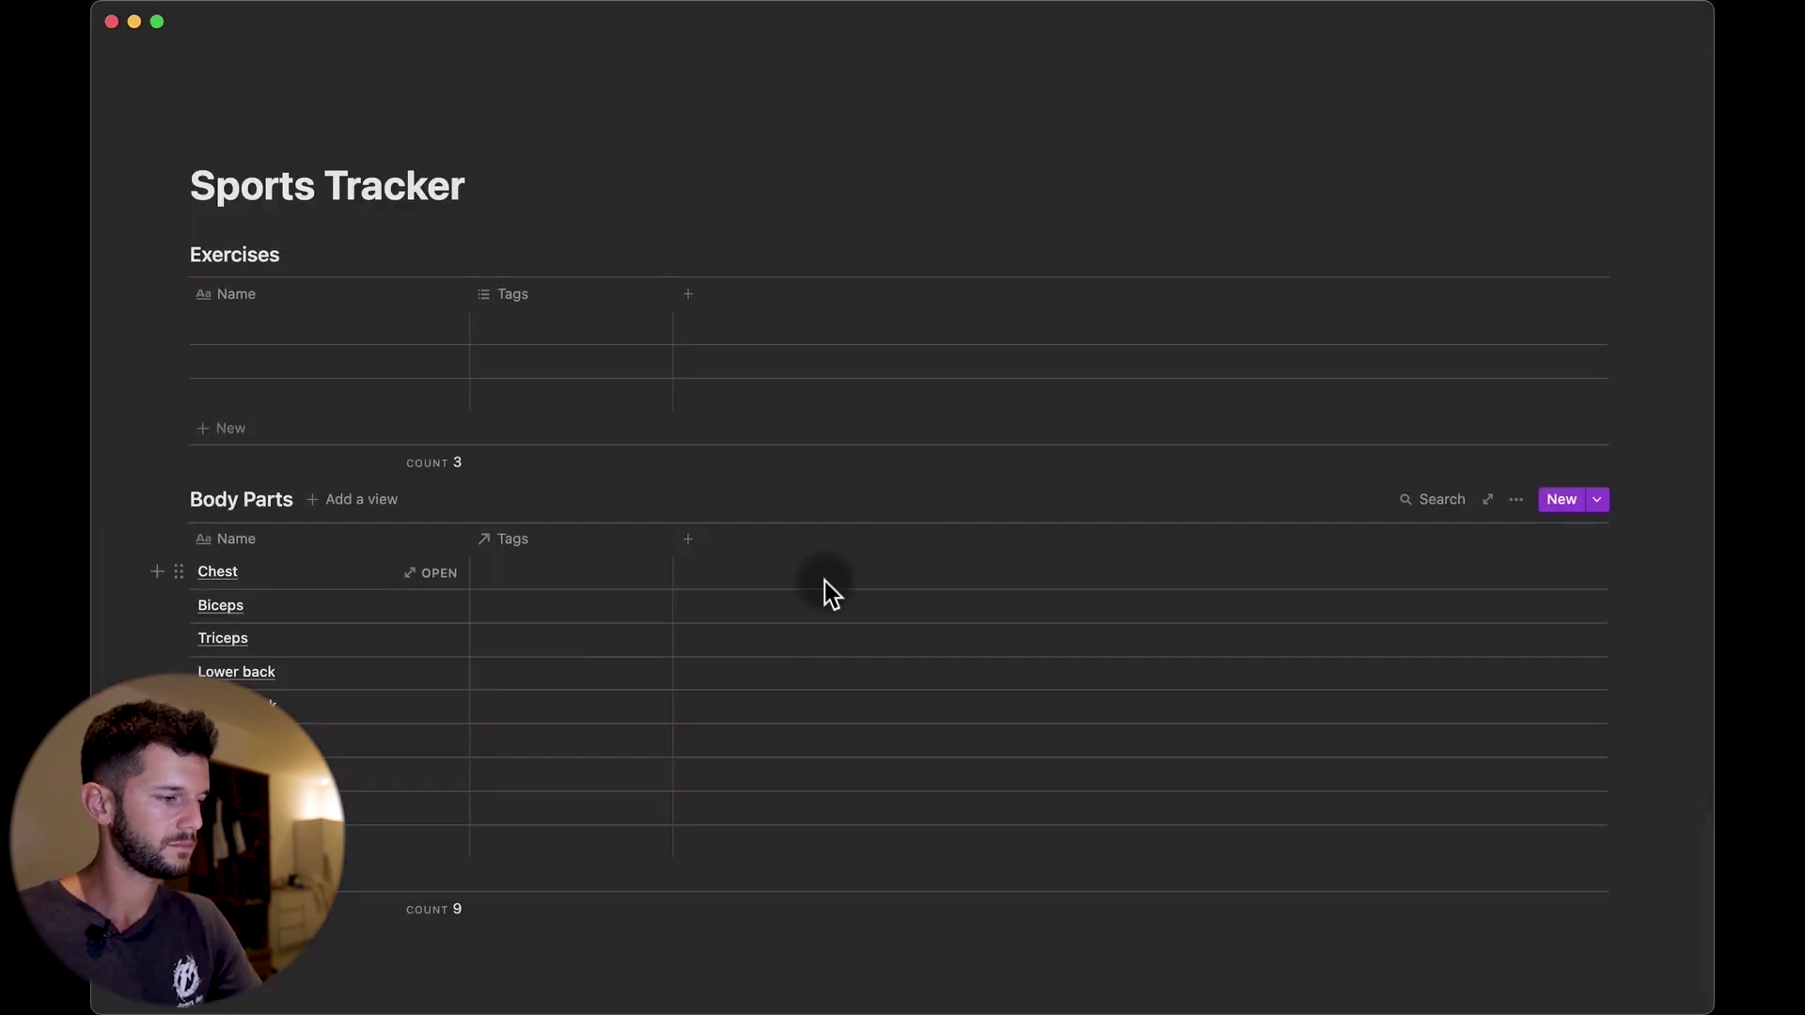
Rename the relation columns to 'Related Exercises' and 'Body Part'
{"action": "left_click", "coordinate": [607, 543]}
{"action": "type", "text": "Related Exercises"}
{"action": "key", "text": "Return"}
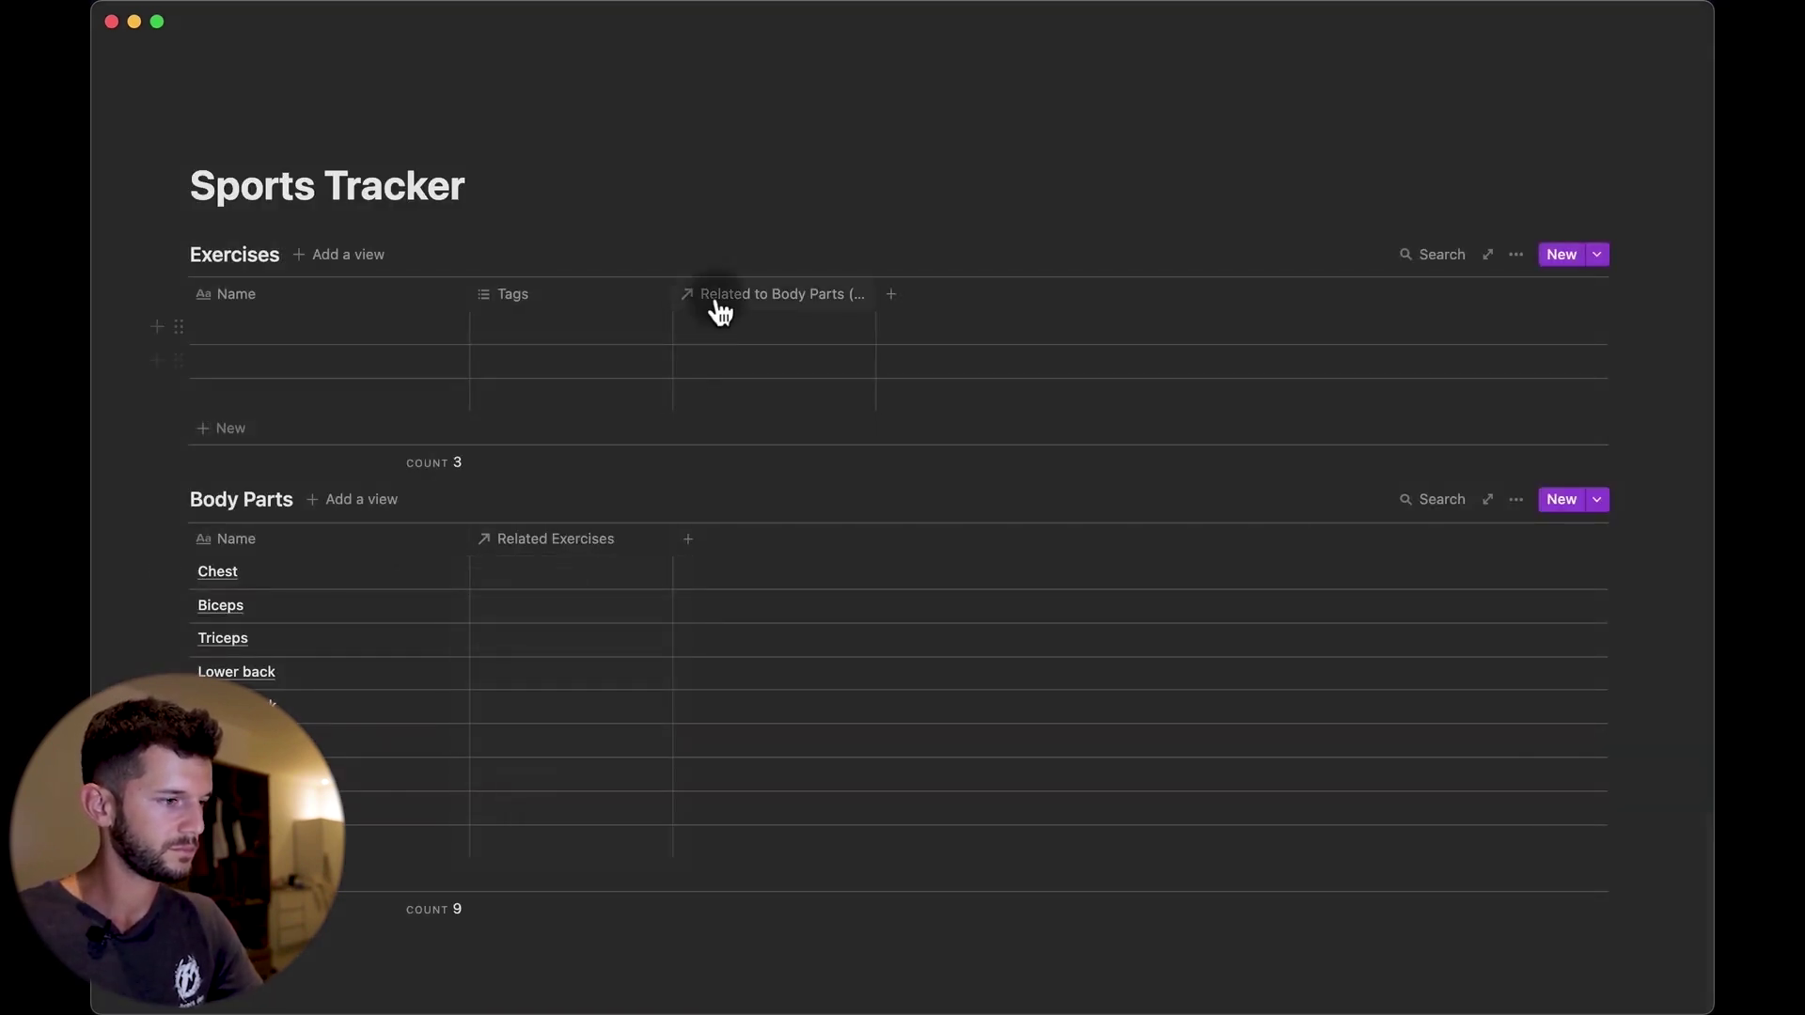
{"action": "left_click", "coordinate": [724, 311]}
{"action": "type", "text": "Body Part"}
{"action": "key", "text": "Return"}
Delete the Tags property from the Exercises table
{"action": "left_click", "coordinate": [523, 316]}
{"action": "left_click", "coordinate": [536, 673]}
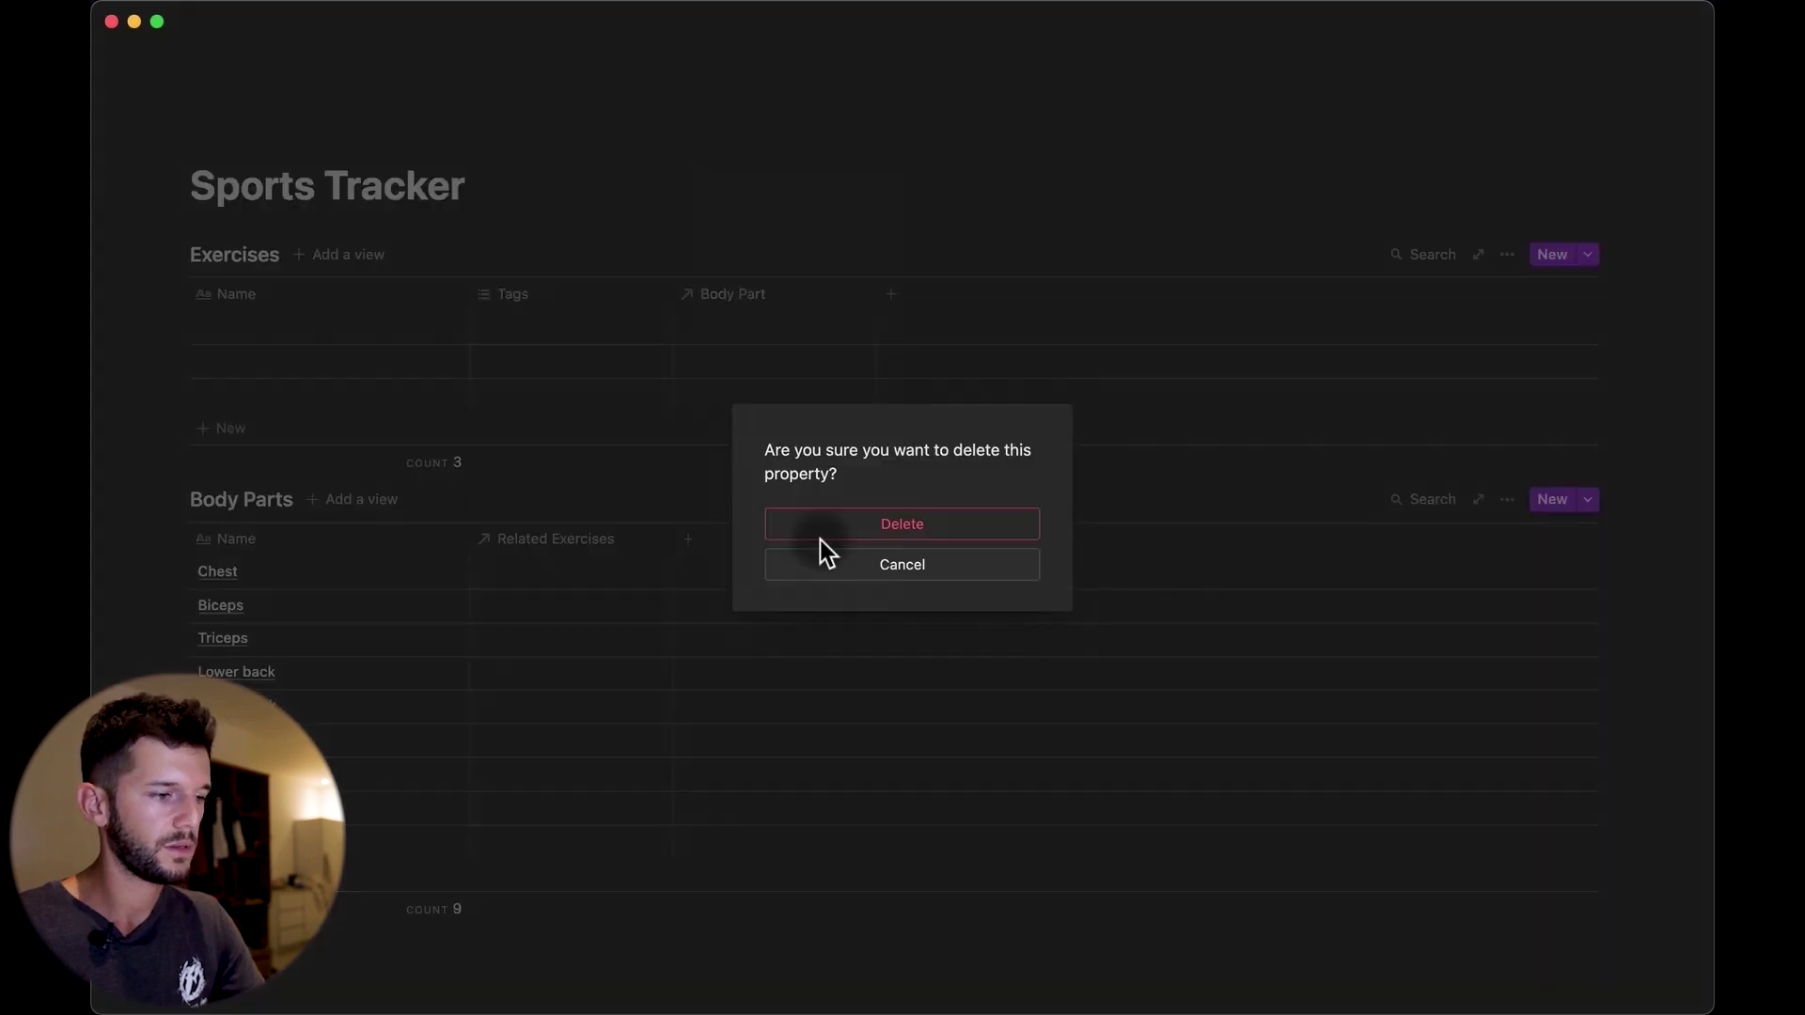
{"action": "left_click", "coordinate": [819, 541]}
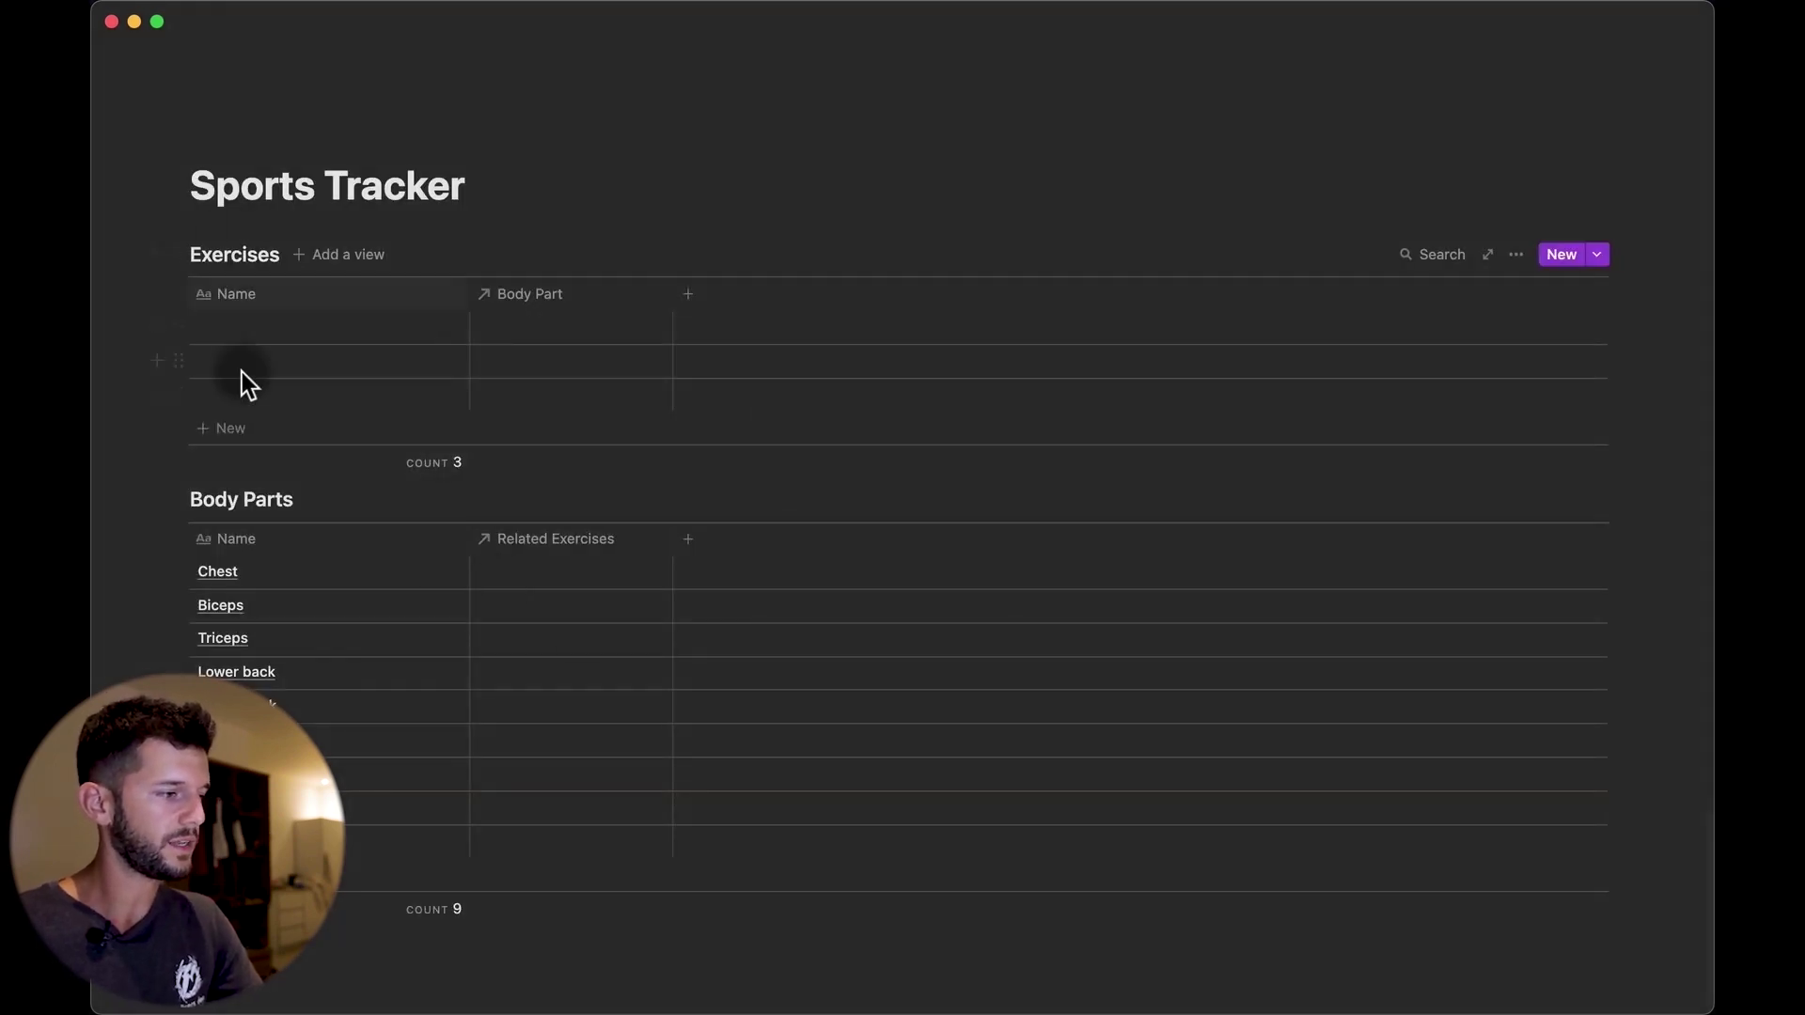
Enter the exercises Bench Press, Push ups and Pull ups in the Name column
{"action": "left_click", "coordinate": [269, 333]}
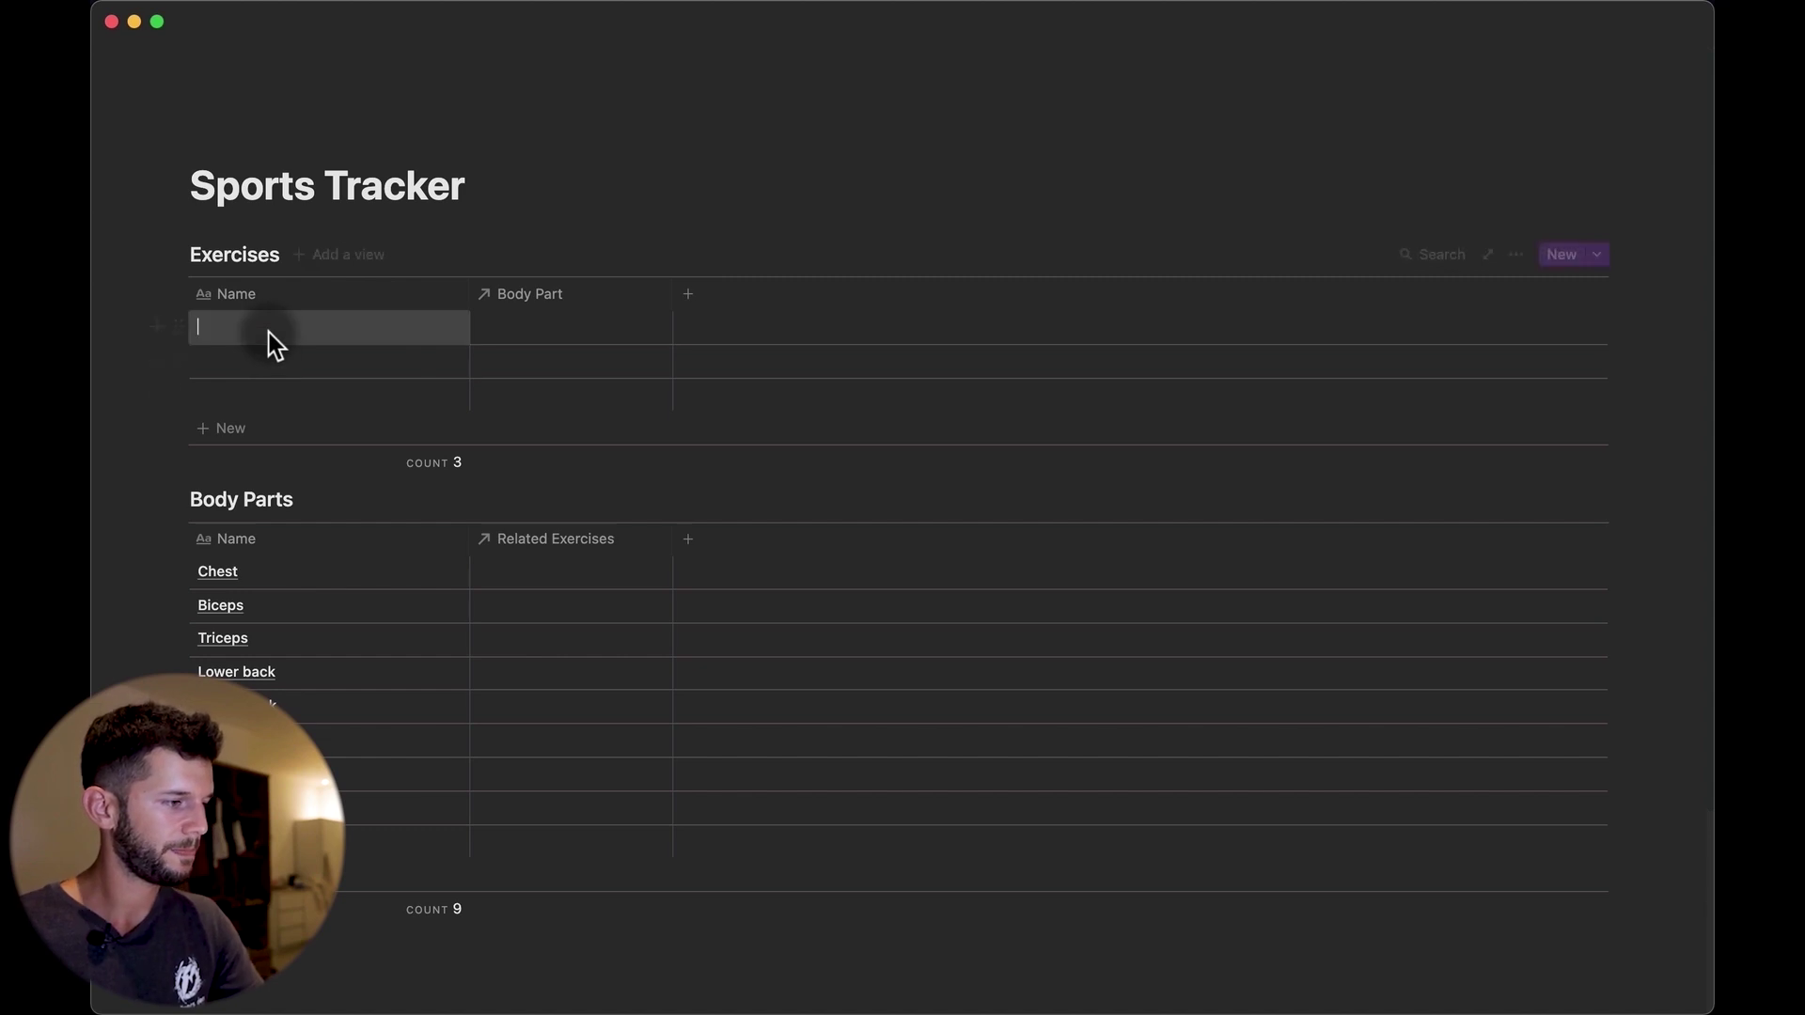
{"action": "type", "text": "Bench Press"}
{"action": "key", "text": "Return"}
{"action": "left_click", "coordinate": [263, 374]}
{"action": "type", "text": "Push ups"}
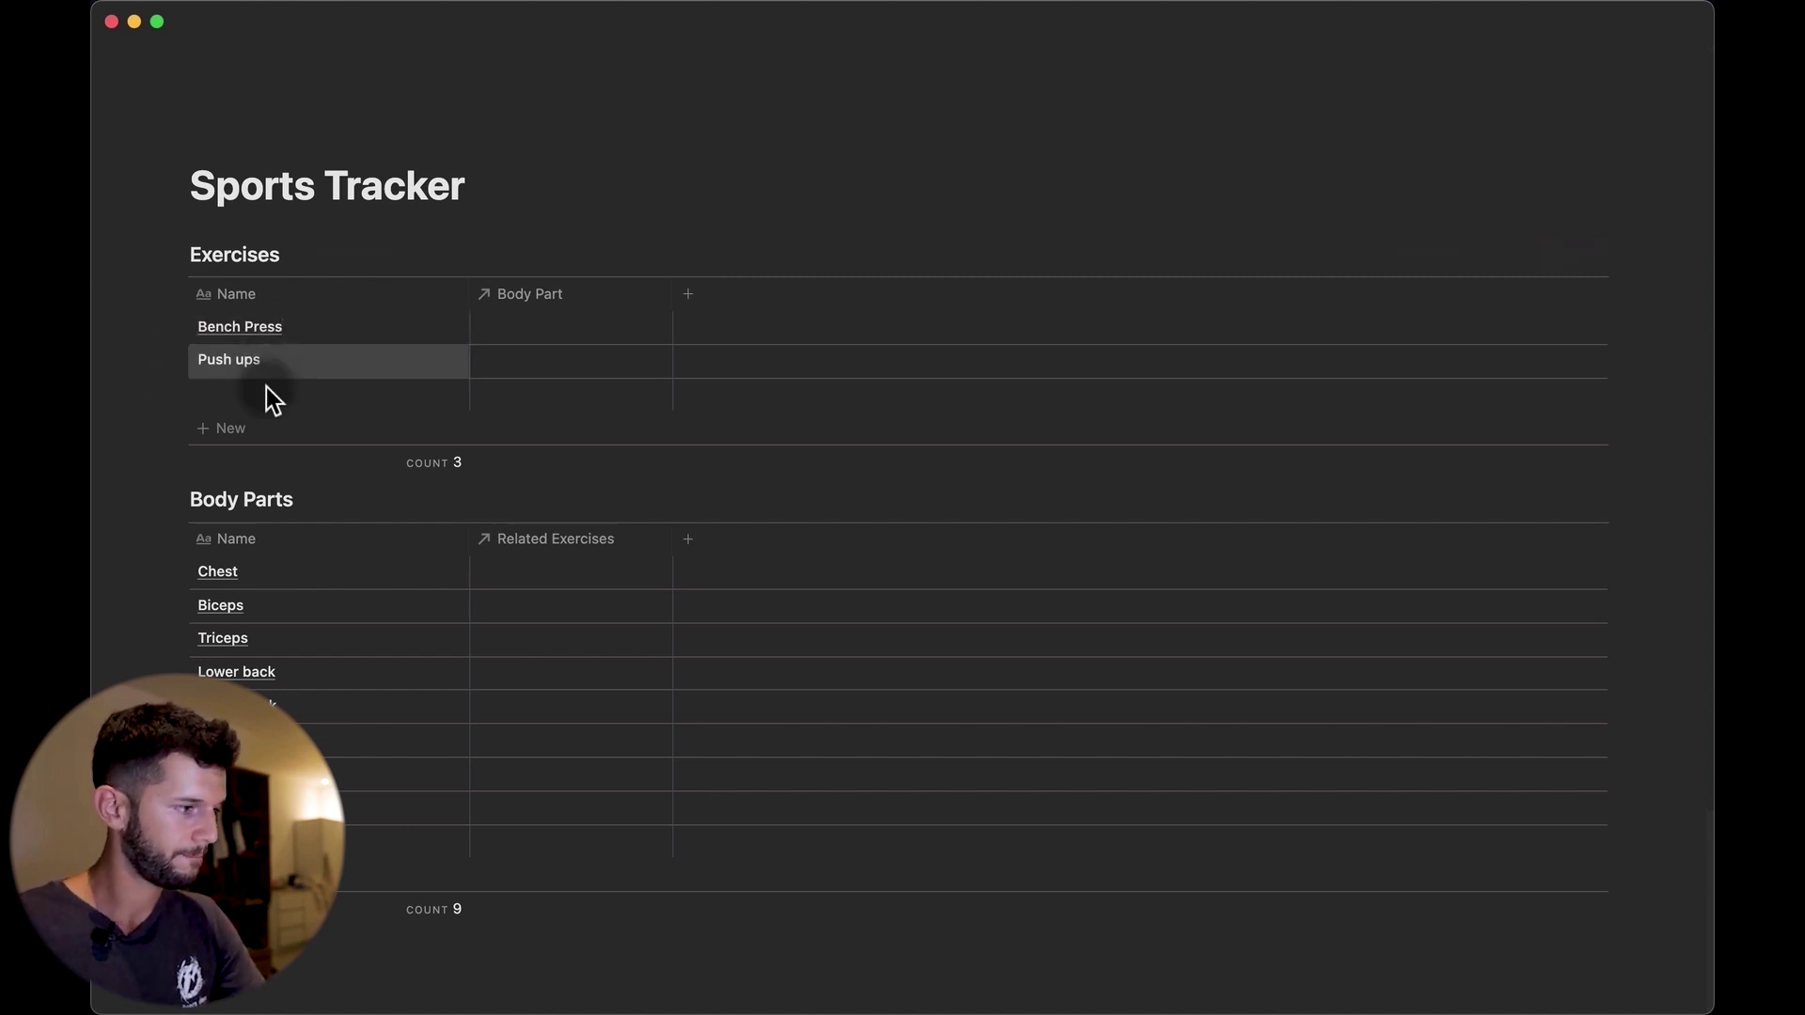
{"action": "left_click", "coordinate": [267, 390]}
{"action": "type", "text": "Pull ups"}
{"action": "key", "text": "Return"}
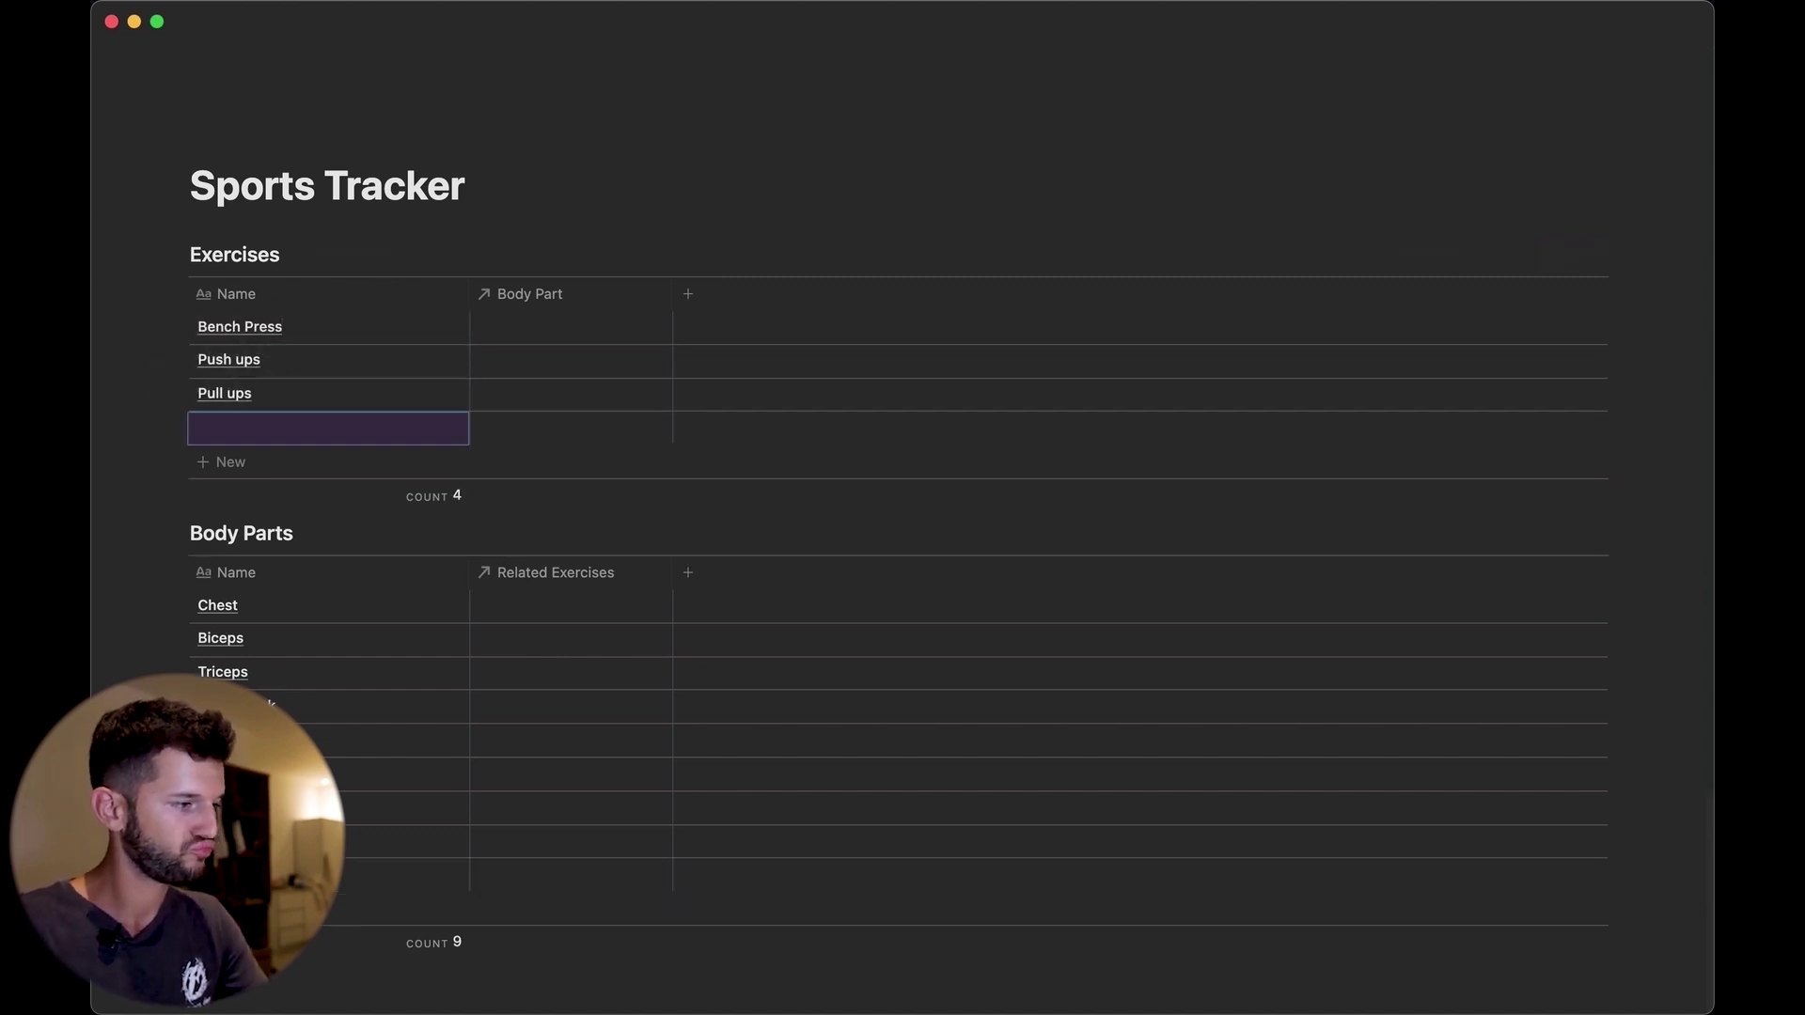
Add the exercises Biceps Curls, Squats and Deadlifts as new rows
{"action": "type", "text": "Biceps Curls"}
{"action": "key", "text": "Return"}
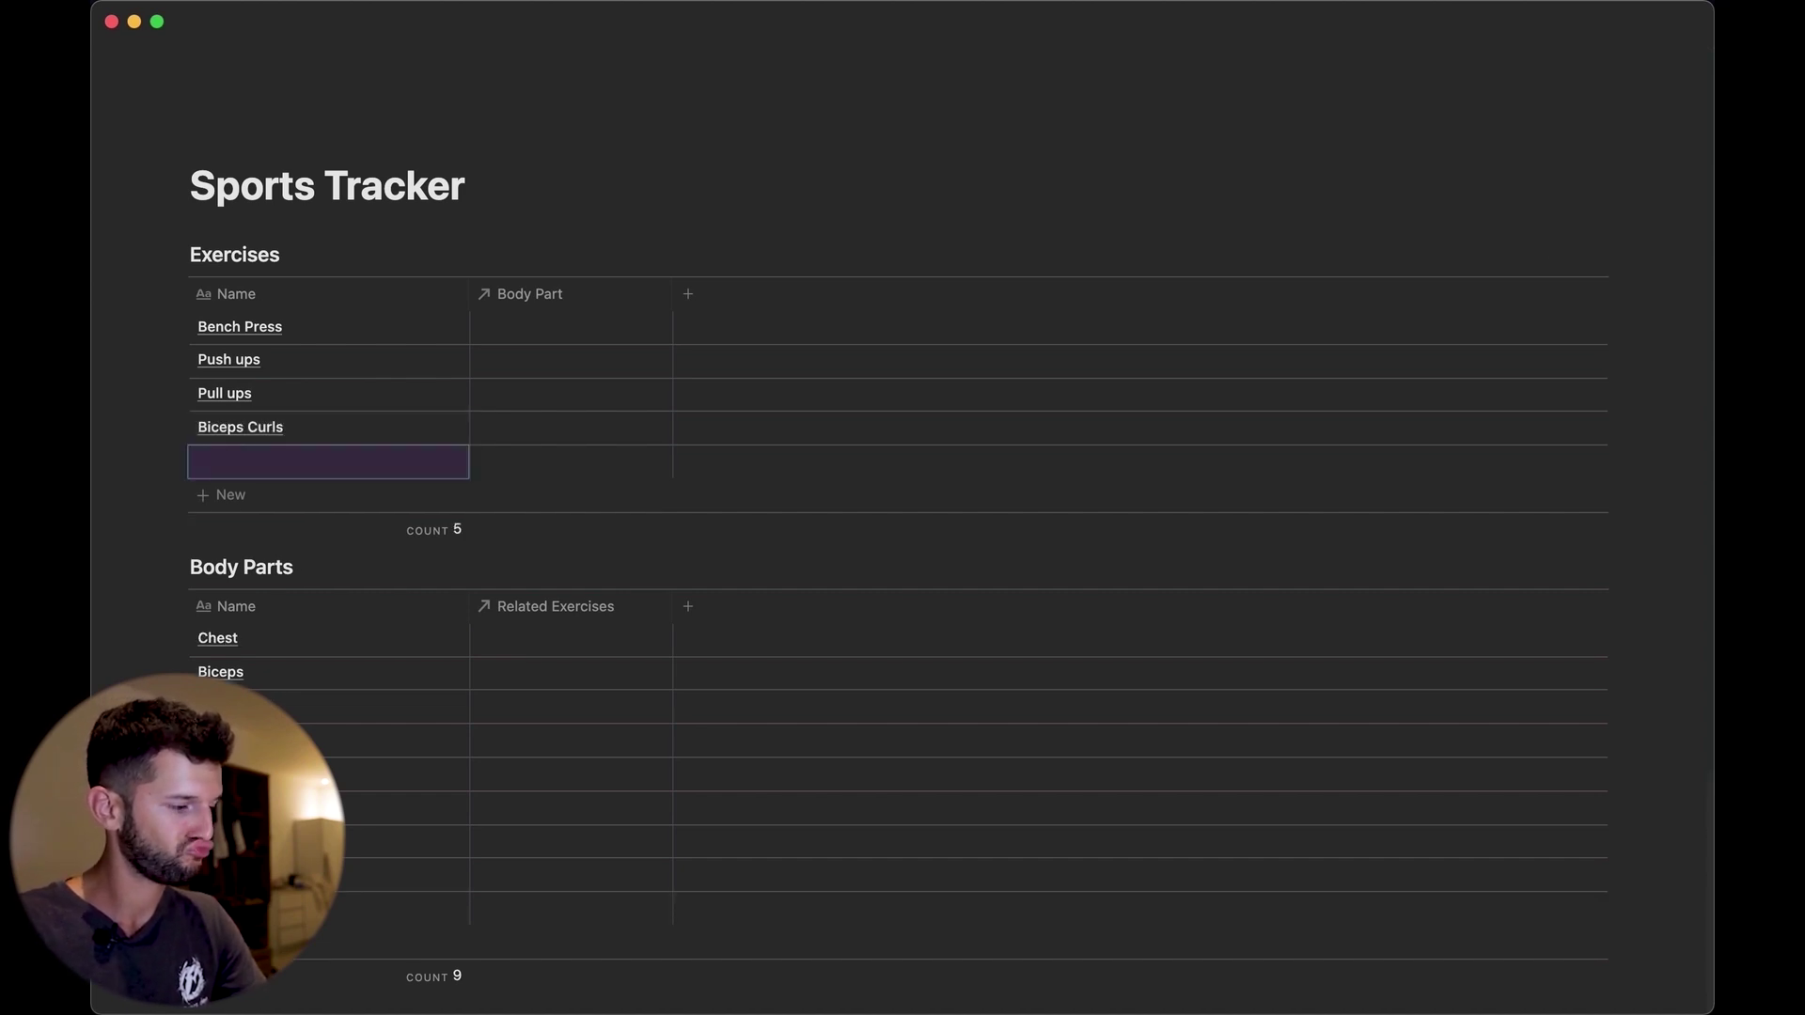
{"action": "type", "text": "Squats"}
{"action": "key", "text": "Return"}
{"action": "type", "text": "Deadlifts"}
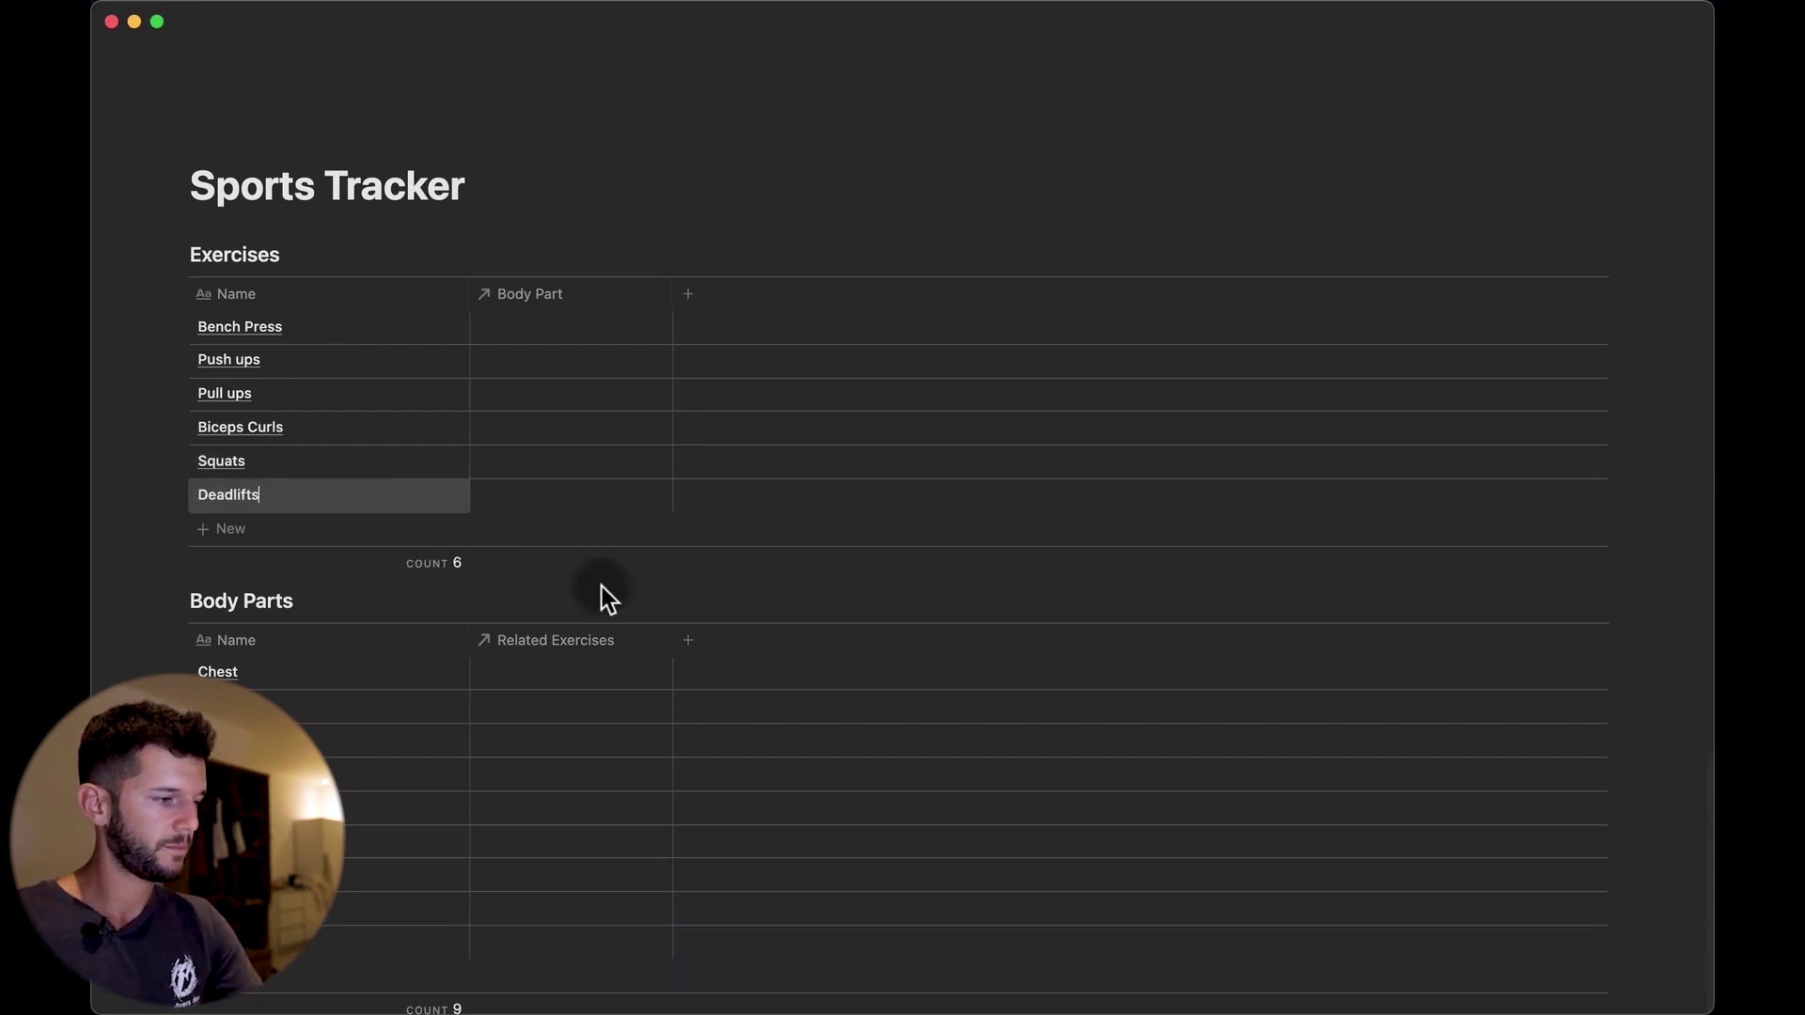
{"action": "key", "text": "Escape"}
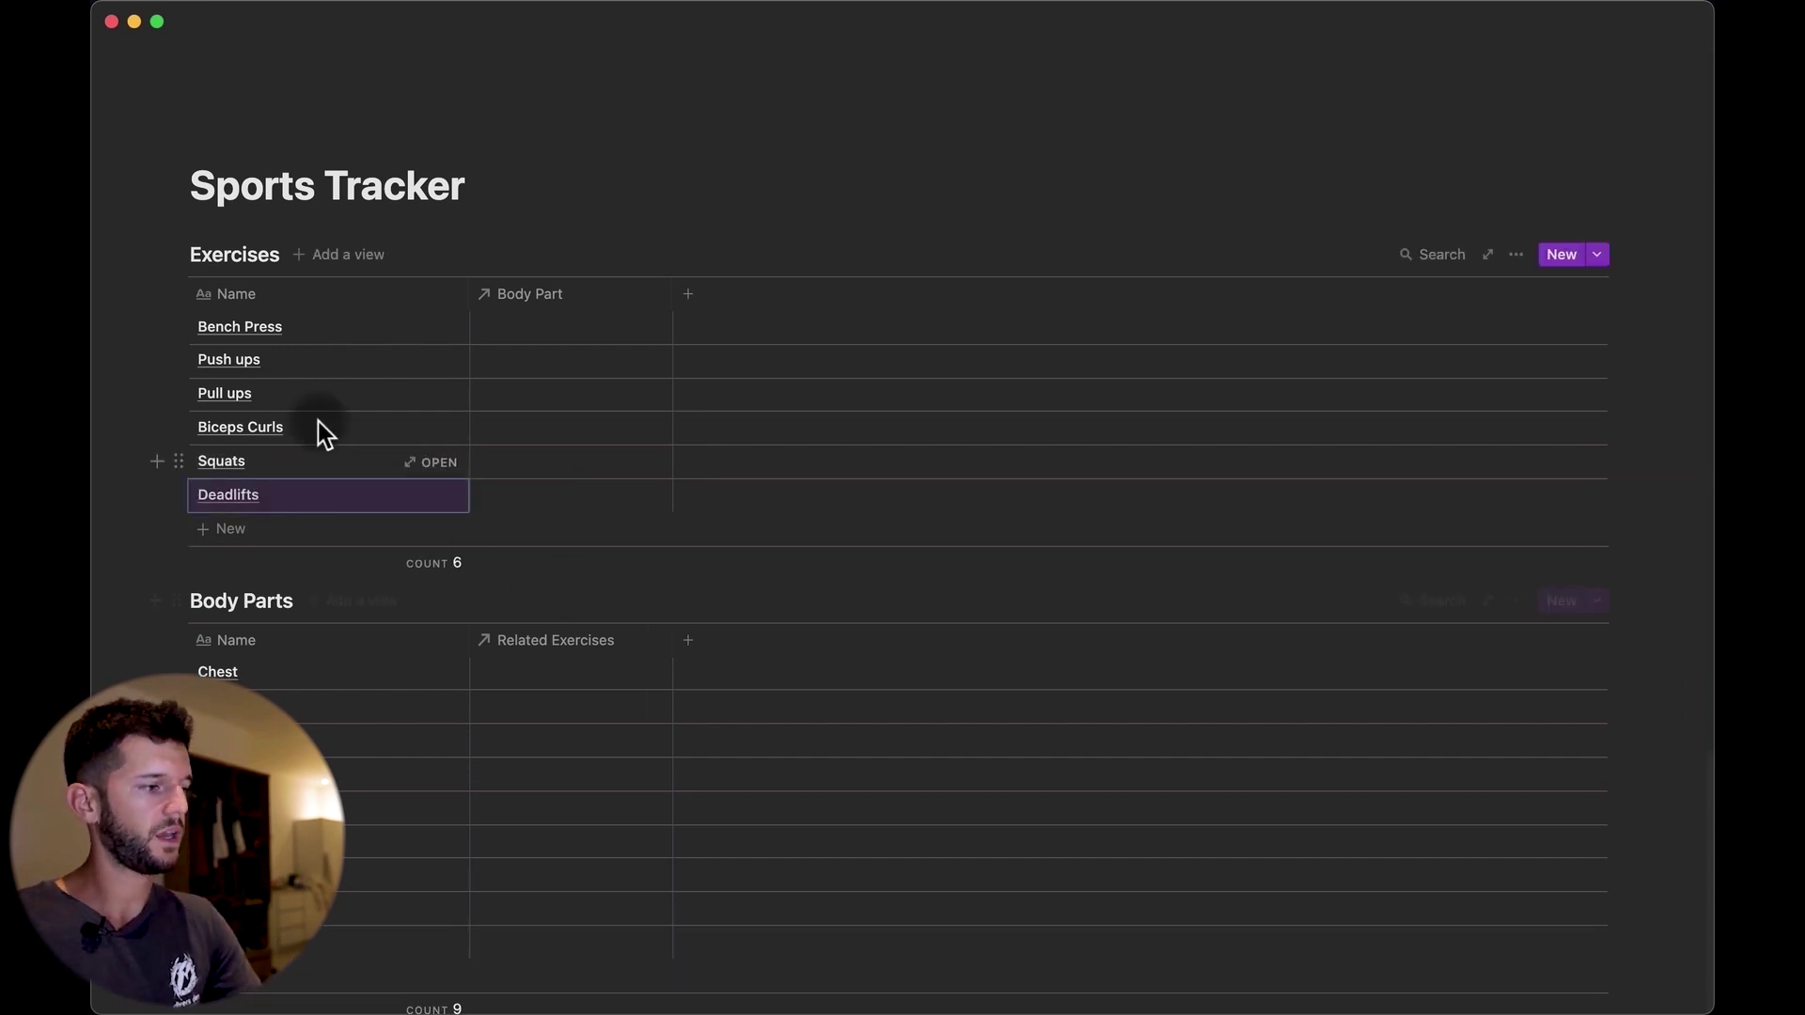
Link Bench Press and Push ups to Chest, and Pull ups to Upper back and Biceps
{"action": "left_click", "coordinate": [544, 334]}
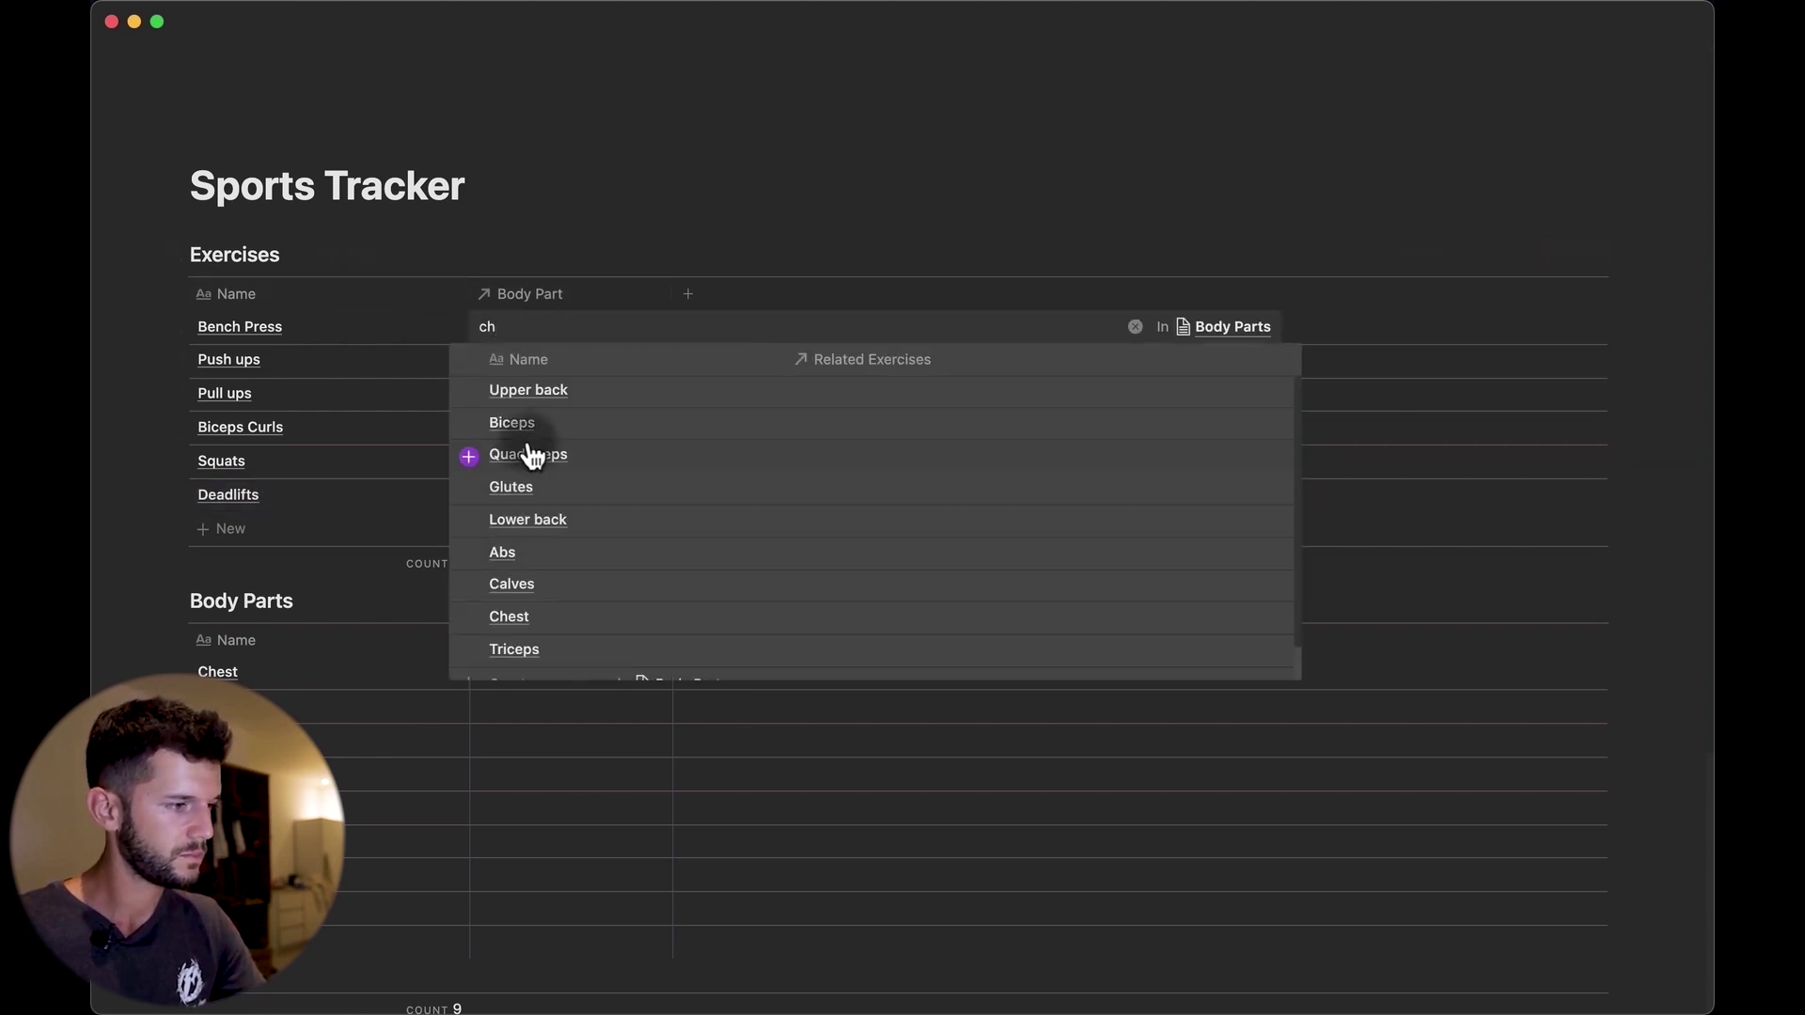
{"action": "type", "text": "ch"}
{"action": "key", "text": "Return"}
{"action": "key", "text": "Return"}
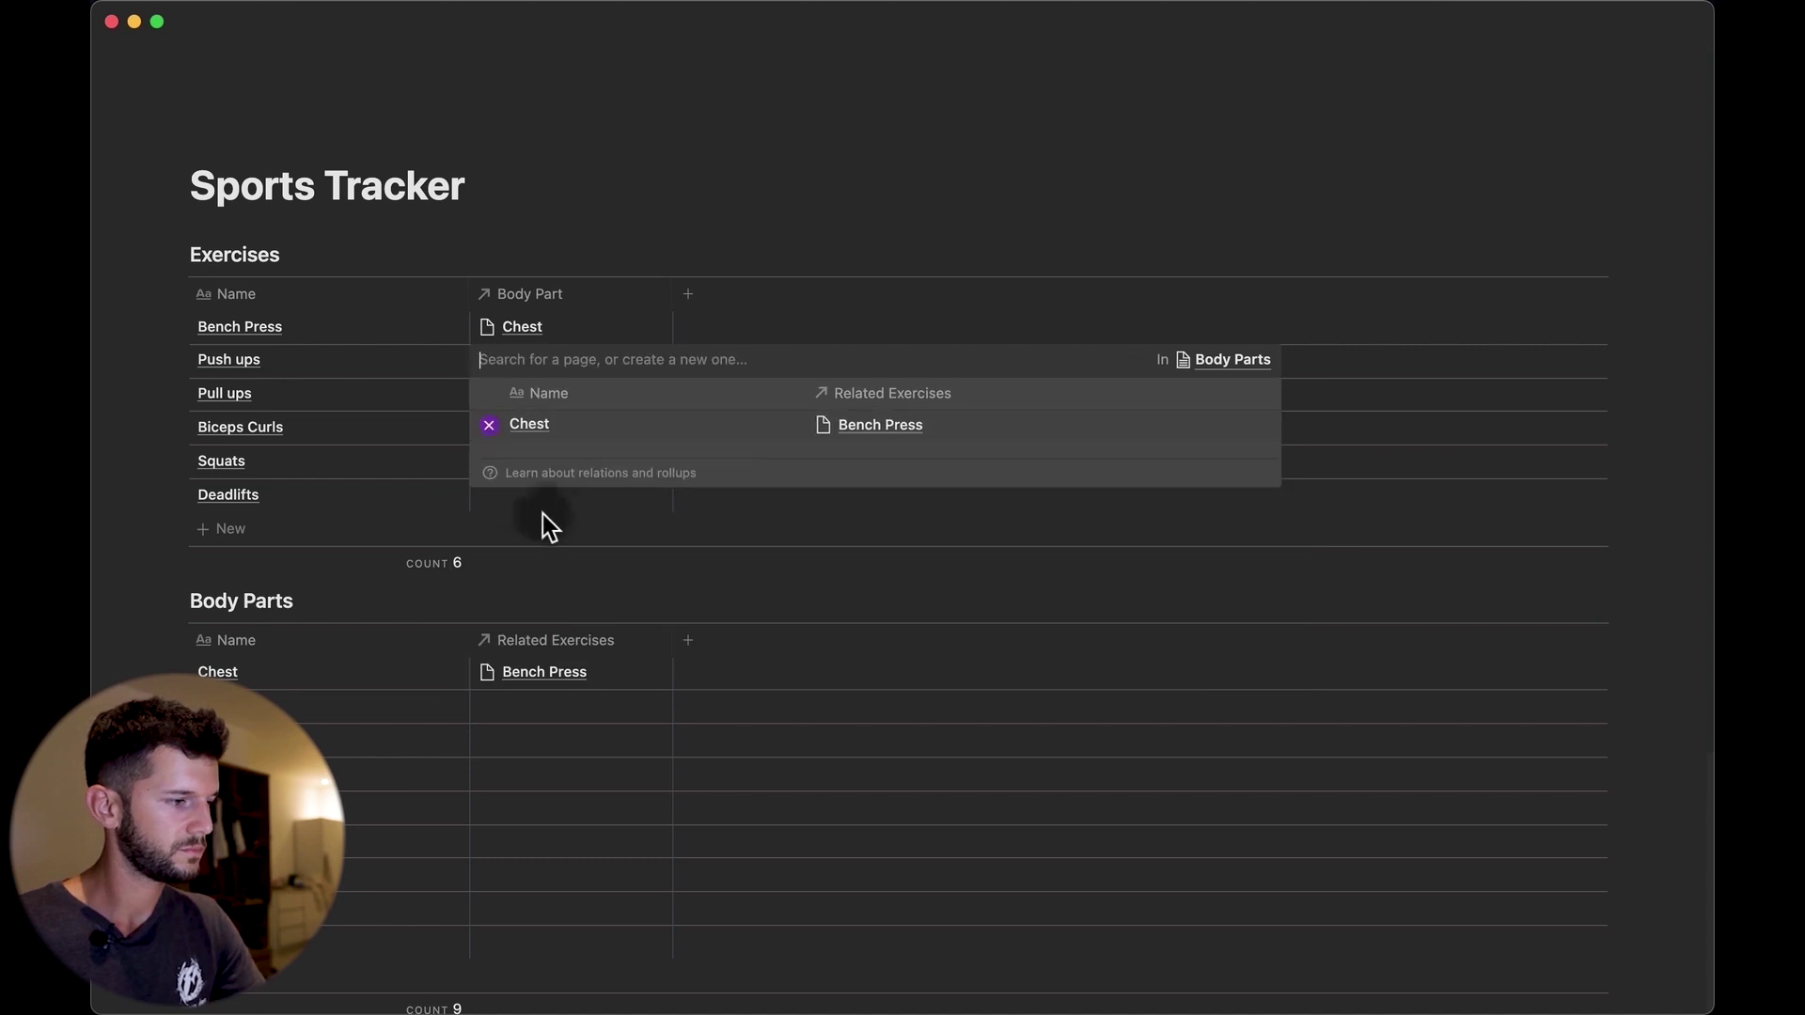
{"action": "key", "text": "Escape"}
{"action": "left_click", "coordinate": [515, 393]}
{"action": "type", "text": "back"}
{"action": "key", "text": "Return"}
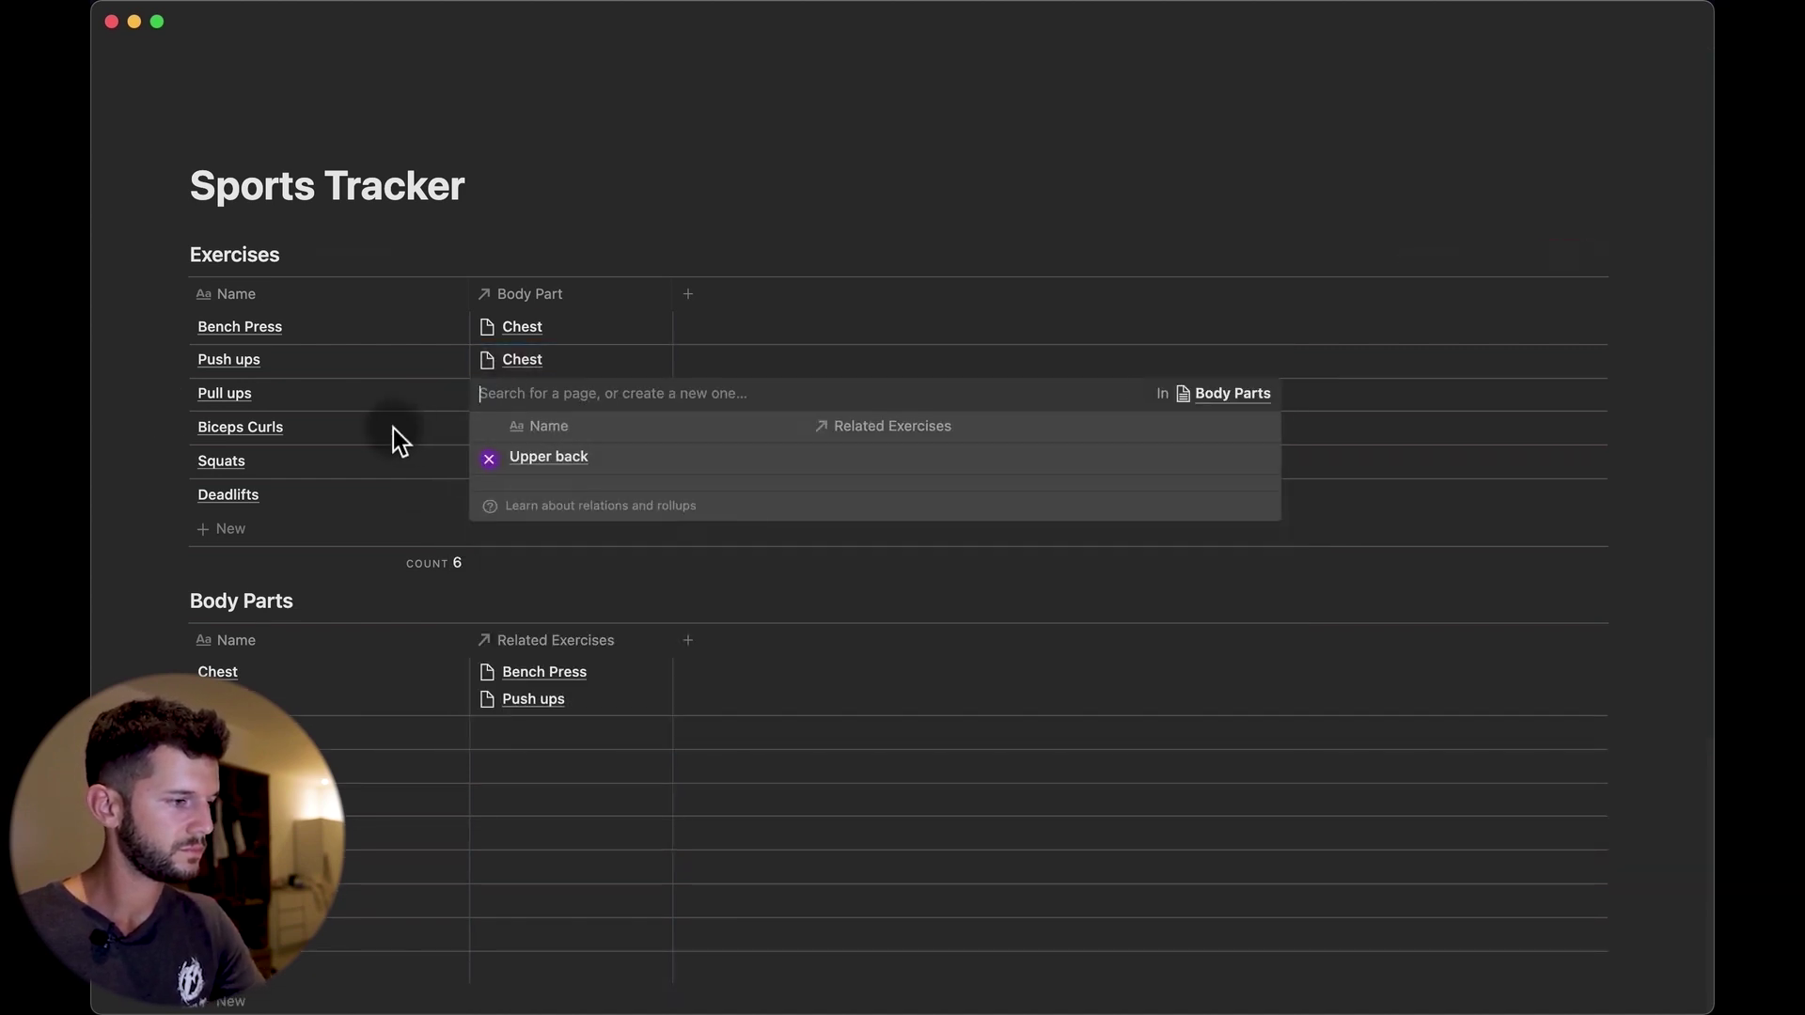
{"action": "type", "text": "bi"}
{"action": "key", "text": "Return"}
{"action": "key", "text": "Escape"}
{"action": "left_click", "coordinate": [512, 453]}
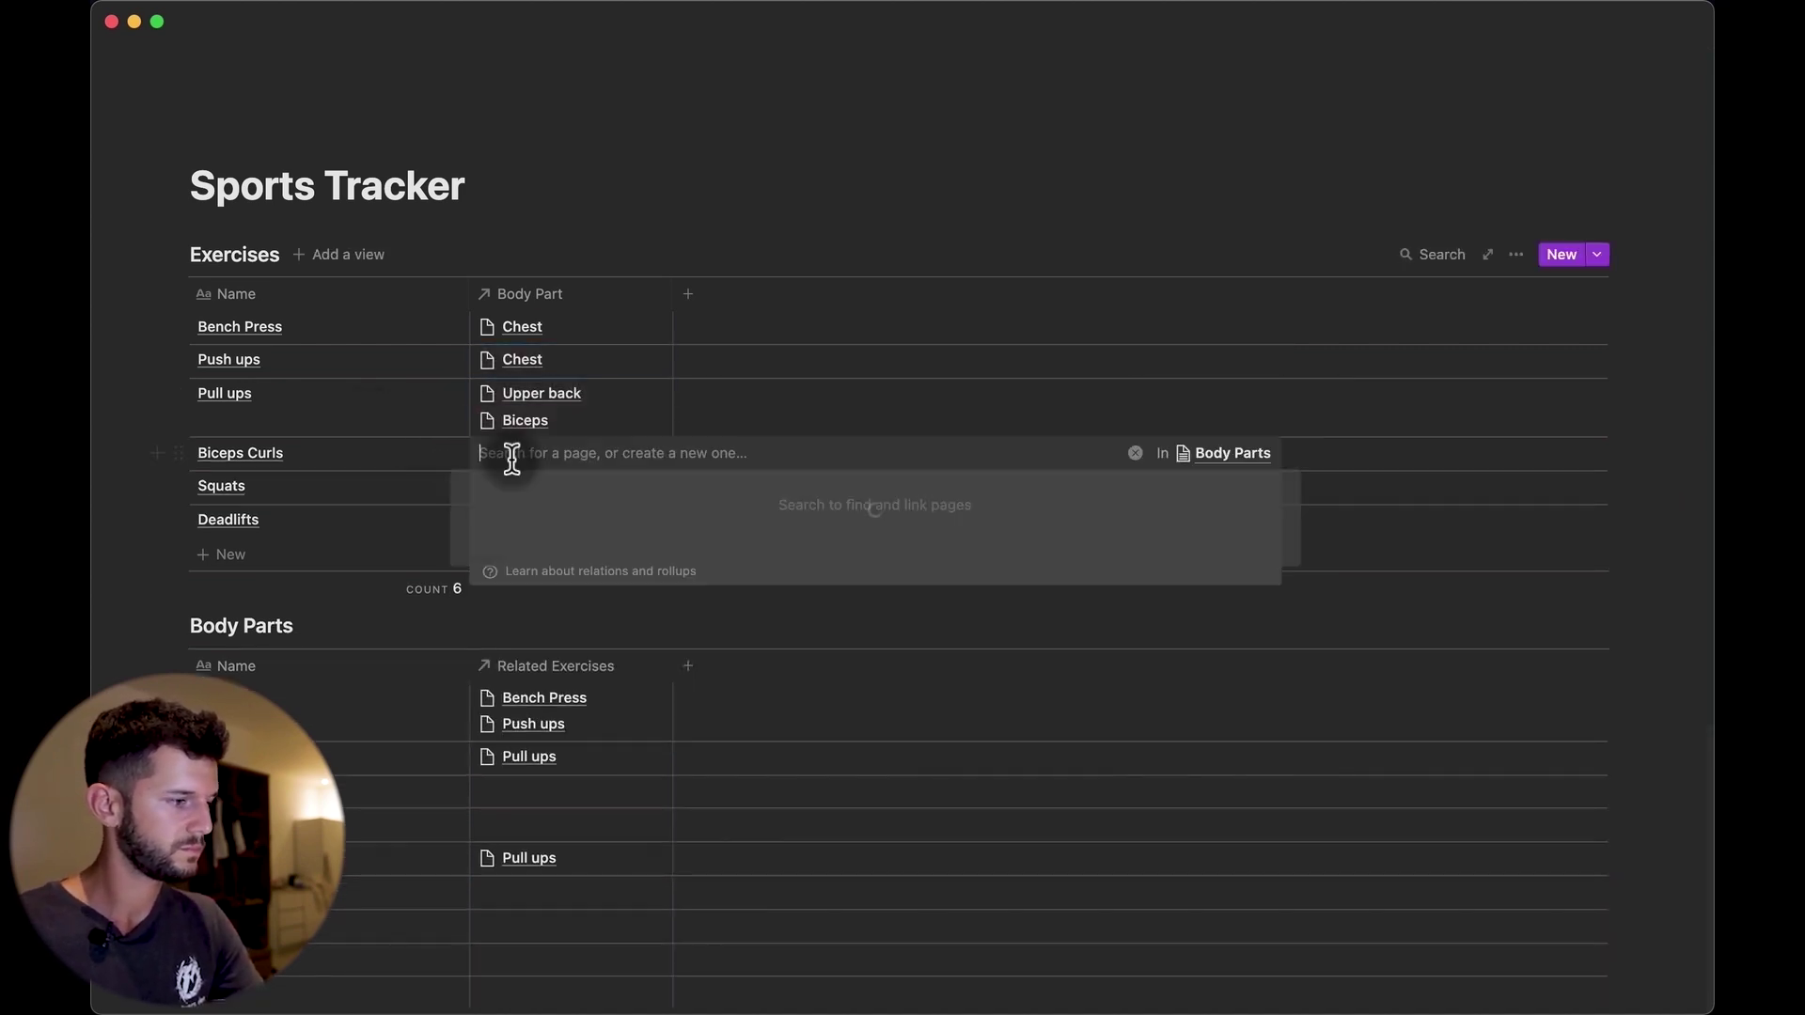
{"action": "type", "text": "bic"}
Link Biceps Curls to Biceps, Squats to Quadriceps, and Deadlifts to Quadriceps and Lower back
{"action": "key", "text": "Return"}
{"action": "key", "text": "Escape"}
{"action": "left_click", "coordinate": [516, 486]}
{"action": "type", "text": "qu"}
{"action": "key", "text": "Return"}
{"action": "key", "text": "Escape"}
{"action": "left_click", "coordinate": [555, 520]}
{"action": "type", "text": "qu"}
{"action": "left_click", "coordinate": [528, 584]}
{"action": "type", "text": "lo"}
{"action": "left_click", "coordinate": [523, 616]}
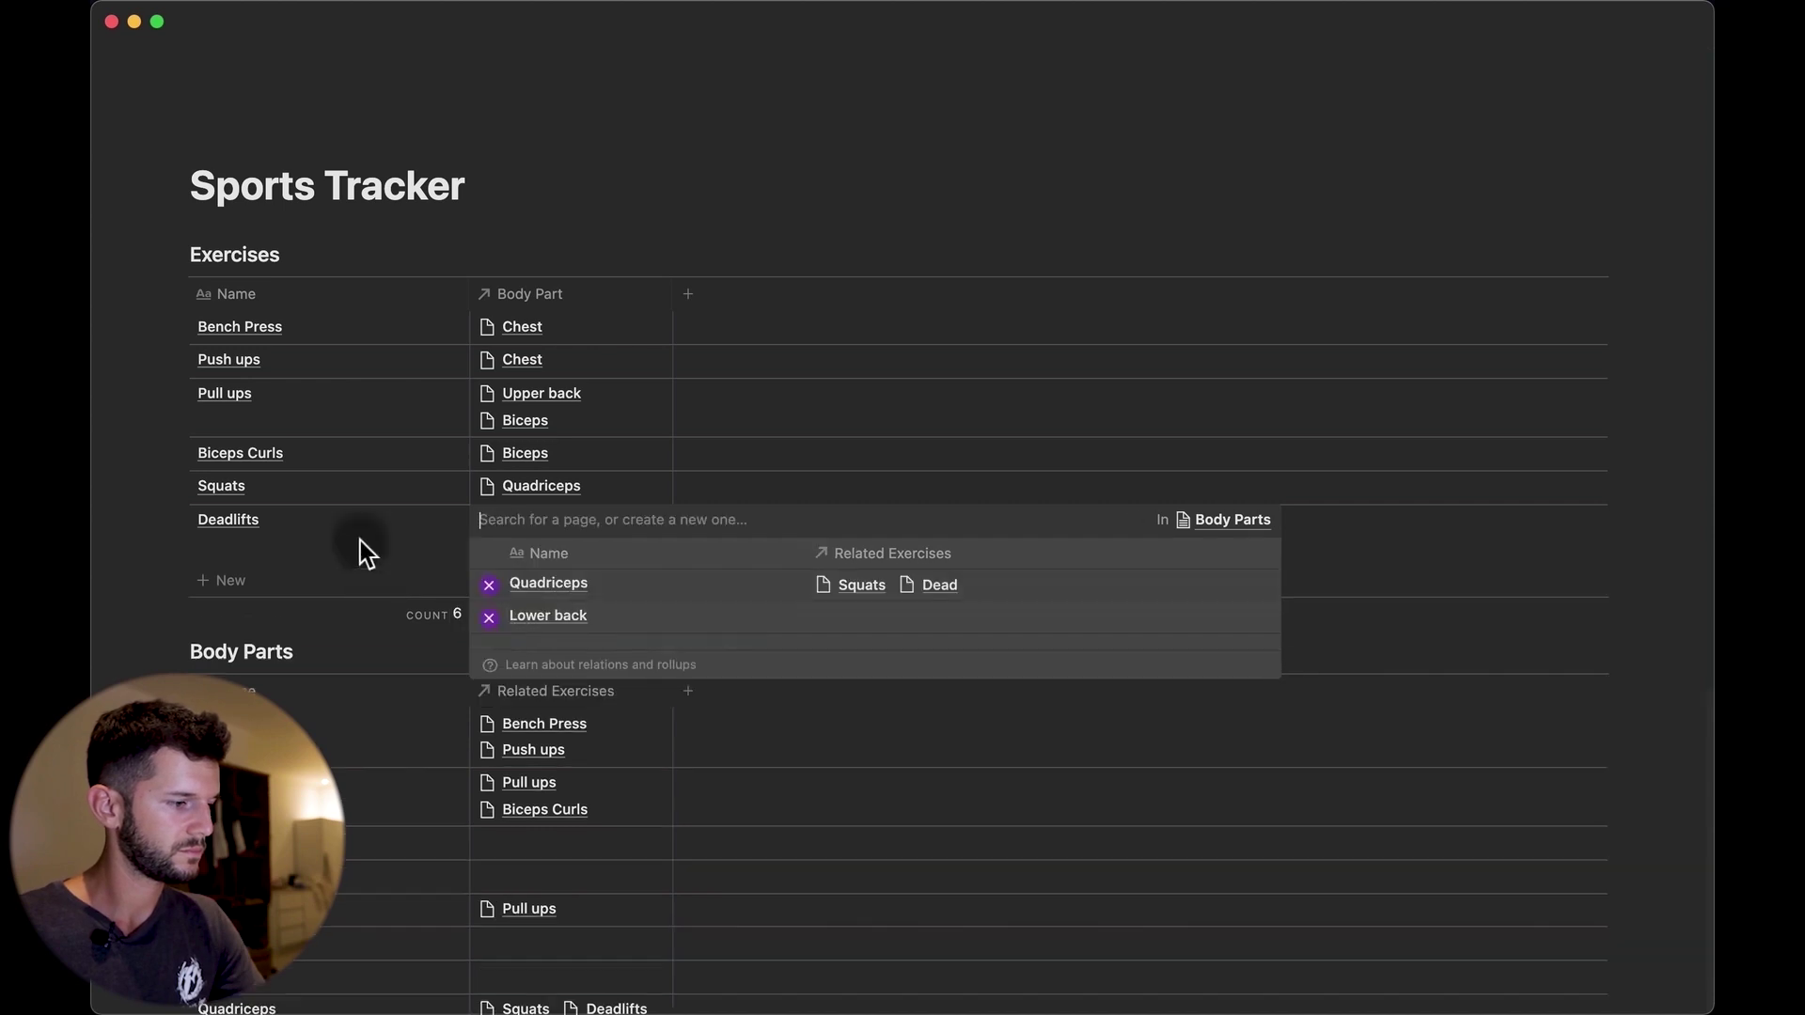
{"action": "key", "text": "Escape"}
{"action": "scroll", "coordinate": [386, 771], "scroll_direction": "down", "scroll_amount": 5}
{"action": "right_click", "coordinate": [374, 606]}
{"action": "left_click", "coordinate": [254, 516]}
{"action": "scroll", "coordinate": [698, 573], "scroll_direction": "up", "scroll_amount": 5}
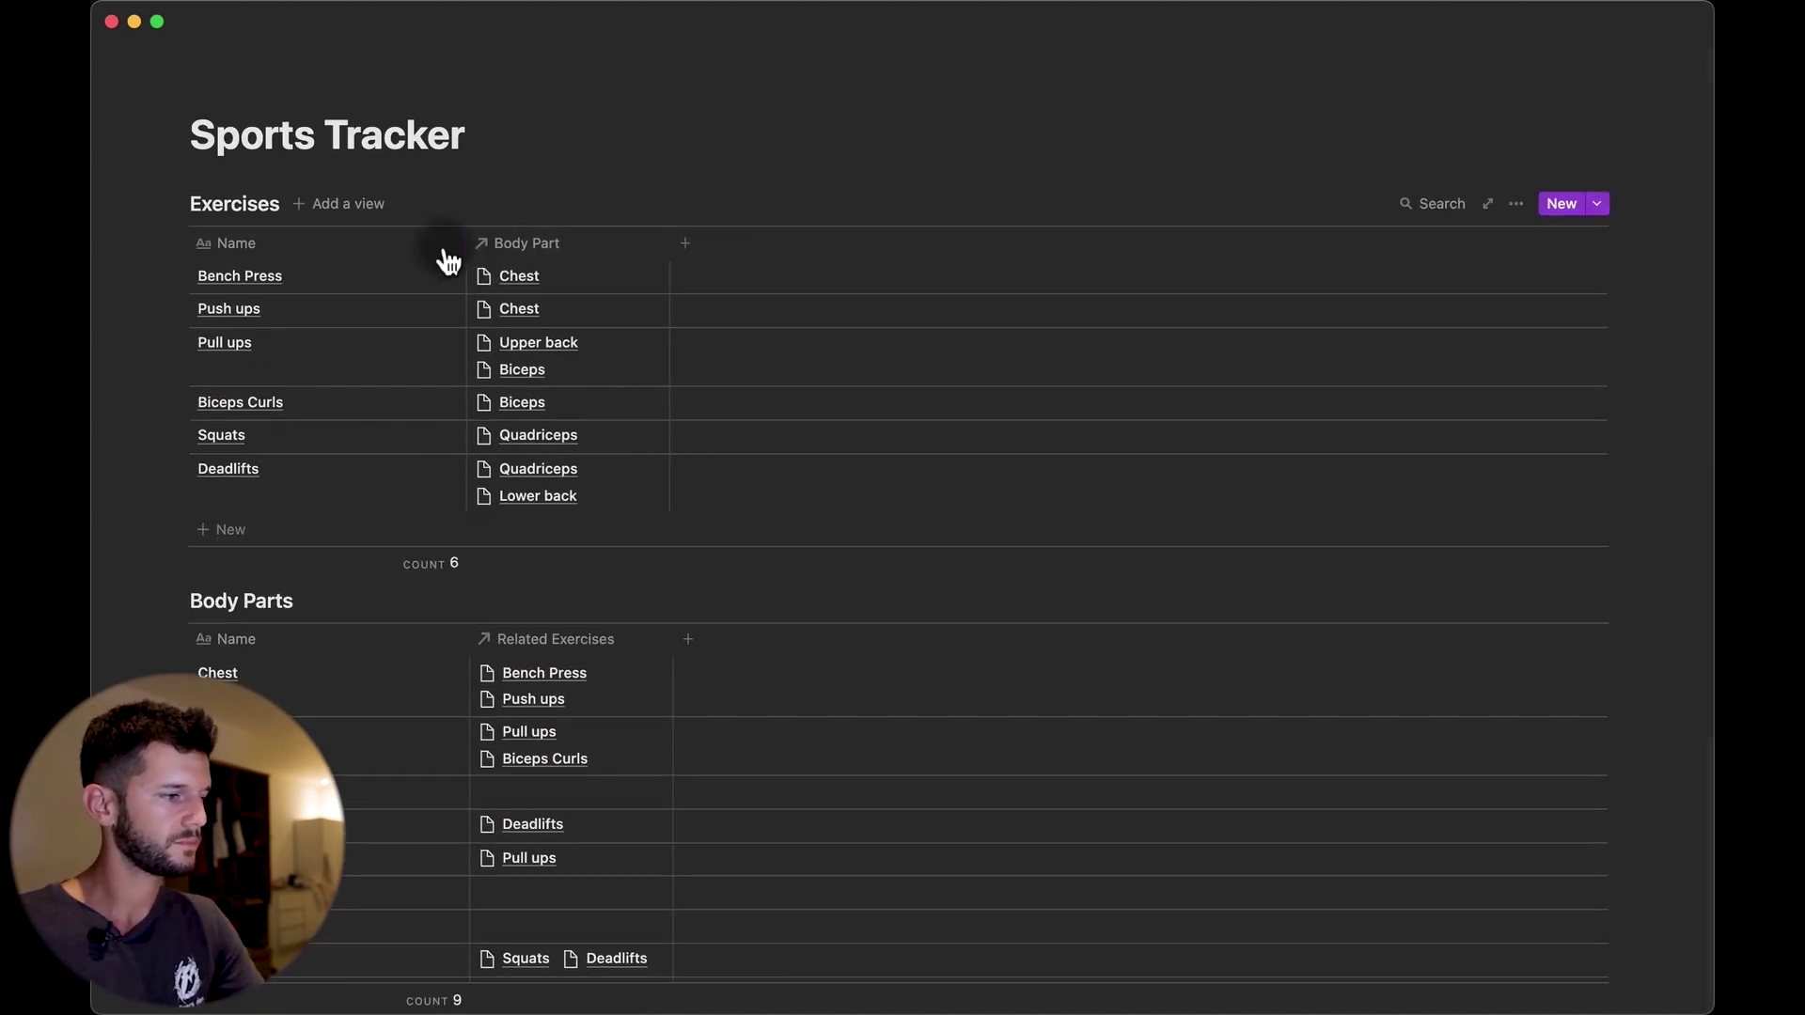
Narrow both Name columns and drop the Body Parts table to the right of Exercises
{"action": "left_click_drag", "start_coordinate": [458, 259], "coordinate": [373, 259]}
{"action": "left_click_drag", "start_coordinate": [469, 638], "coordinate": [376, 645]}
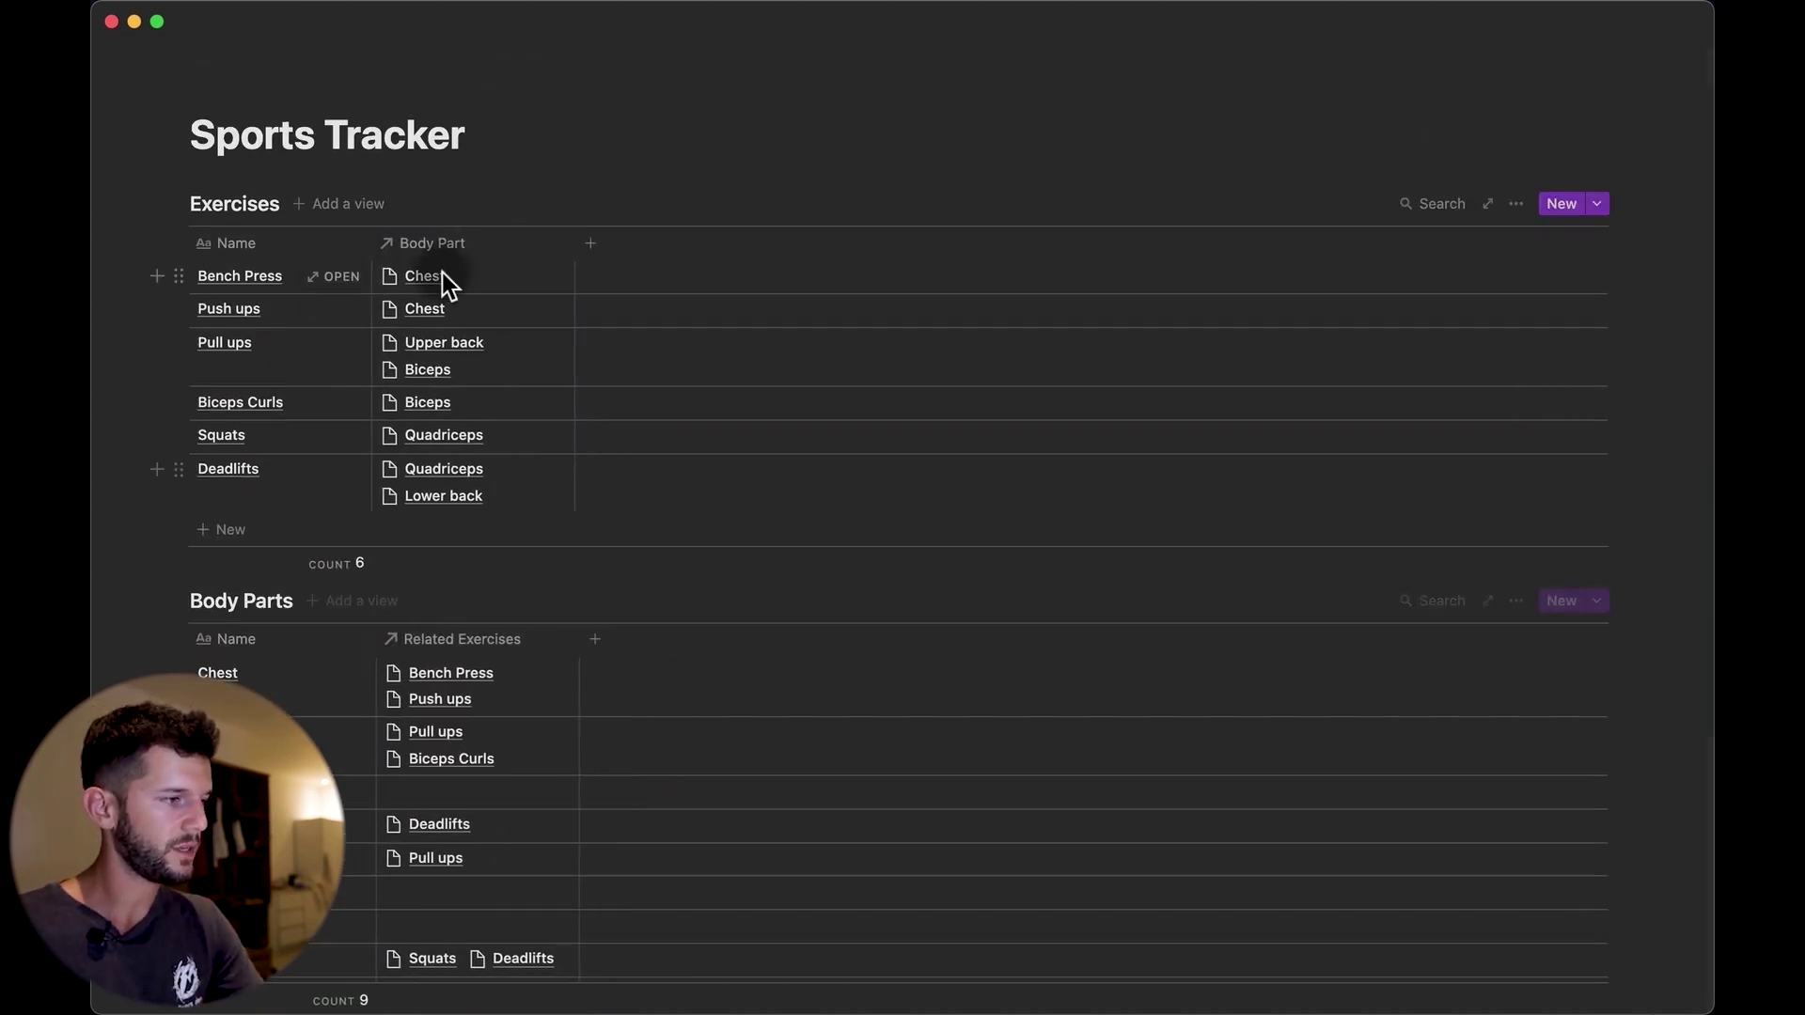
{"action": "left_click", "coordinate": [471, 123]}
{"action": "key", "text": "Return"}
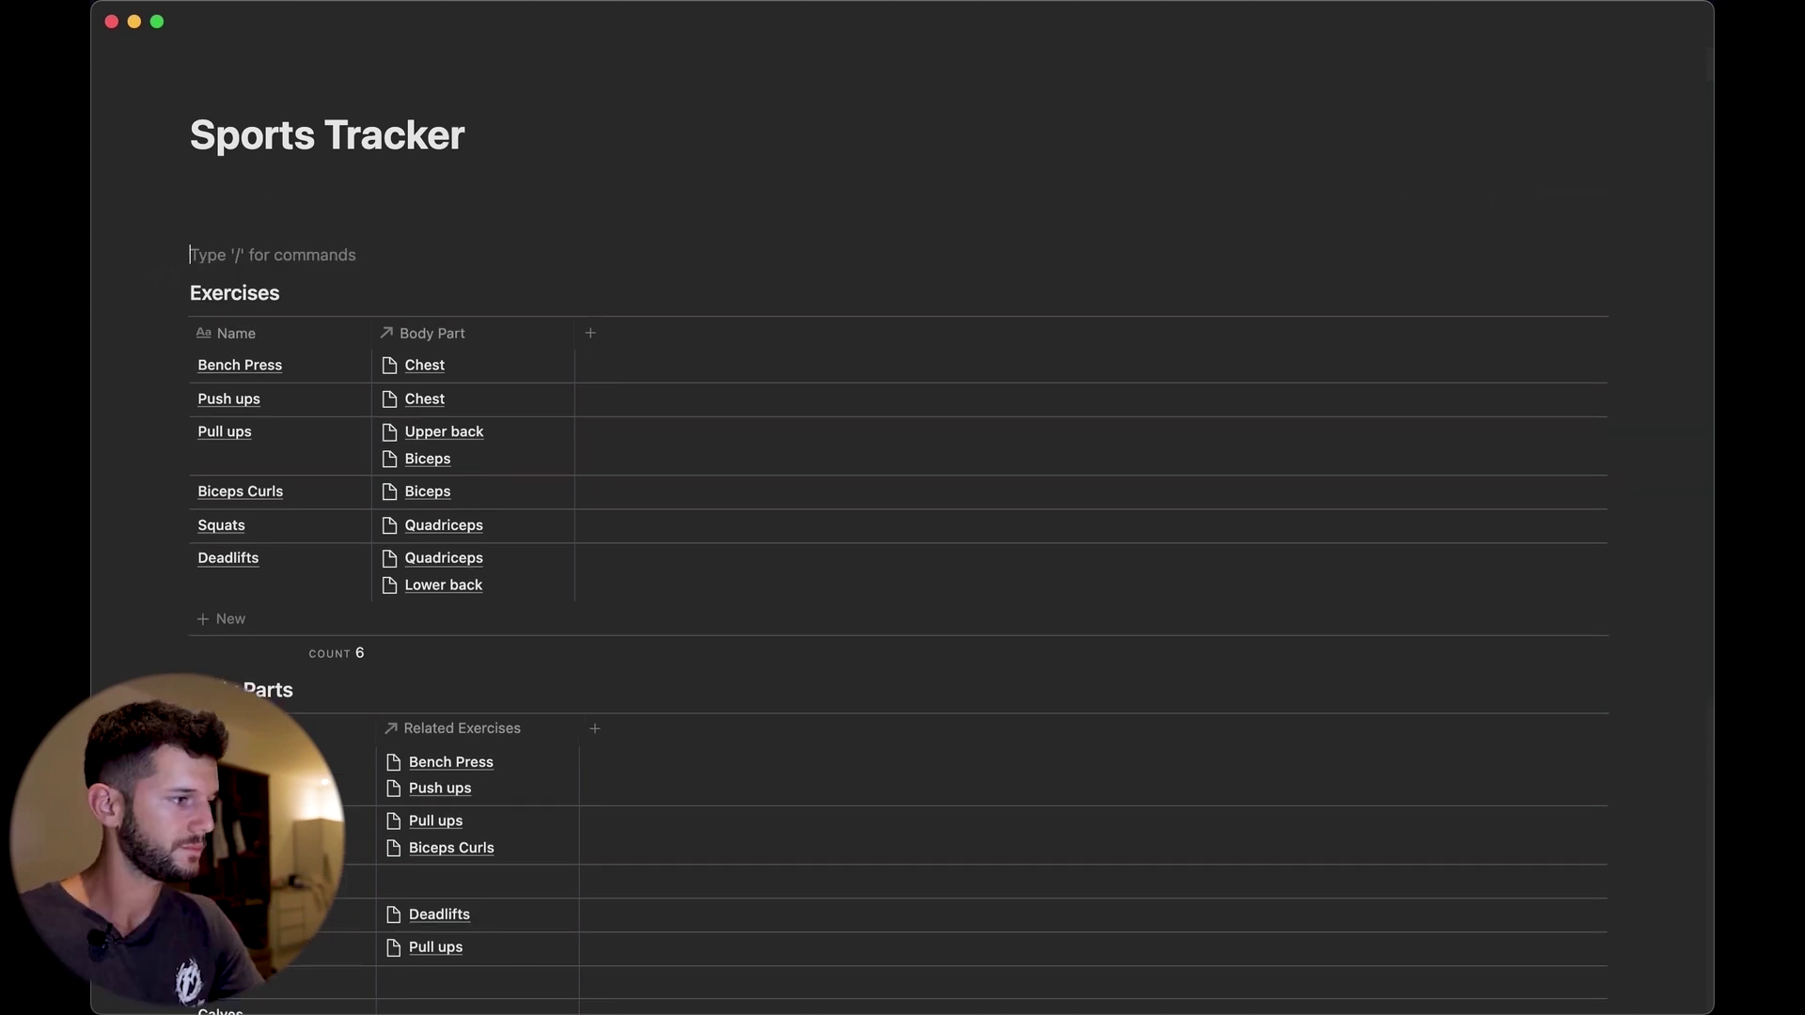
{"action": "left_click_drag", "start_coordinate": [173, 250], "coordinate": [1448, 263]}
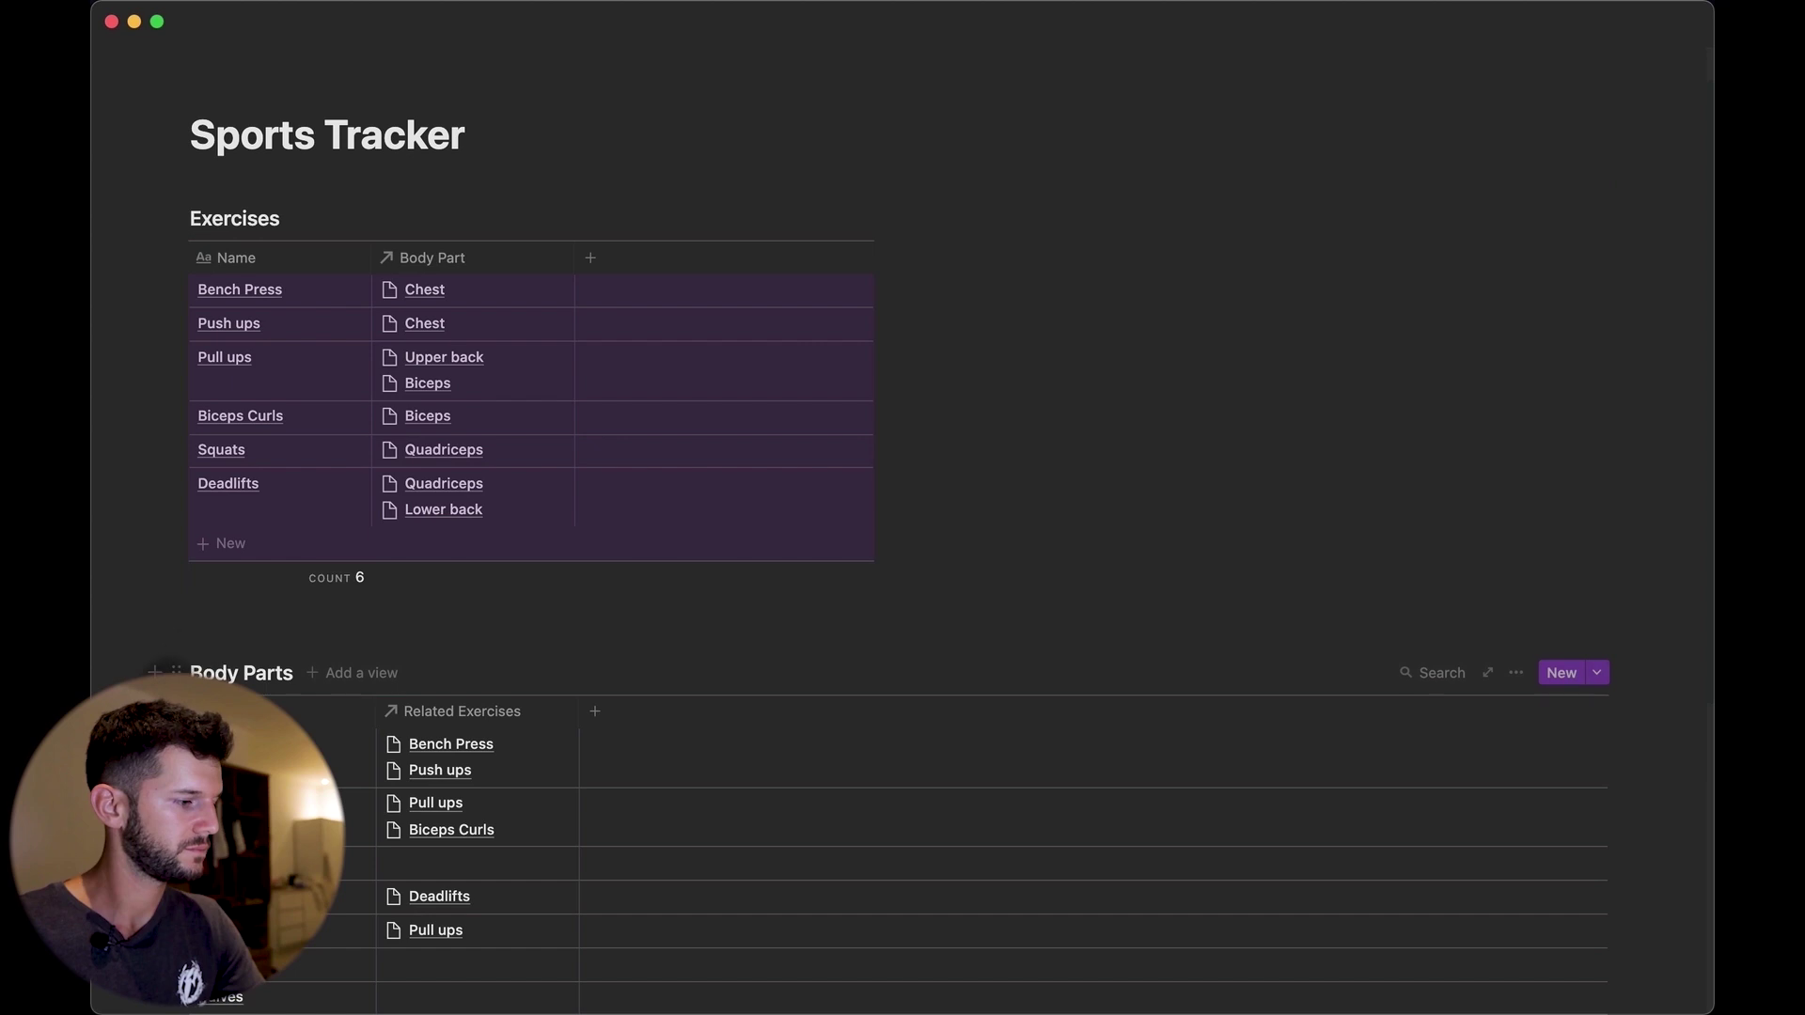
{"action": "left_click_drag", "start_coordinate": [176, 672], "coordinate": [809, 386]}
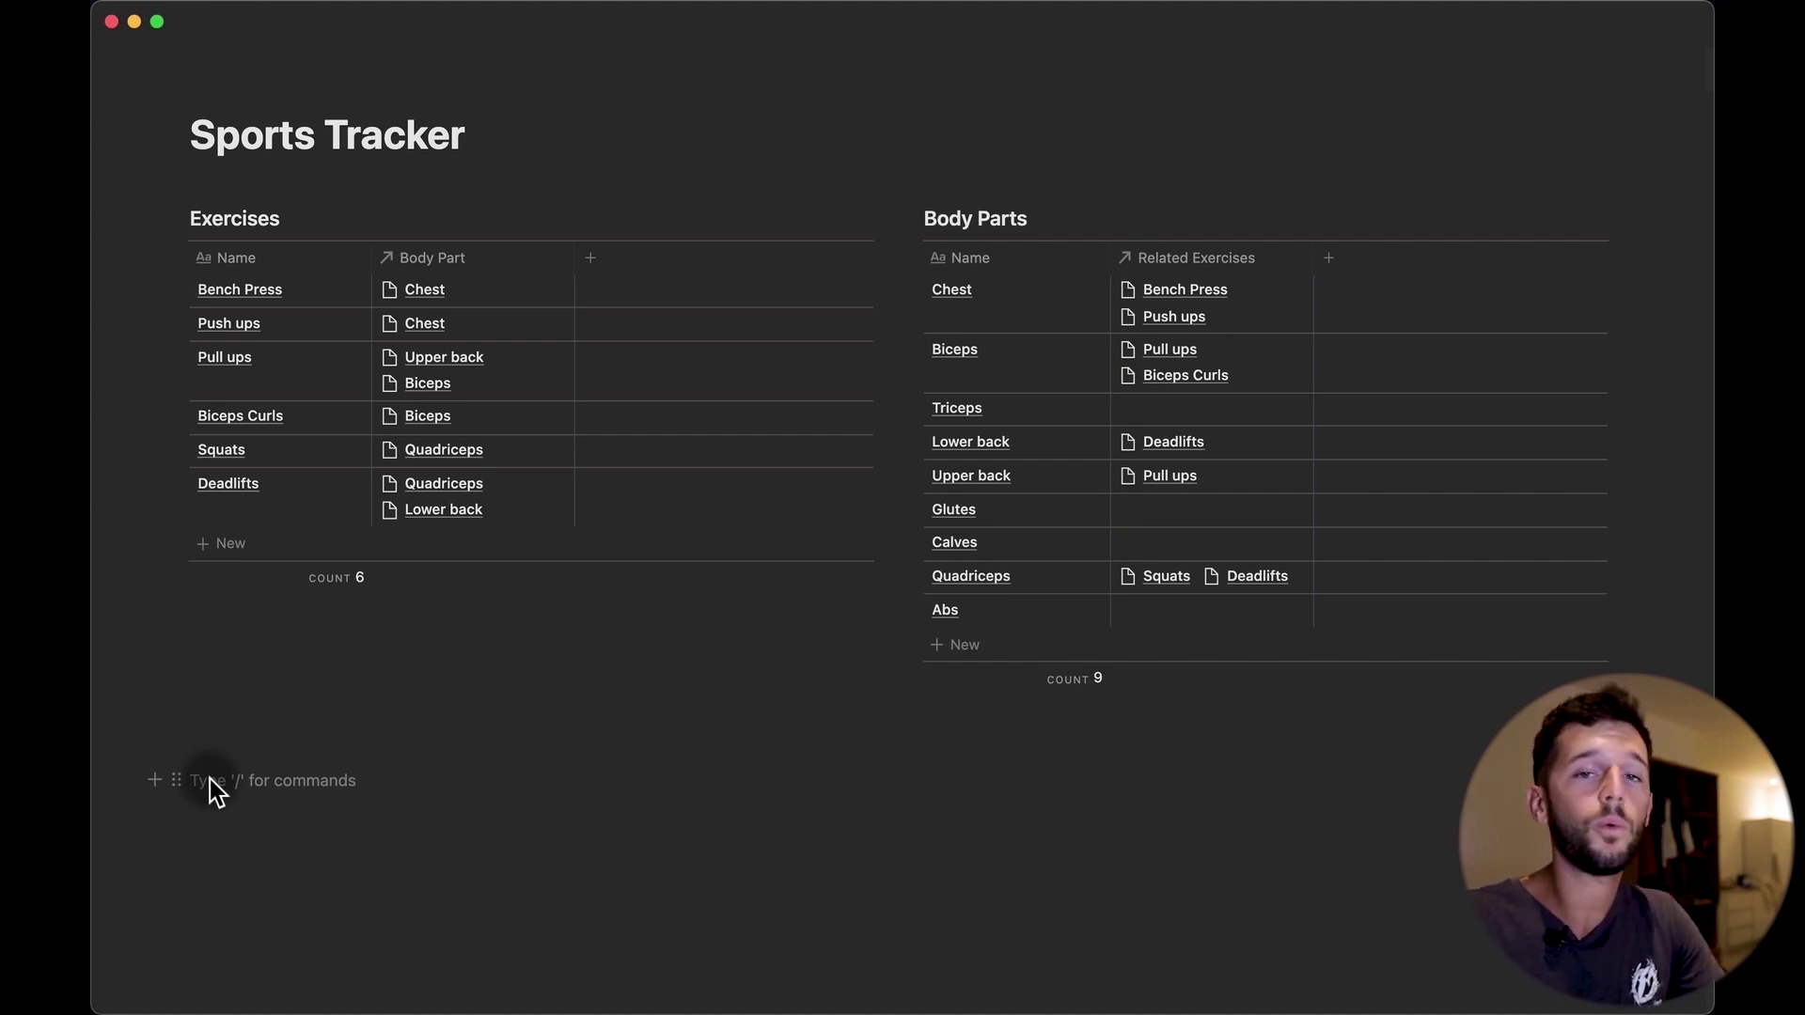
Insert a linked database view of the Daily Pages database with /linked
{"action": "type", "text": "/linked"}
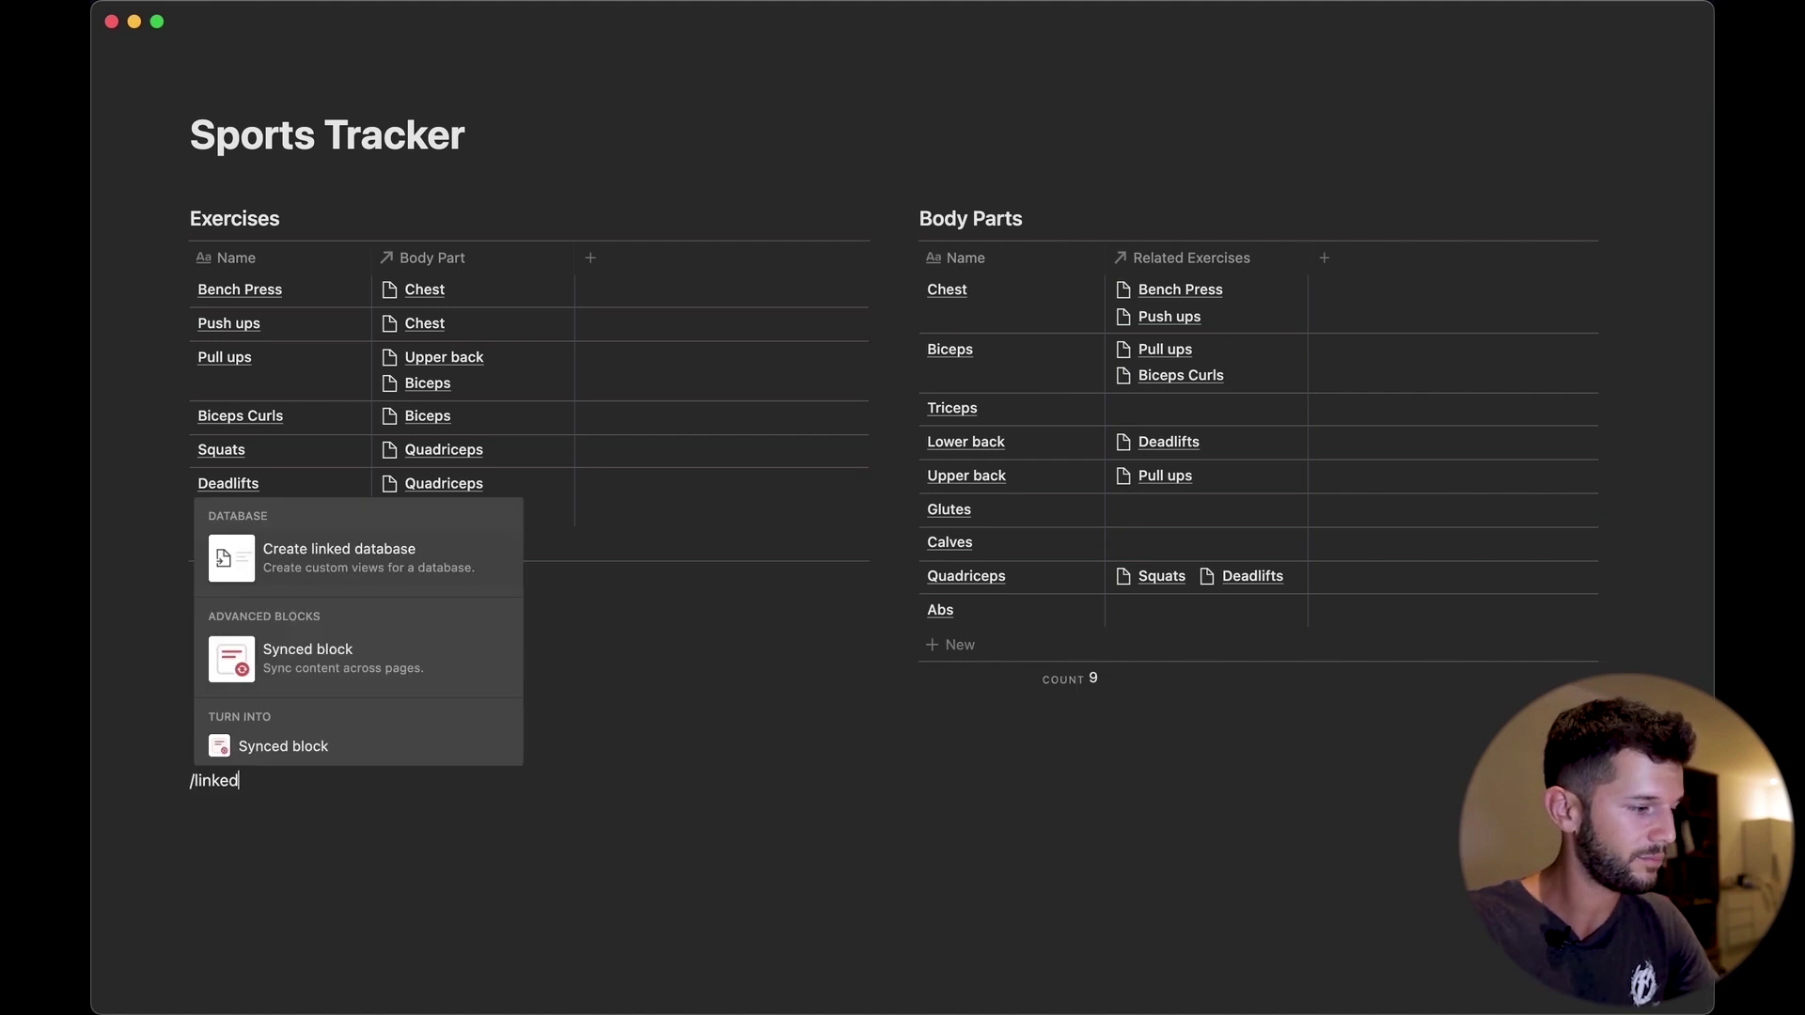
{"action": "key", "text": "Return"}
{"action": "type", "text": "dail"}
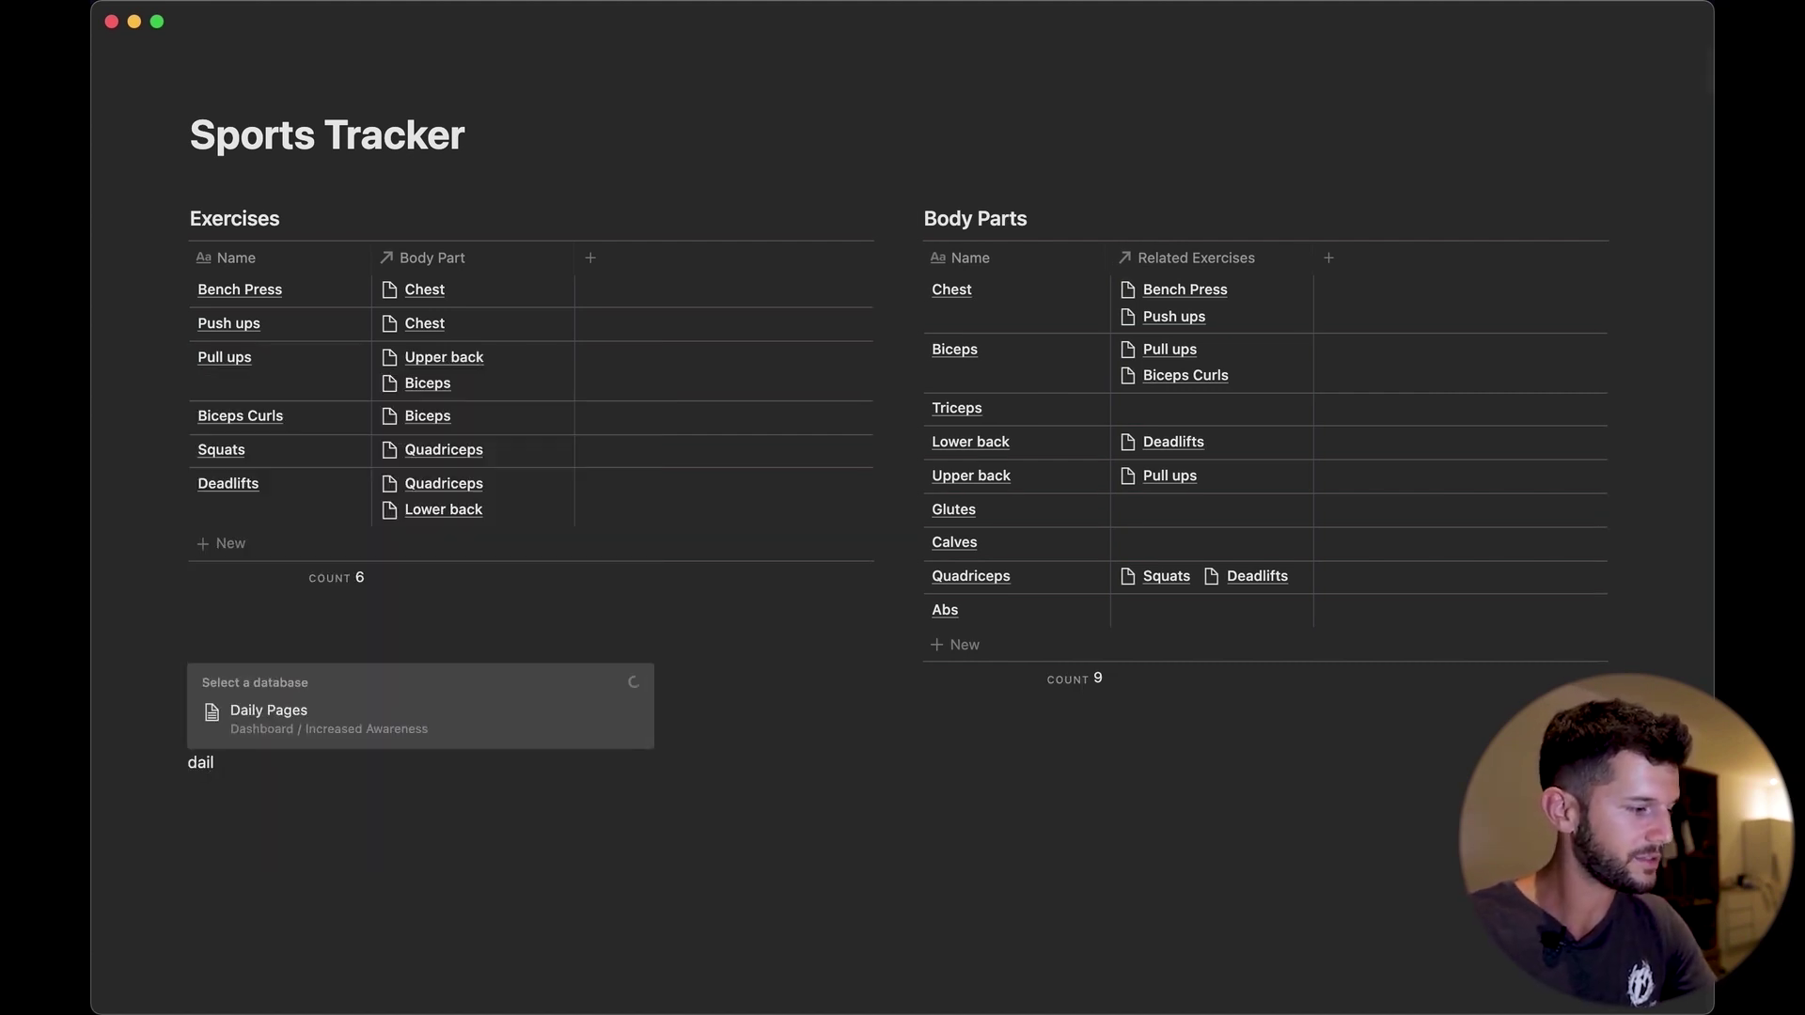
{"action": "key", "text": "Return"}
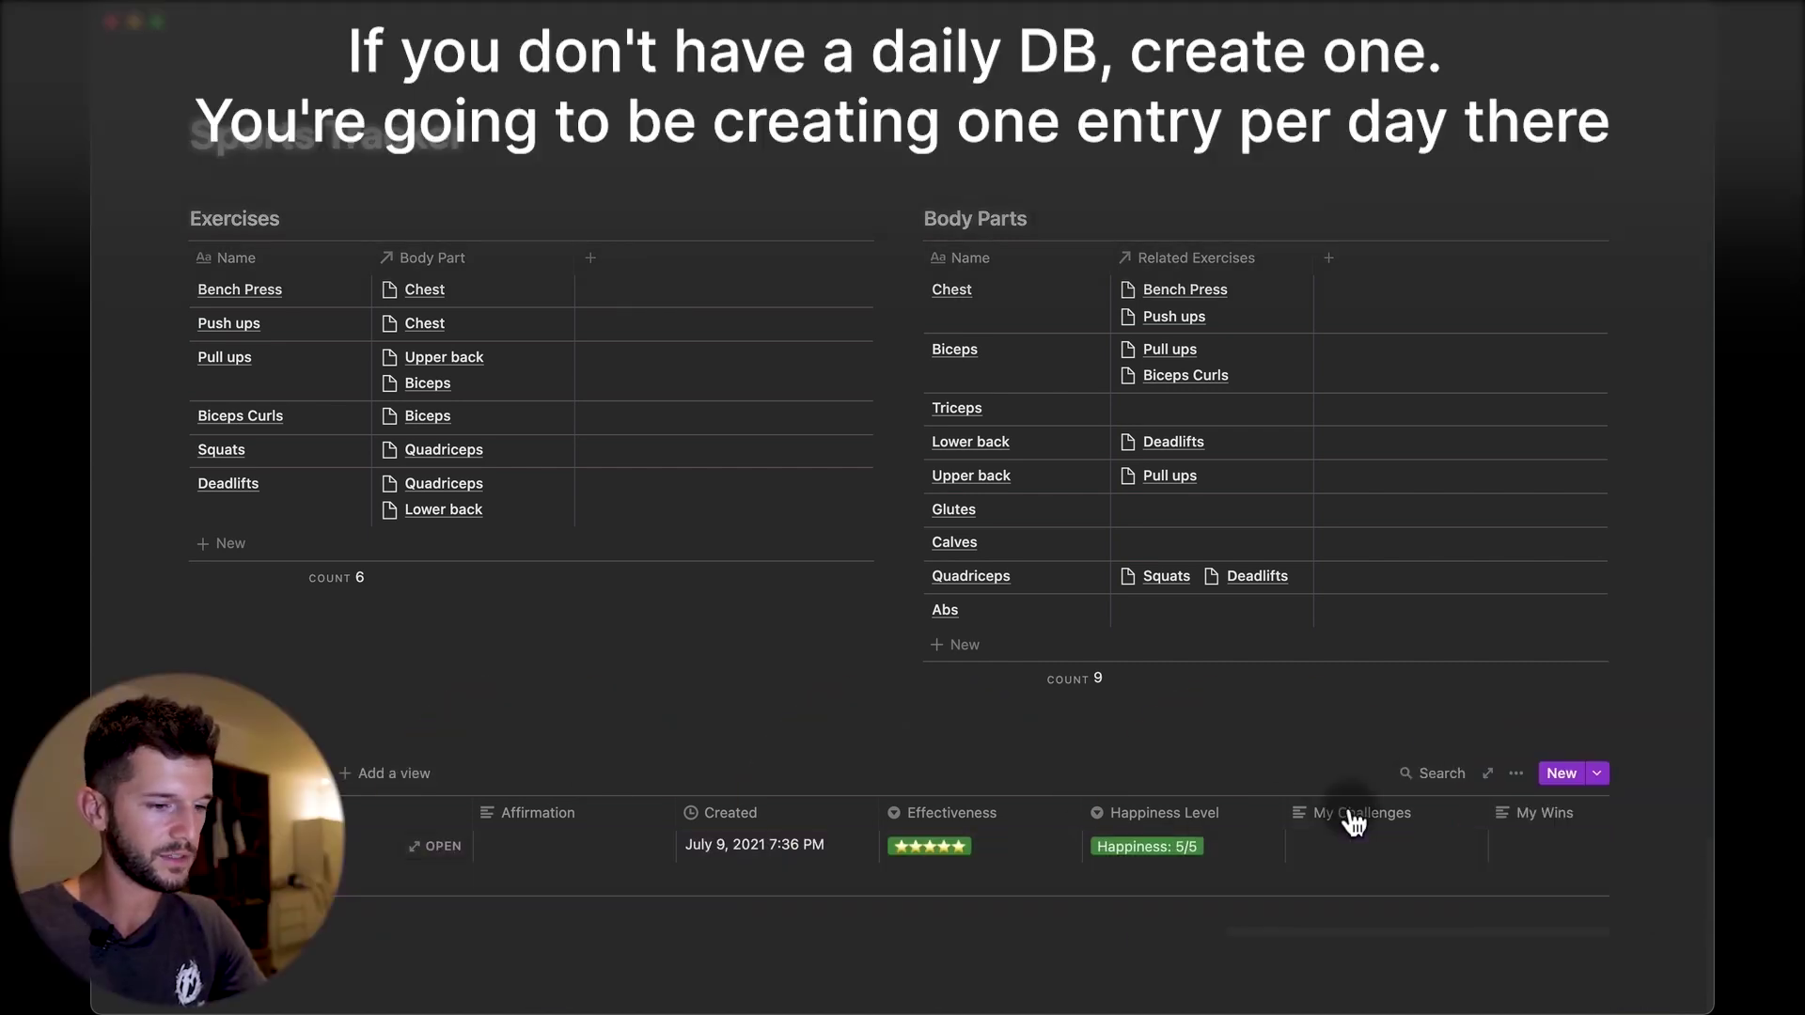
Hide Affirmation, Created, Effectiveness, Happiness Level, My Challenges, My Wins, gratitude journal and Weeks
{"action": "left_click", "coordinate": [1516, 776]}
{"action": "left_click", "coordinate": [1528, 540]}
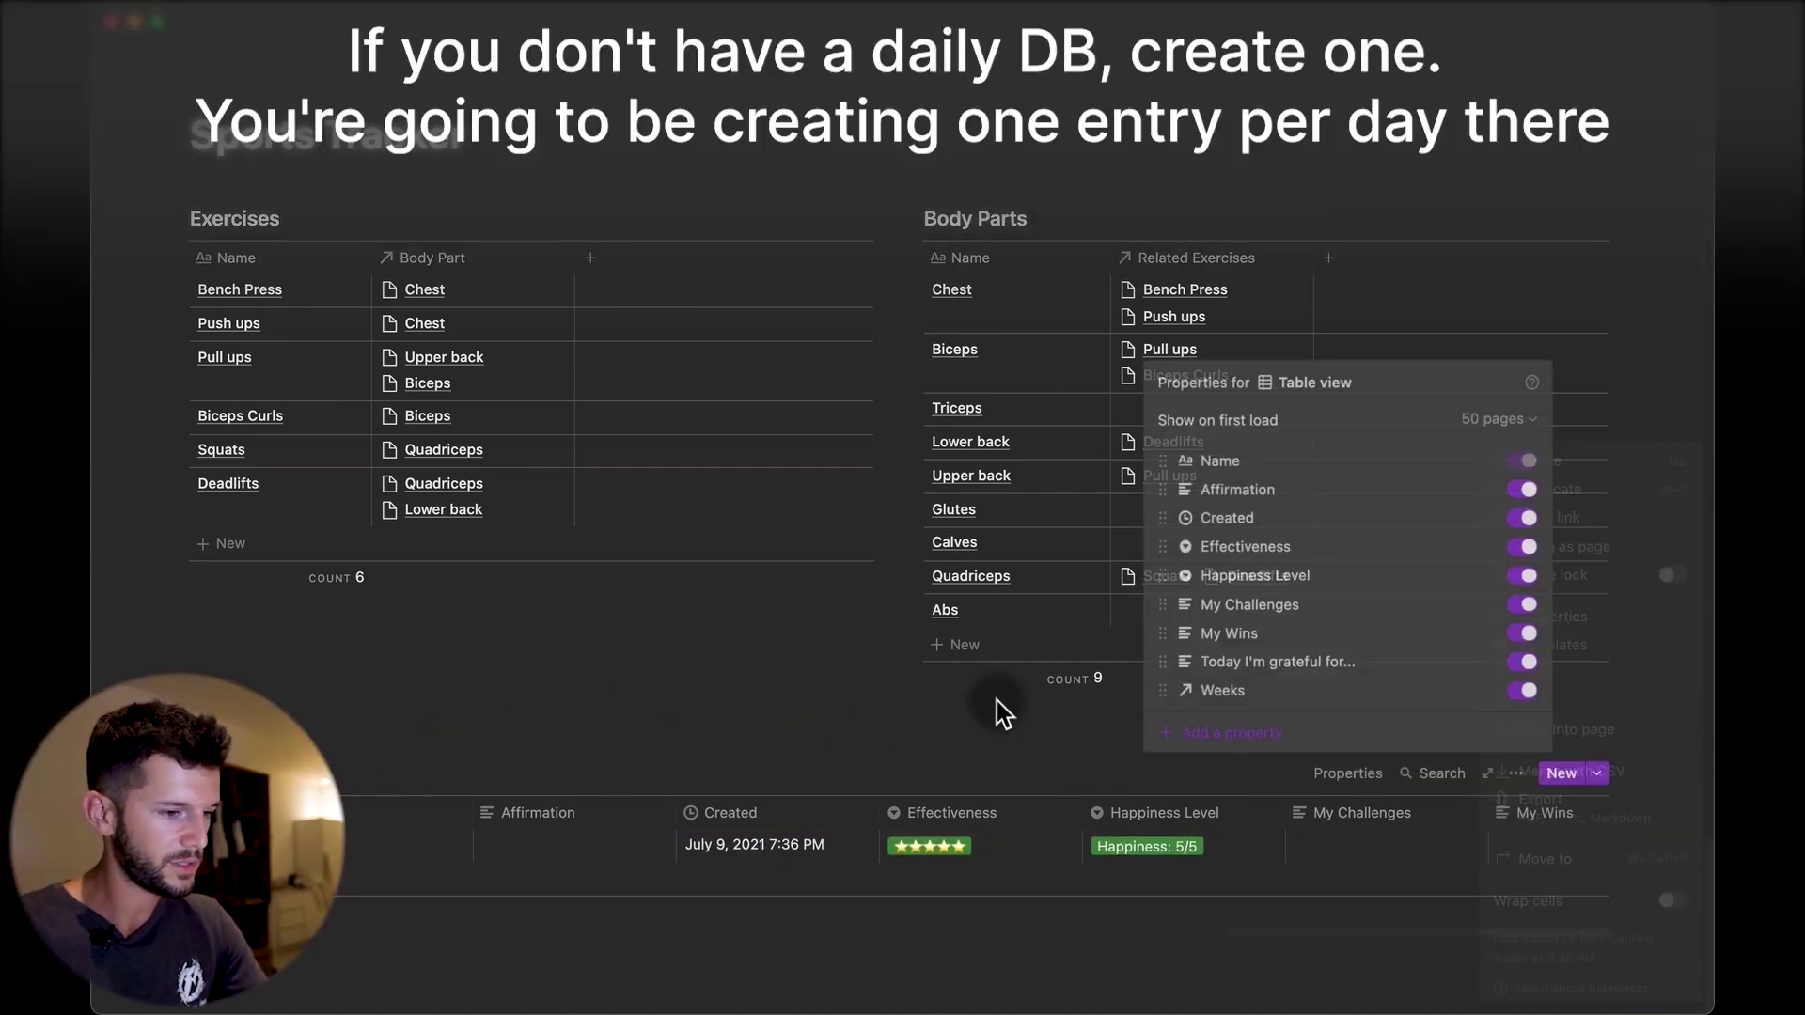
{"action": "left_click", "coordinate": [1521, 492]}
{"action": "left_click", "coordinate": [1521, 520]}
{"action": "left_click", "coordinate": [1522, 549]}
{"action": "left_click", "coordinate": [1522, 578]}
{"action": "left_click", "coordinate": [1521, 605]}
{"action": "left_click", "coordinate": [1521, 635]}
{"action": "left_click", "coordinate": [1521, 663]}
{"action": "left_click", "coordinate": [1521, 691]}
{"action": "left_click", "coordinate": [432, 827]}
Add an Exercises relation column to the Daily Pages table, linked to the Exercises database
{"action": "left_click", "coordinate": [376, 816]}
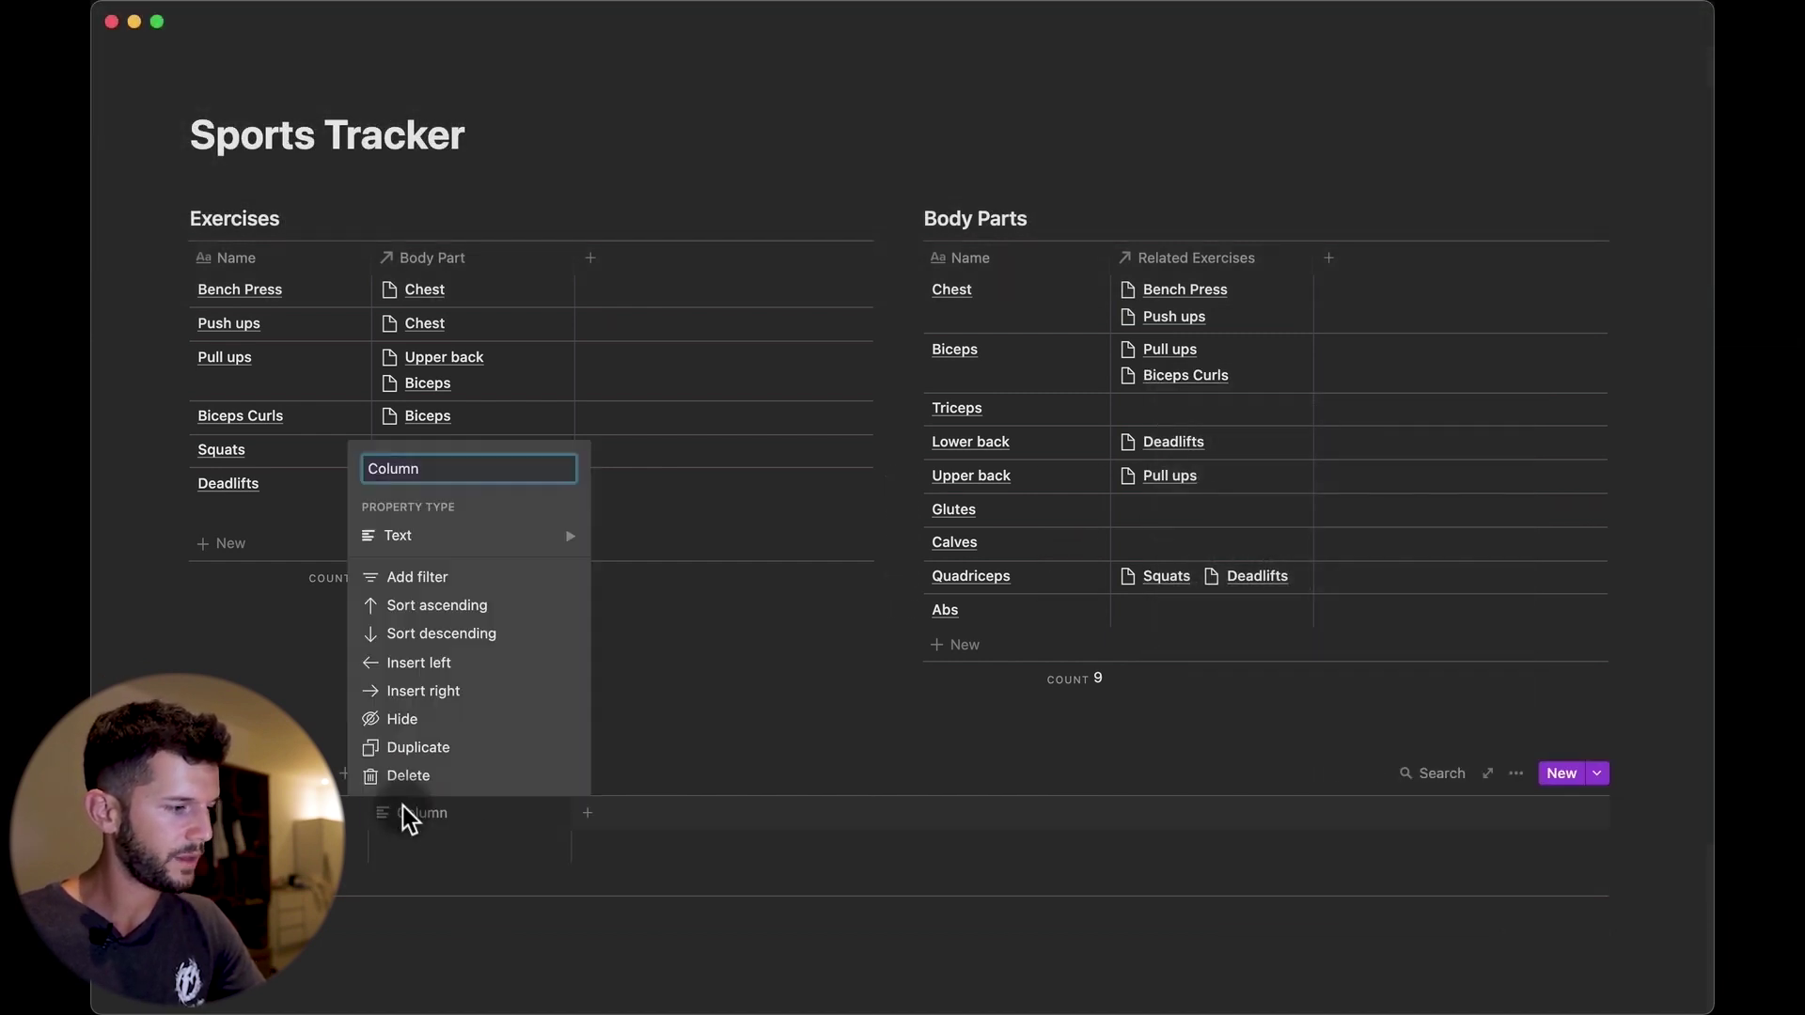
{"action": "left_click", "coordinate": [461, 537]}
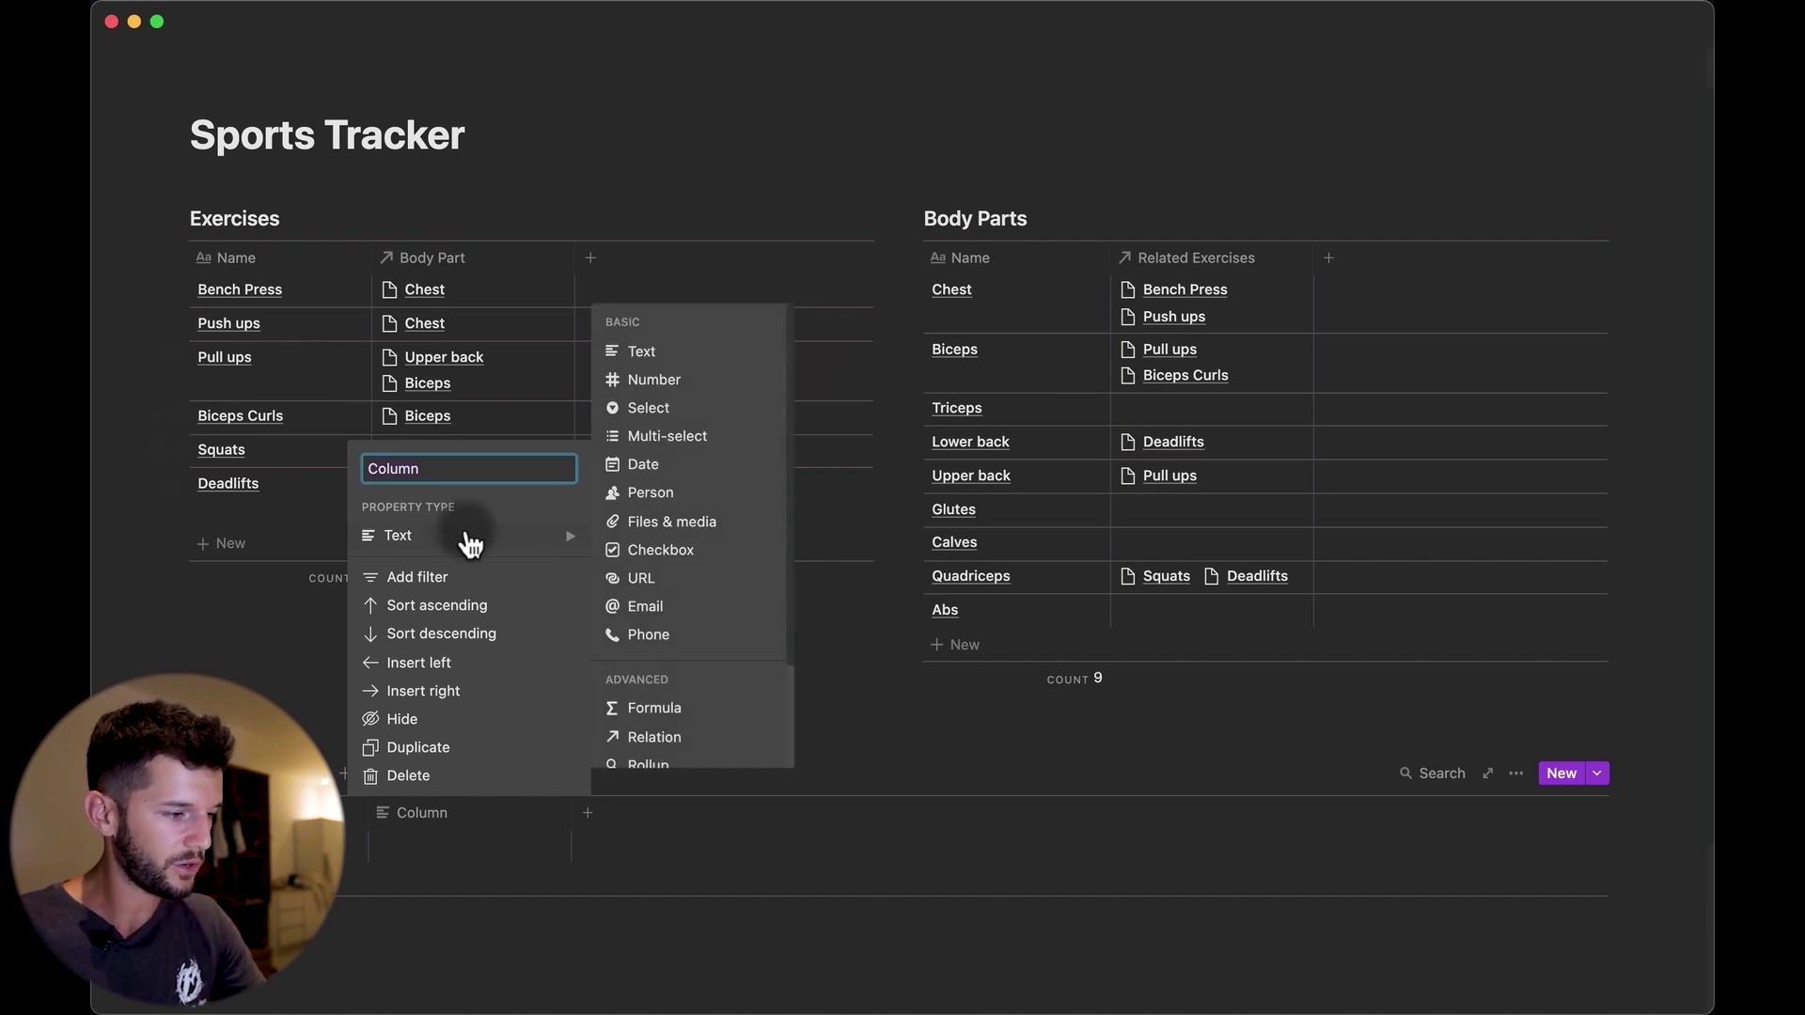
{"action": "left_click", "coordinate": [680, 737]}
{"action": "left_click", "coordinate": [884, 515]}
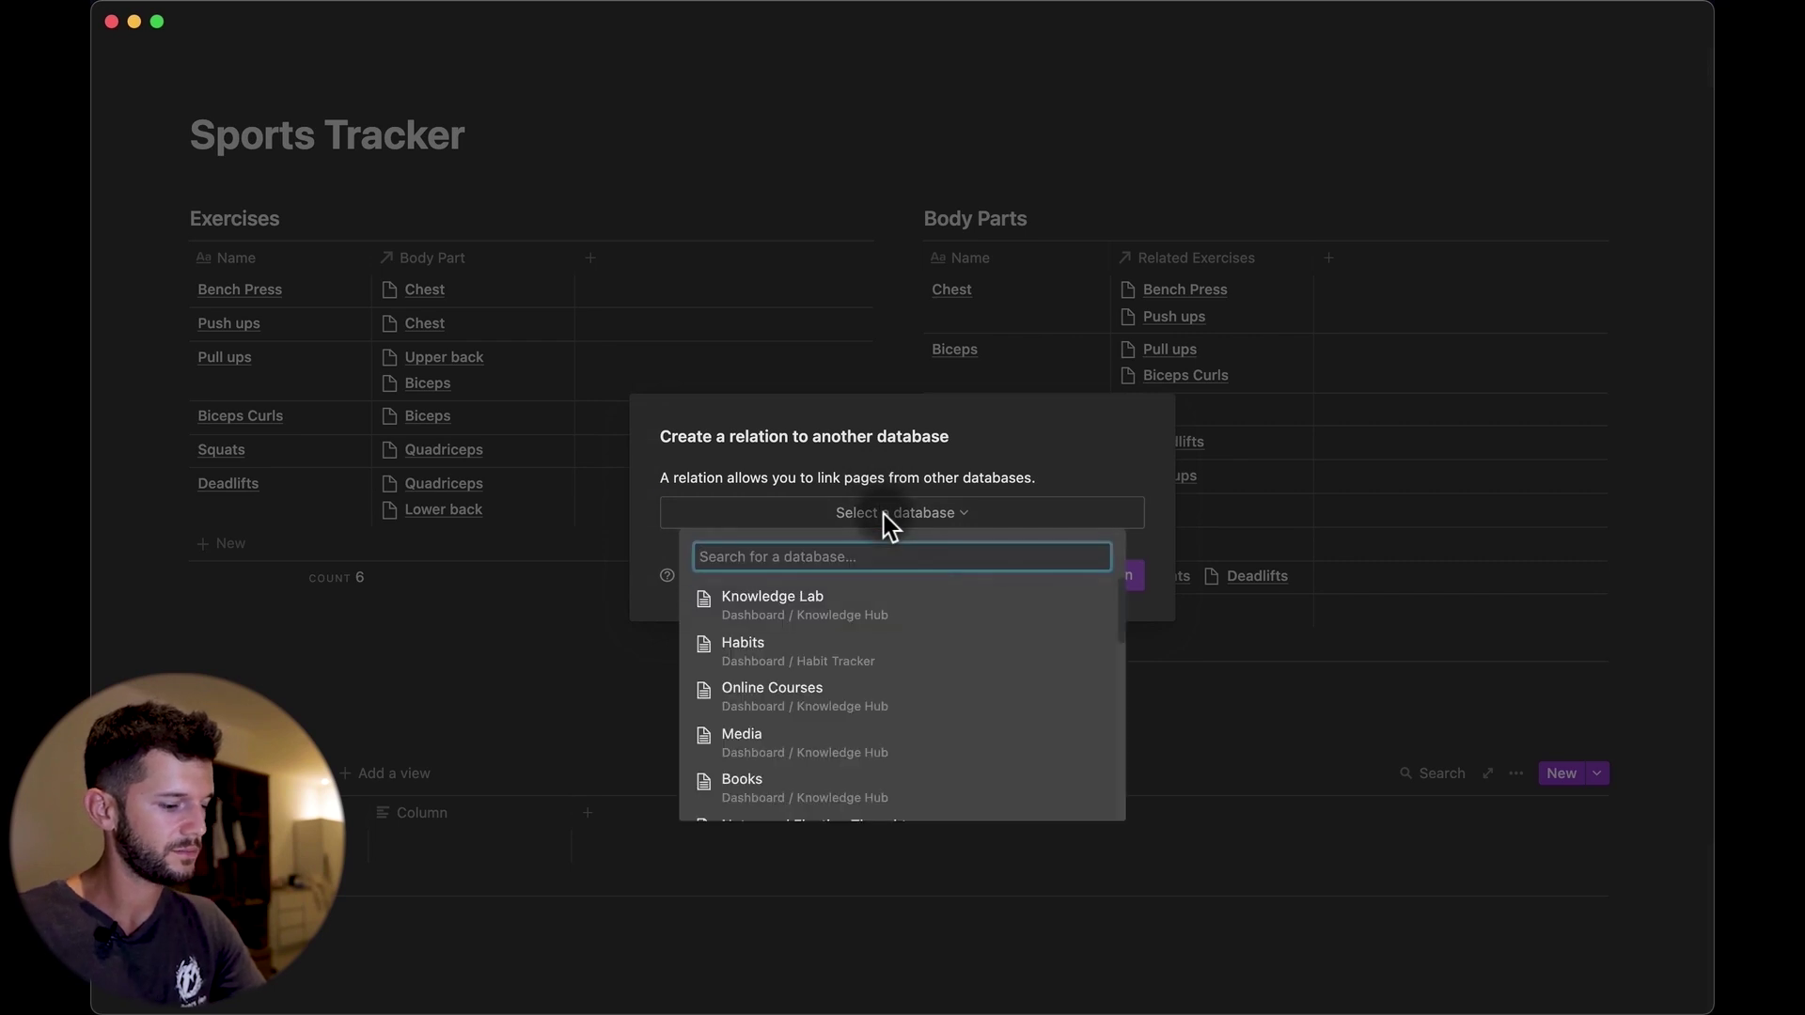
{"action": "type", "text": "exercise"}
{"action": "key", "text": "Return"}
{"action": "left_click", "coordinate": [1044, 576]}
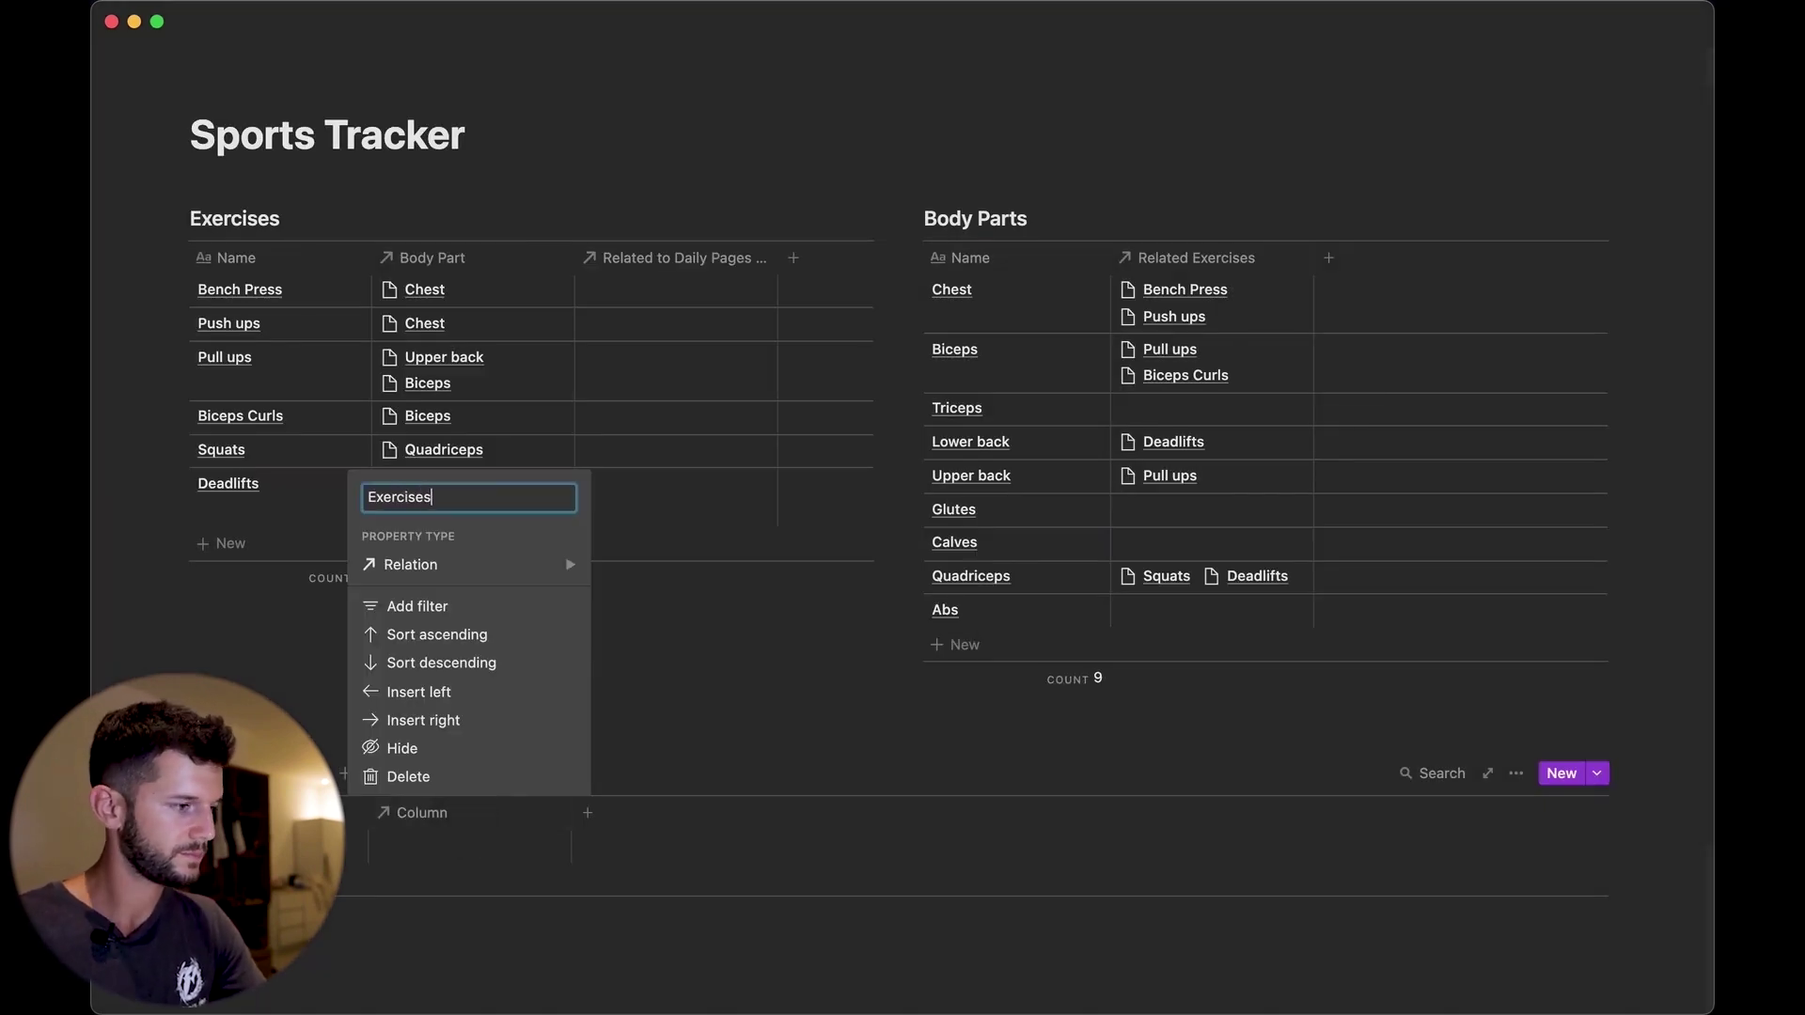
{"action": "key", "text": "Escape"}
{"action": "left_click", "coordinate": [686, 280]}
Name the Exercises relation column 'Day' and link Push ups to the July-09 daily entry
{"action": "type", "text": "Day"}
{"action": "key", "text": "Return"}
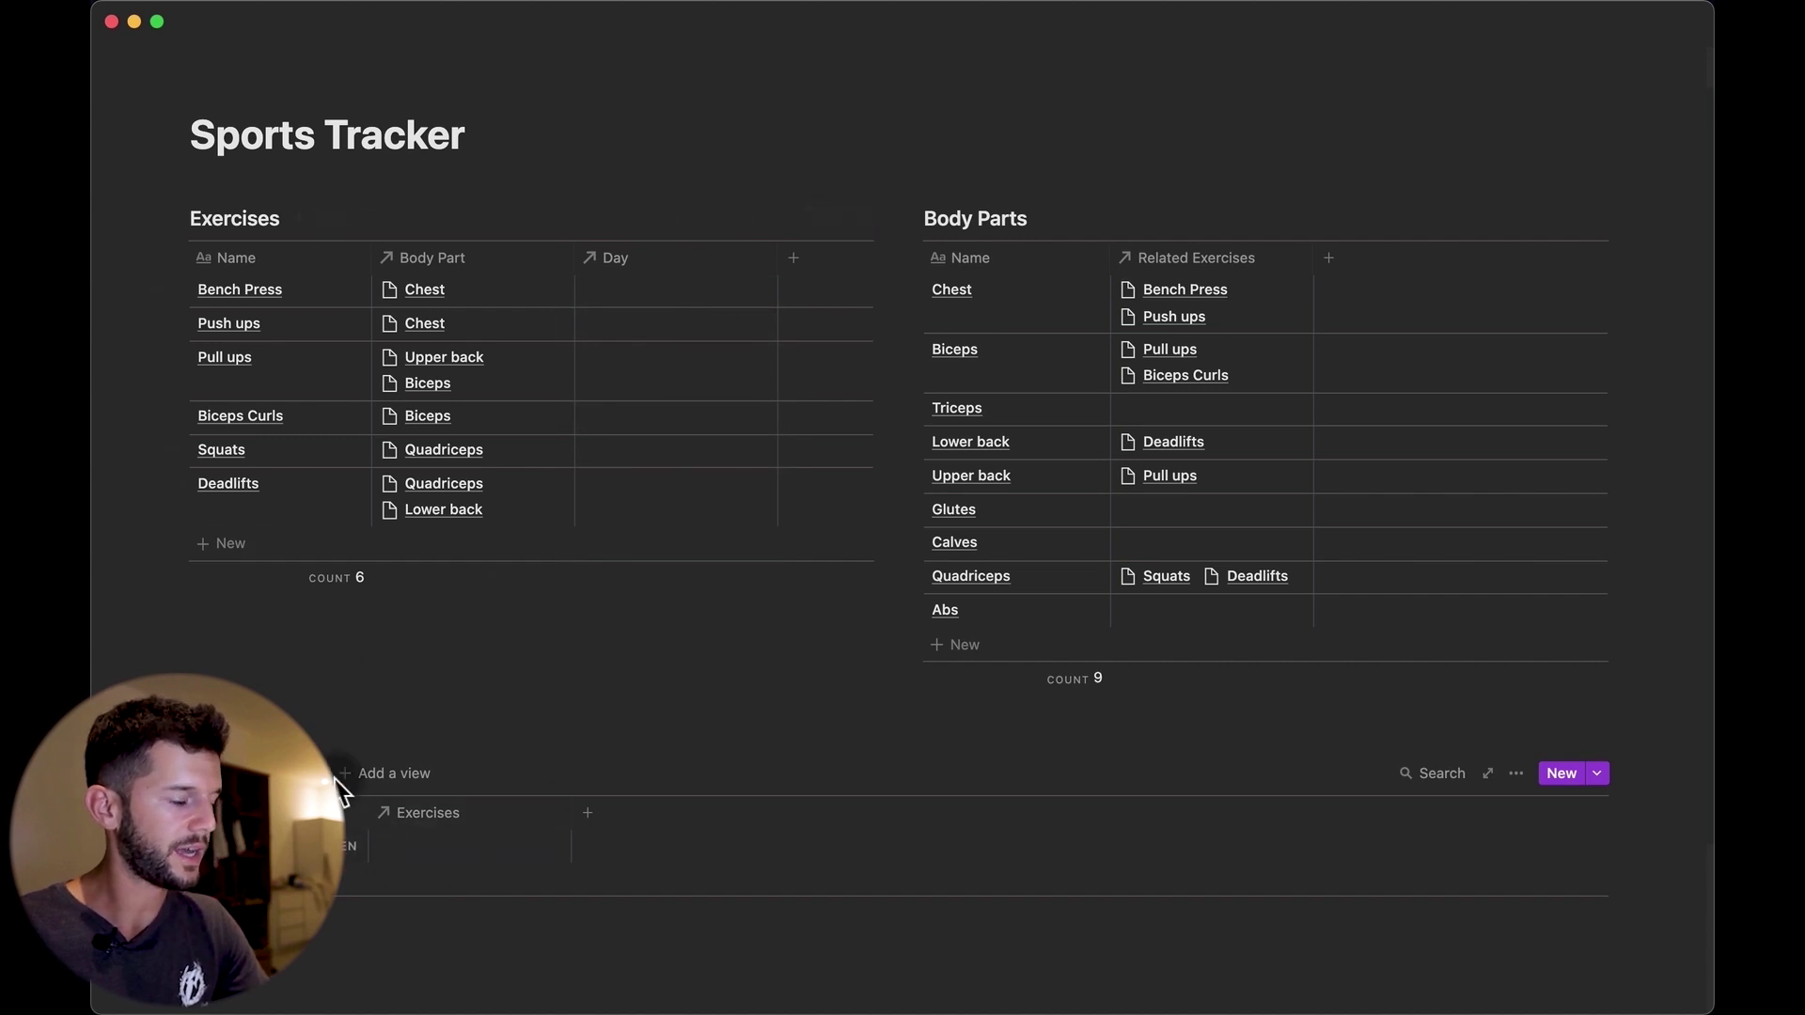
{"action": "left_click", "coordinate": [460, 856]}
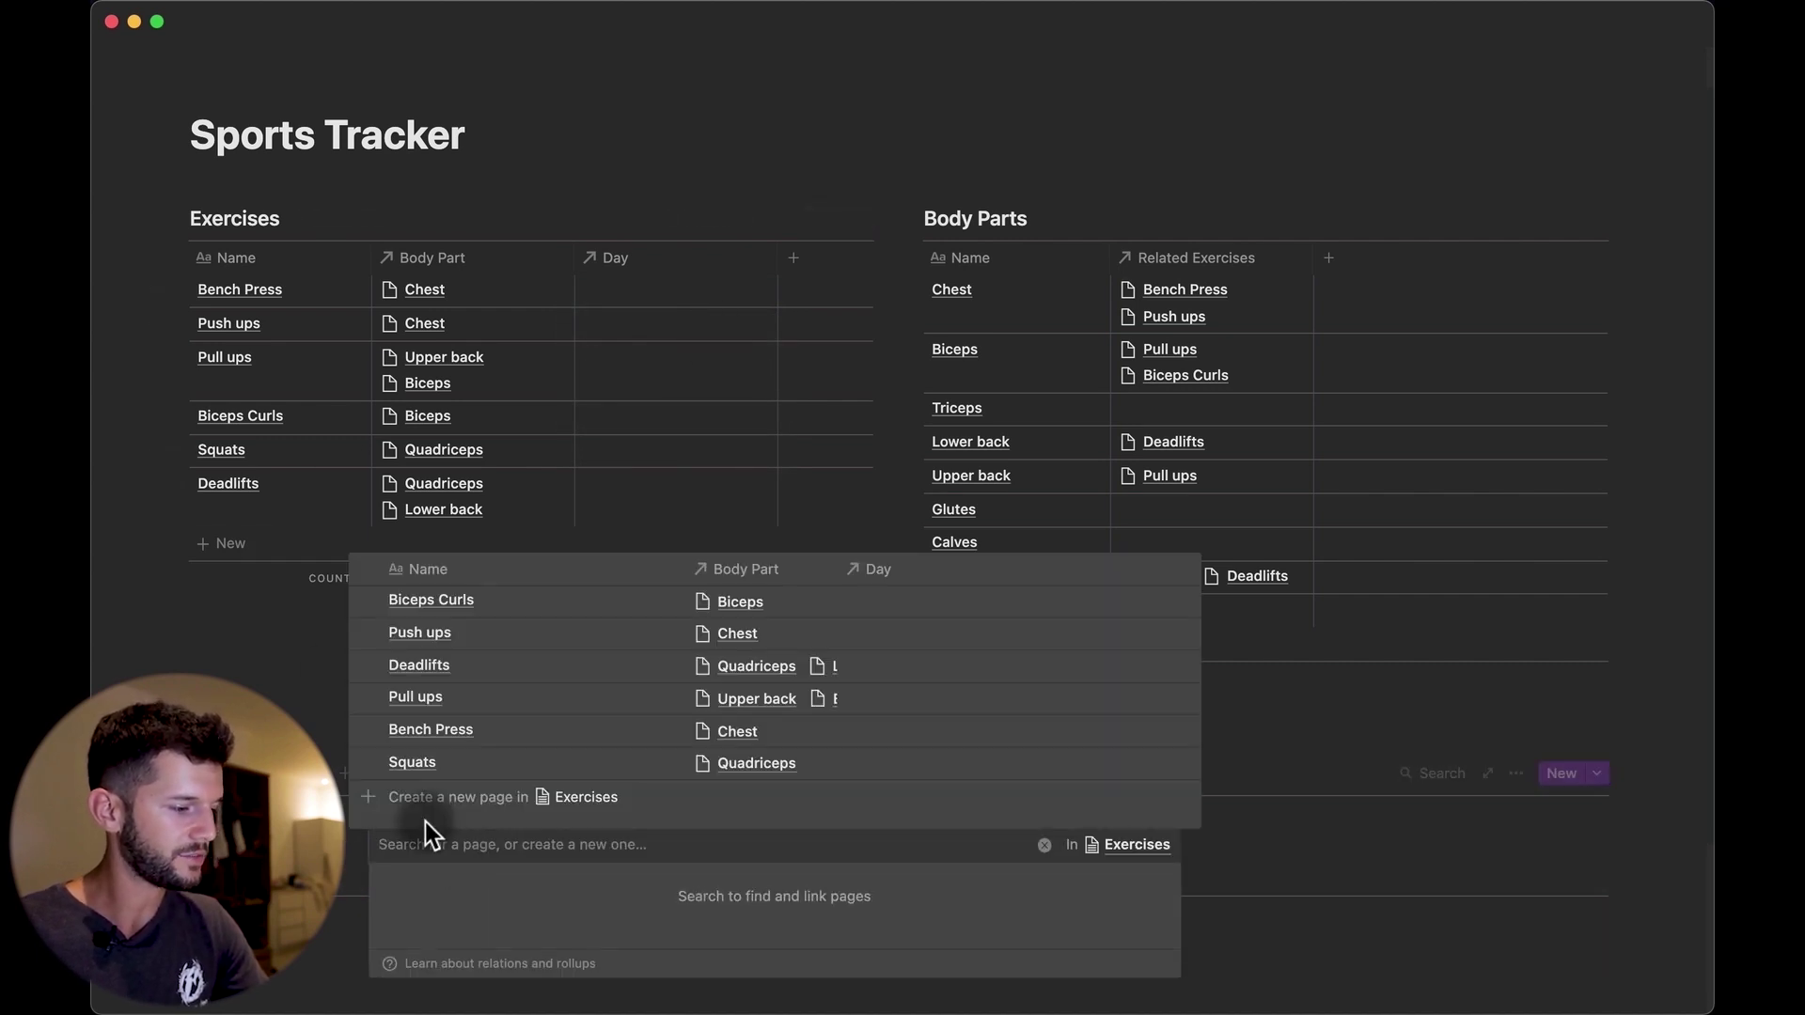
{"action": "left_click", "coordinate": [437, 633]}
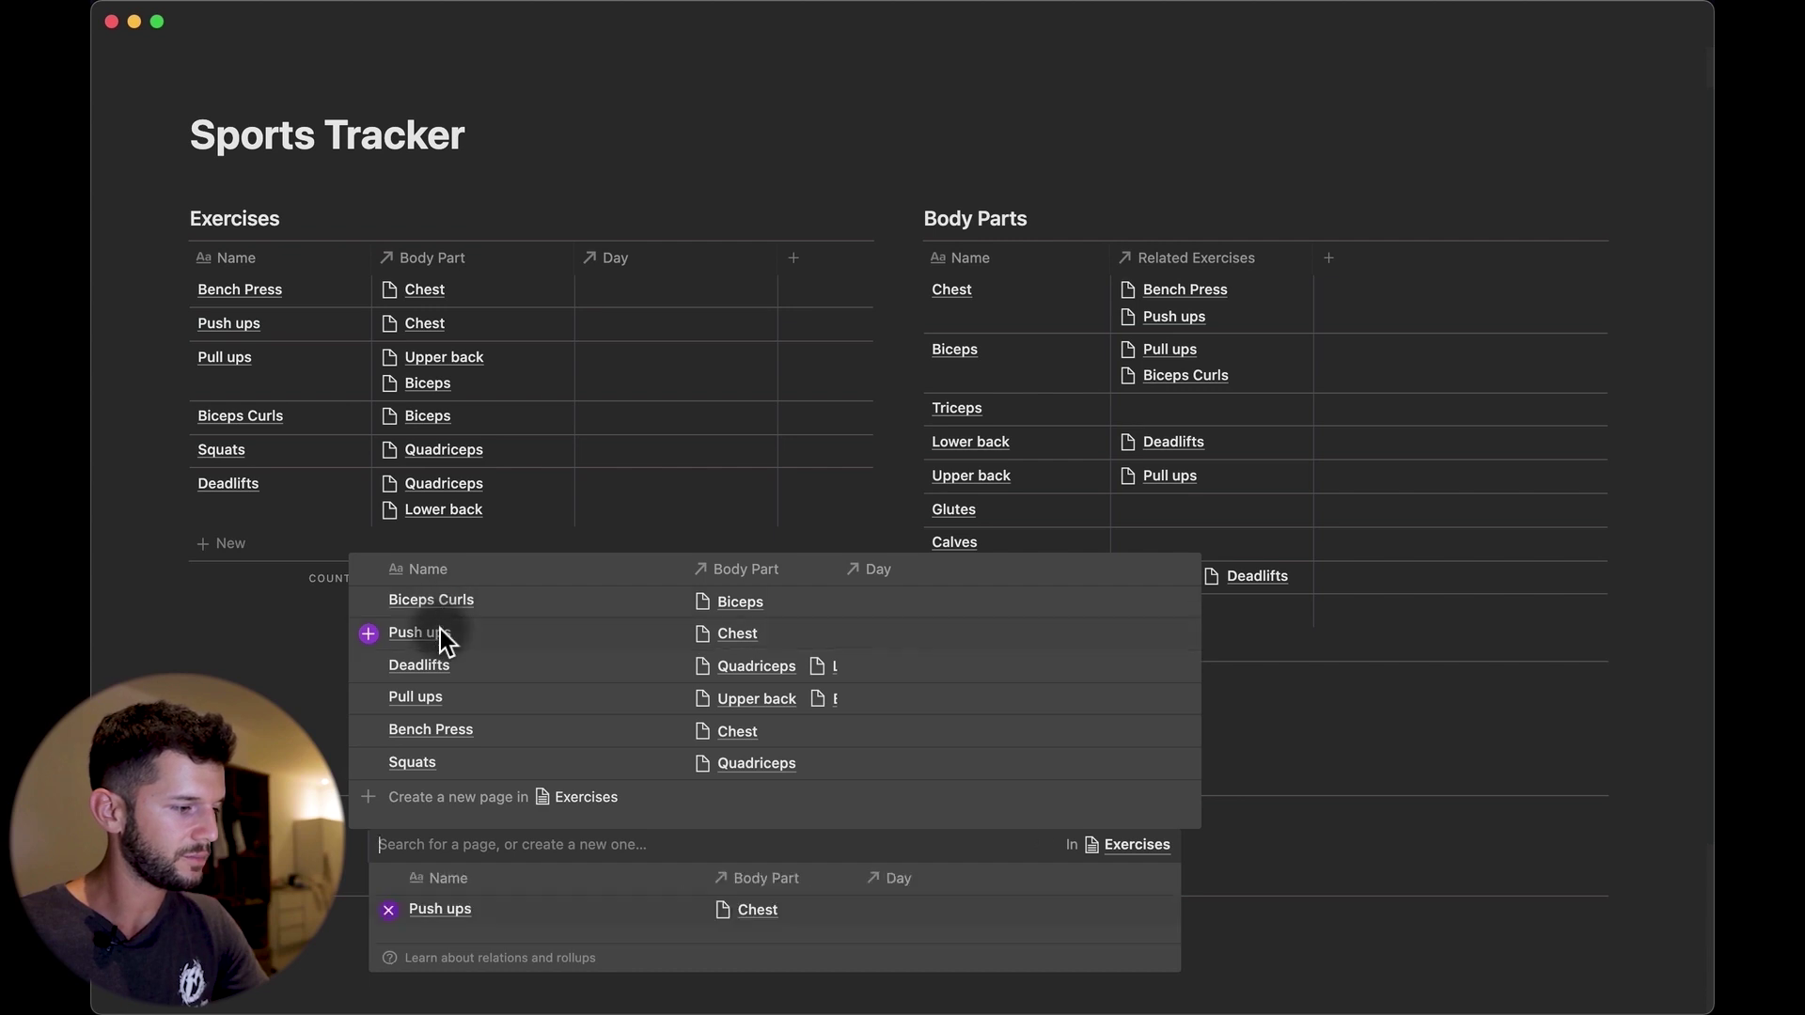
{"action": "left_click", "coordinate": [329, 682]}
Add Biceps Curls to the July-09 entry's linked exercises
{"action": "left_click", "coordinate": [419, 846]}
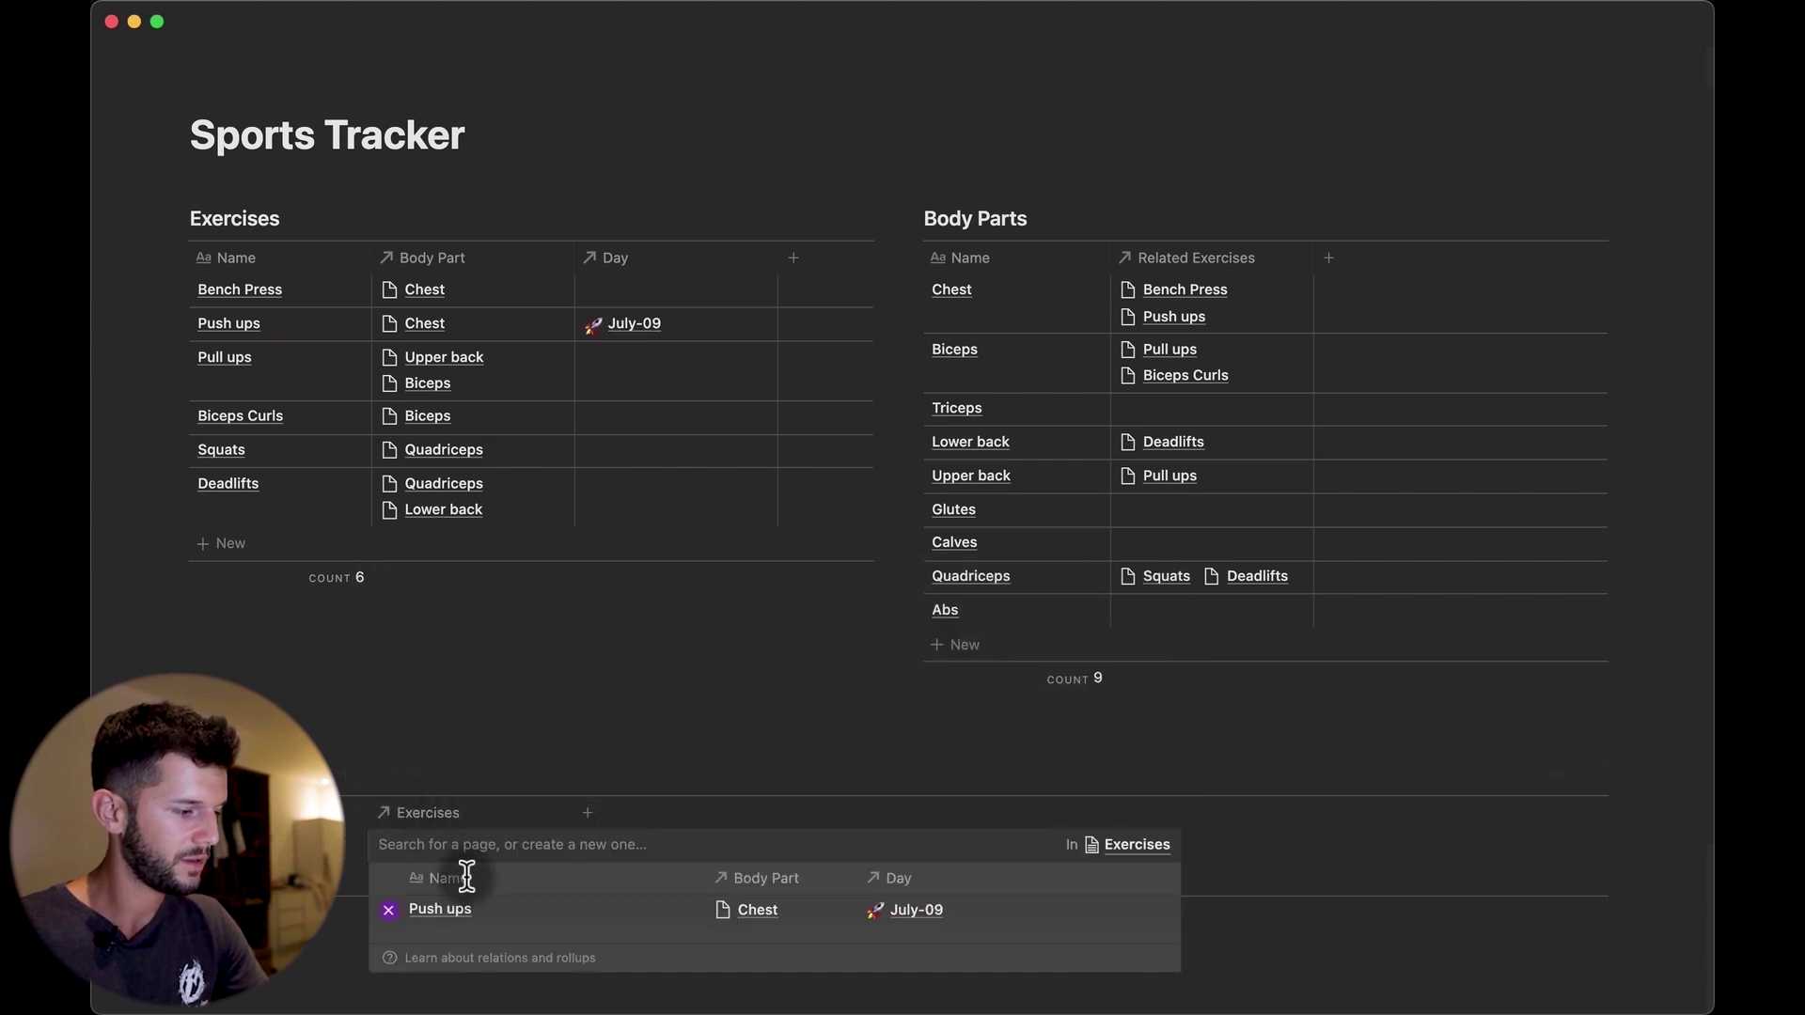
{"action": "left_click", "coordinate": [463, 843]}
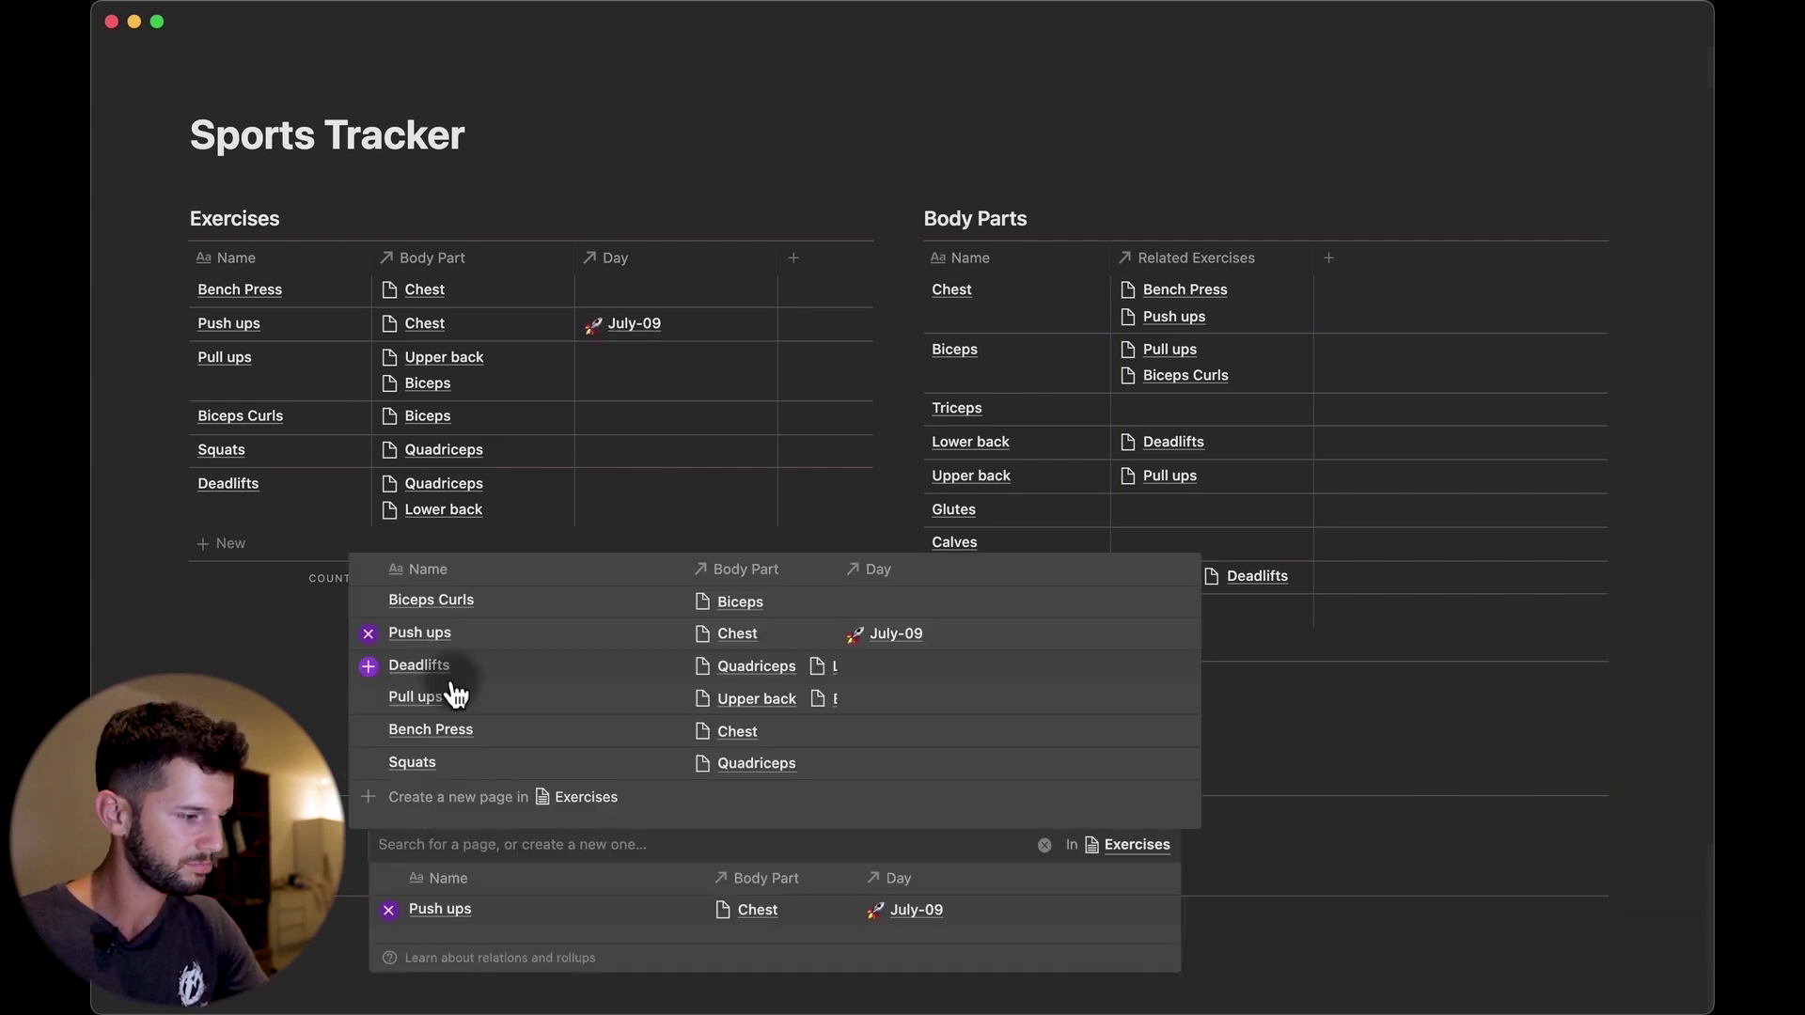
{"action": "left_click", "coordinate": [431, 601]}
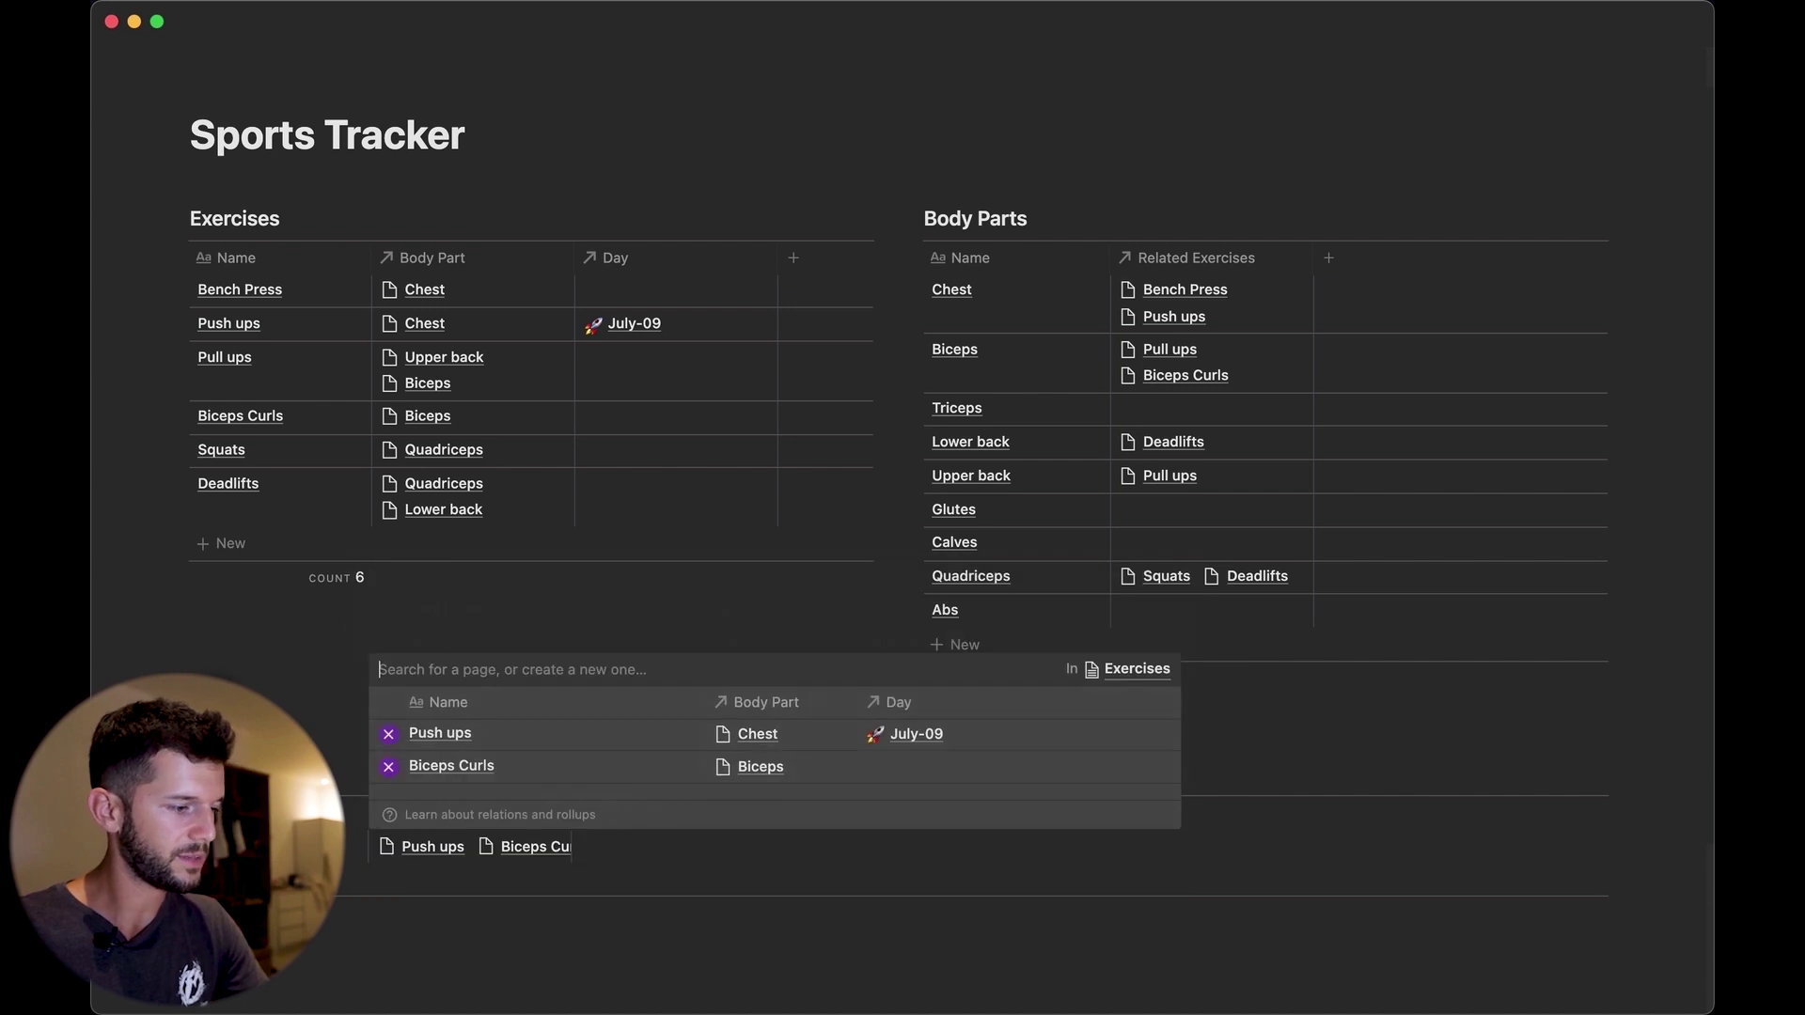
{"action": "left_click", "coordinate": [295, 697]}
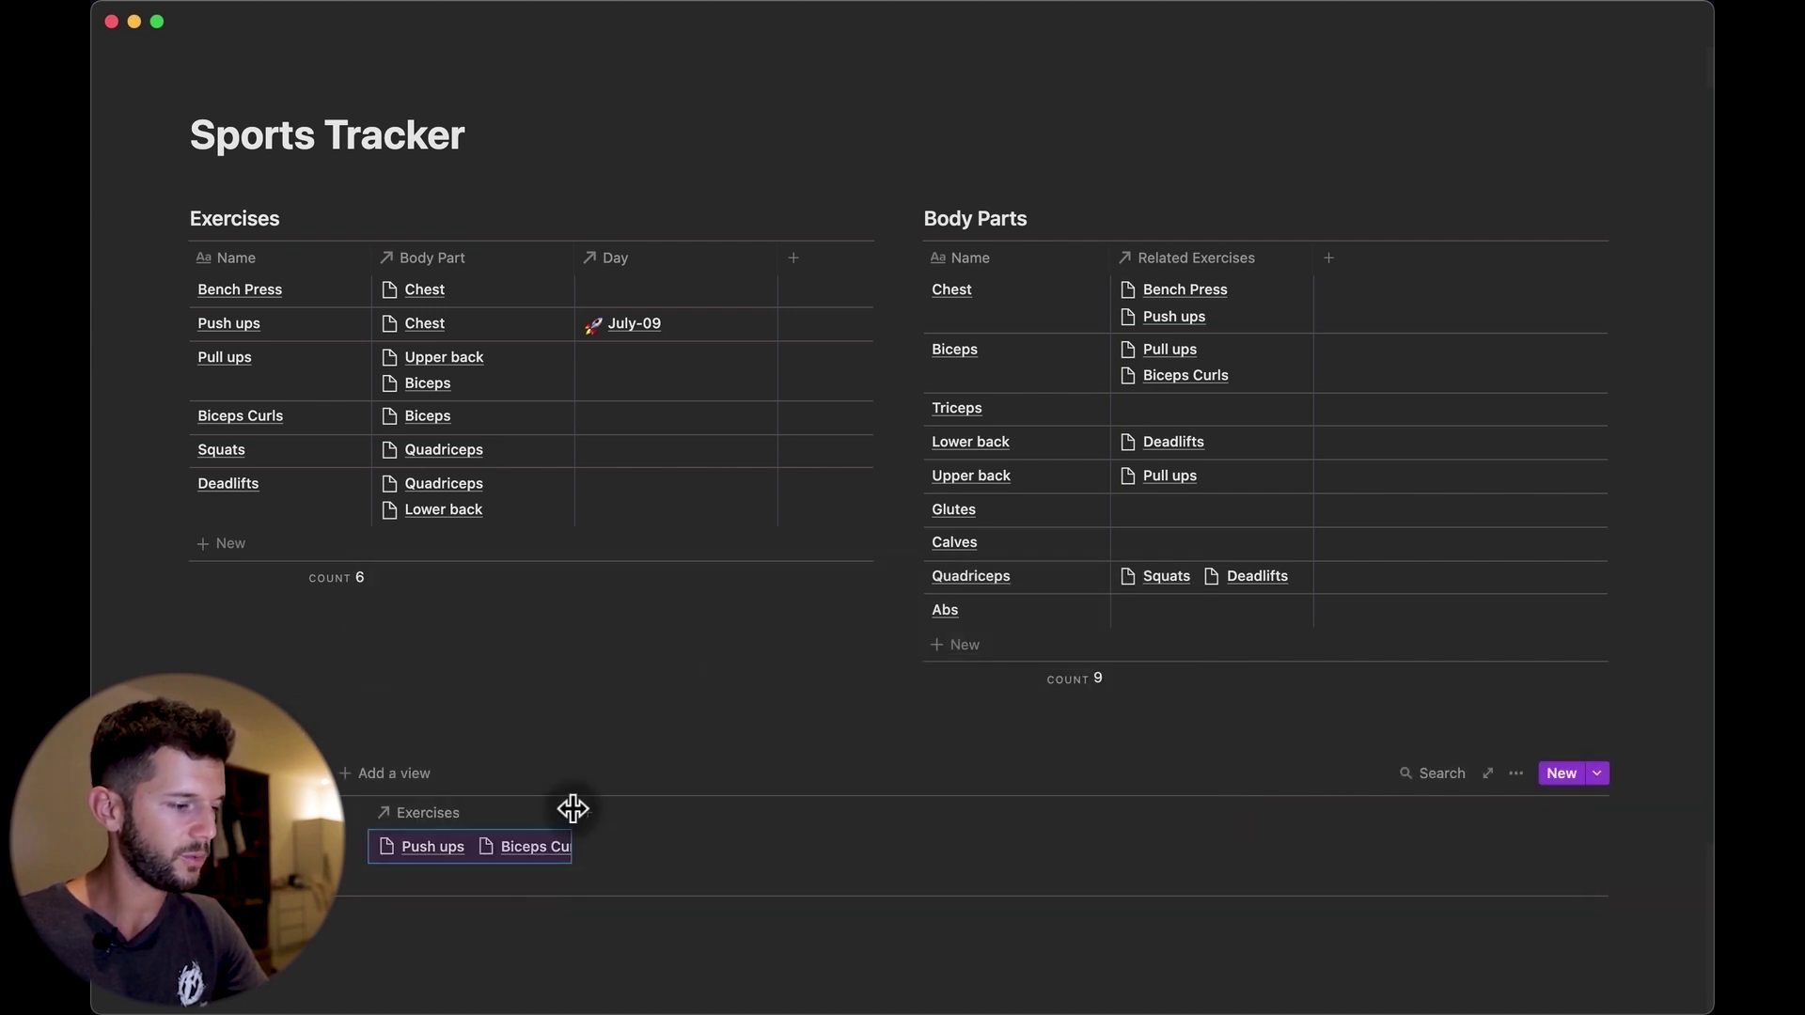
{"action": "left_click", "coordinate": [402, 687]}
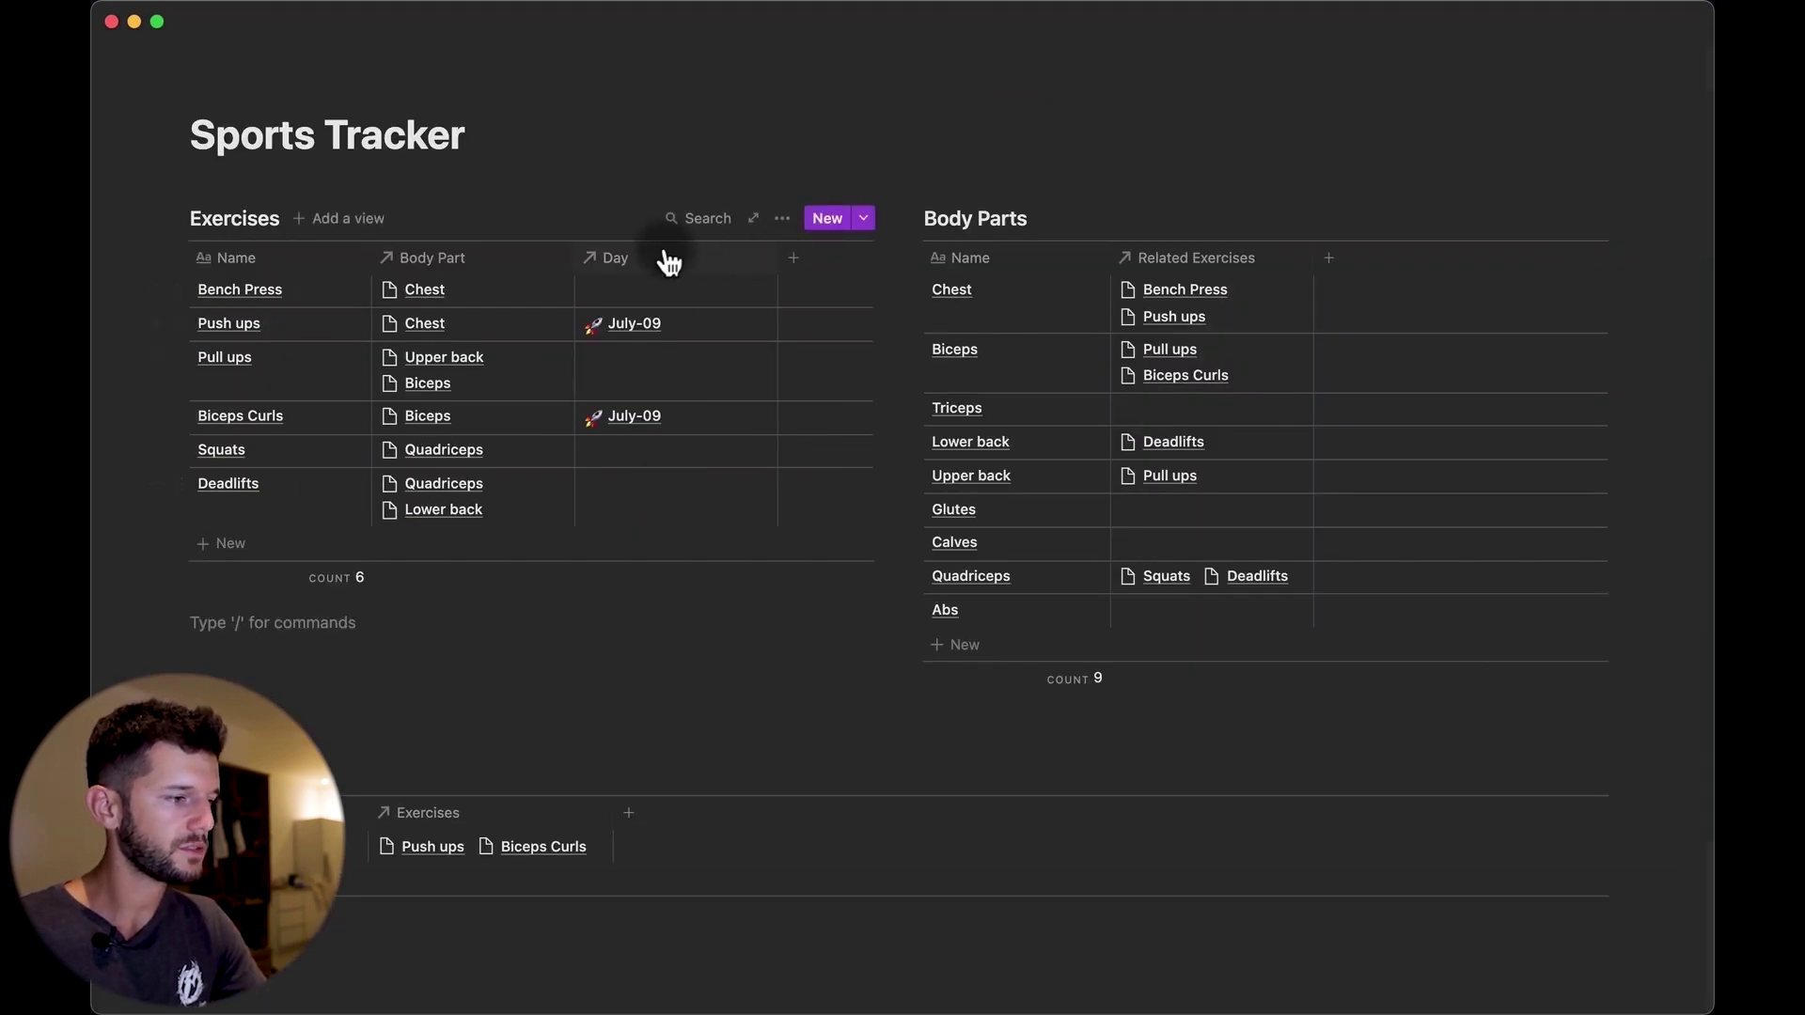
Hide the Day column in Exercises and narrow the Body Part column
{"action": "left_click", "coordinate": [669, 263]}
{"action": "left_click", "coordinate": [617, 561]}
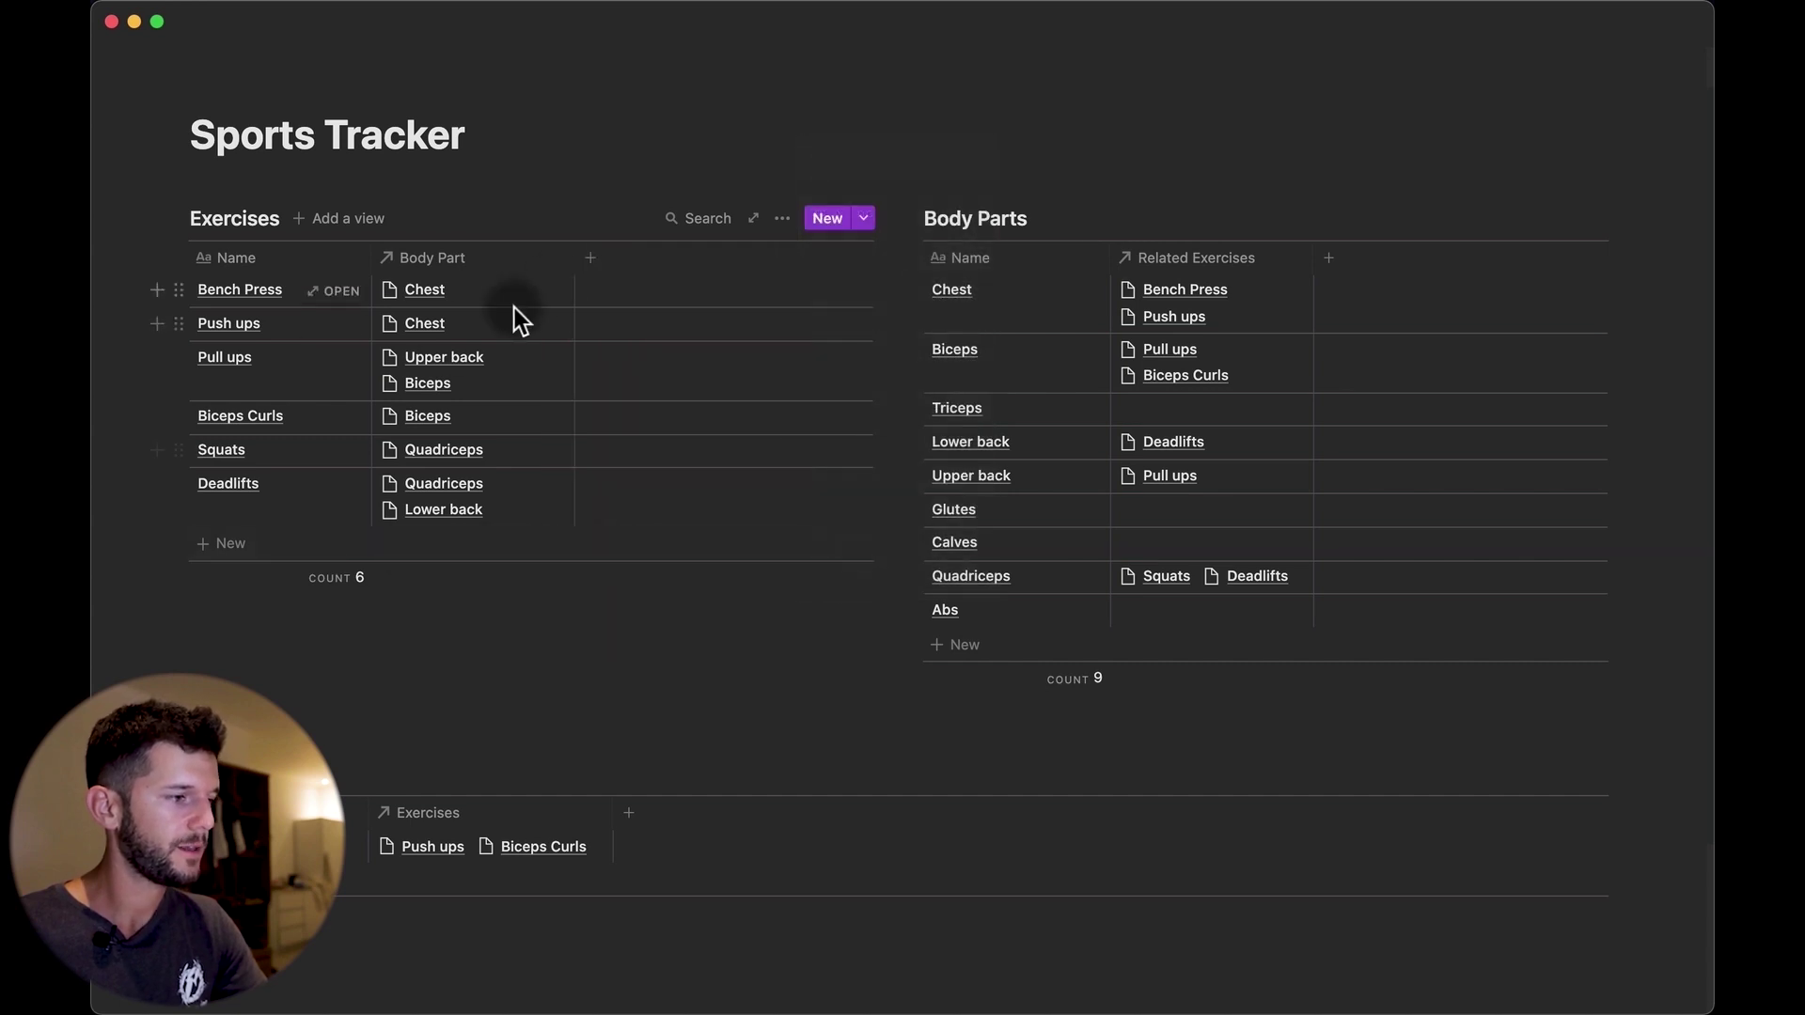
{"action": "left_click_drag", "start_coordinate": [570, 267], "coordinate": [513, 270]}
Add a narrow 'Times Trained' rollup counting values through the Day relation
{"action": "left_click", "coordinate": [529, 258]}
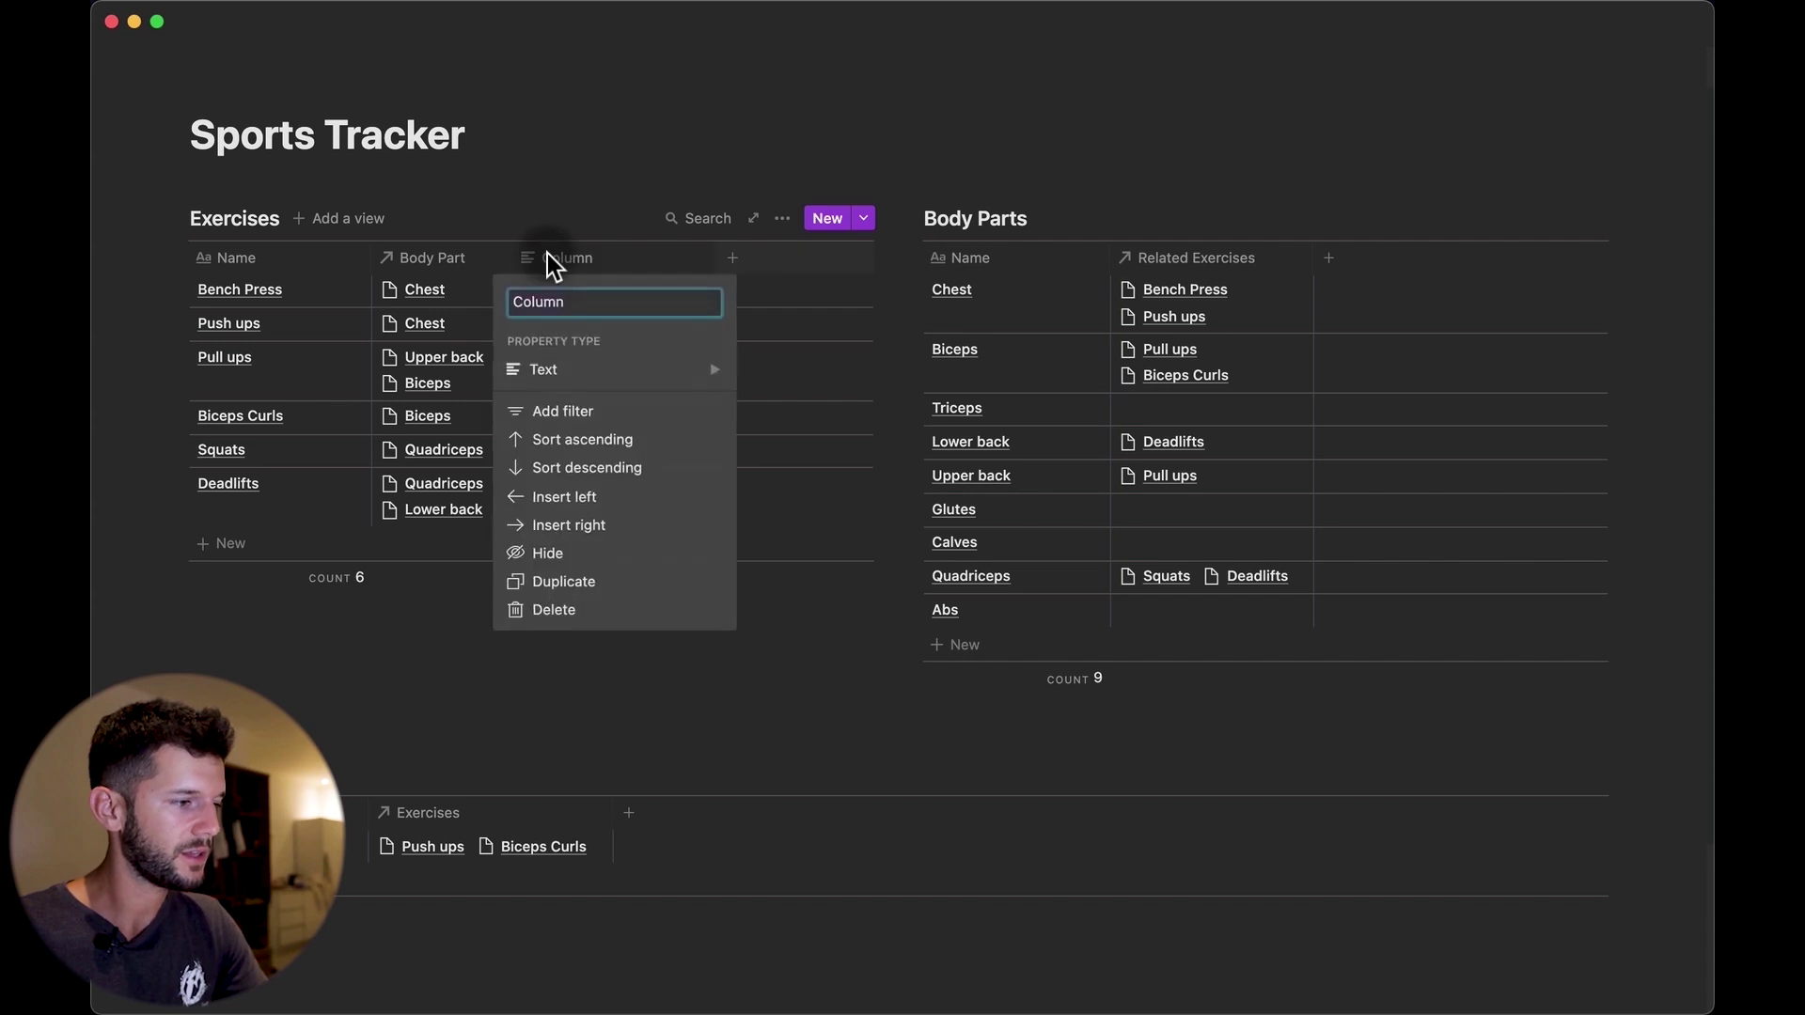
{"action": "mouse_move", "coordinate": [654, 376]}
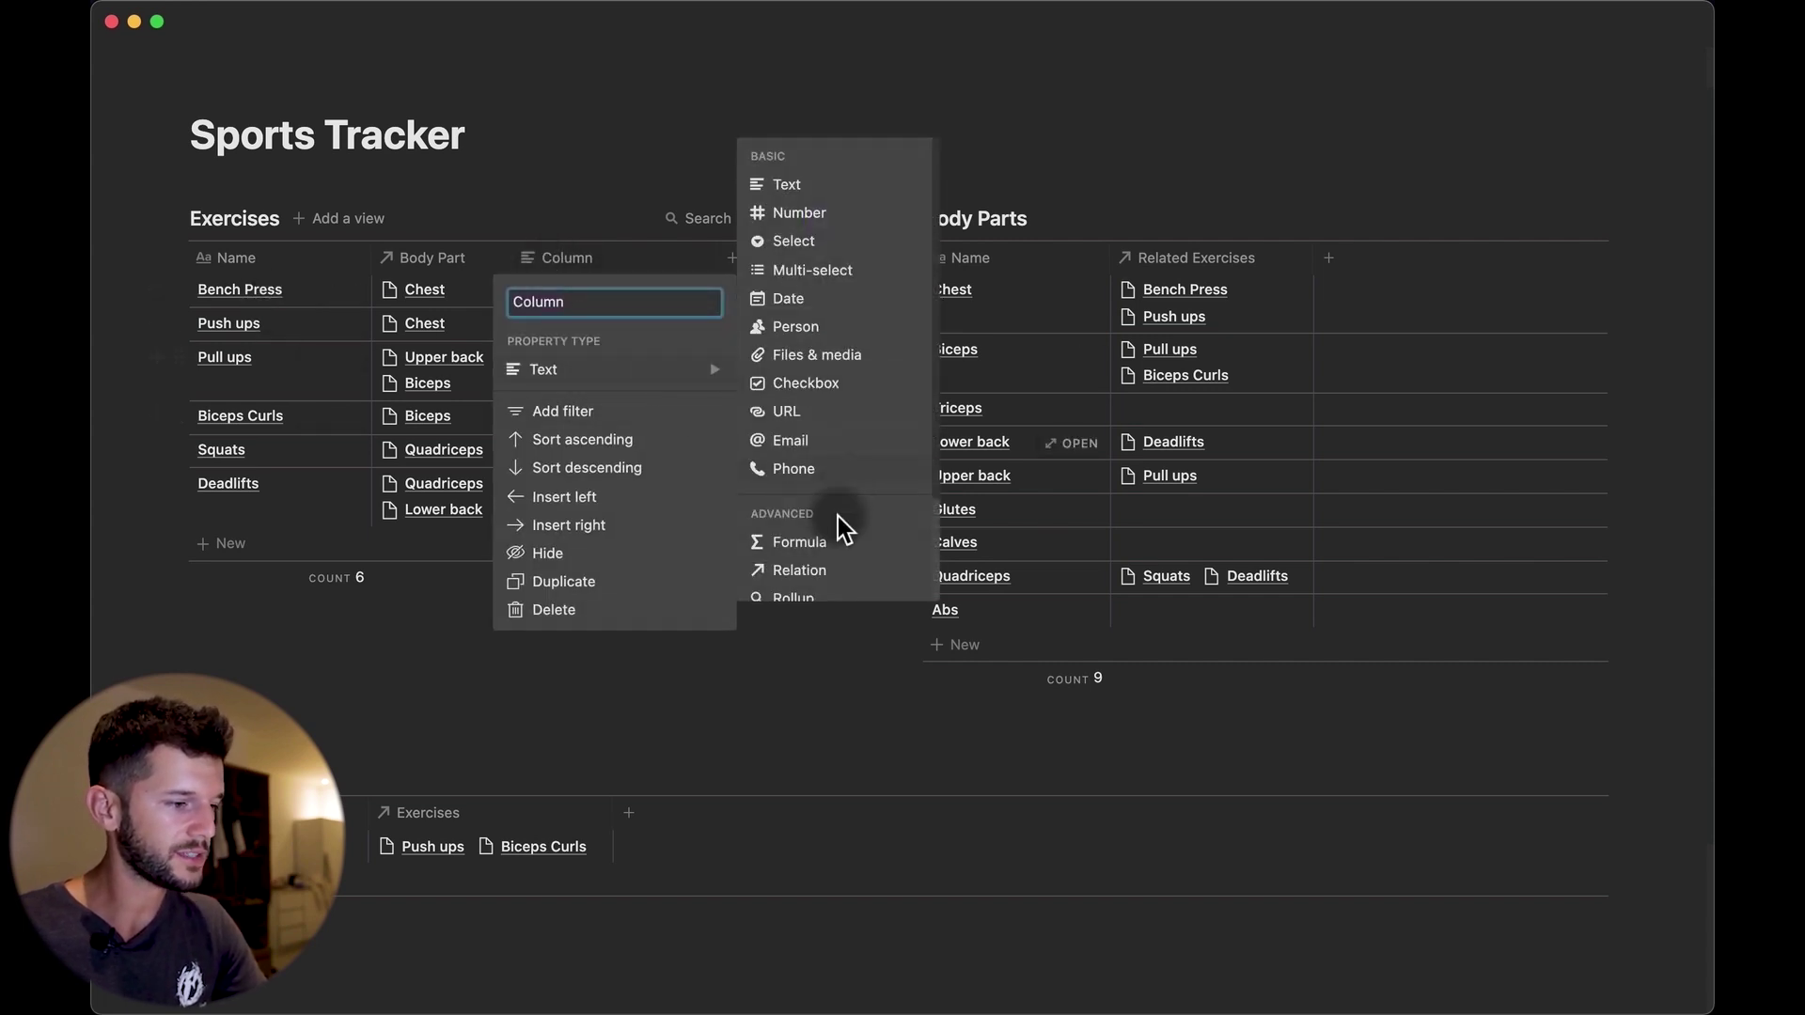
{"action": "left_click", "coordinate": [792, 598]}
{"action": "left_click", "coordinate": [598, 263]}
{"action": "type", "text": "Times Trained"}
{"action": "left_click", "coordinate": [649, 411]}
{"action": "left_click", "coordinate": [594, 467]}
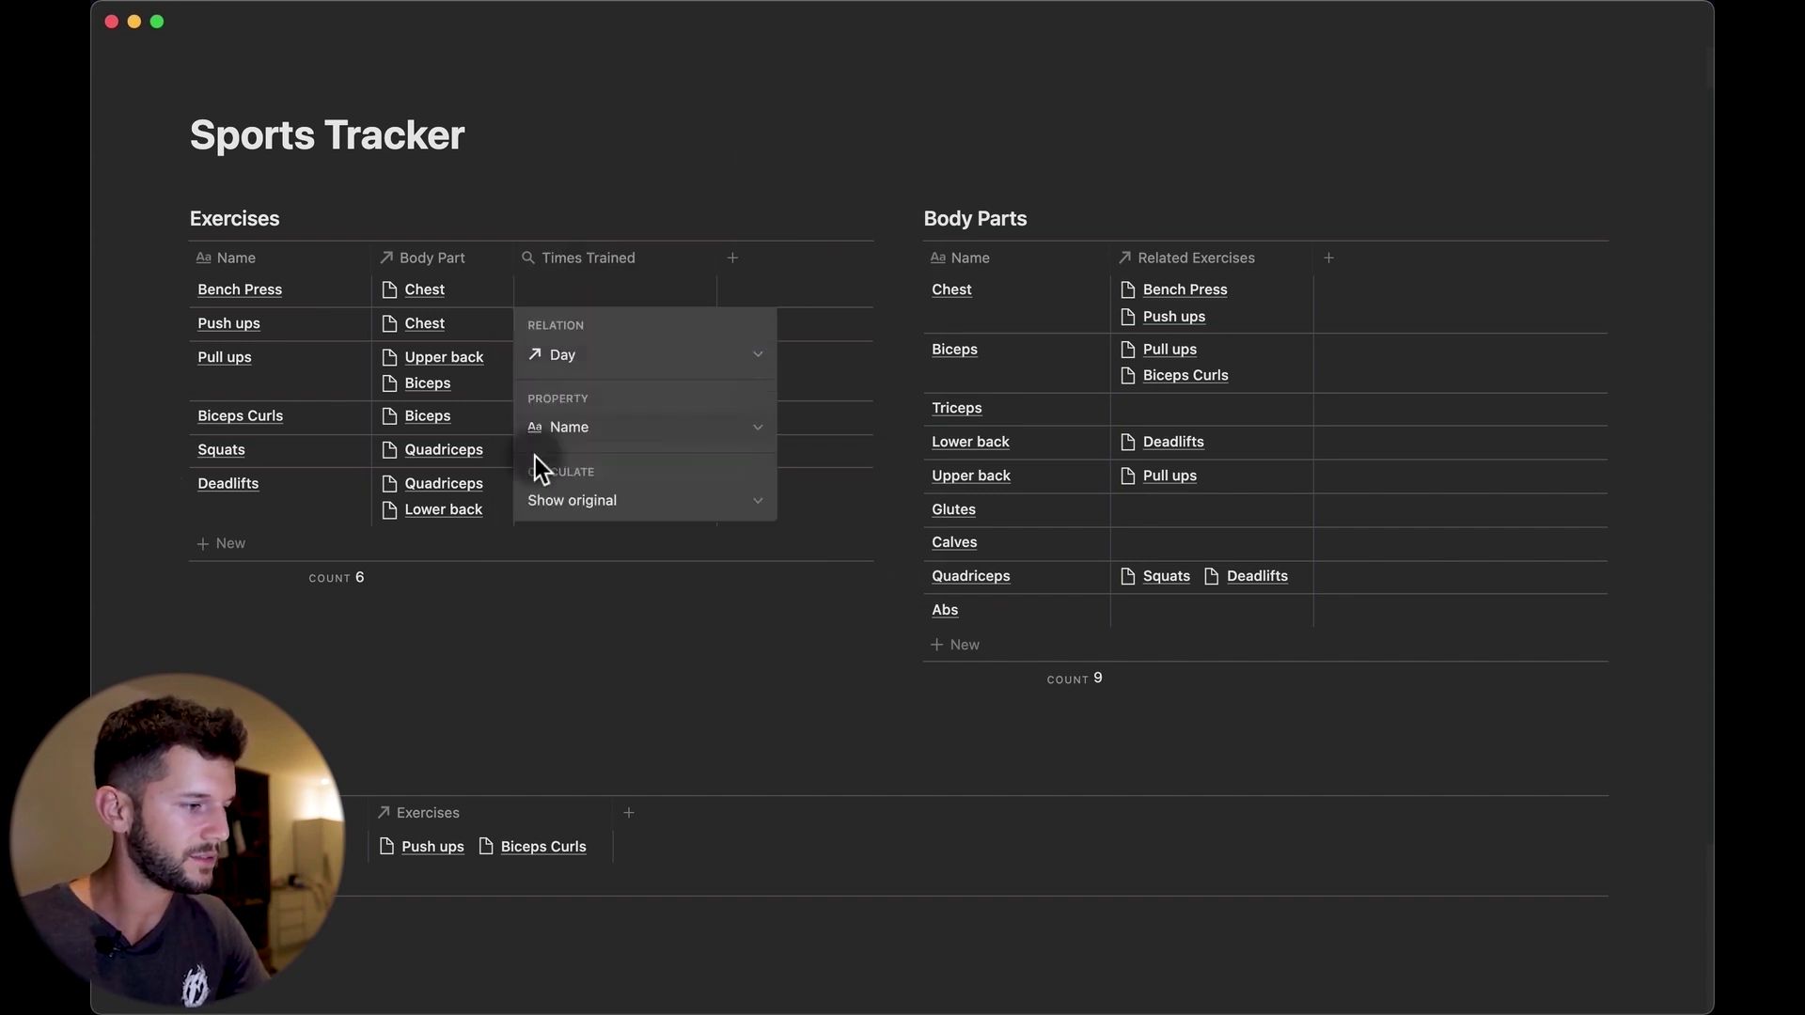
{"action": "left_click", "coordinate": [594, 508]}
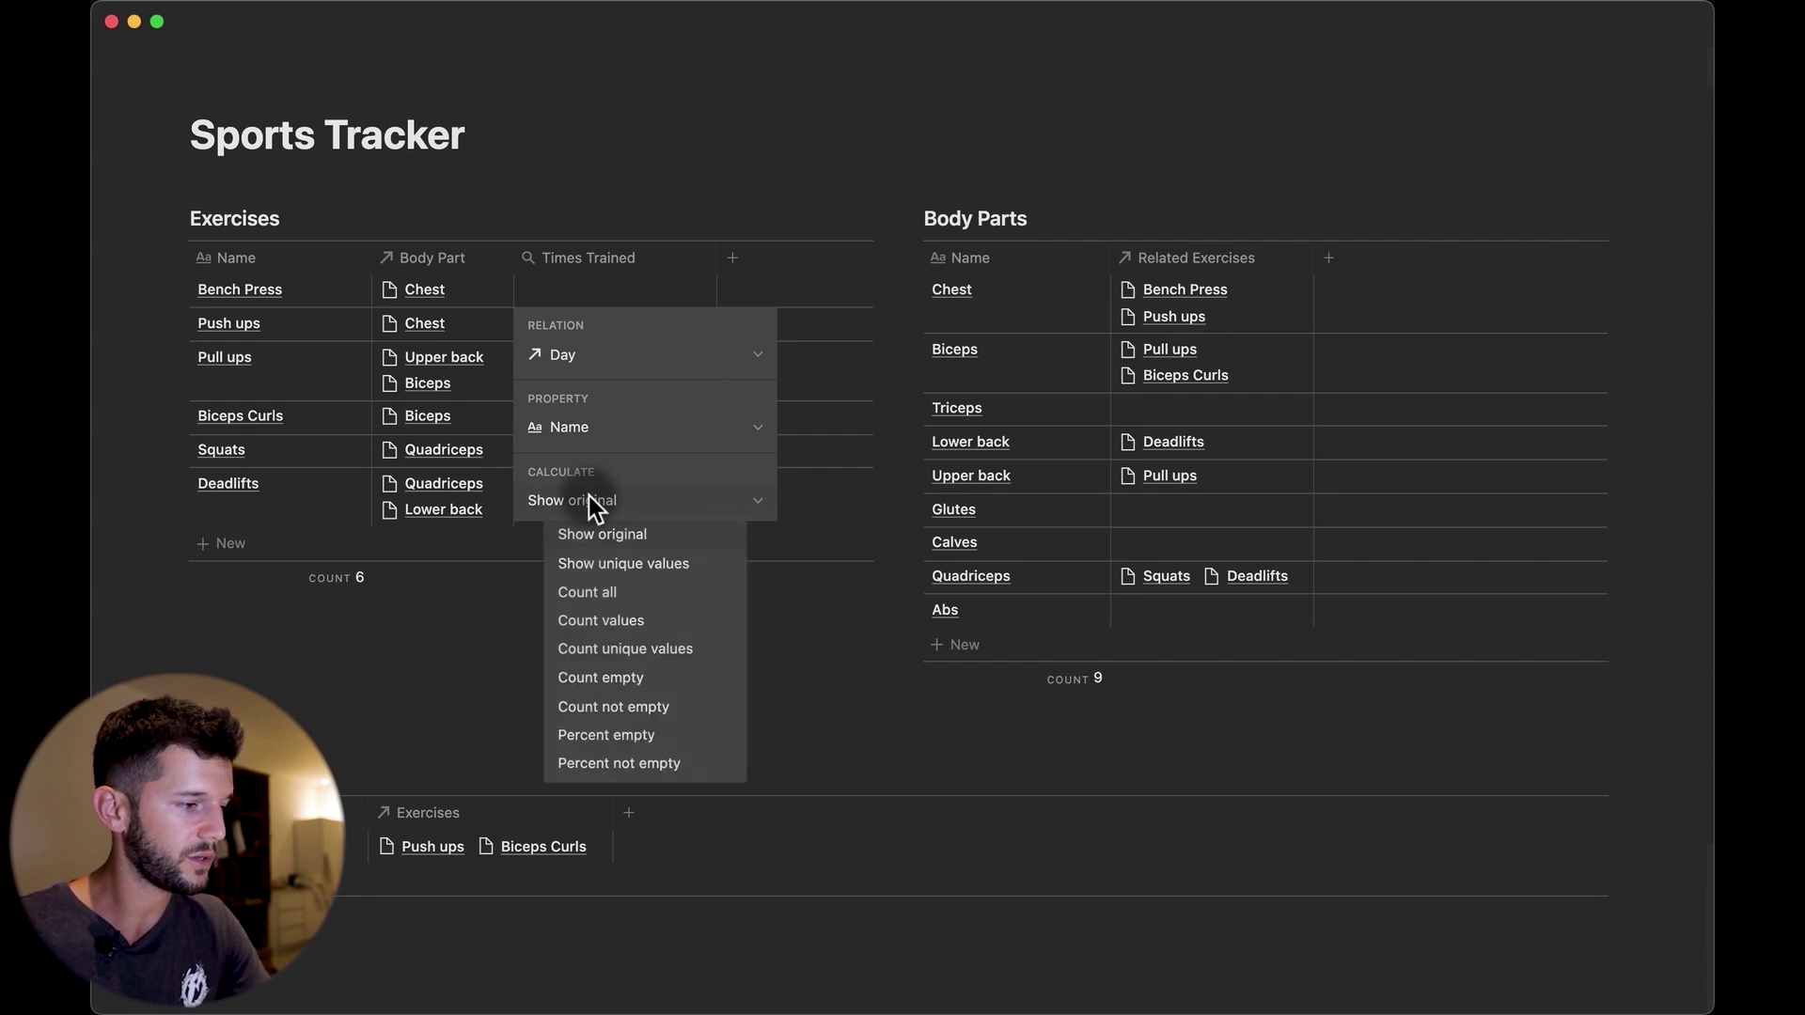
{"action": "left_click", "coordinate": [628, 633]}
{"action": "left_click", "coordinate": [725, 674]}
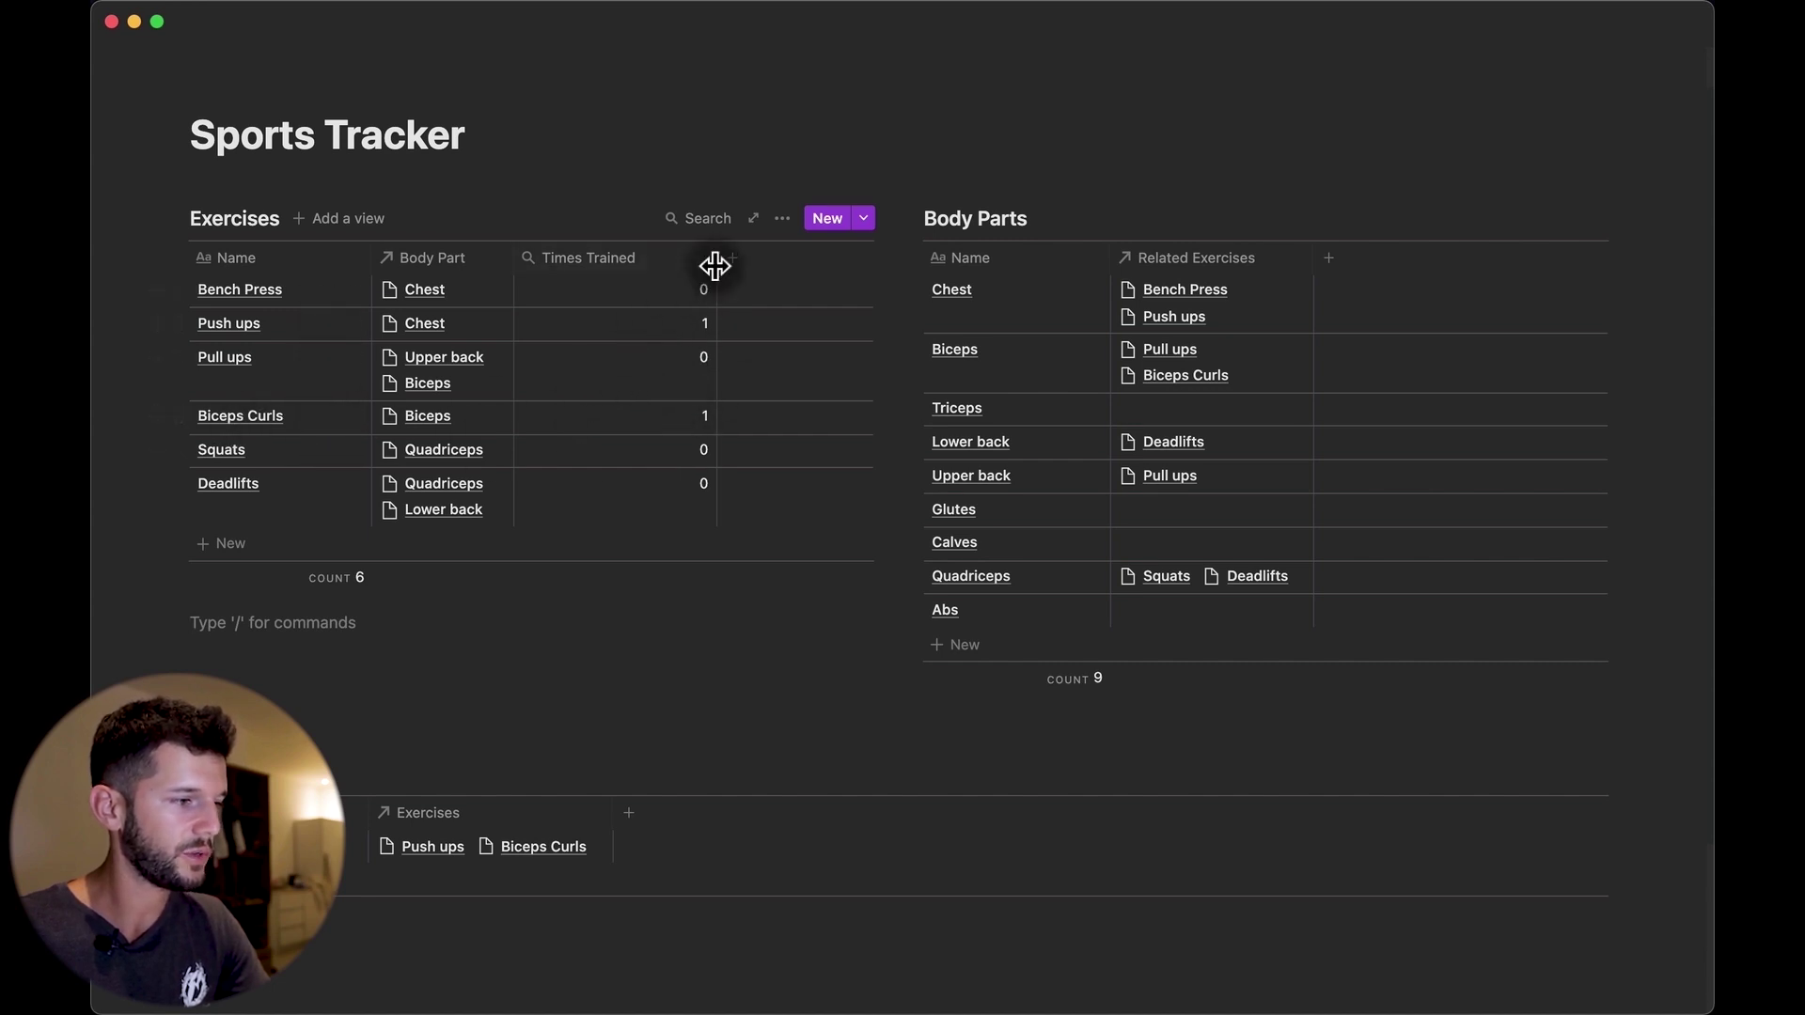
{"action": "left_click_drag", "start_coordinate": [715, 266], "coordinate": [620, 273]}
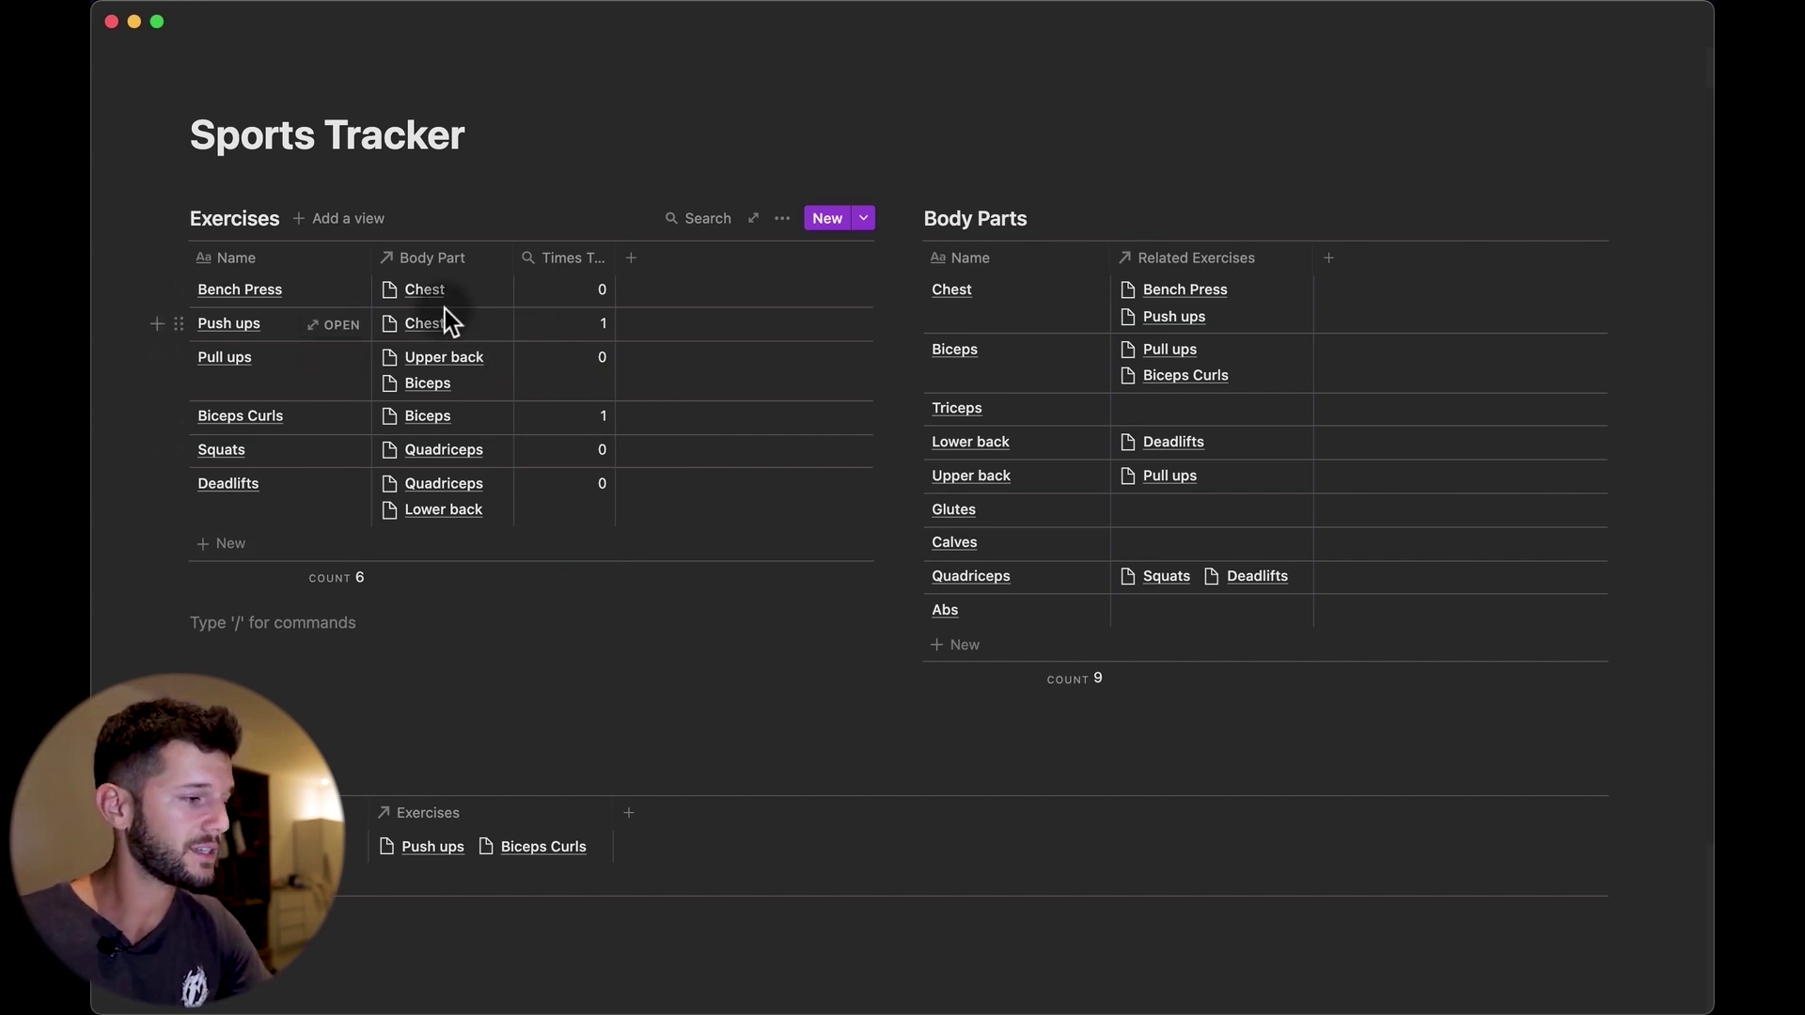
Add a narrow 'Last Time' rollup showing the latest Created date via the Day relation
{"action": "left_click", "coordinate": [631, 257]}
{"action": "type", "text": "Last Time"}
{"action": "left_click", "coordinate": [645, 366]}
{"action": "left_click", "coordinate": [927, 595]}
{"action": "left_click", "coordinate": [743, 287]}
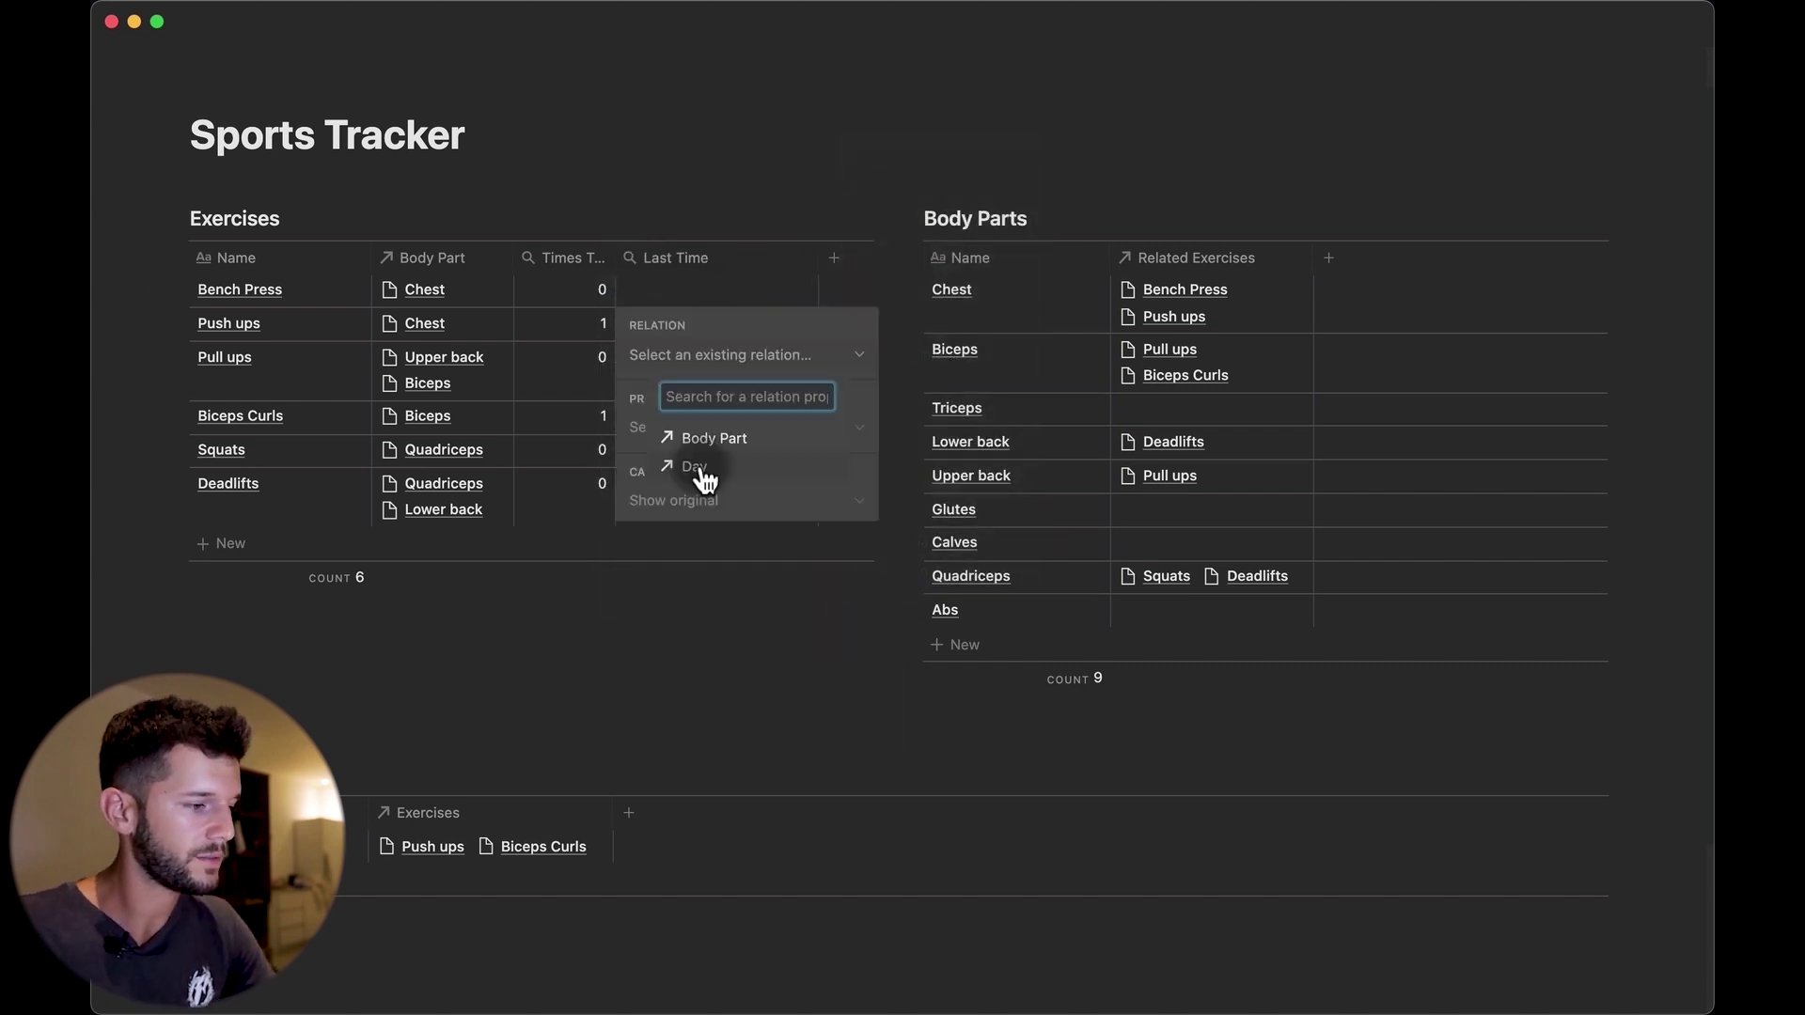
{"action": "left_click", "coordinate": [705, 470]}
{"action": "left_click", "coordinate": [691, 428]}
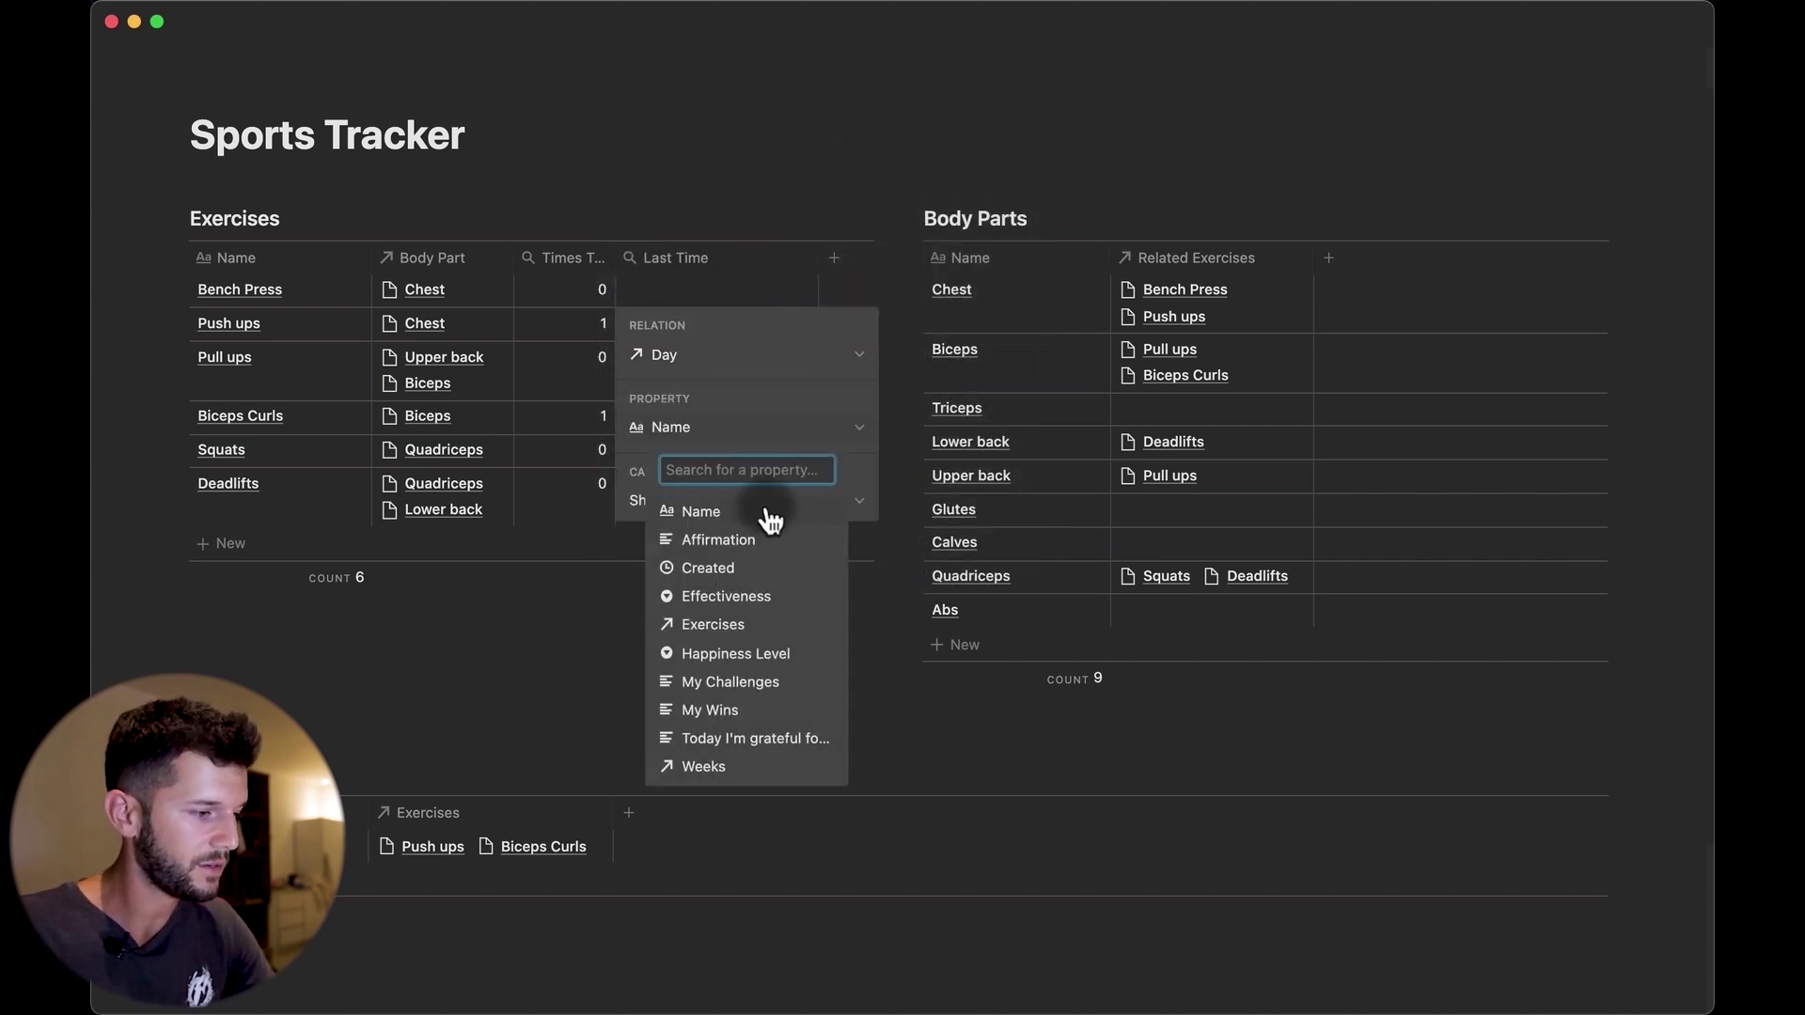
{"action": "left_click", "coordinate": [716, 571]}
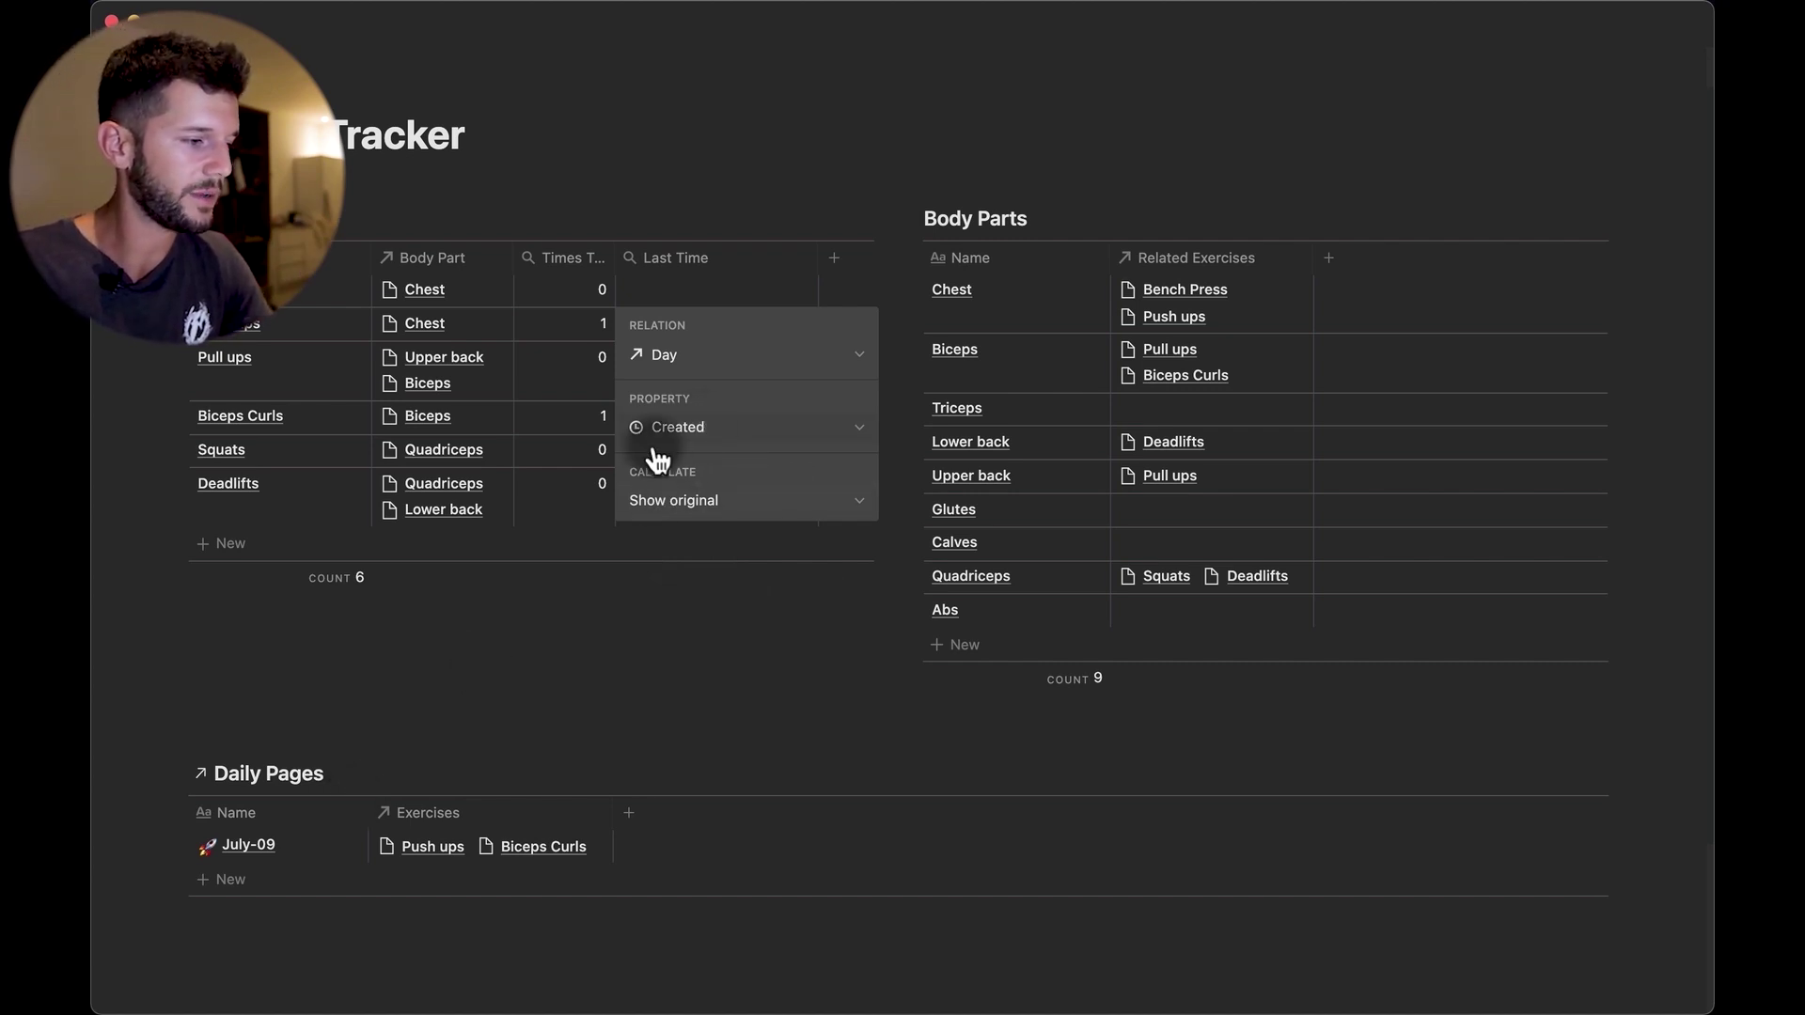
{"action": "left_click", "coordinate": [684, 508]}
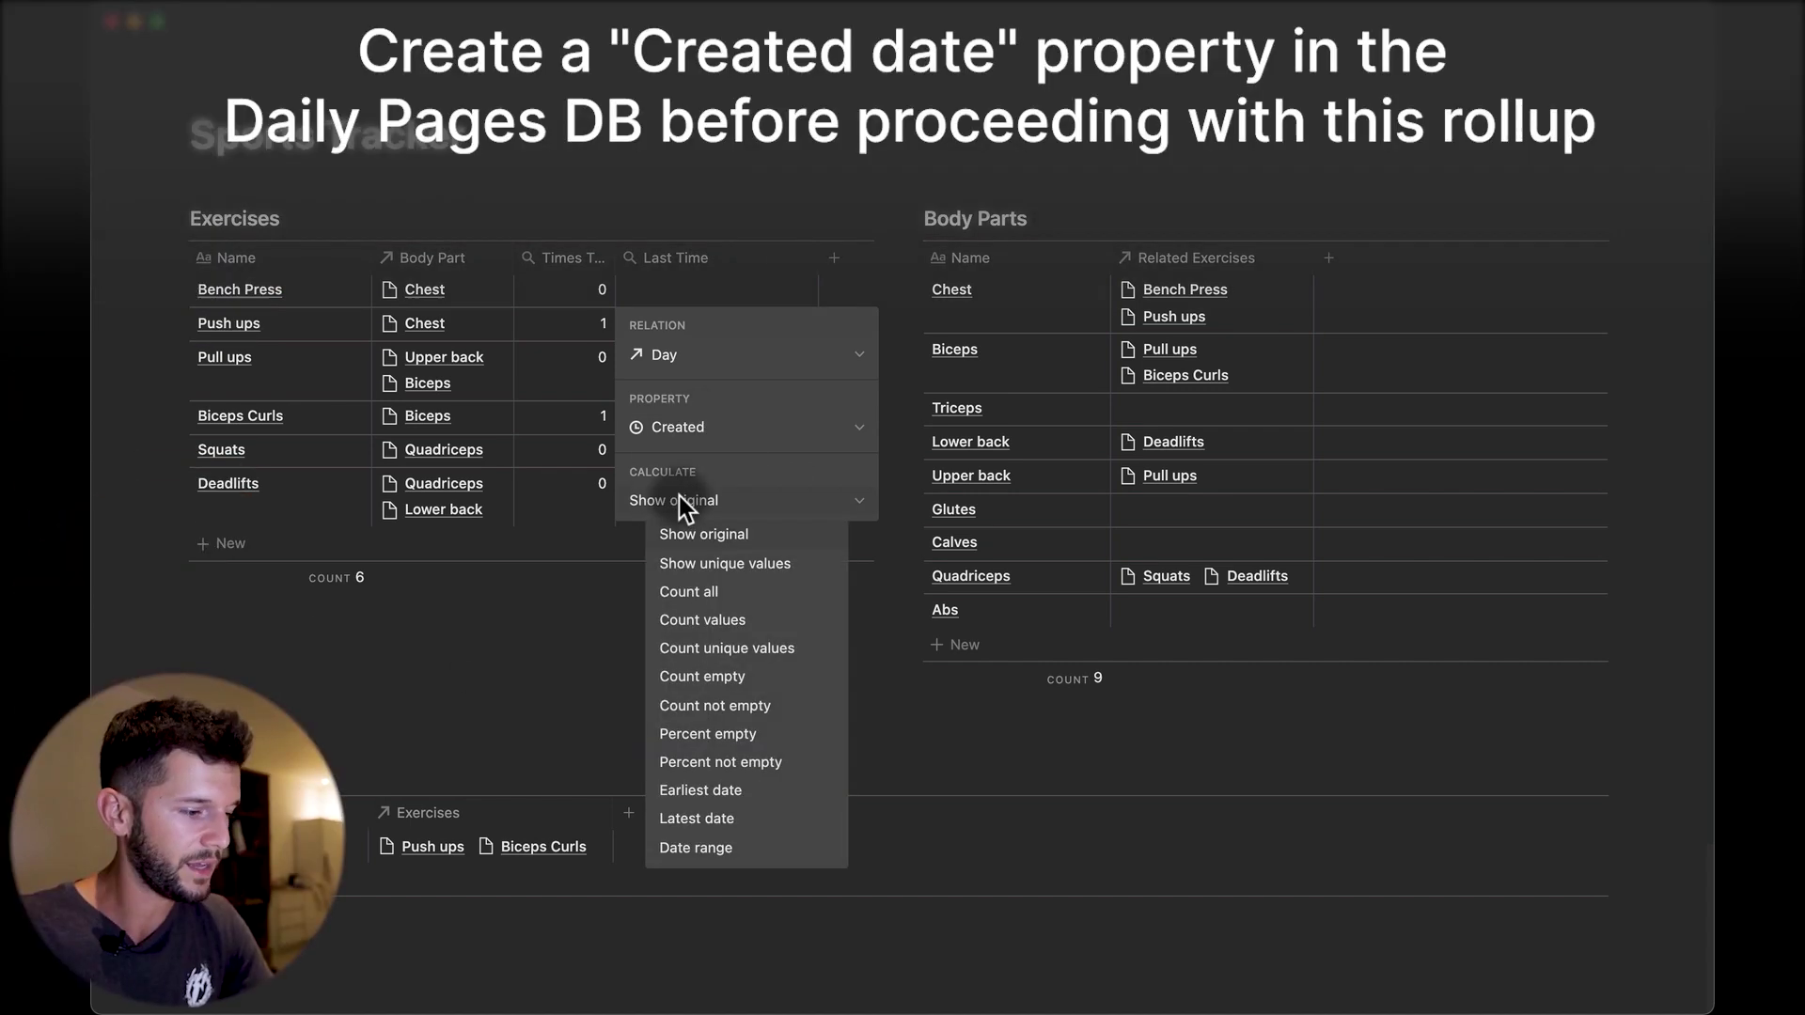
{"action": "left_click", "coordinate": [696, 822]}
{"action": "left_click_drag", "start_coordinate": [810, 257], "coordinate": [739, 260]}
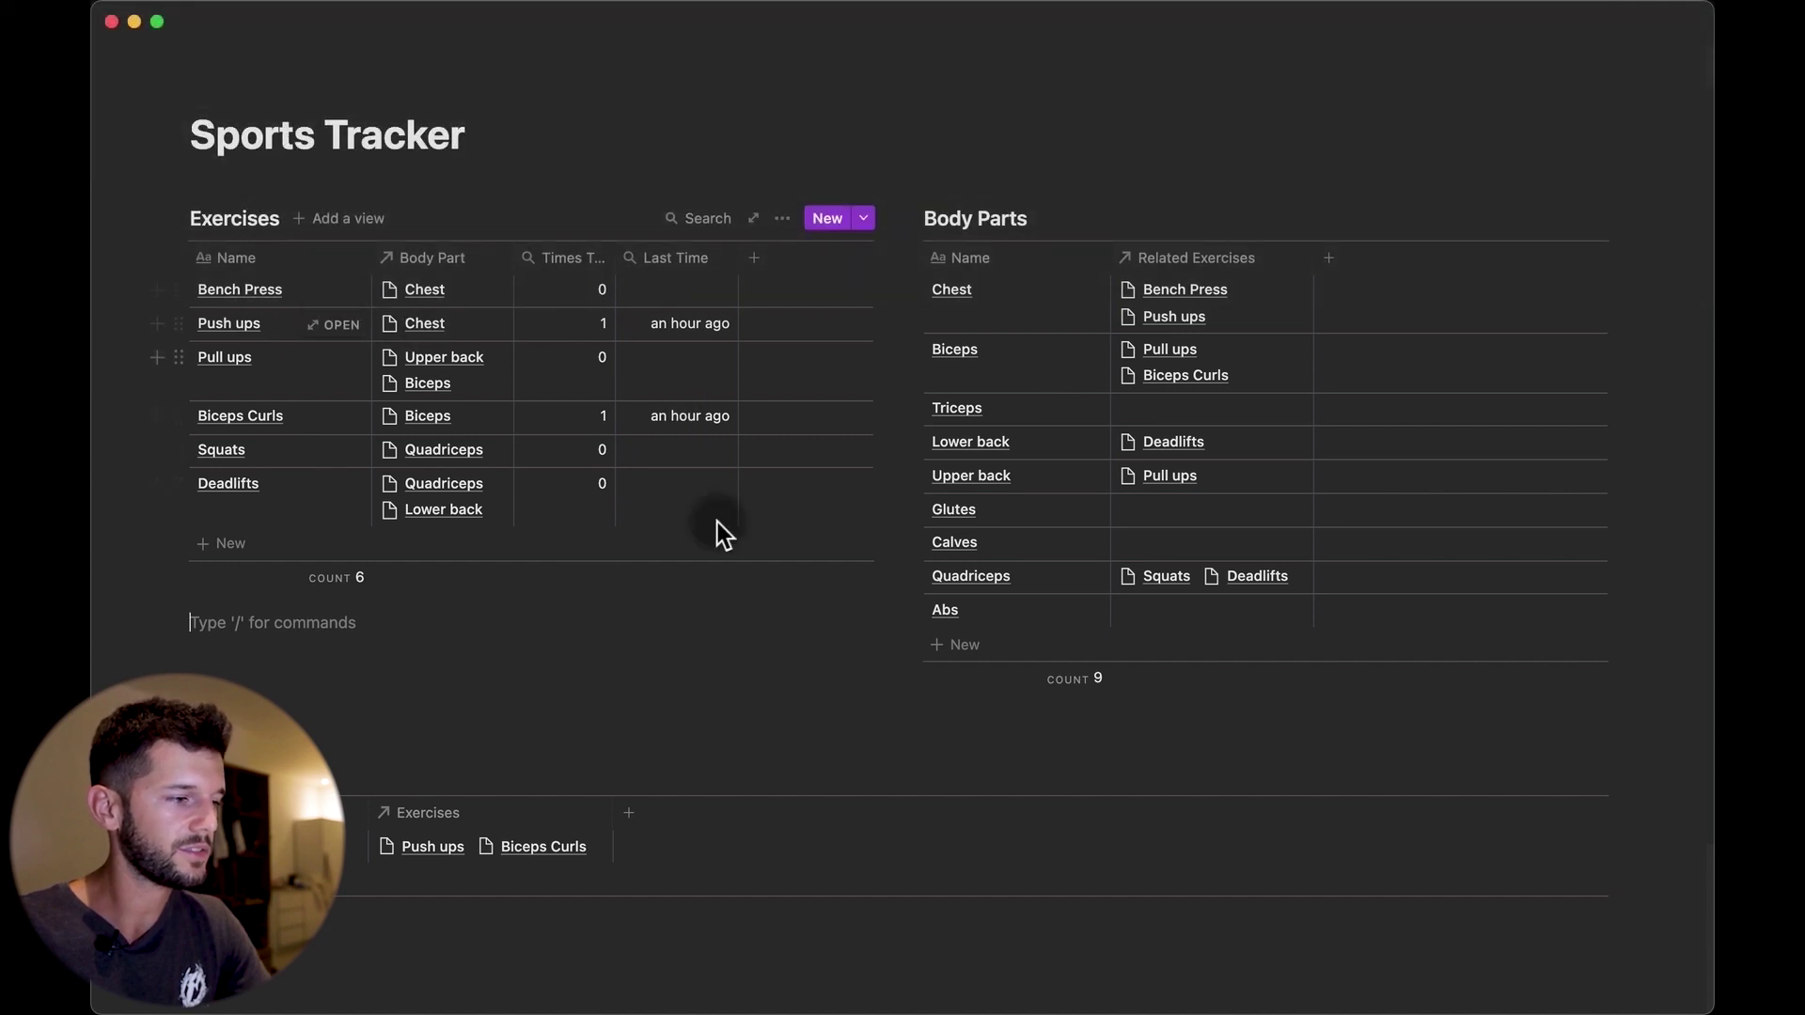
Clear the selection in the Exercises table
{"action": "left_click", "coordinate": [717, 600]}
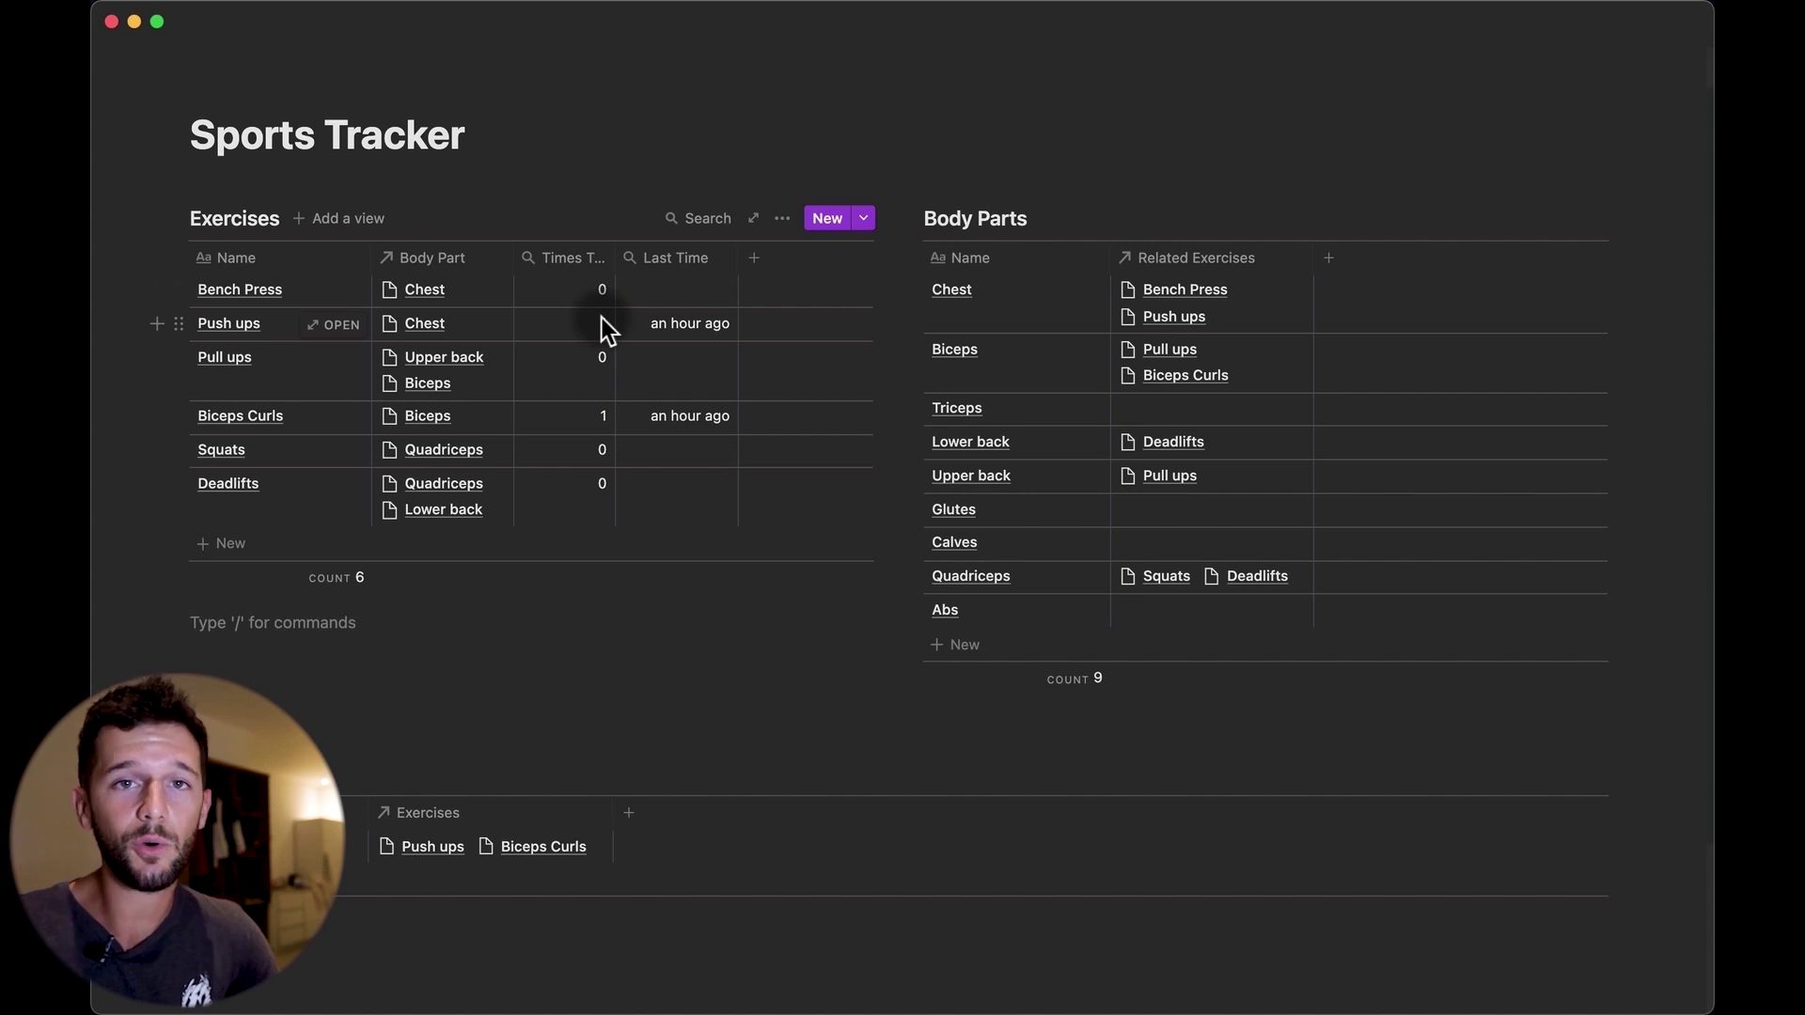
Add a First Time rollup to Exercises using the Day relation, Created property and Earliest date
{"action": "left_click", "coordinate": [752, 259]}
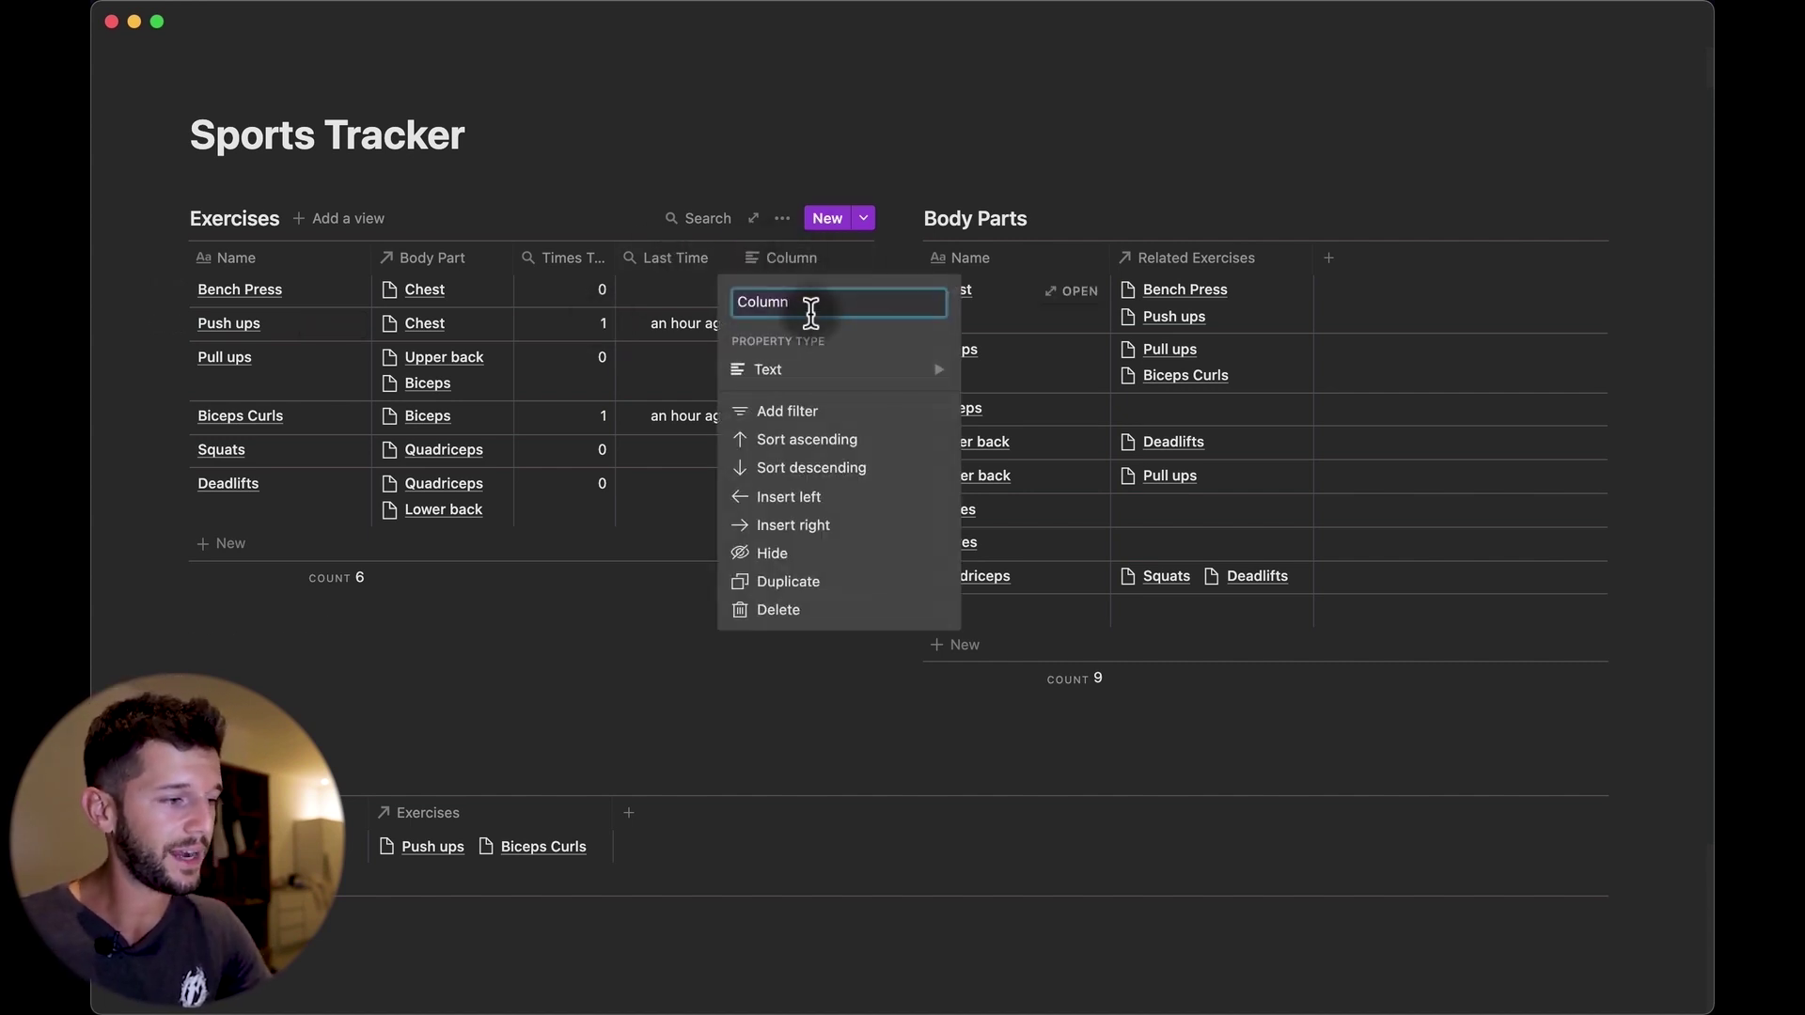
{"action": "type", "text": "First Time"}
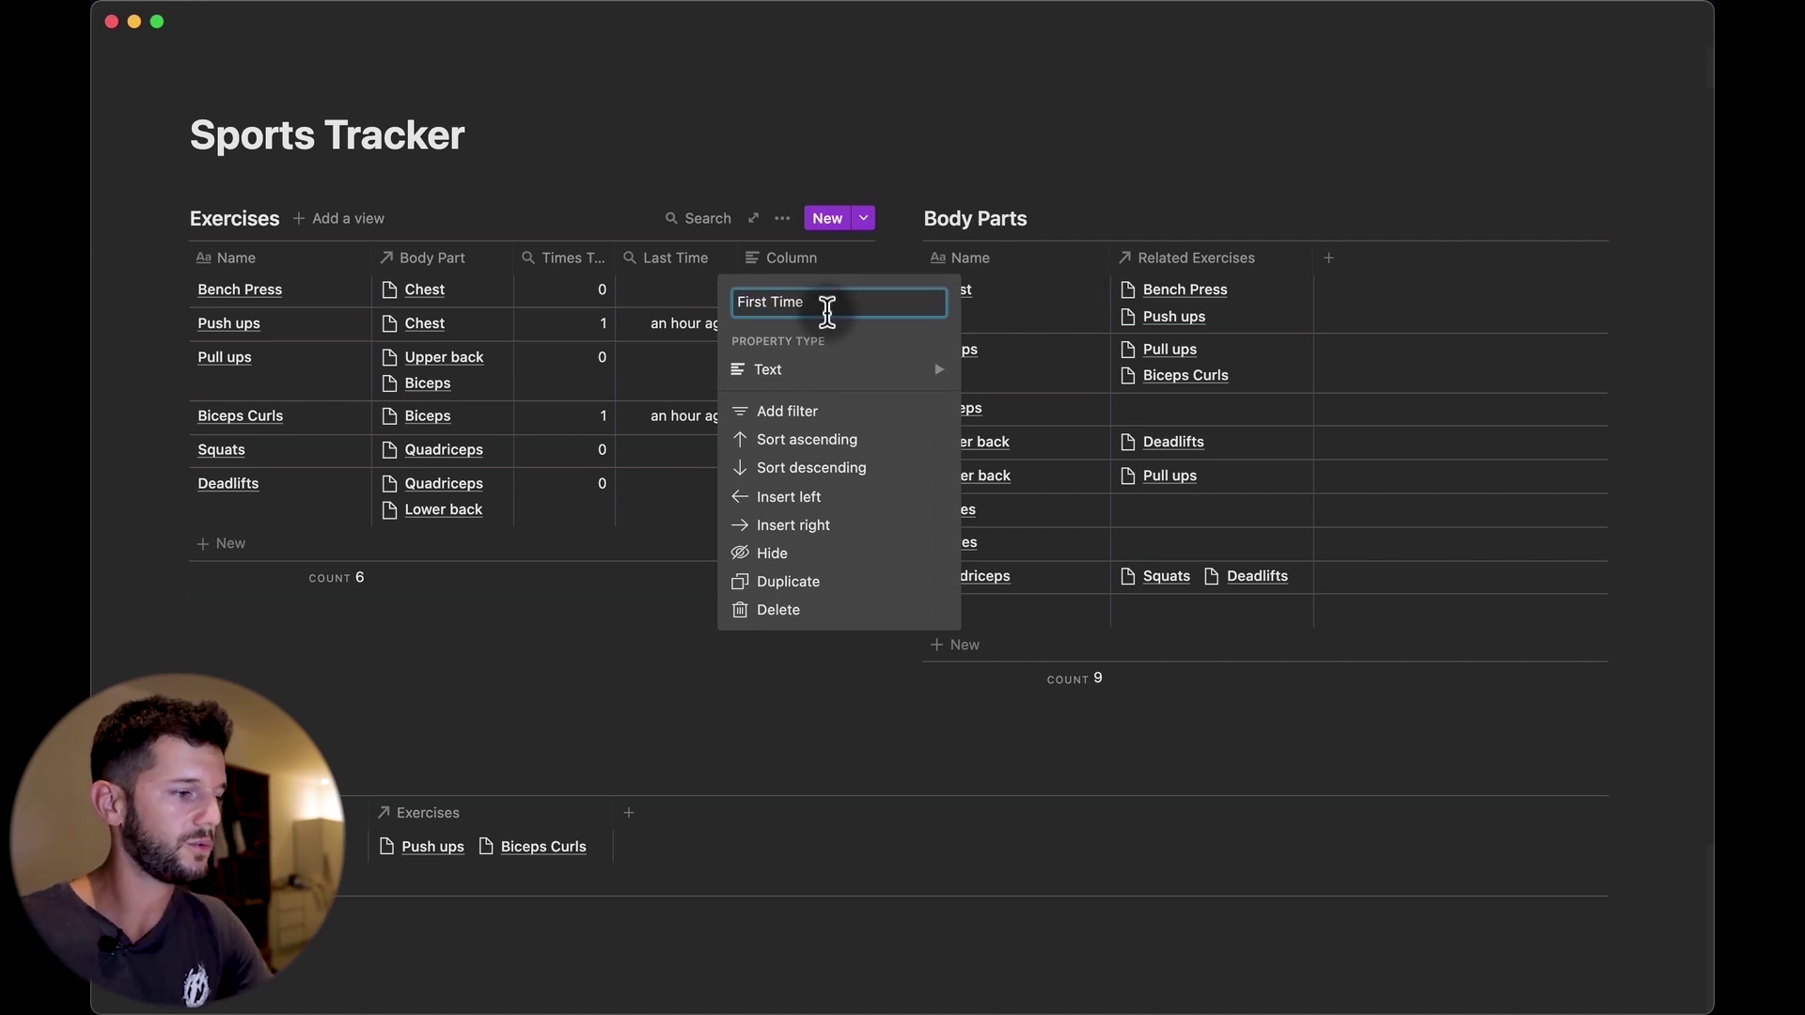
{"action": "left_click", "coordinate": [876, 375]}
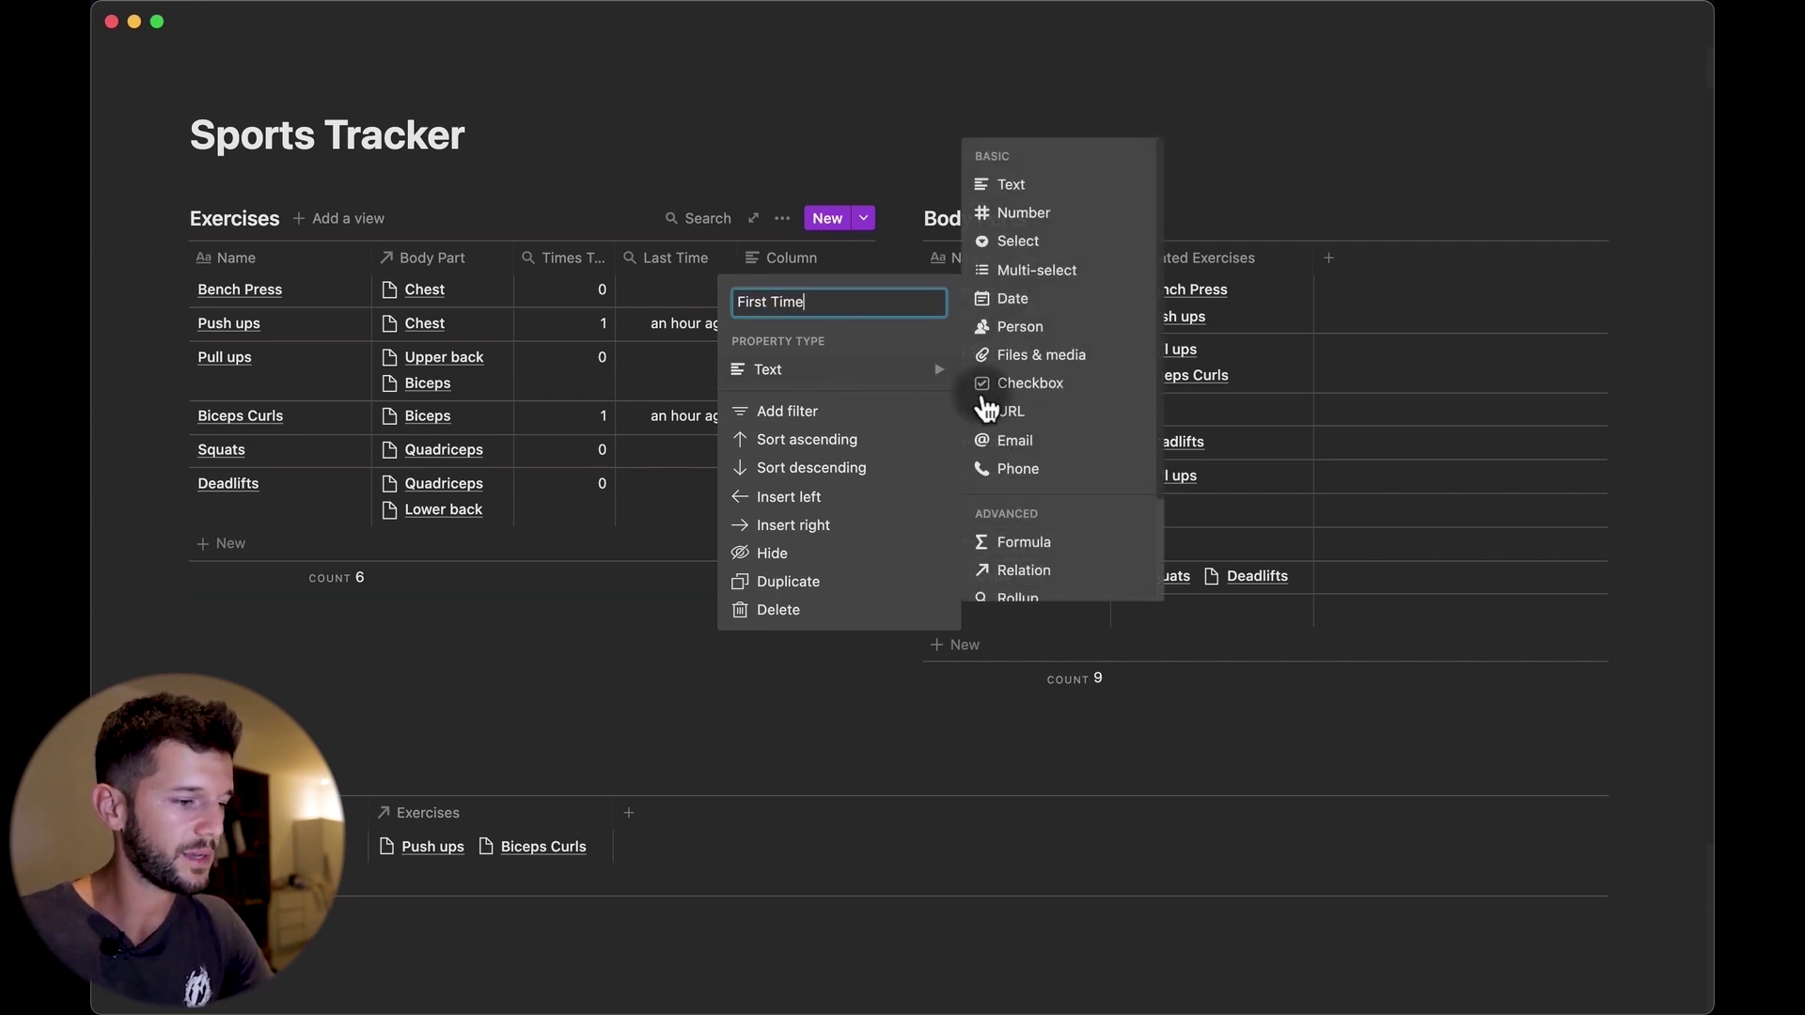
{"action": "left_click", "coordinate": [1023, 599]}
{"action": "left_click", "coordinate": [806, 463]}
{"action": "left_click", "coordinate": [807, 564]}
{"action": "left_click", "coordinate": [804, 507]}
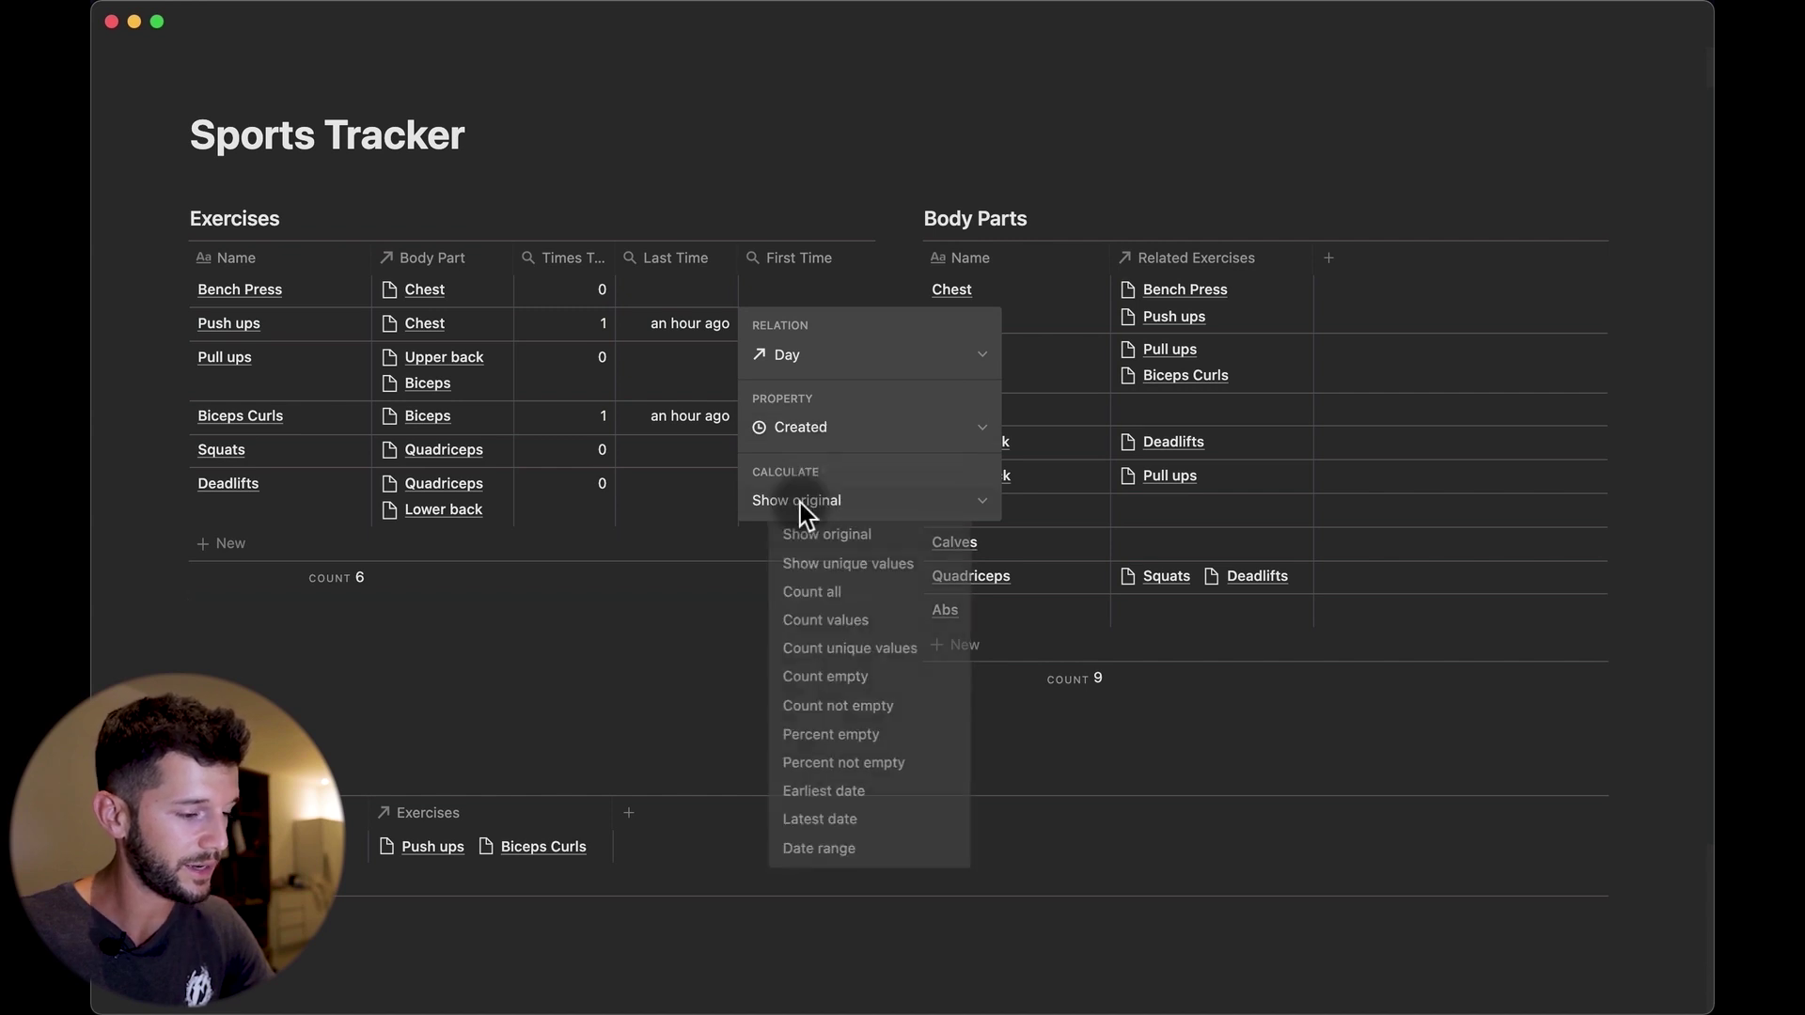
{"action": "left_click", "coordinate": [806, 797]}
{"action": "key", "text": "Escape"}
Add a Frecuency formula dividing days since First Time by Times Trained, rounded, suffixed ' days'
{"action": "left_click", "coordinate": [858, 262]}
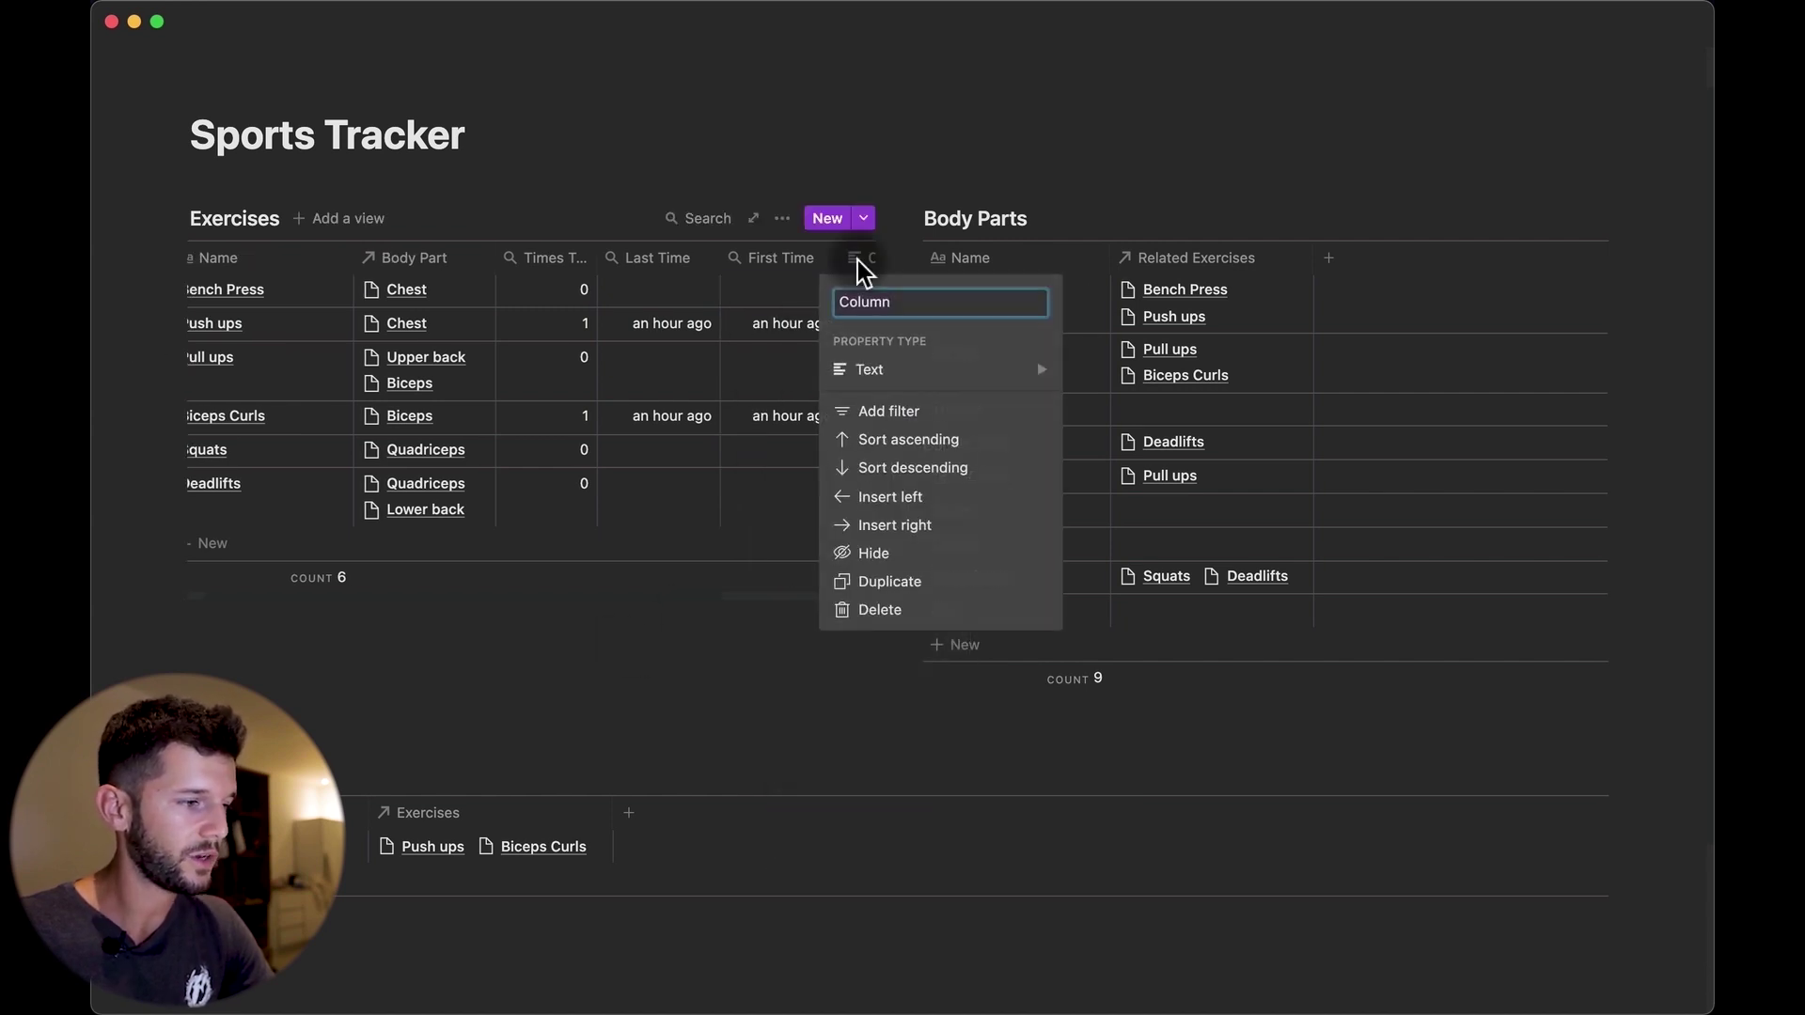
{"action": "type", "text": "Frecuency"}
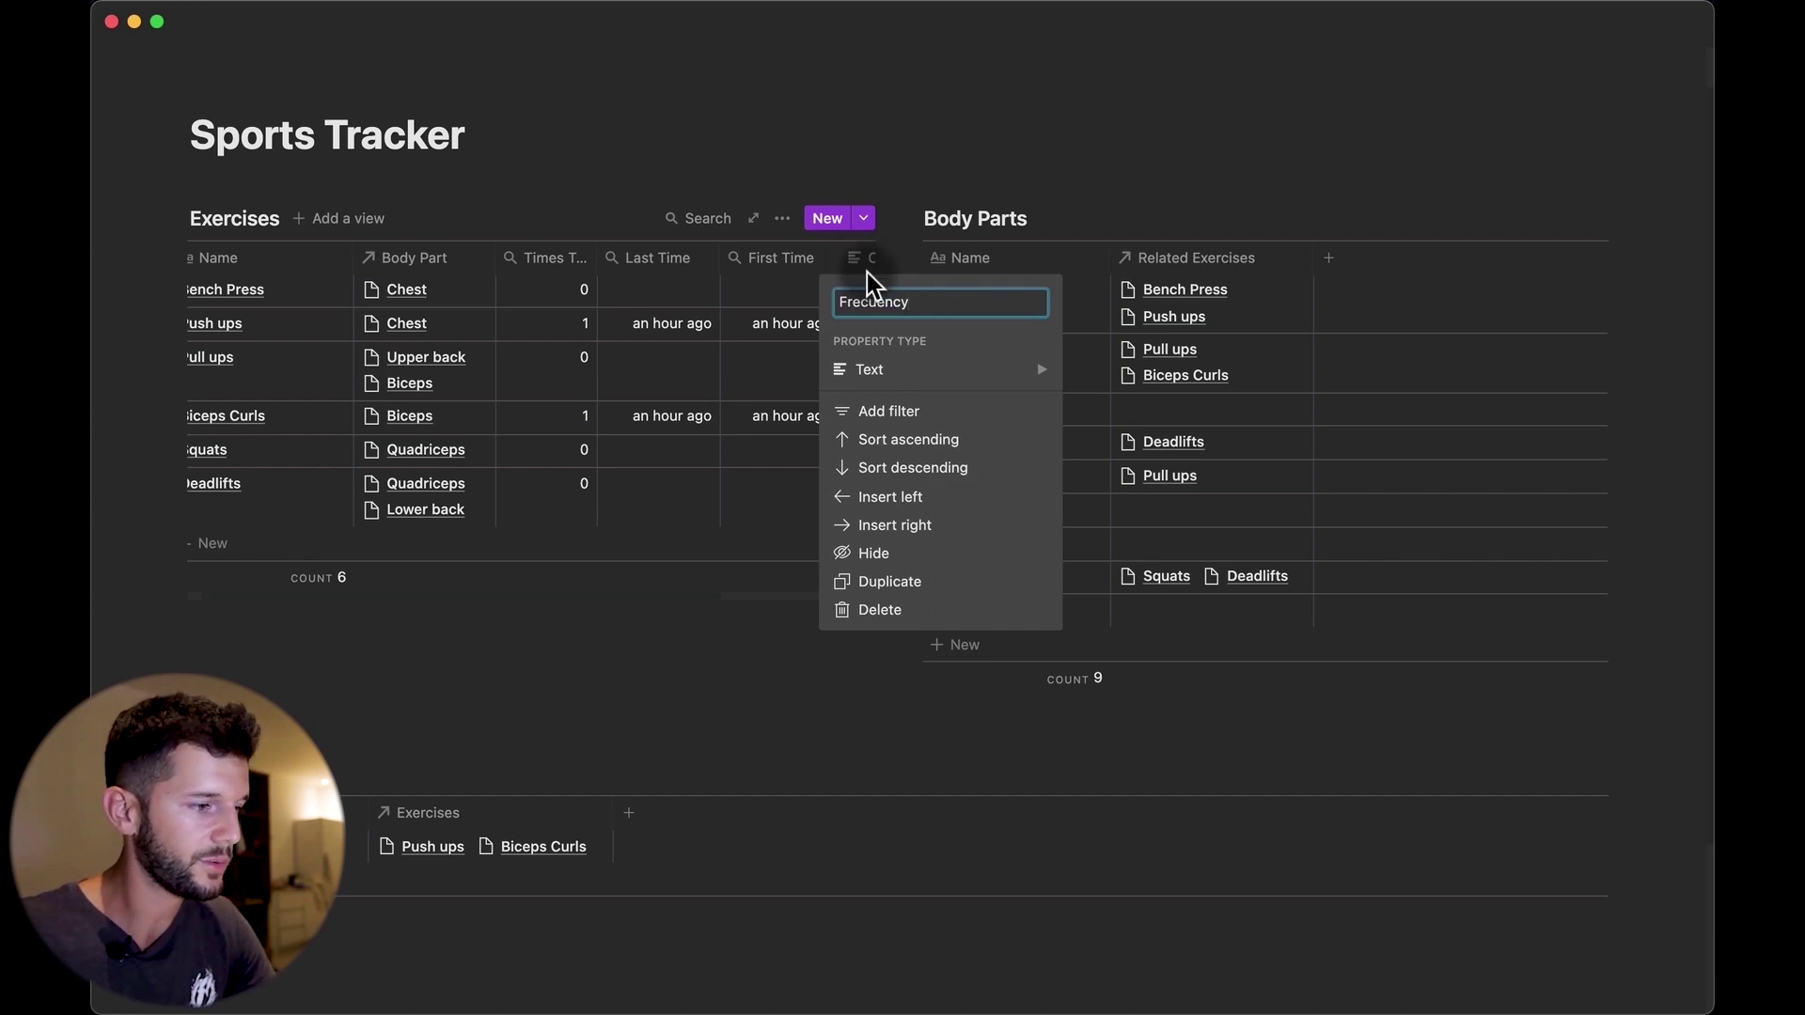
{"action": "left_click", "coordinate": [870, 369]}
{"action": "left_click", "coordinate": [1140, 552]}
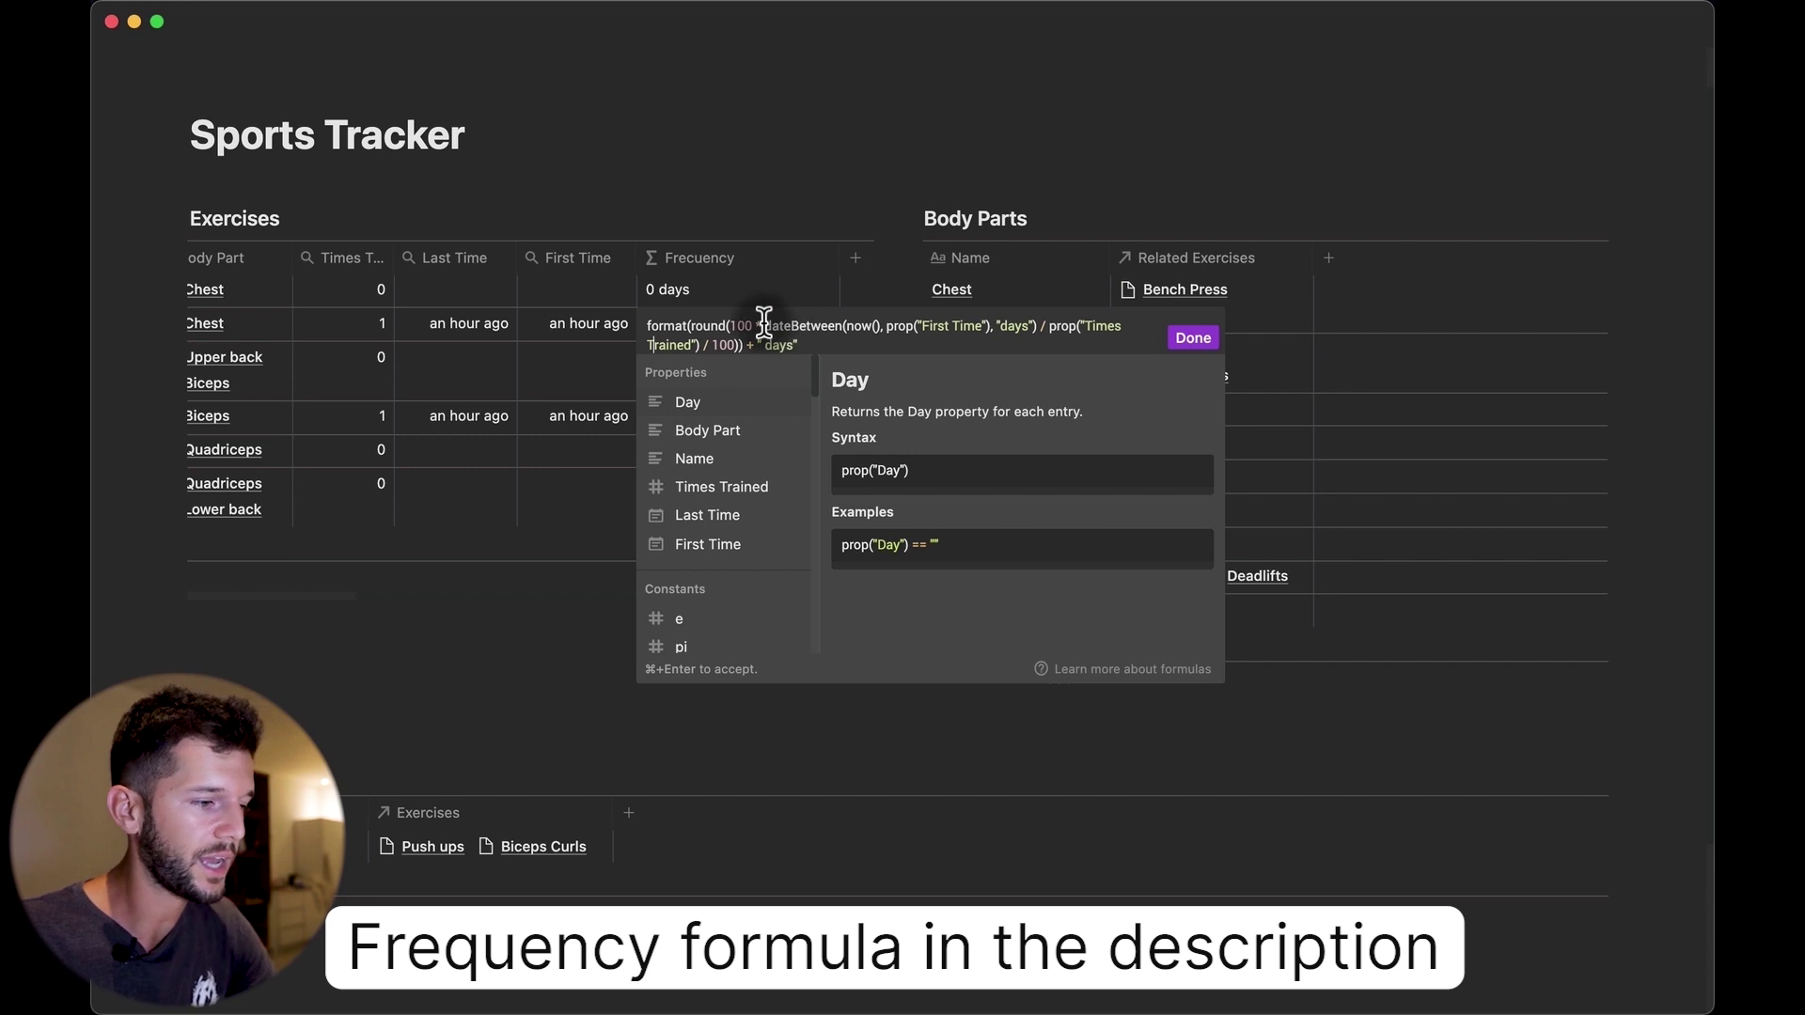
{"action": "left_click", "coordinate": [884, 329]}
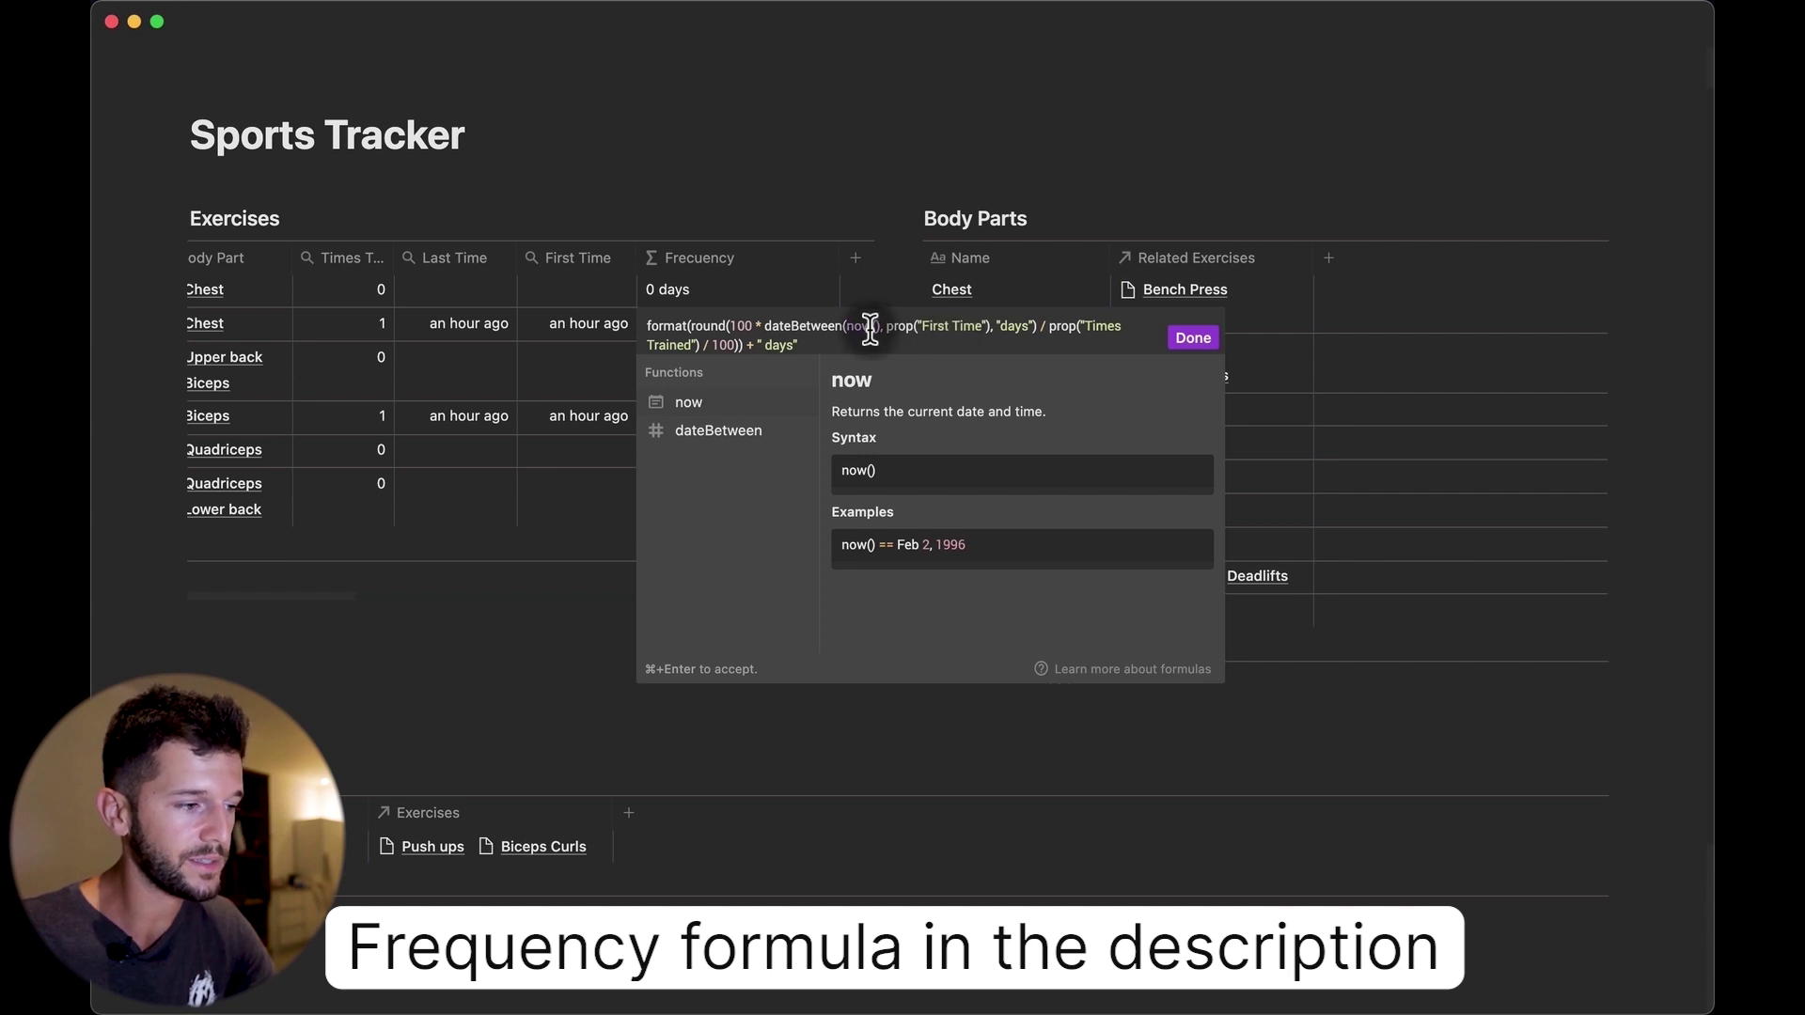
{"action": "left_click", "coordinate": [1032, 325]}
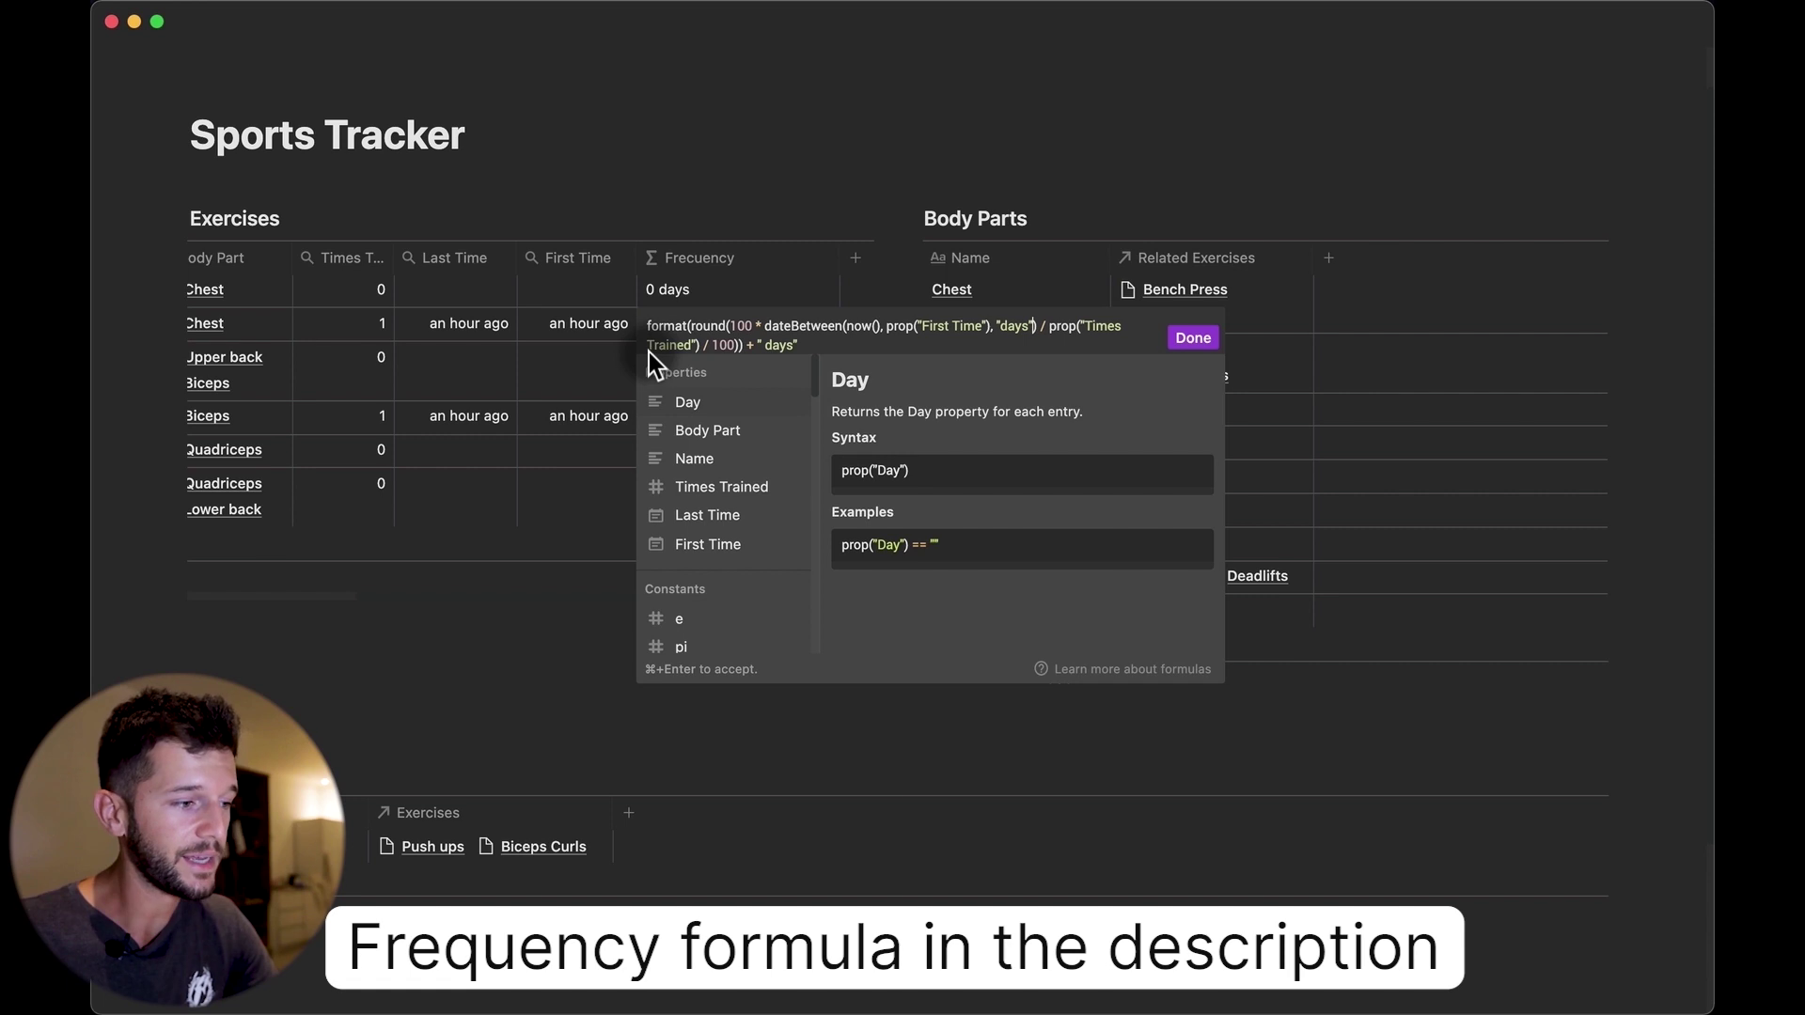
{"action": "left_click", "coordinate": [849, 327]}
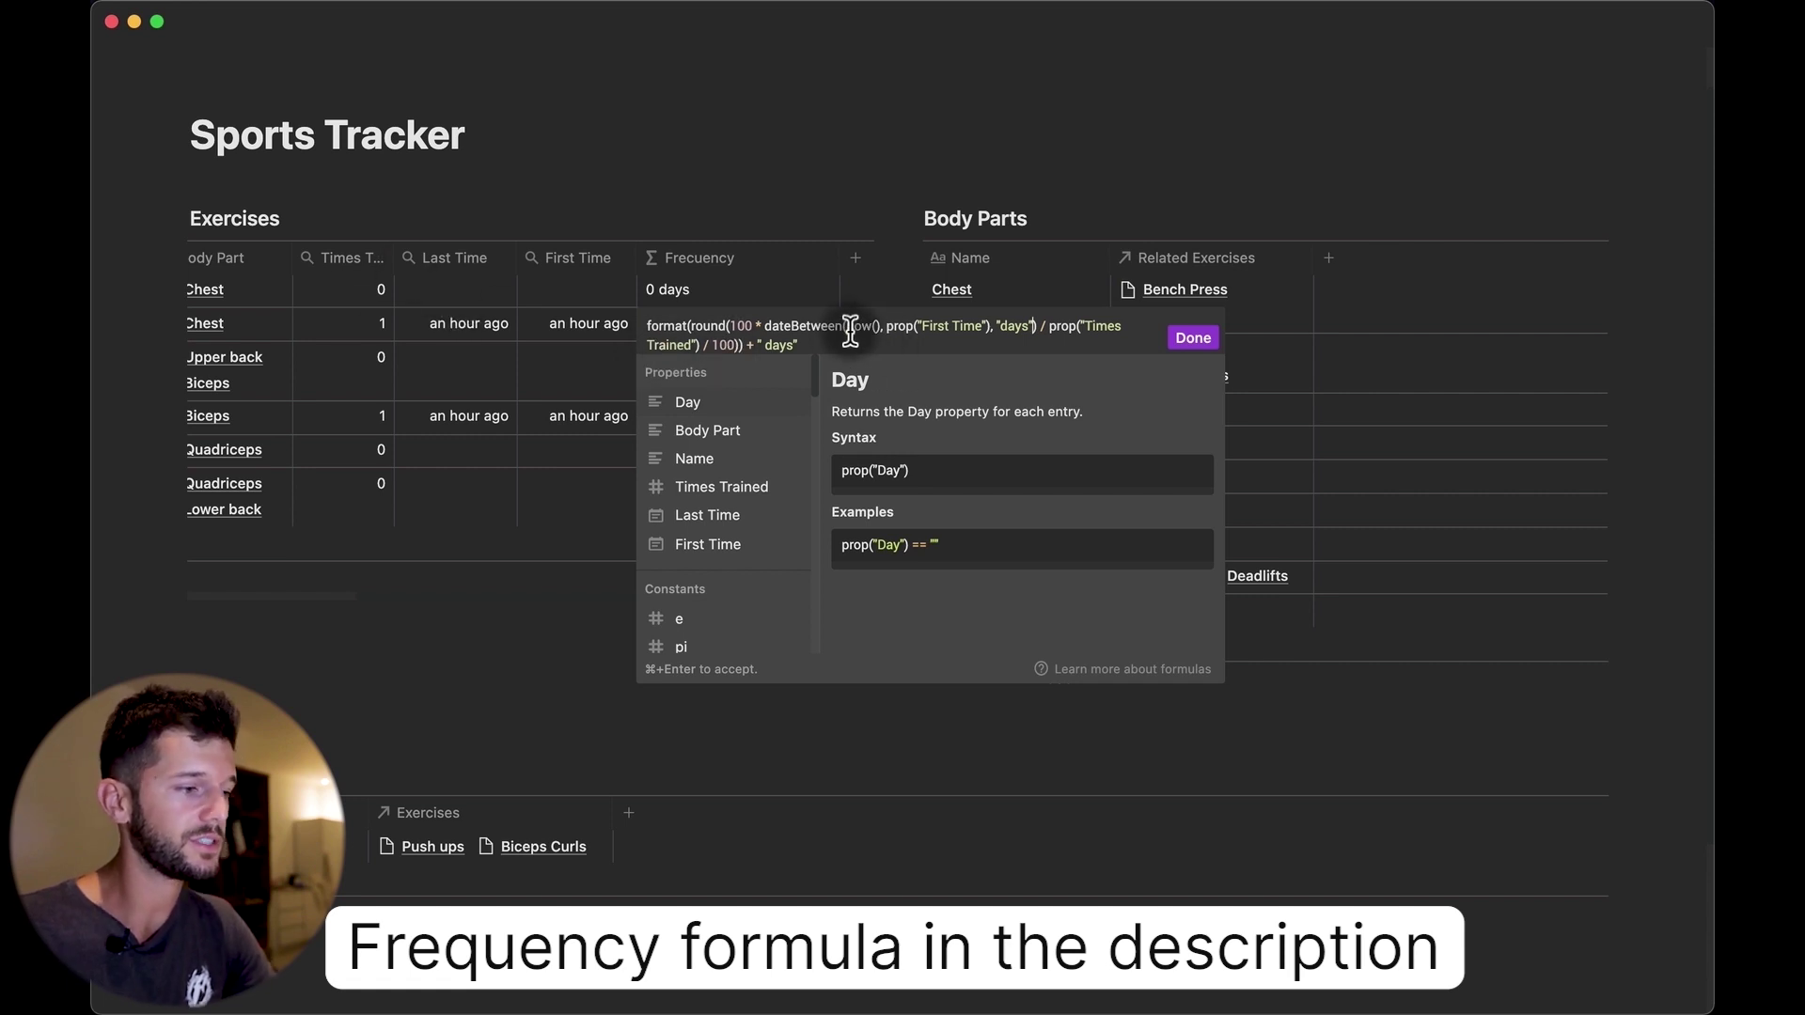
{"action": "left_click", "coordinate": [758, 341]}
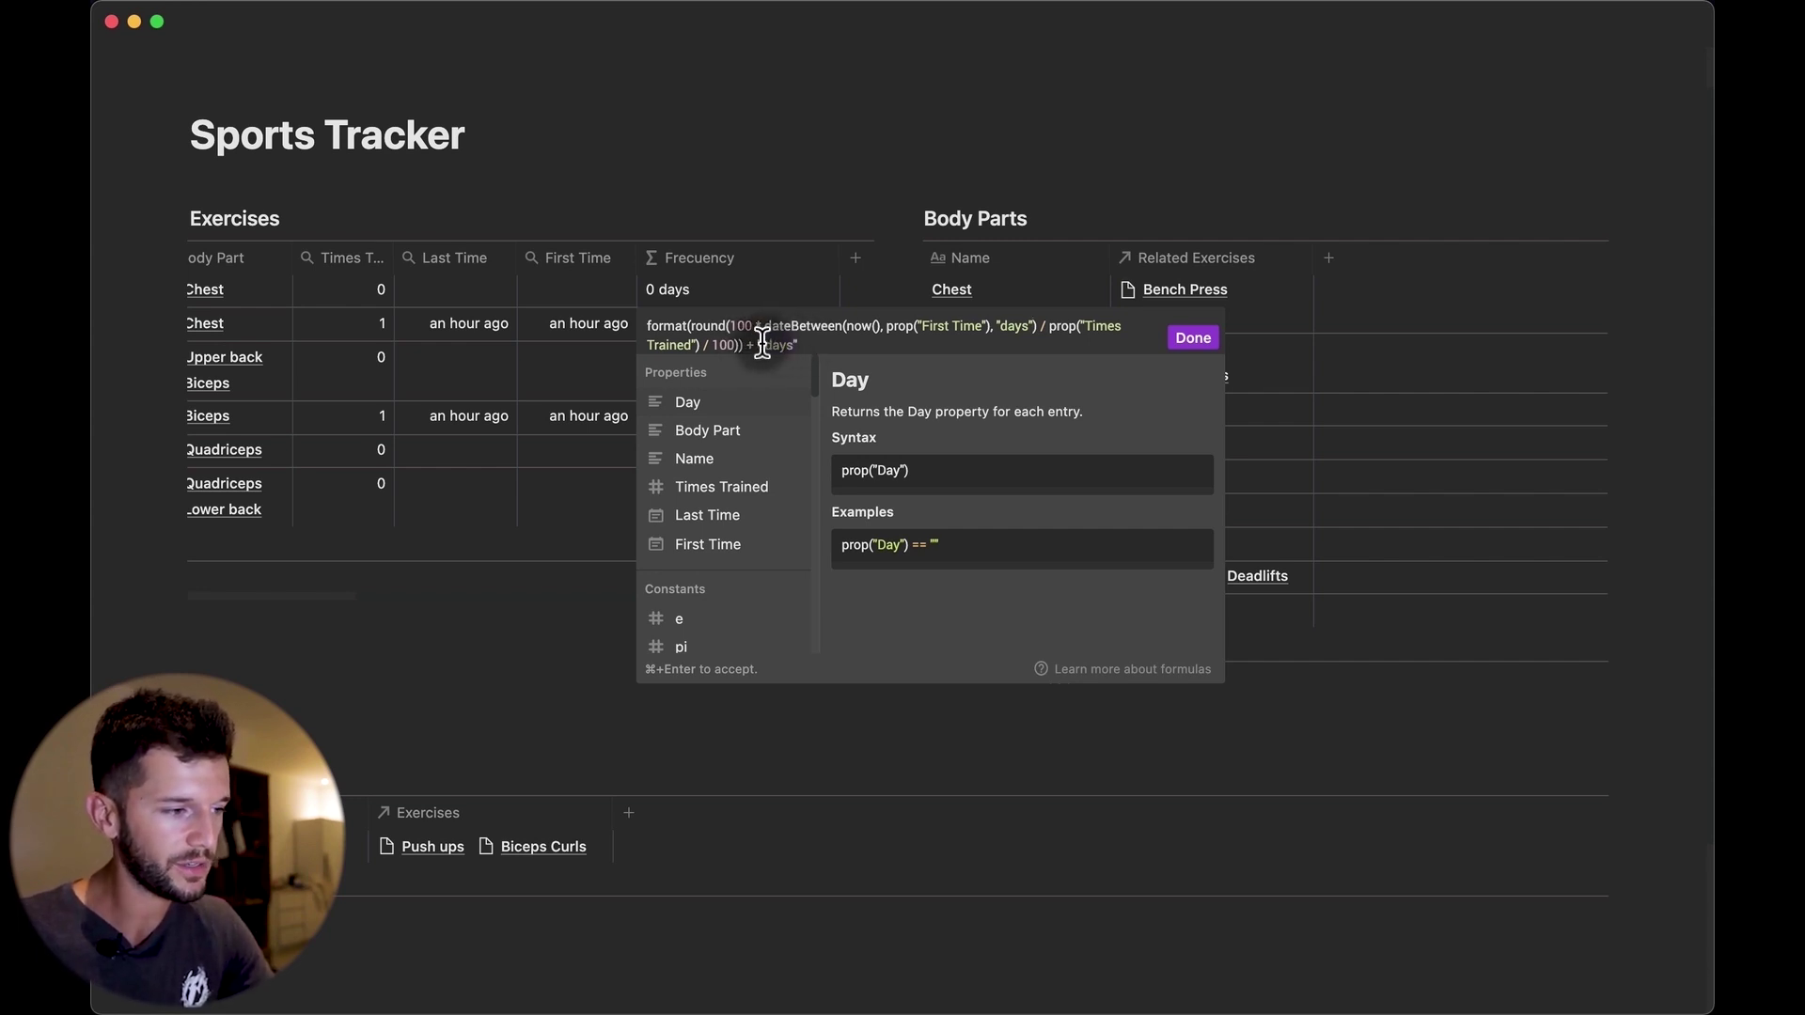
{"action": "left_click", "coordinate": [795, 345]}
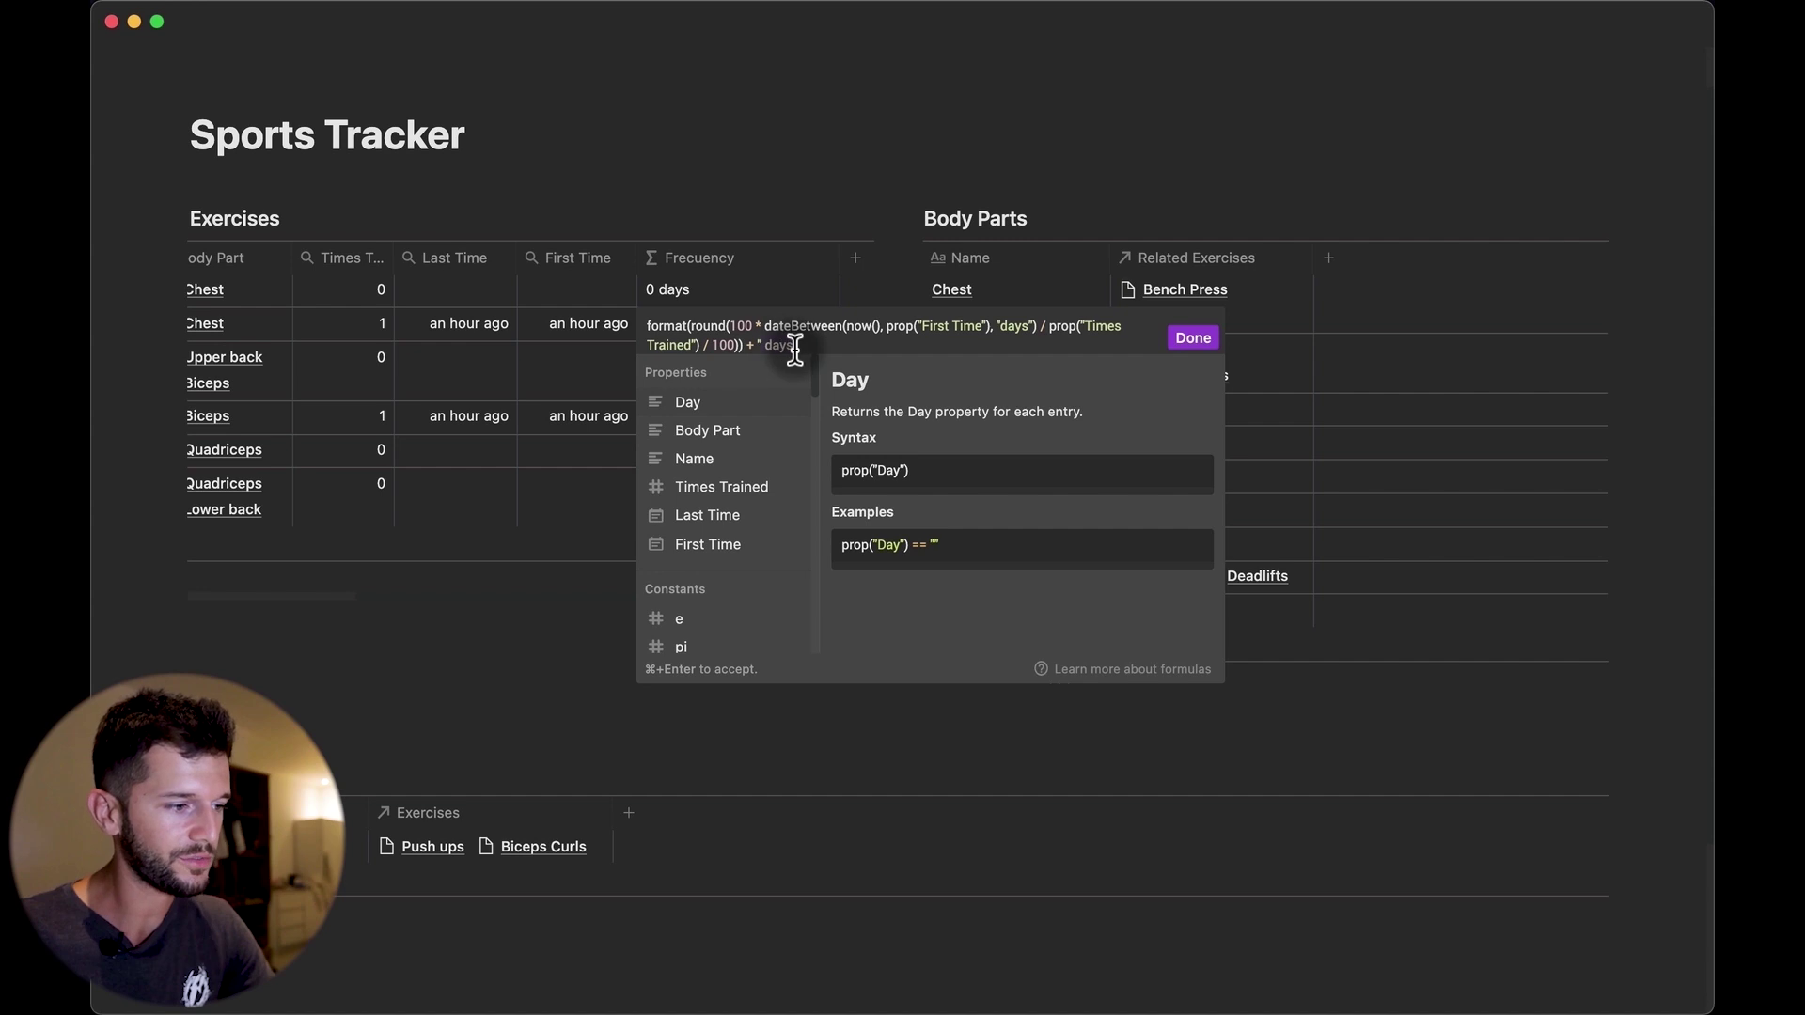
{"action": "left_click", "coordinate": [1191, 340]}
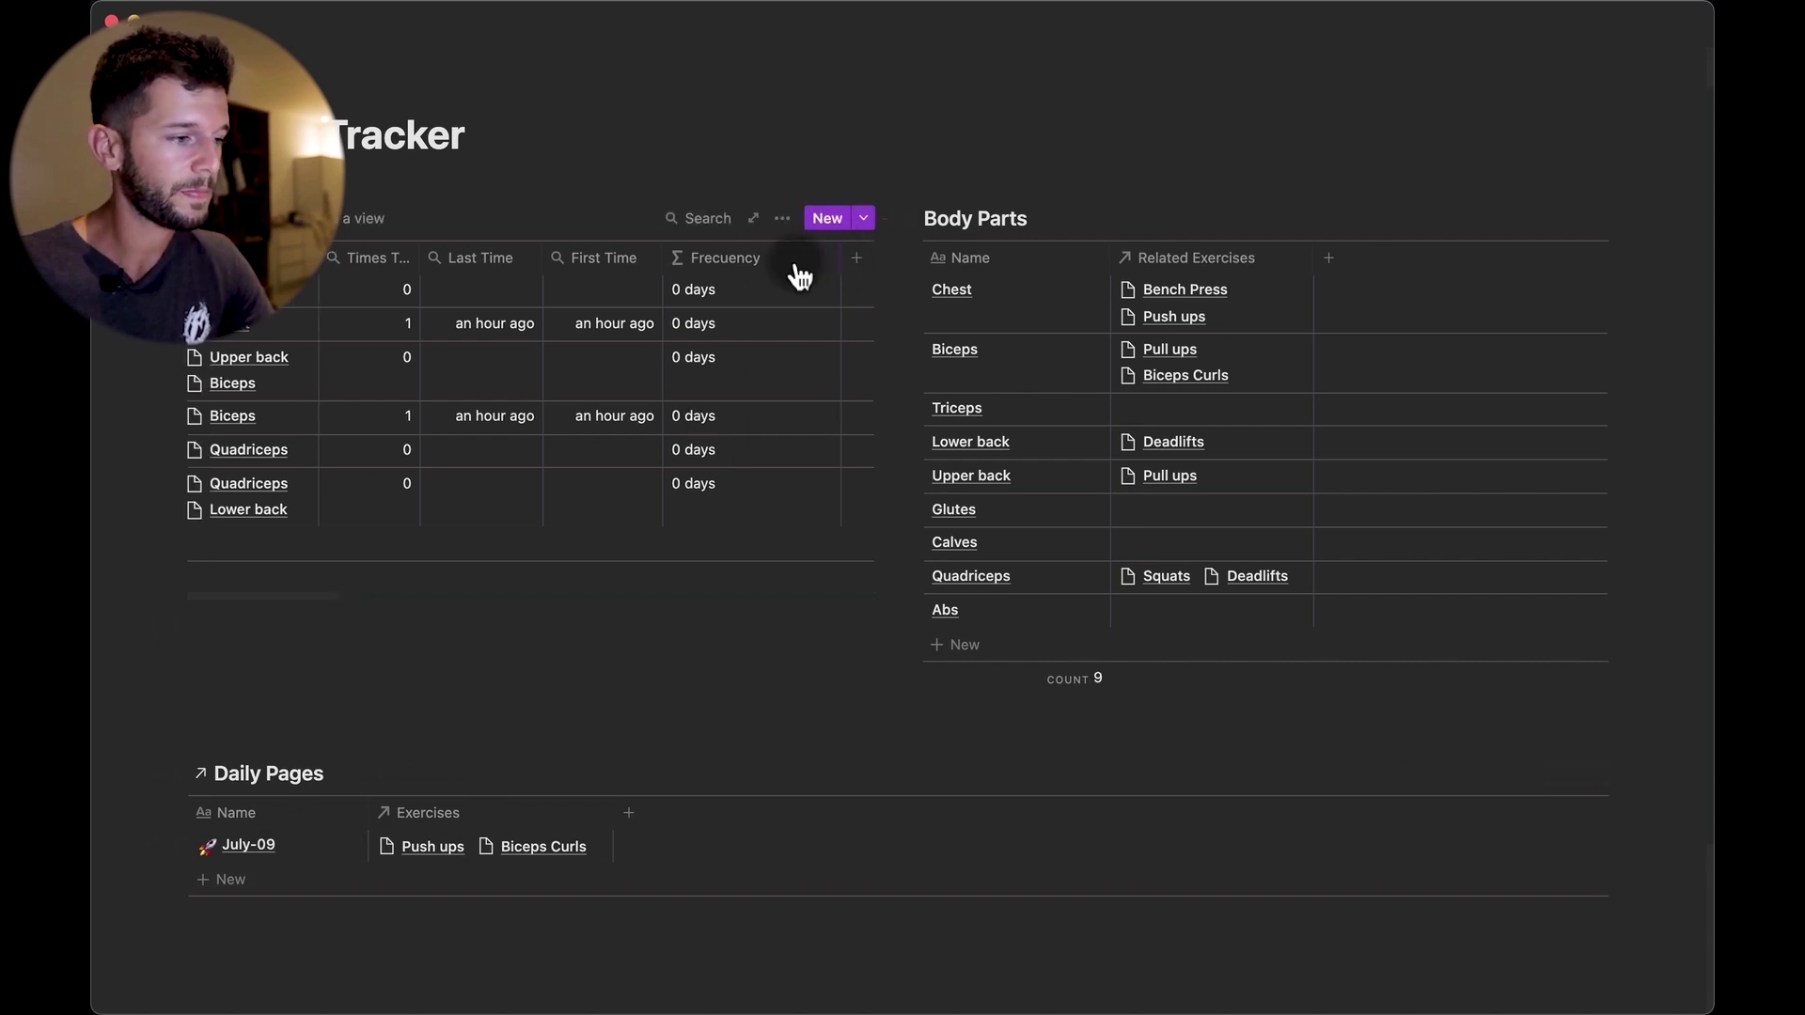
Add a July-10 row to Daily Pages linked to Push ups, then review the Frecuency formula
{"action": "scroll", "coordinate": [752, 358], "scroll_direction": "left", "scroll_amount": 2}
{"action": "left_click", "coordinate": [230, 881]}
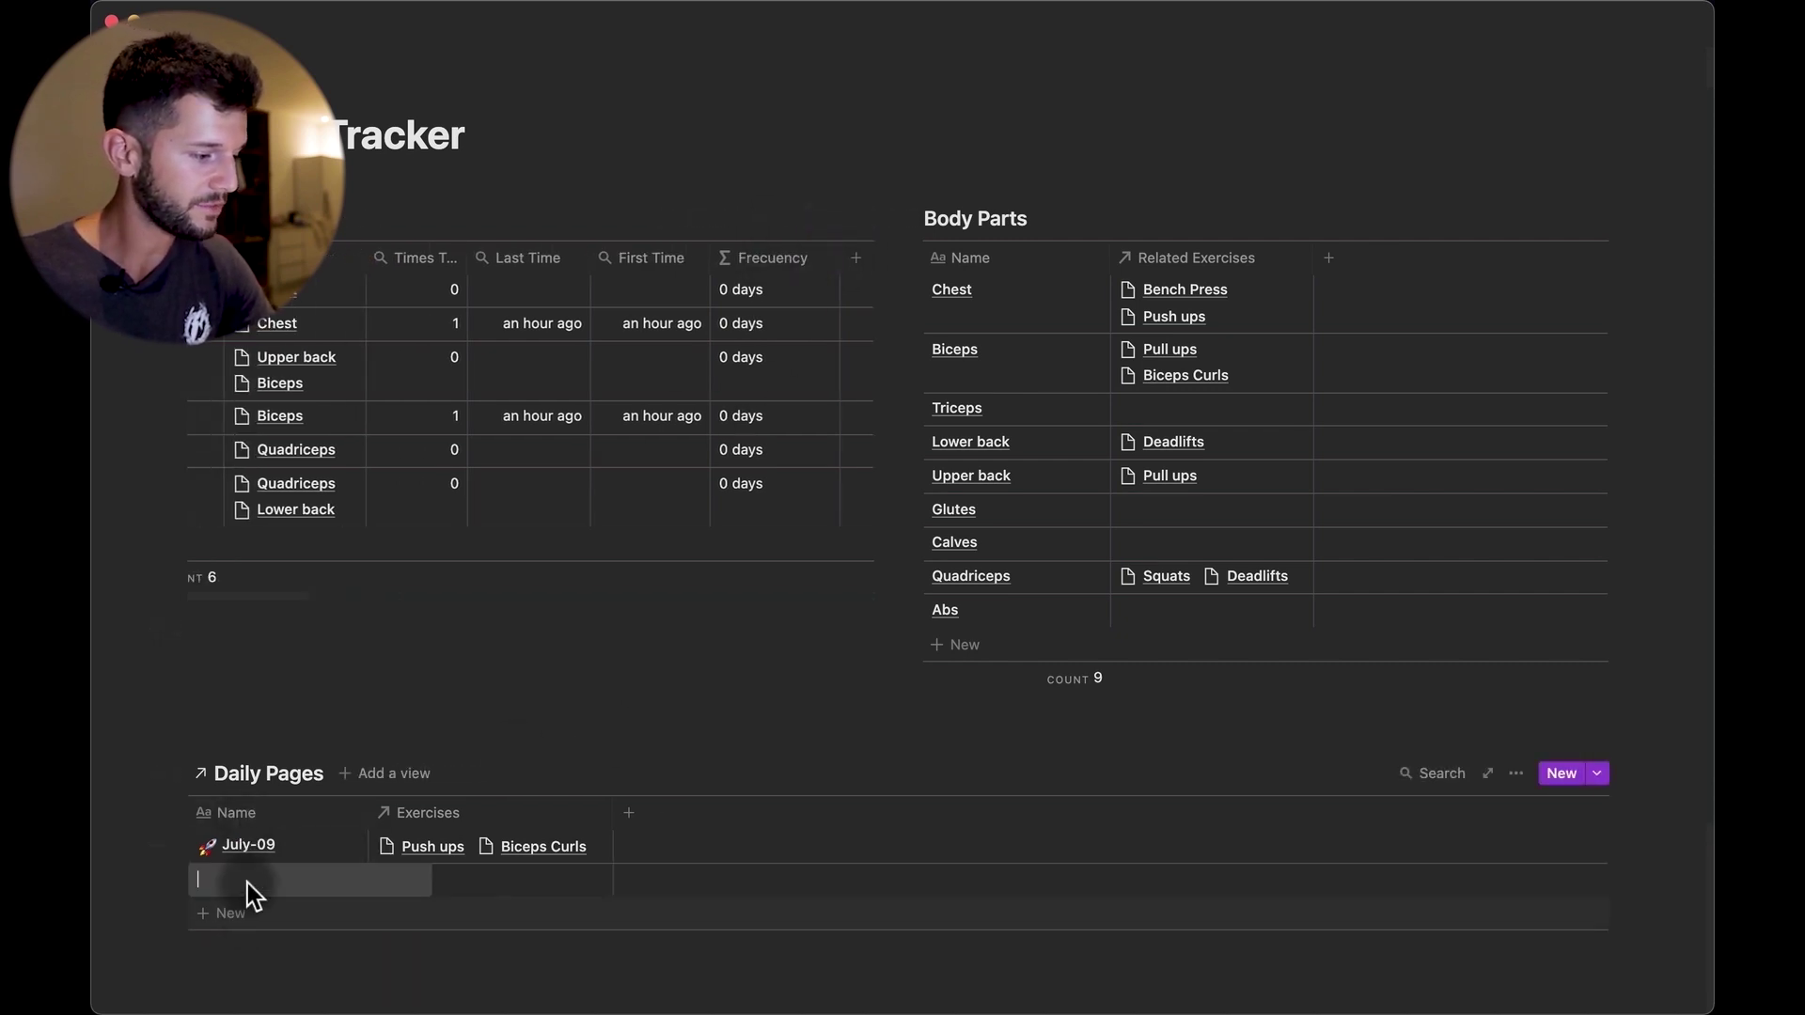
{"action": "type", "text": "July-10"}
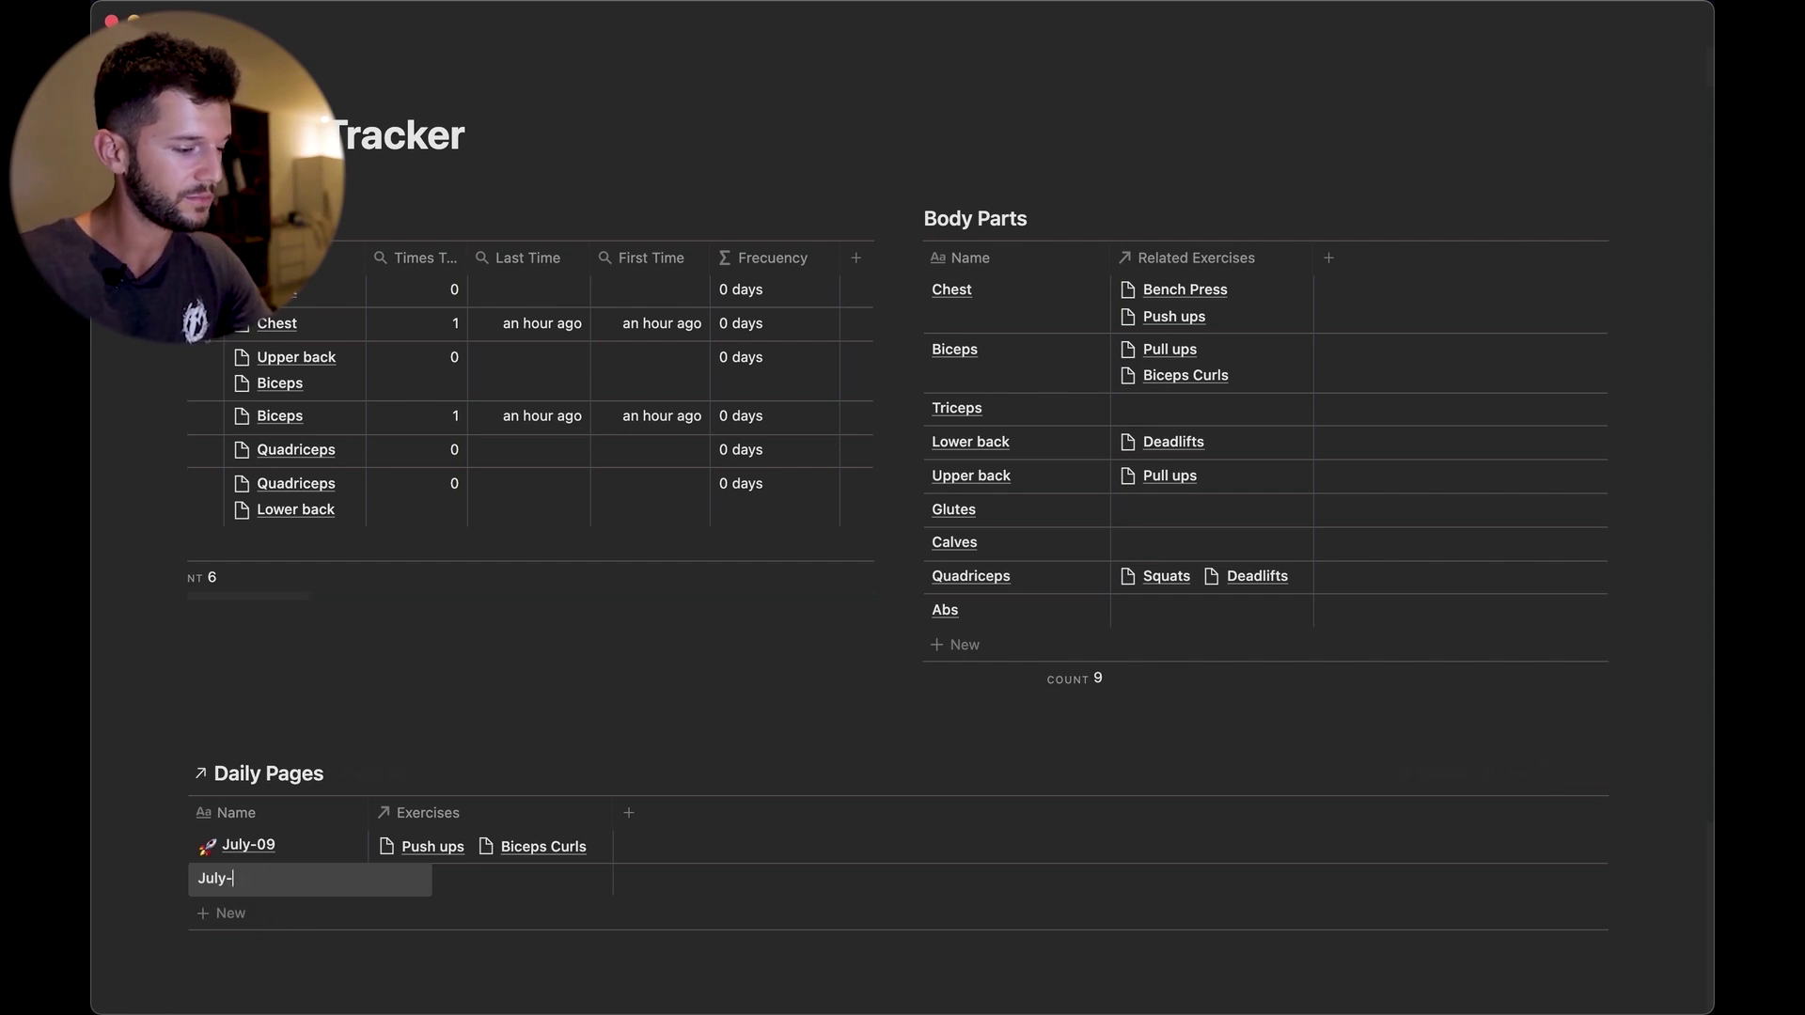
{"action": "left_click", "coordinate": [464, 882]}
{"action": "left_click", "coordinate": [427, 745]}
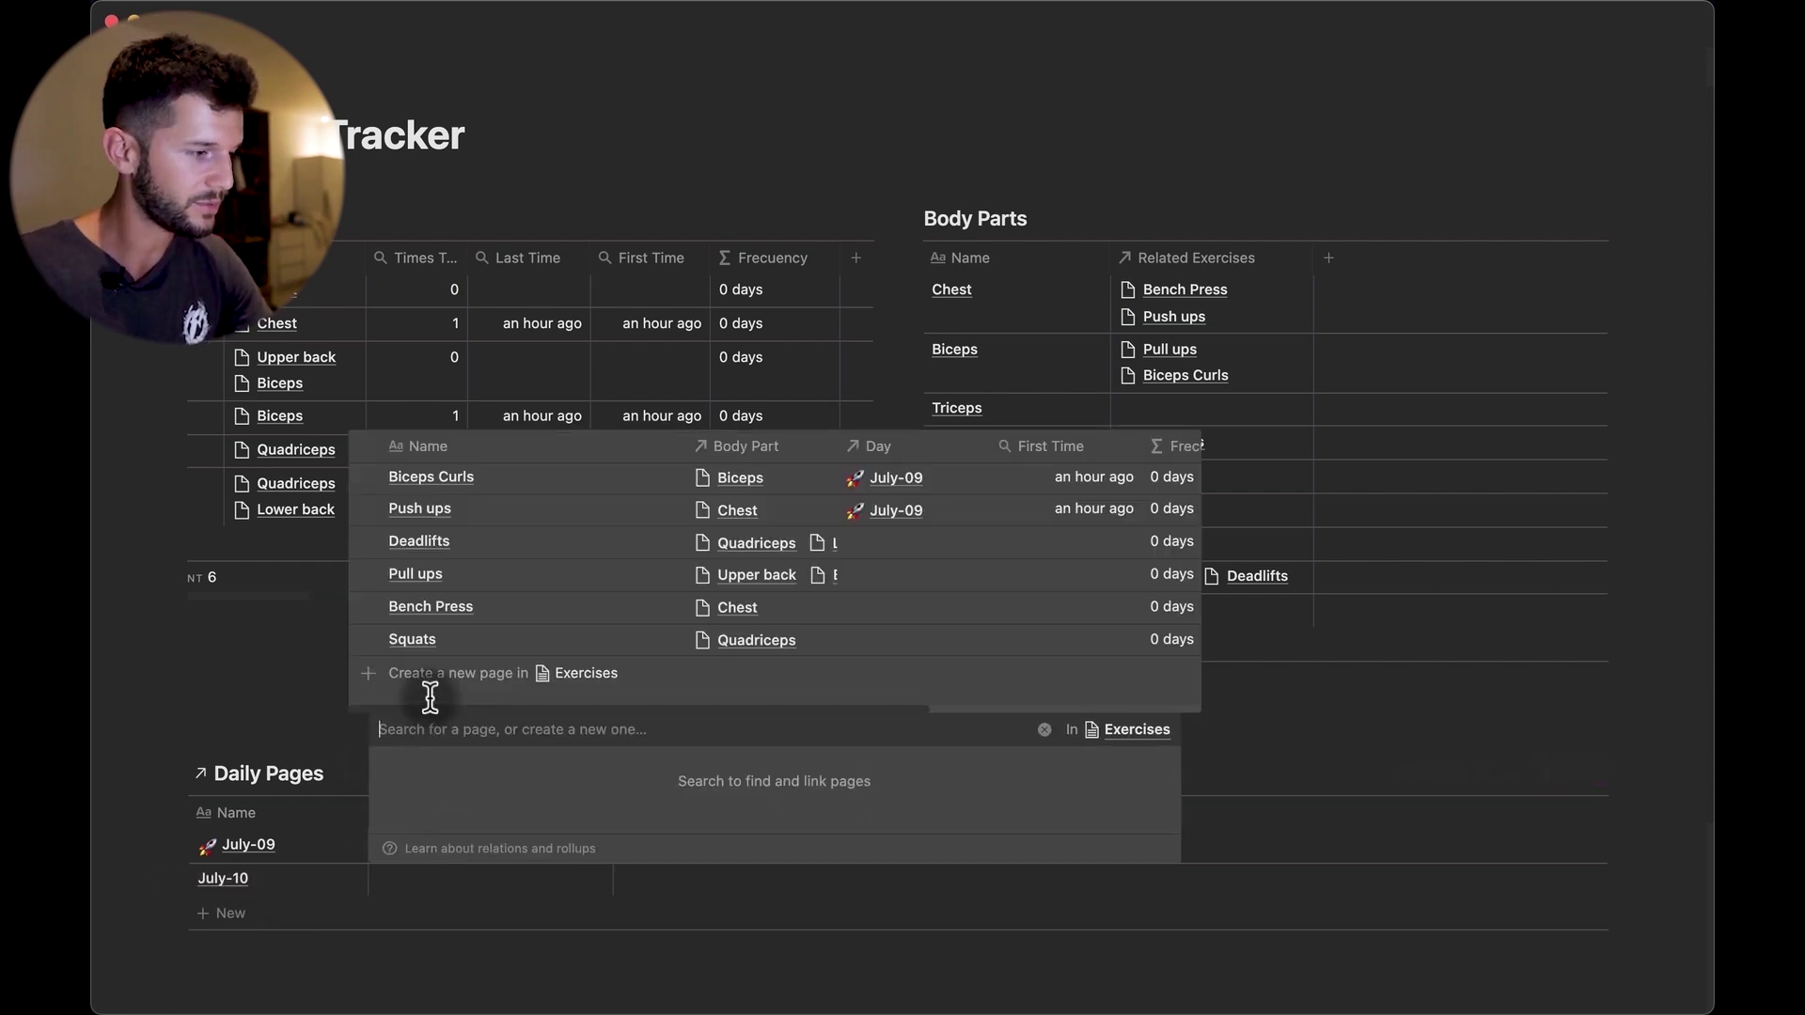
{"action": "left_click", "coordinate": [429, 512]}
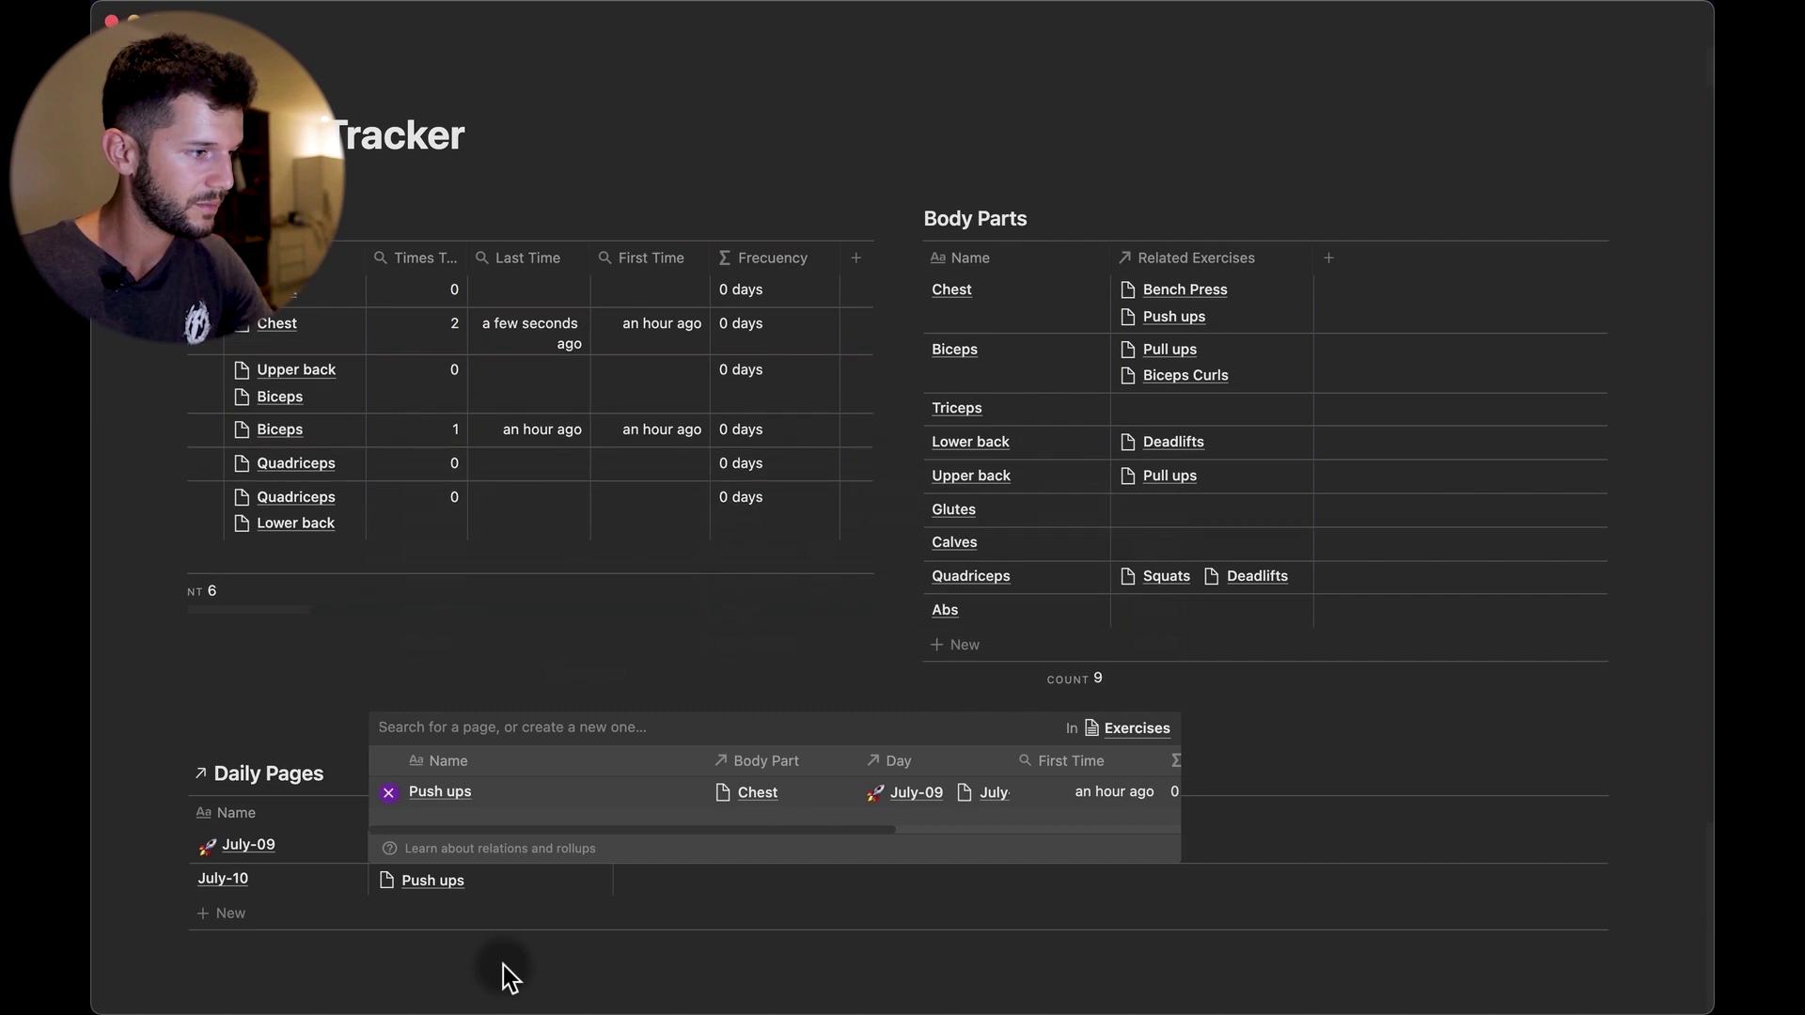
{"action": "key", "text": "Escape"}
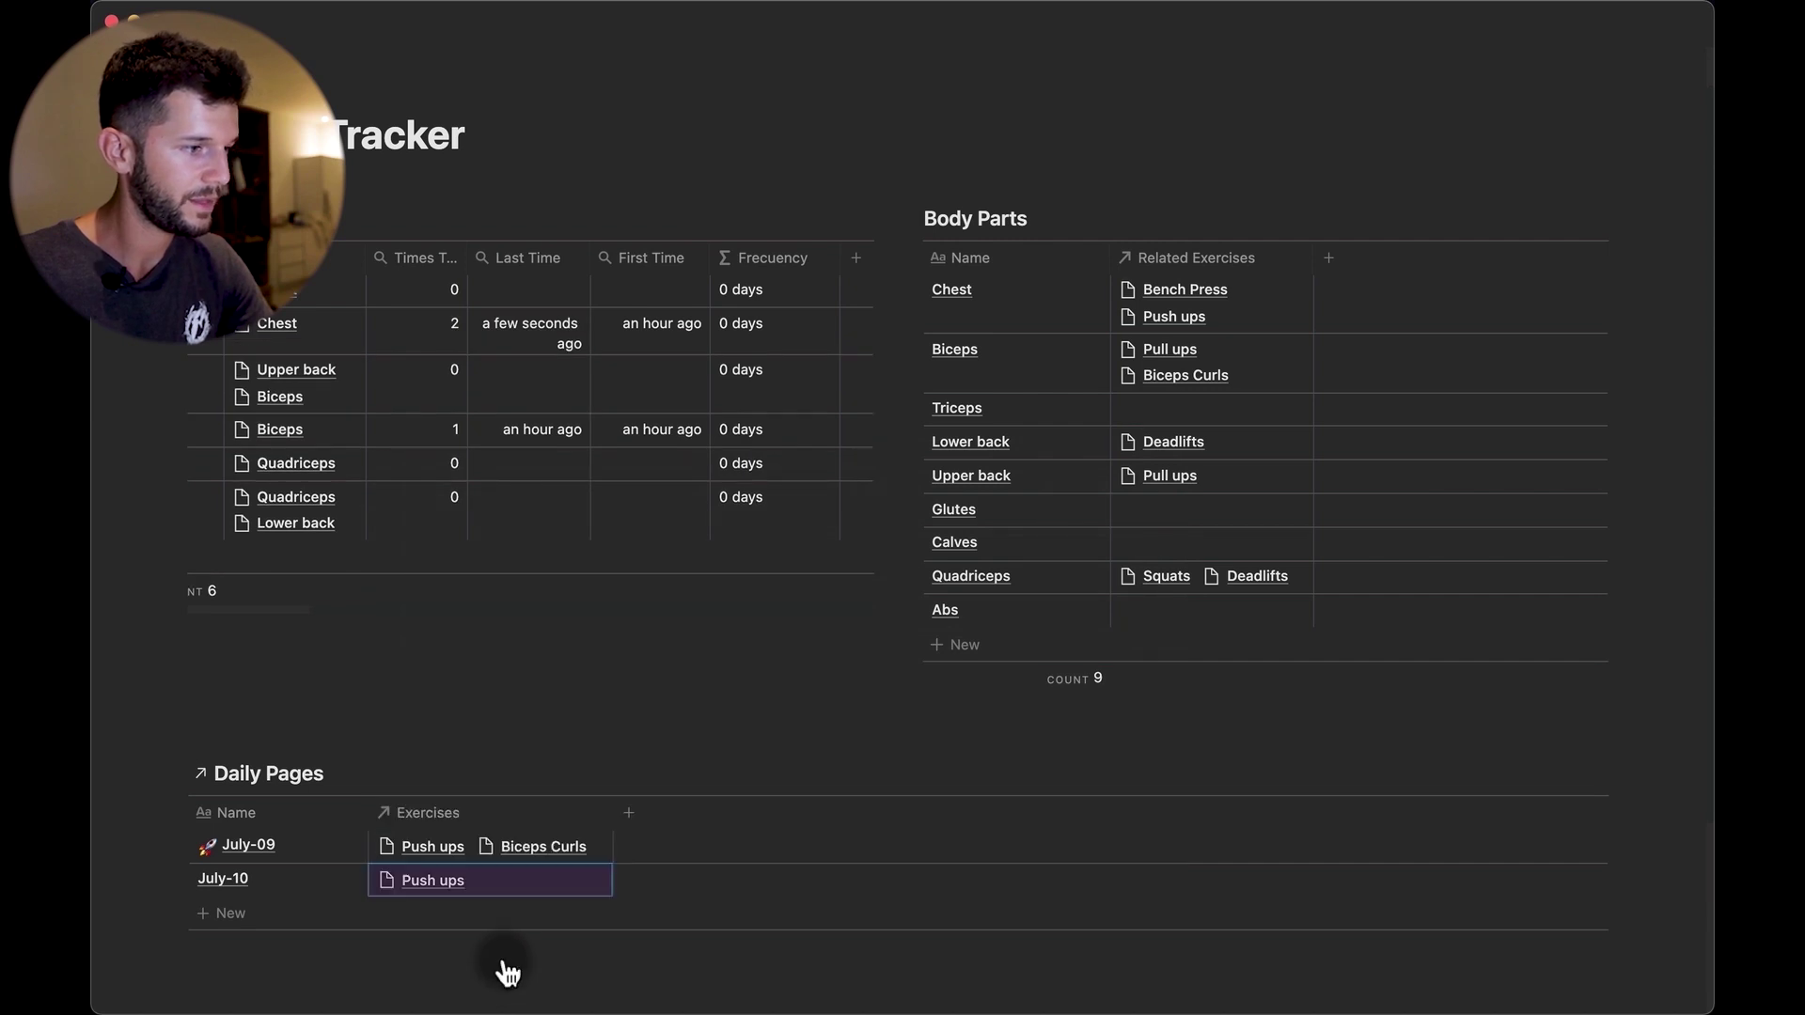
{"action": "left_click", "coordinate": [794, 329]}
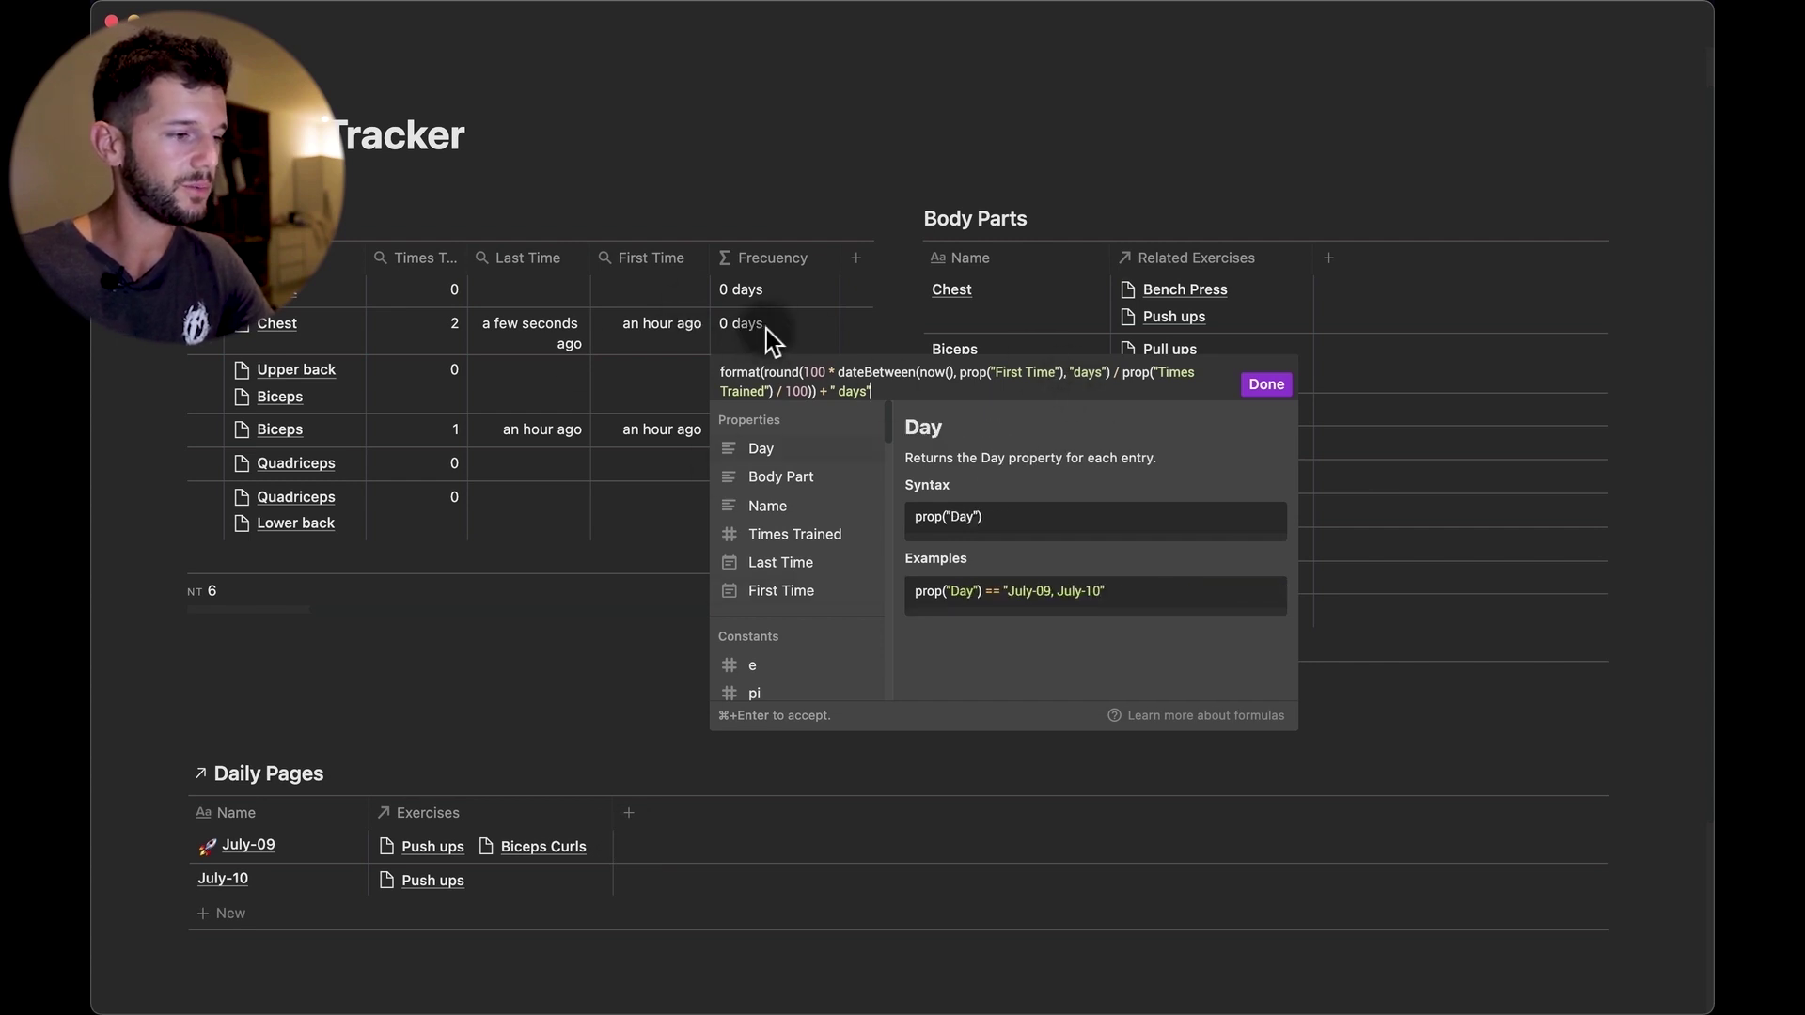
{"action": "left_click", "coordinate": [489, 691]}
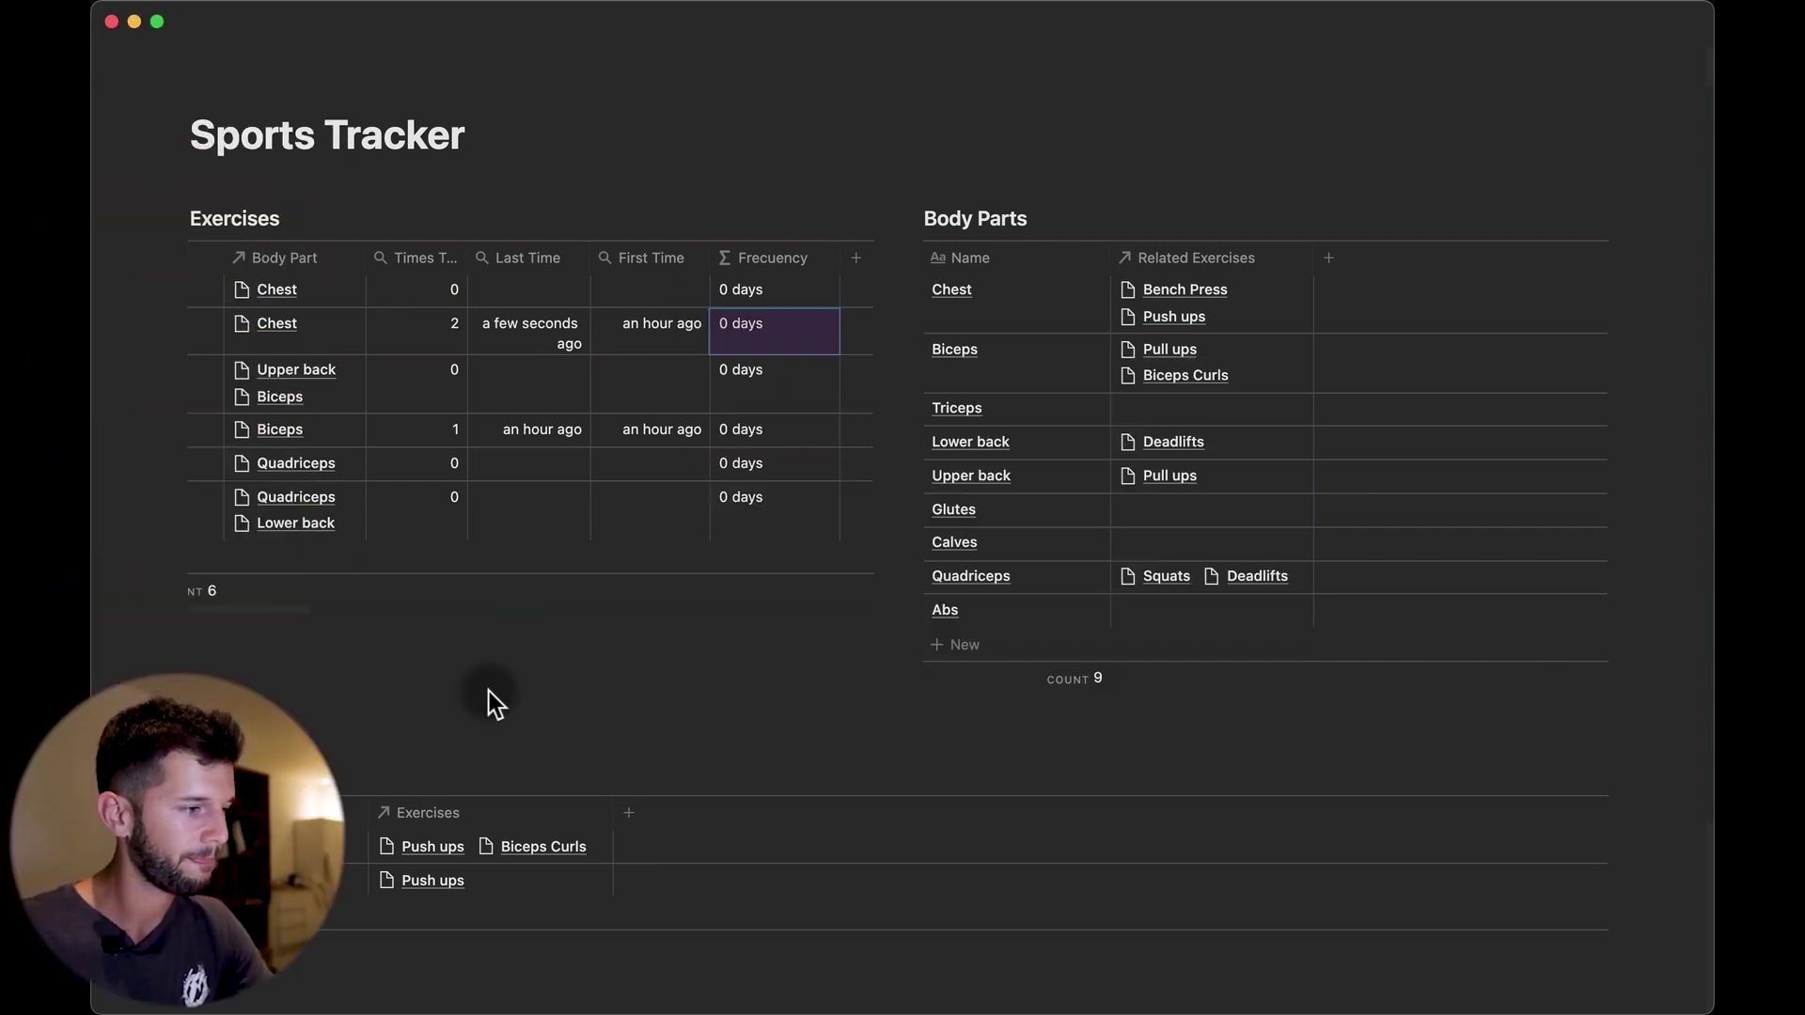
Hide the First Time column from the Exercises table's header menu
{"action": "left_click", "coordinate": [644, 259]}
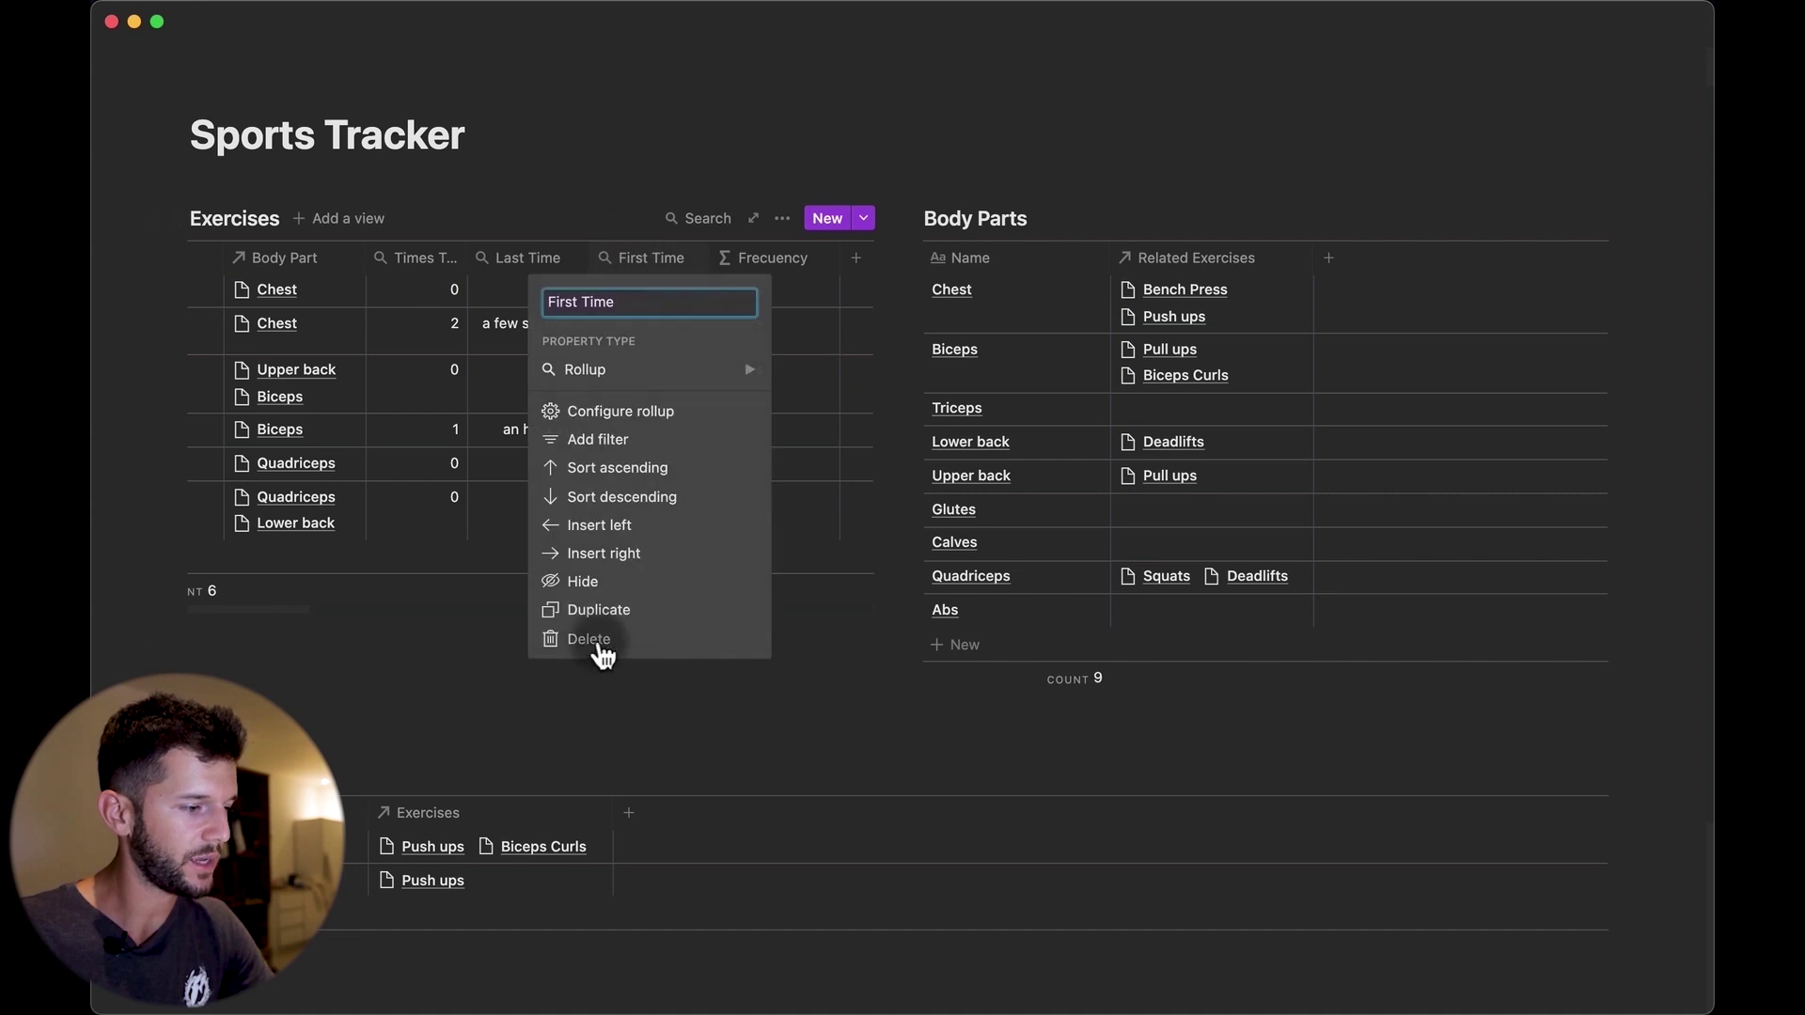
{"action": "left_click", "coordinate": [588, 583]}
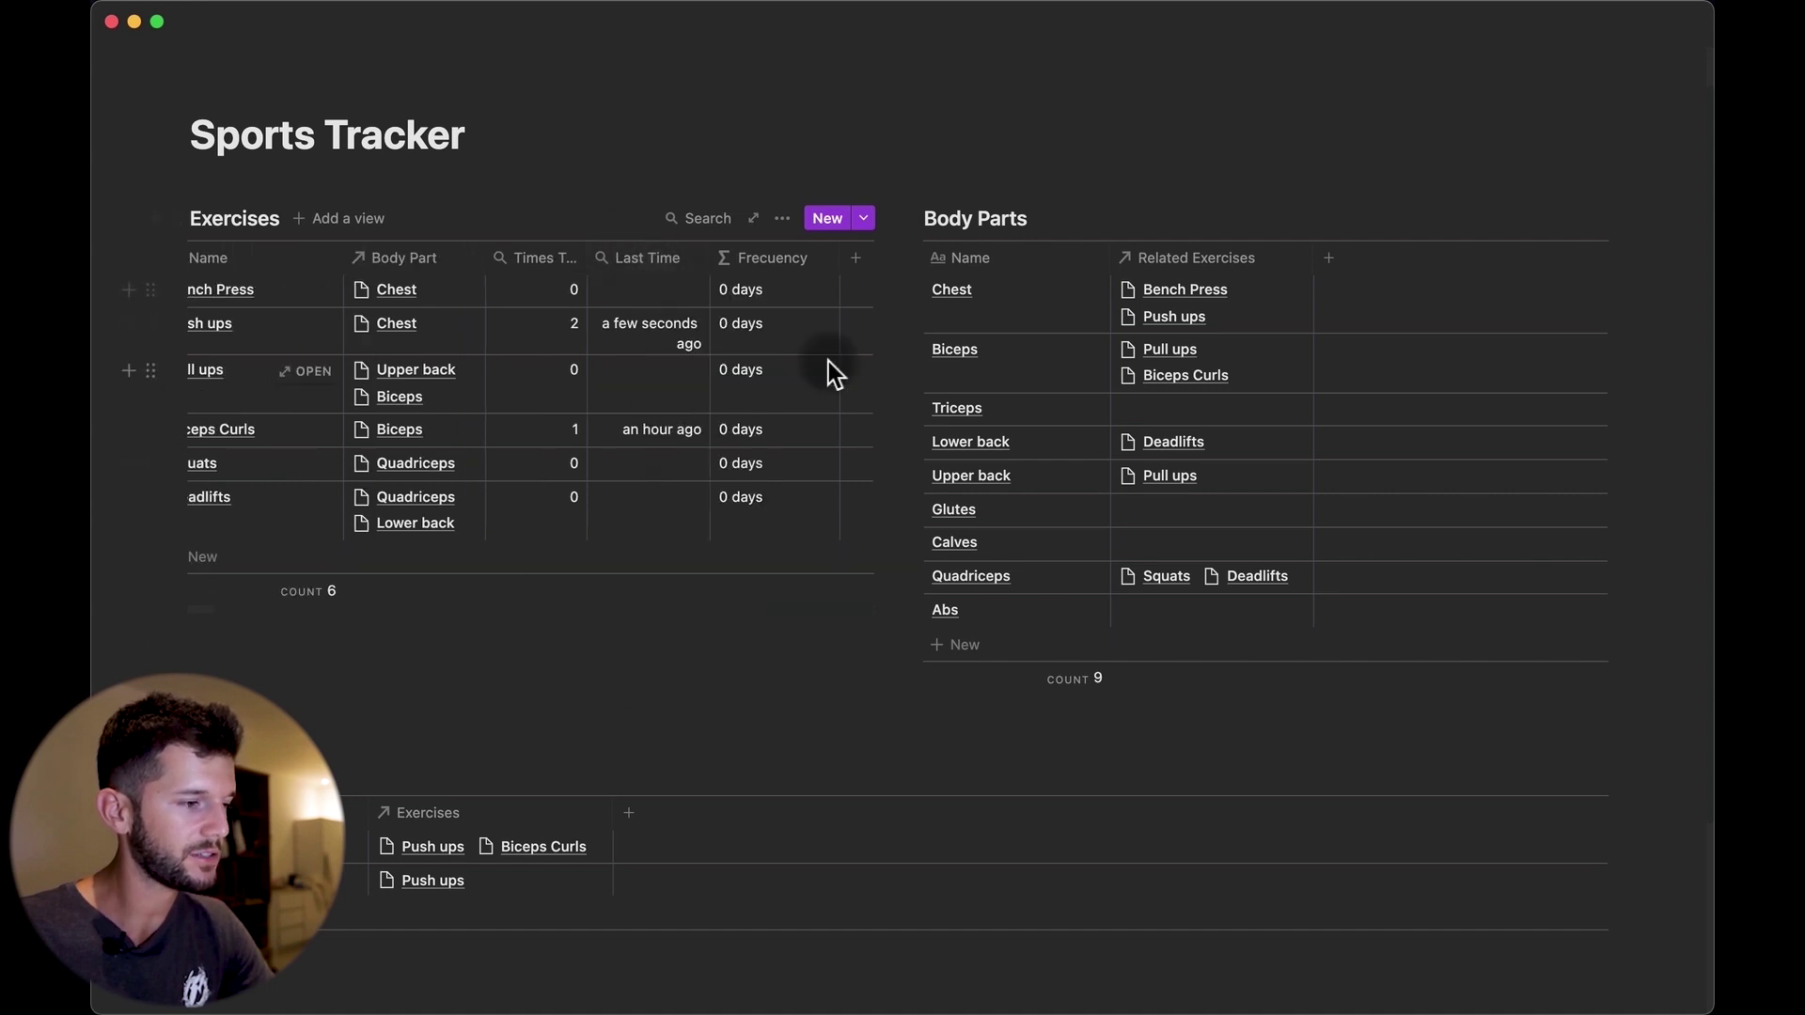
{"action": "key", "text": "alt"}
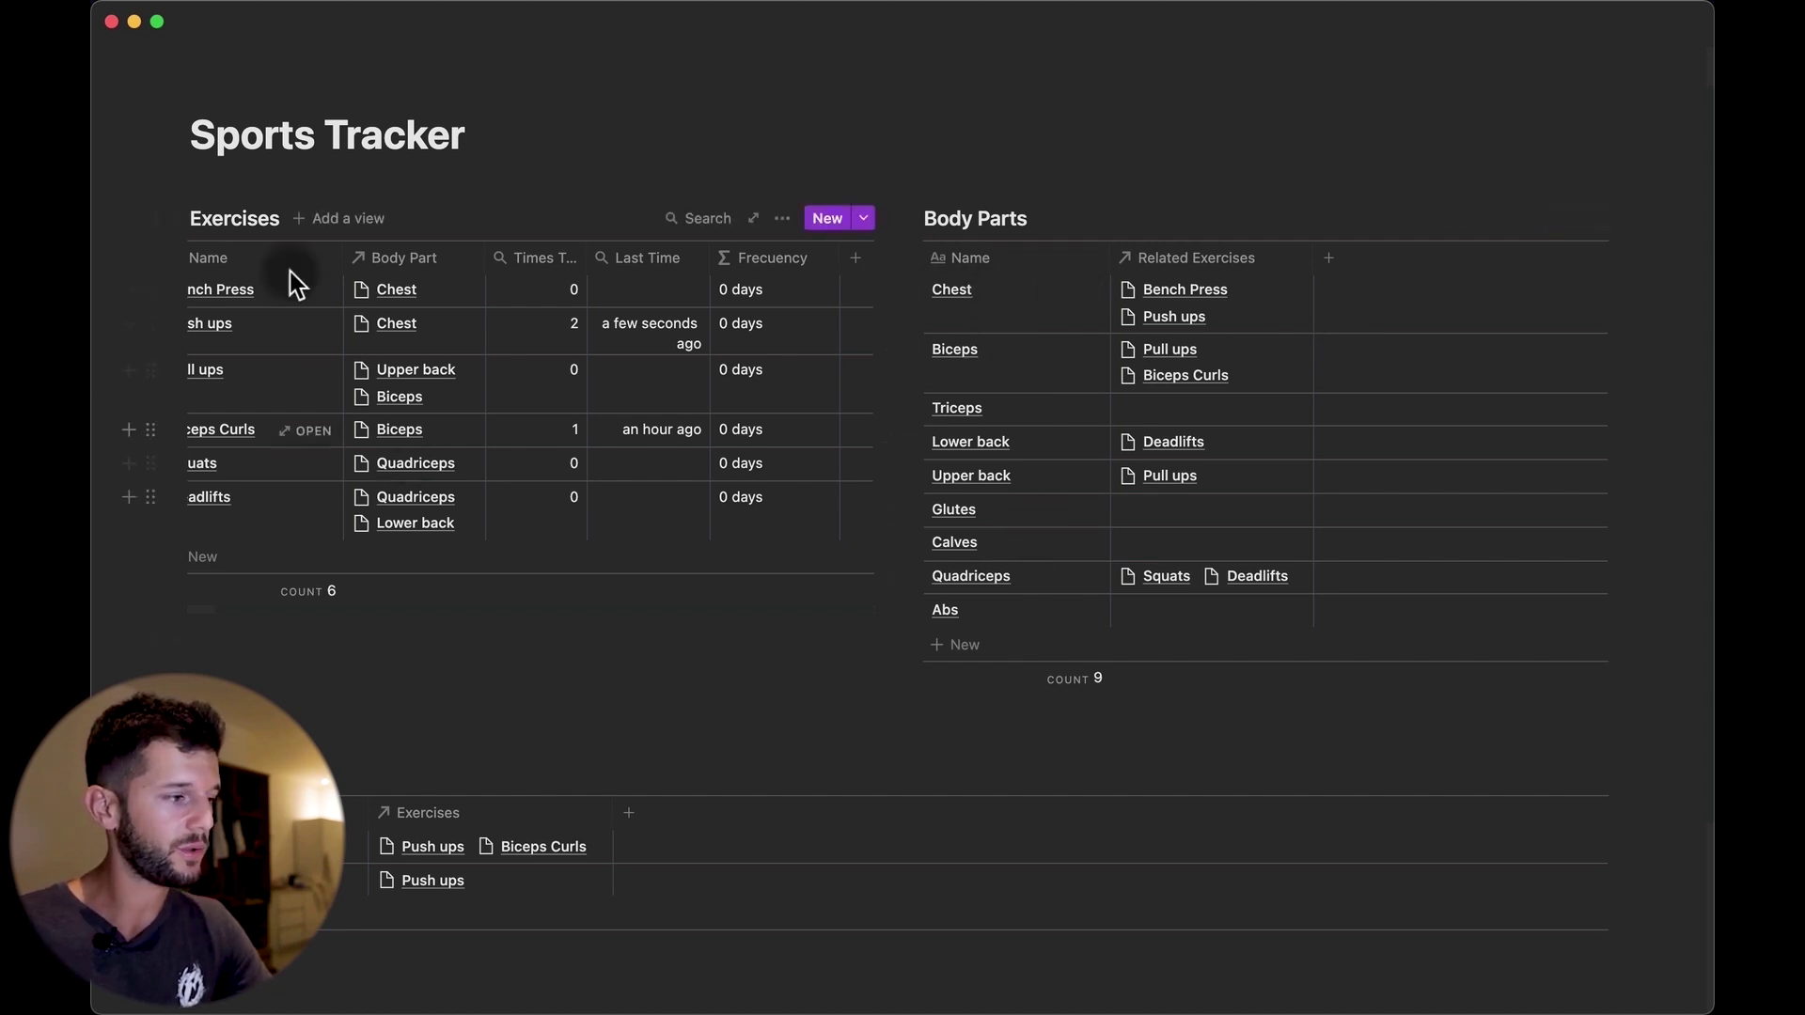
{"action": "scroll", "coordinate": [346, 453], "scroll_direction": "left", "scroll_amount": 2}
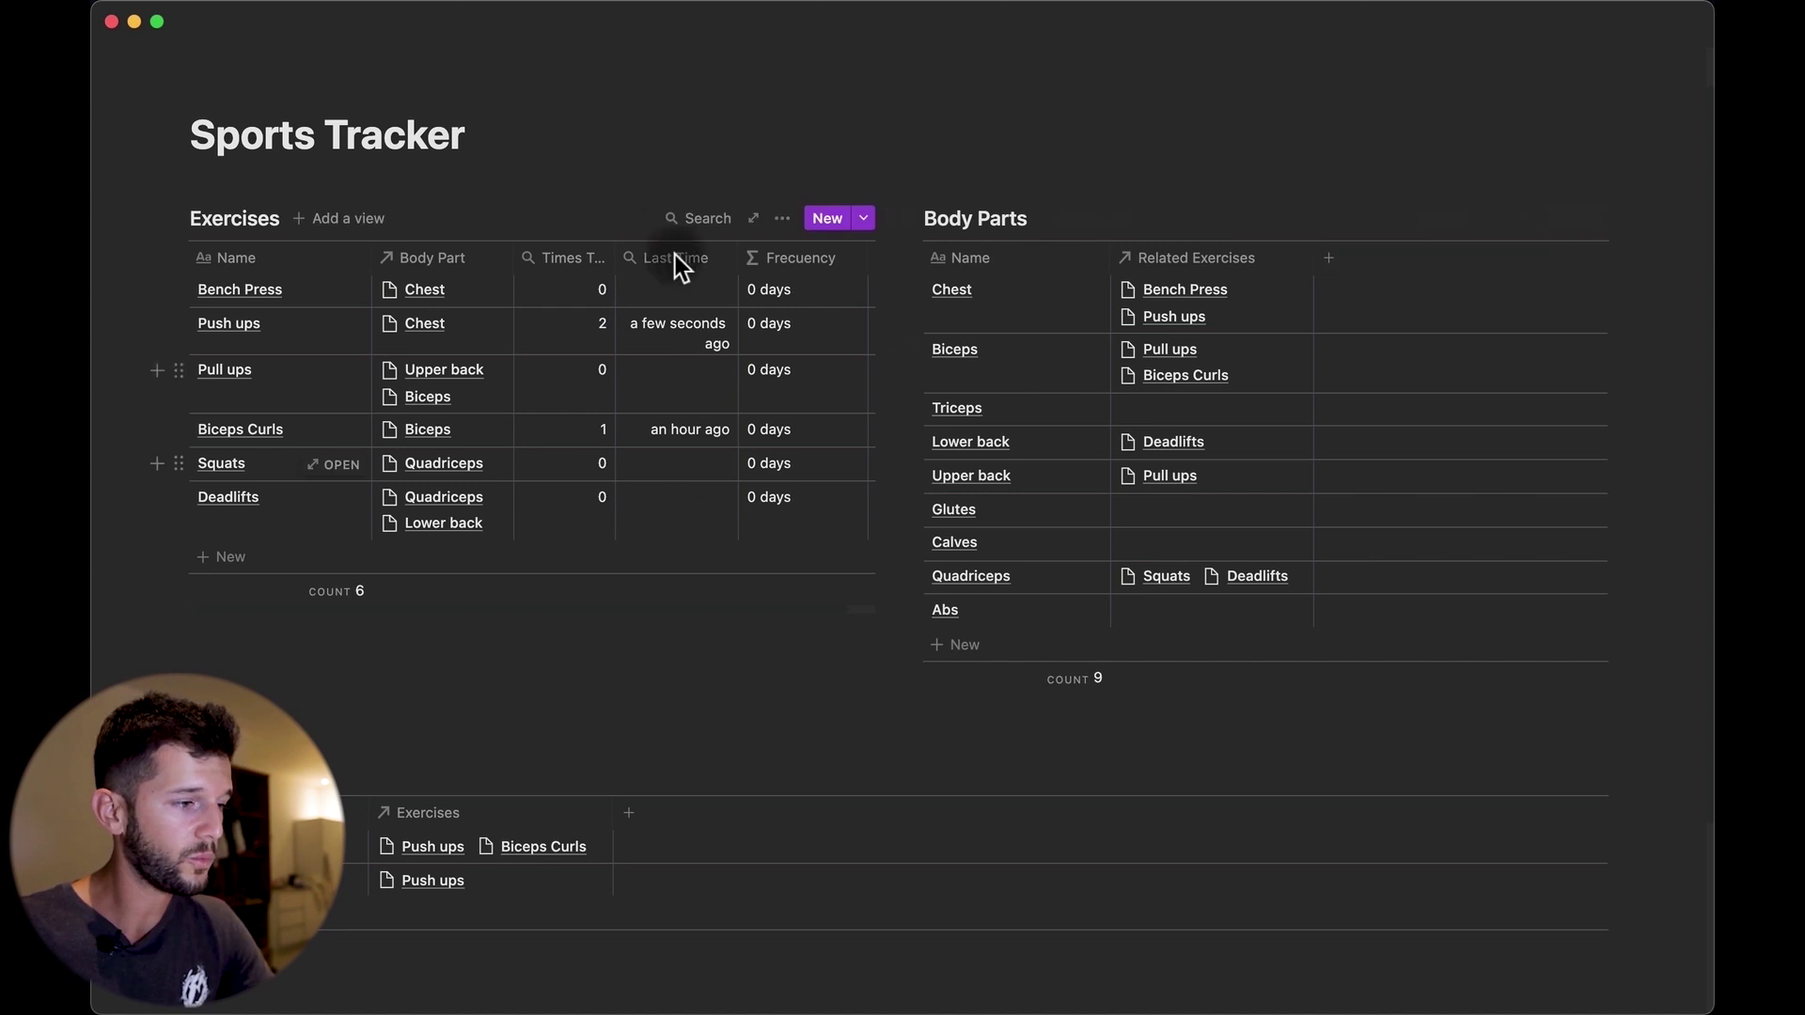
Add a Last Time Trained rollup to Body Parts through Related Exercises, showing exercise names
{"action": "left_click", "coordinate": [1329, 259]}
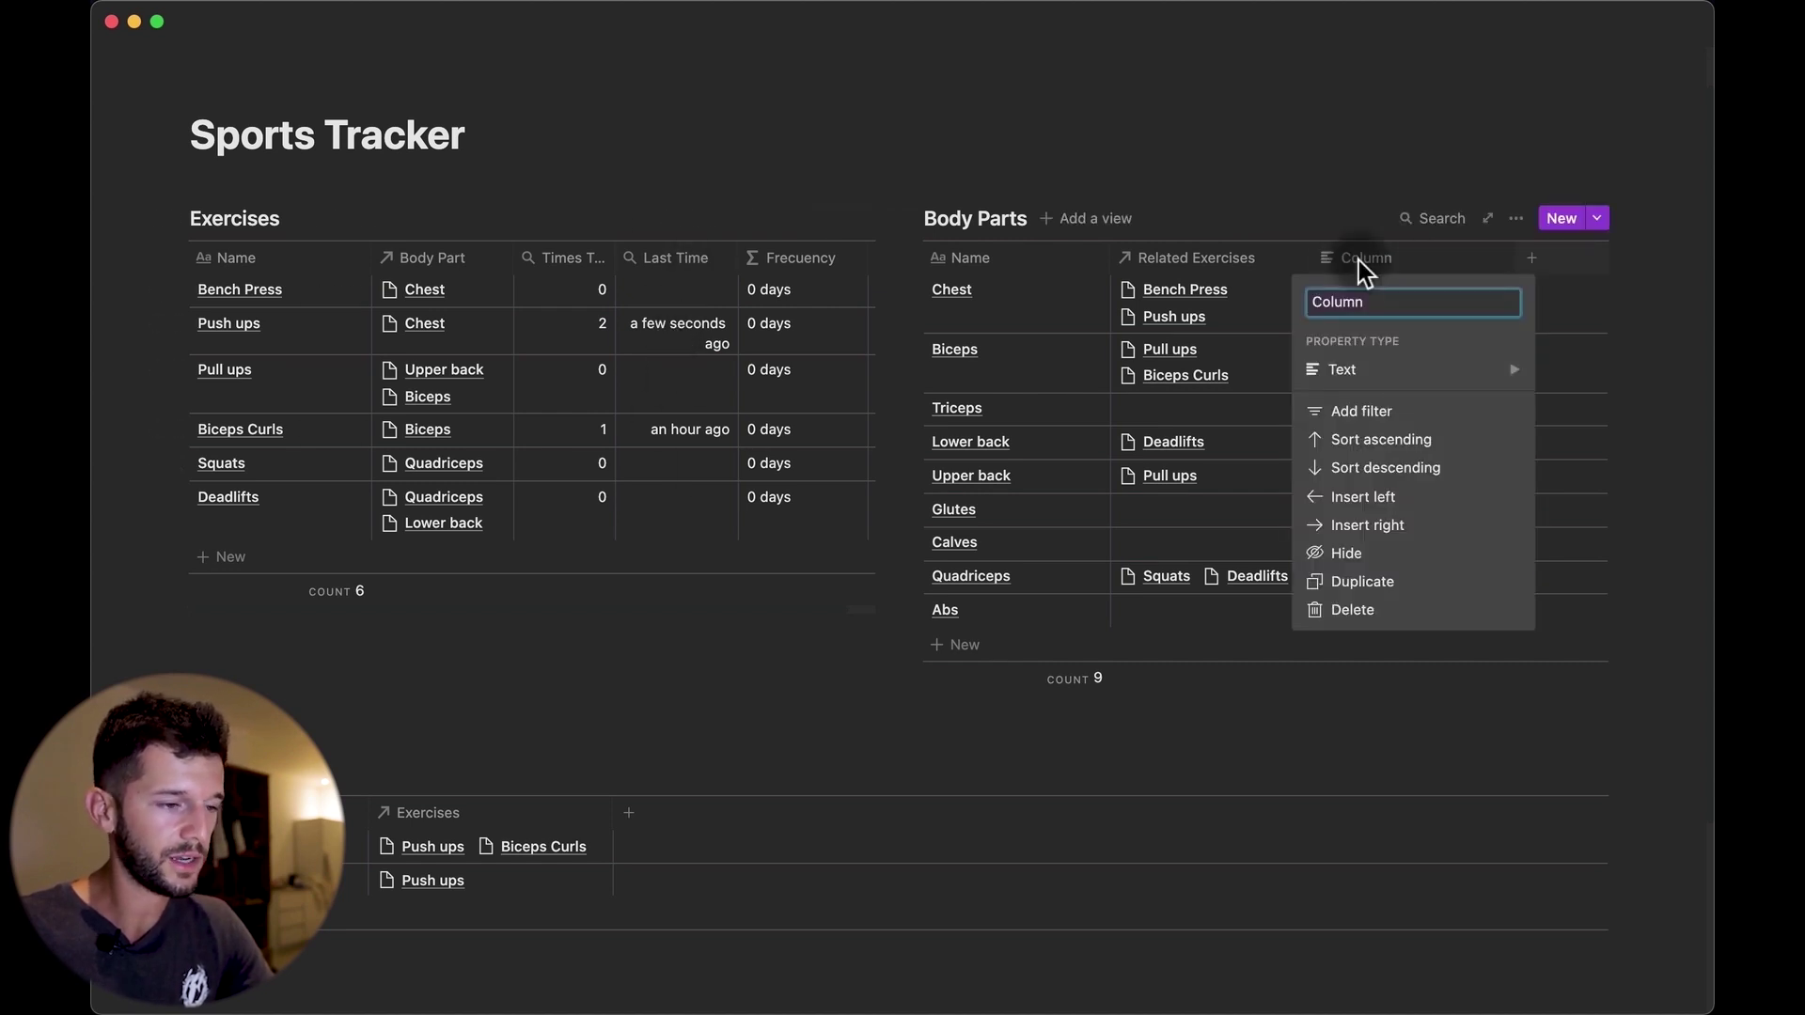
{"action": "type", "text": "Last Tim"}
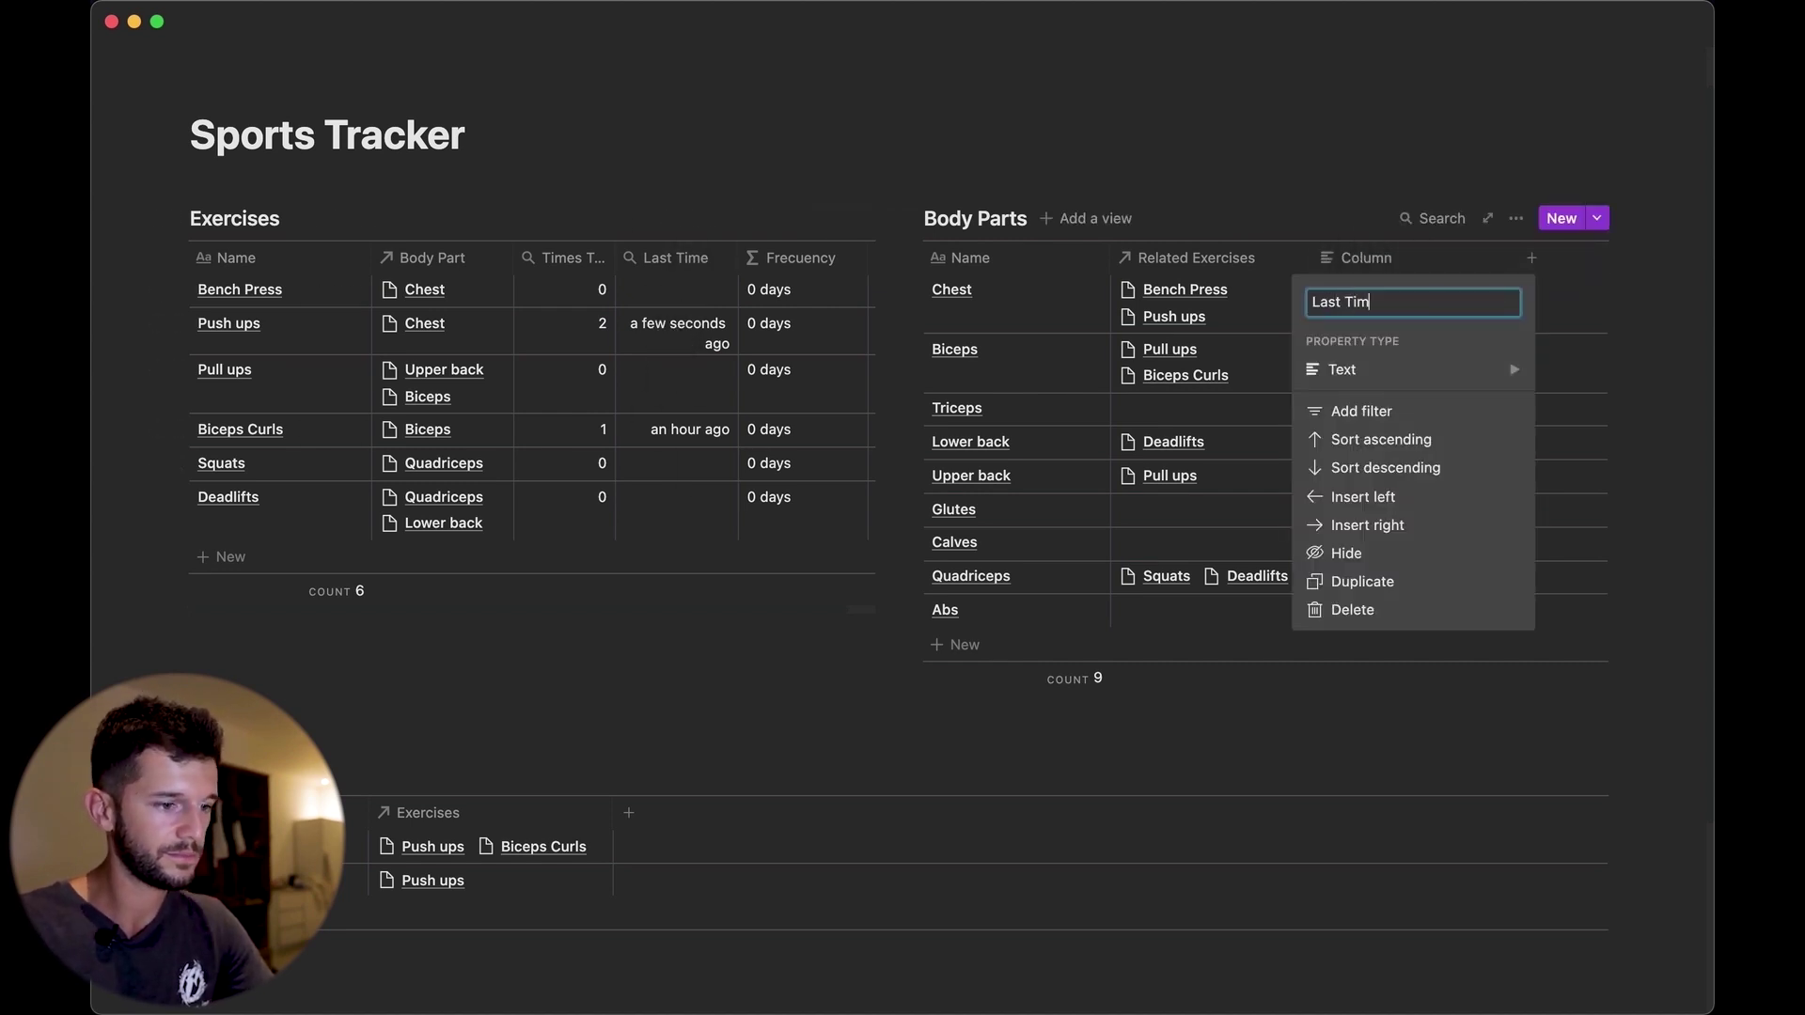
{"action": "type", "text": "e Trained"}
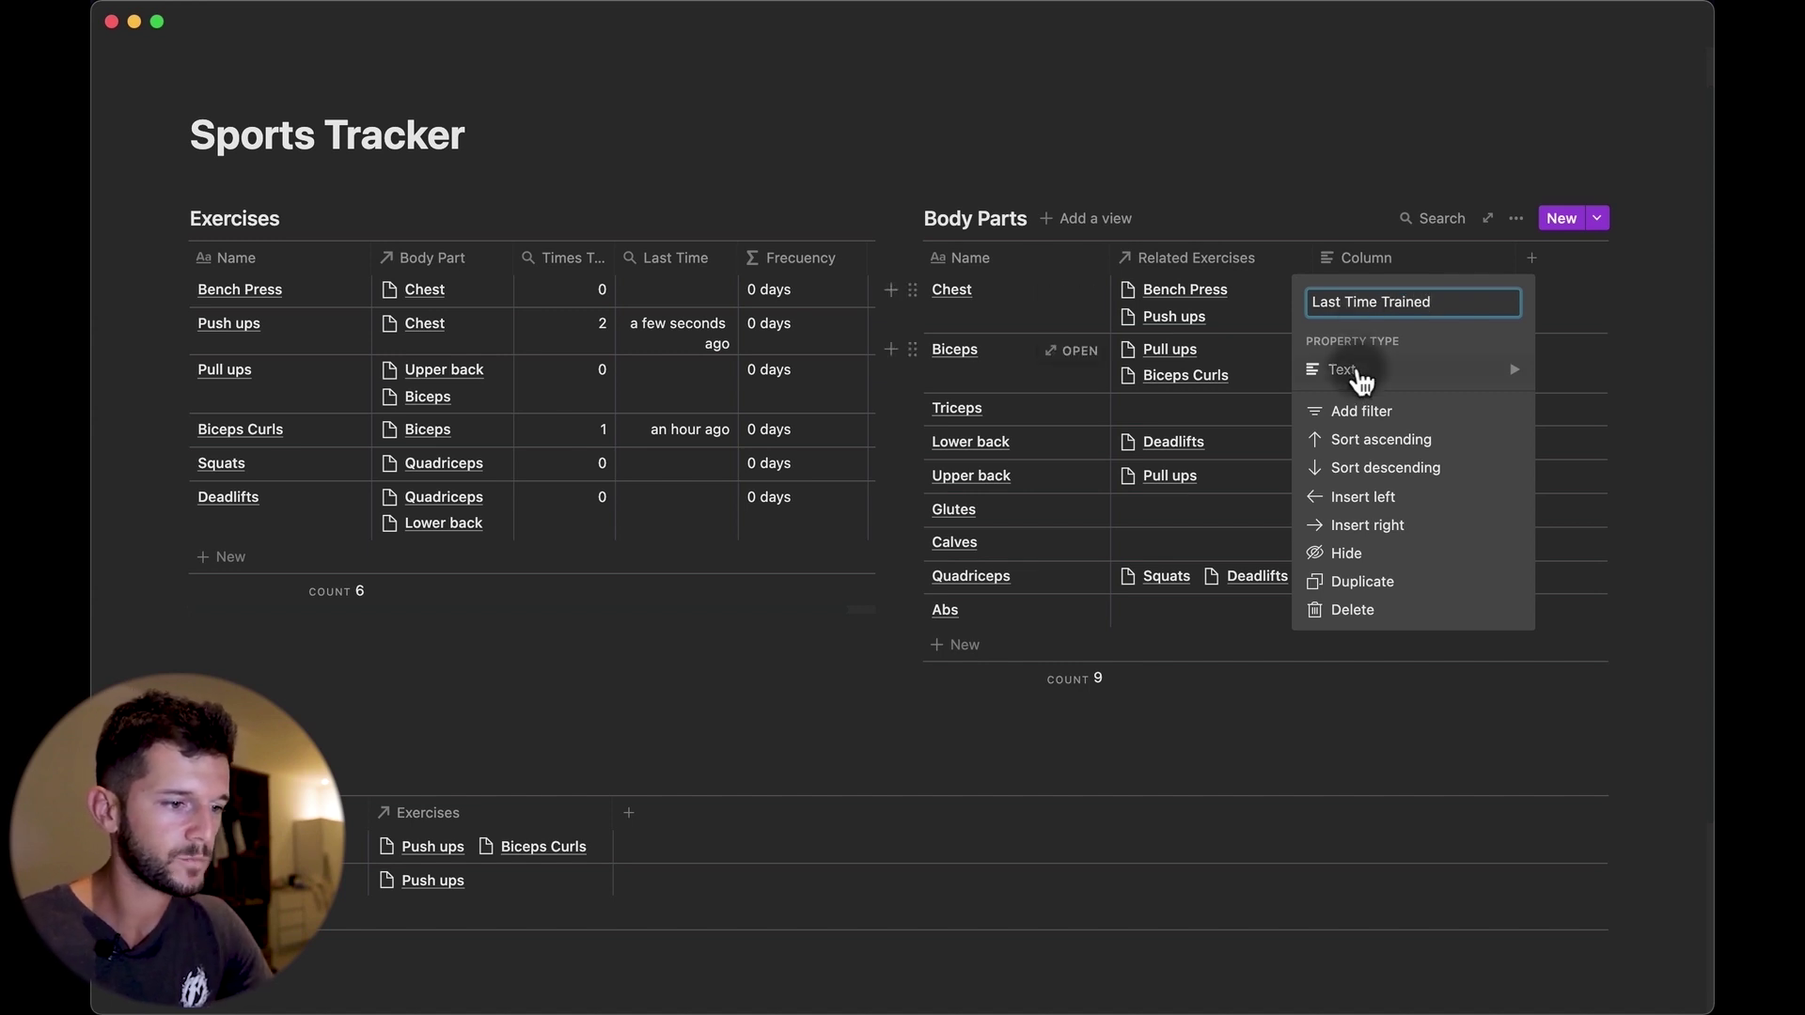
{"action": "left_click", "coordinate": [1358, 372]}
{"action": "left_click", "coordinate": [1186, 598]}
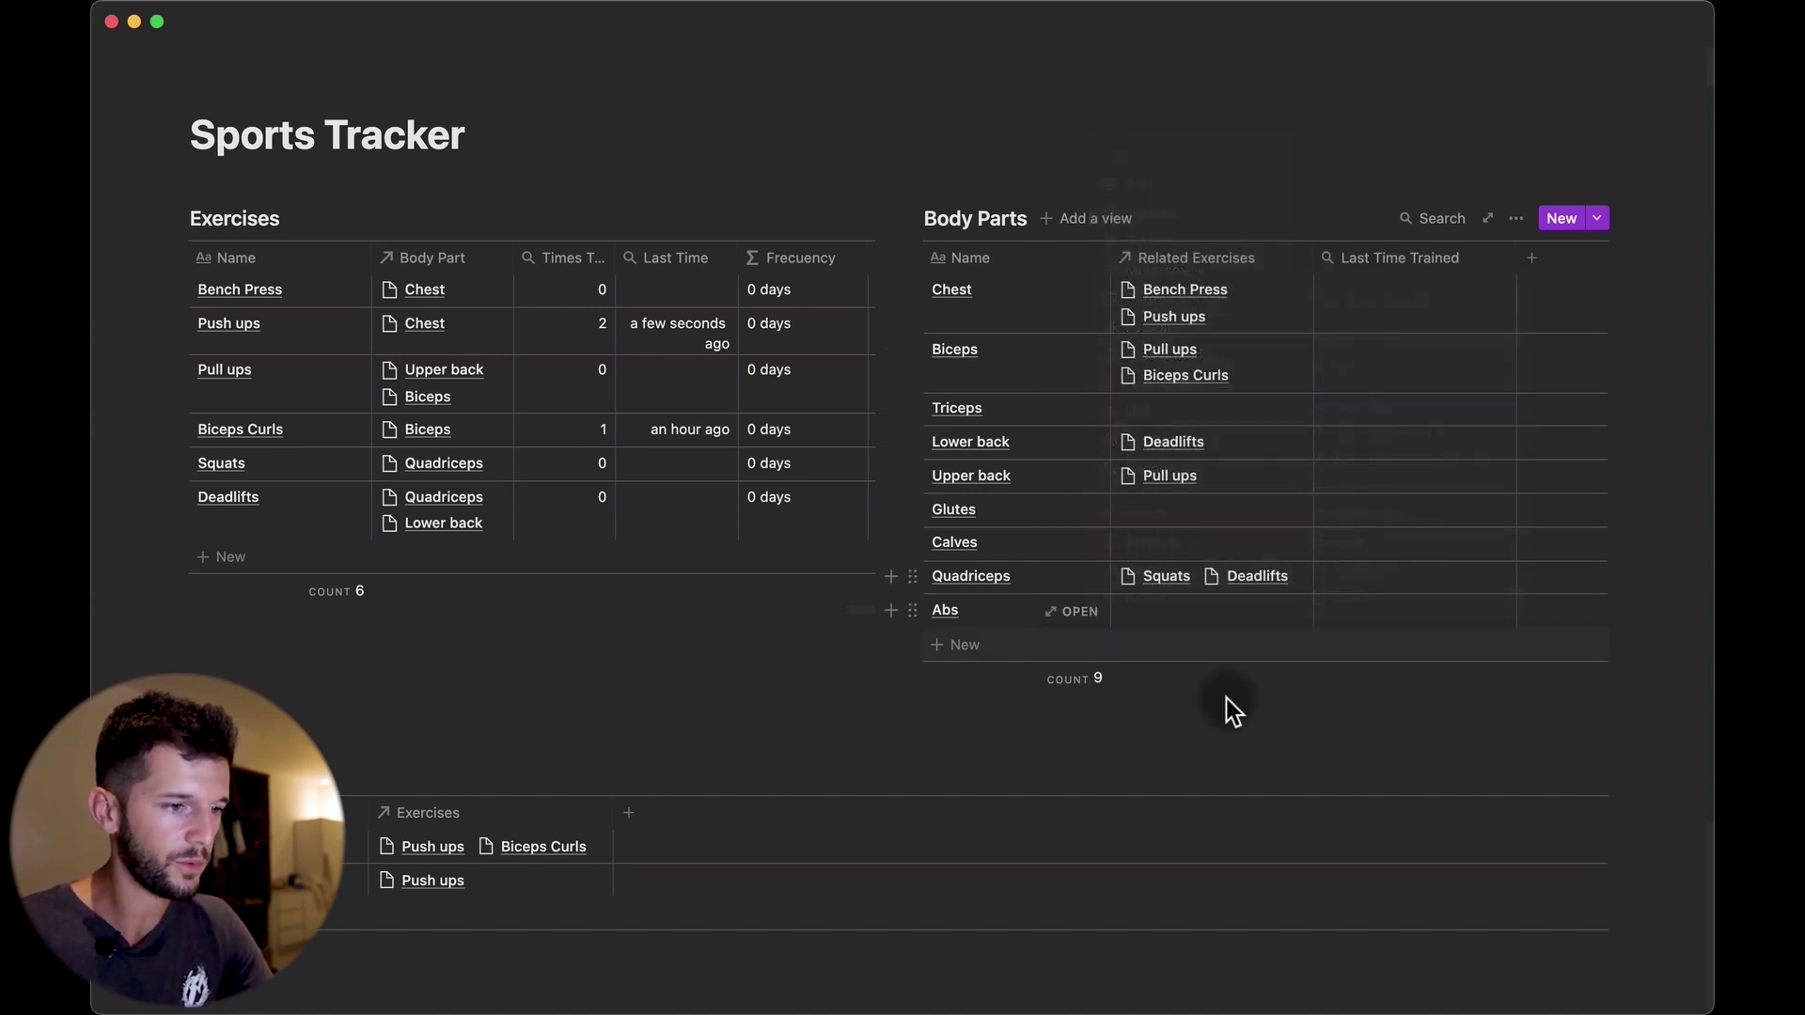
{"action": "left_click", "coordinate": [1367, 315]}
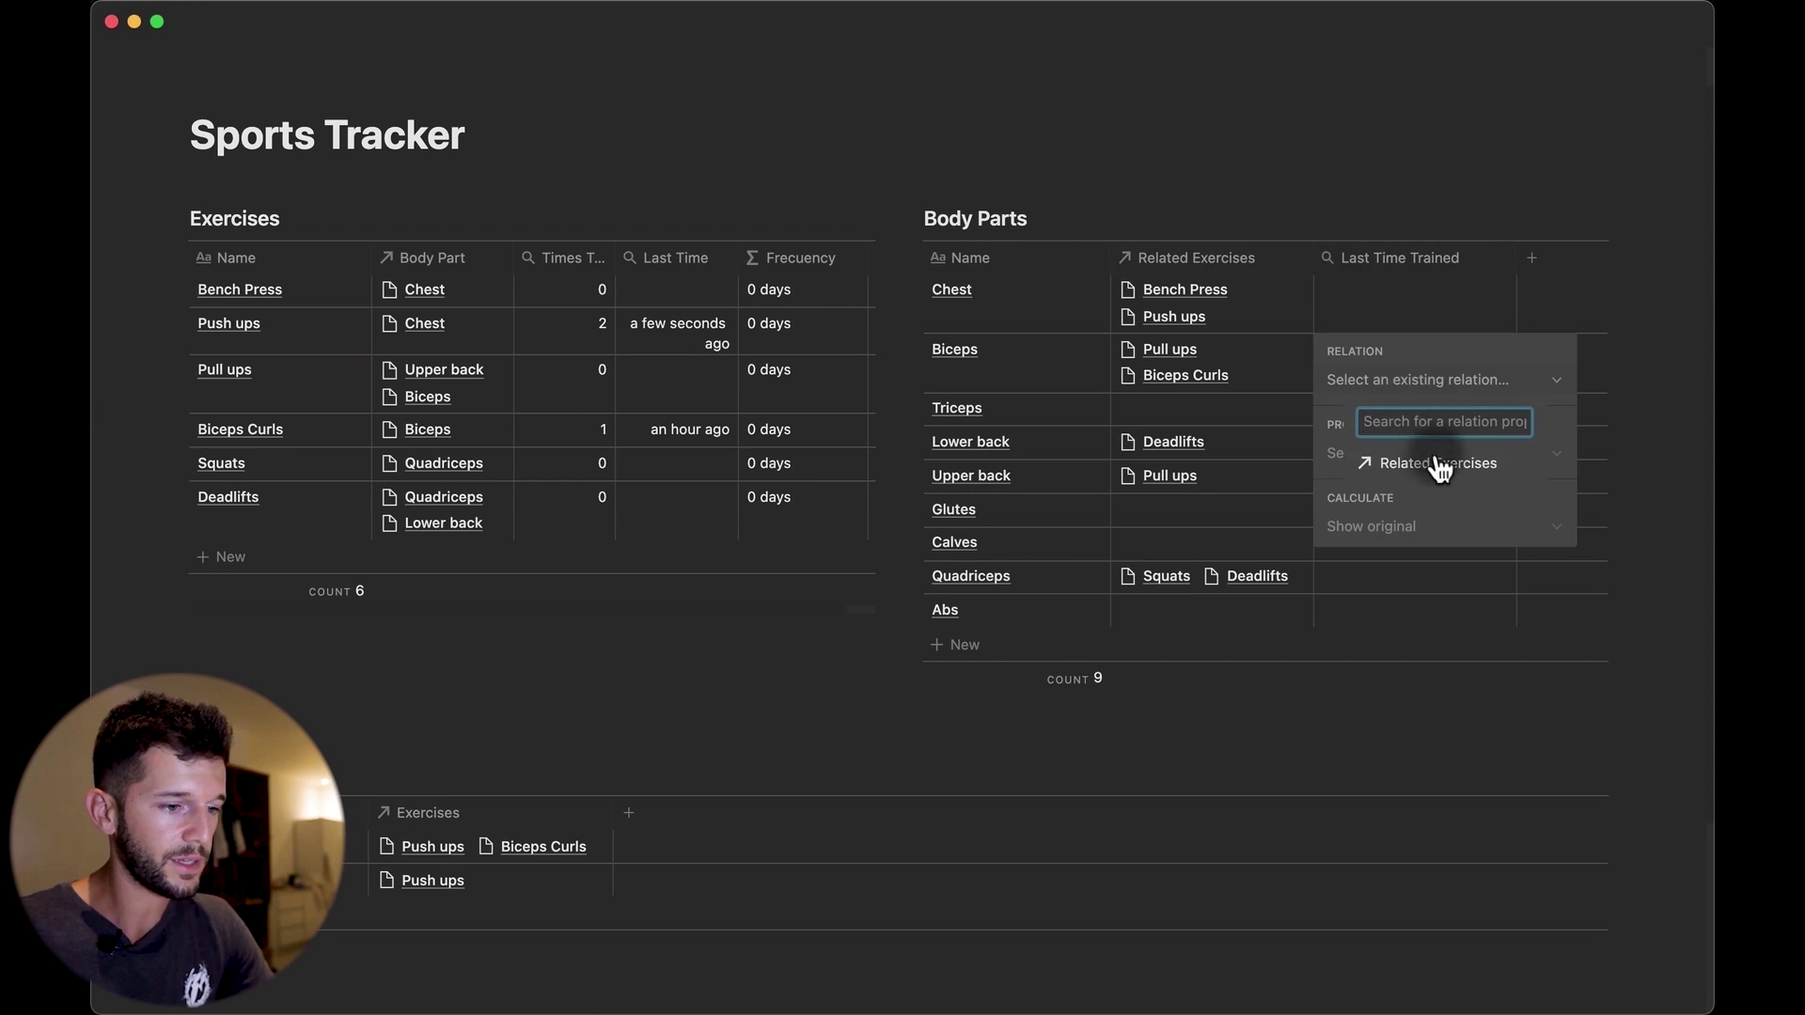
{"action": "left_click", "coordinate": [1402, 466]}
{"action": "left_click", "coordinate": [1371, 456]}
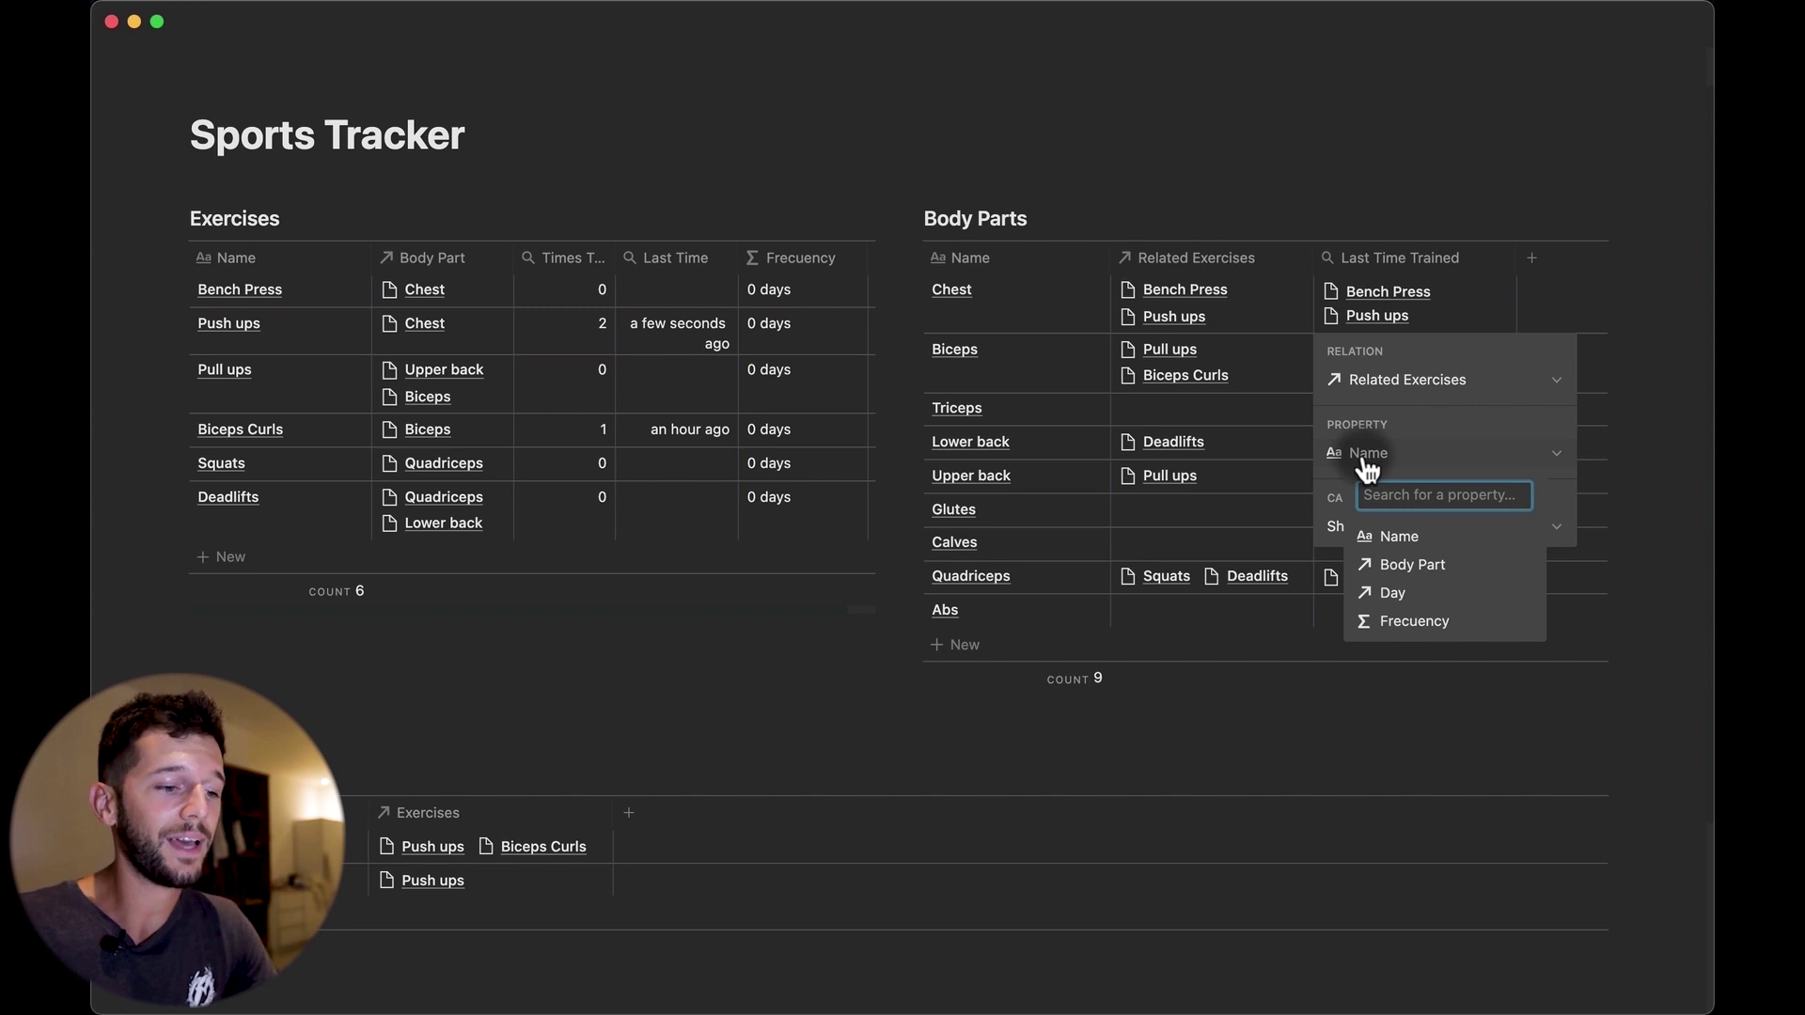
{"action": "key", "text": "Escape"}
{"action": "key", "text": "Escape"}
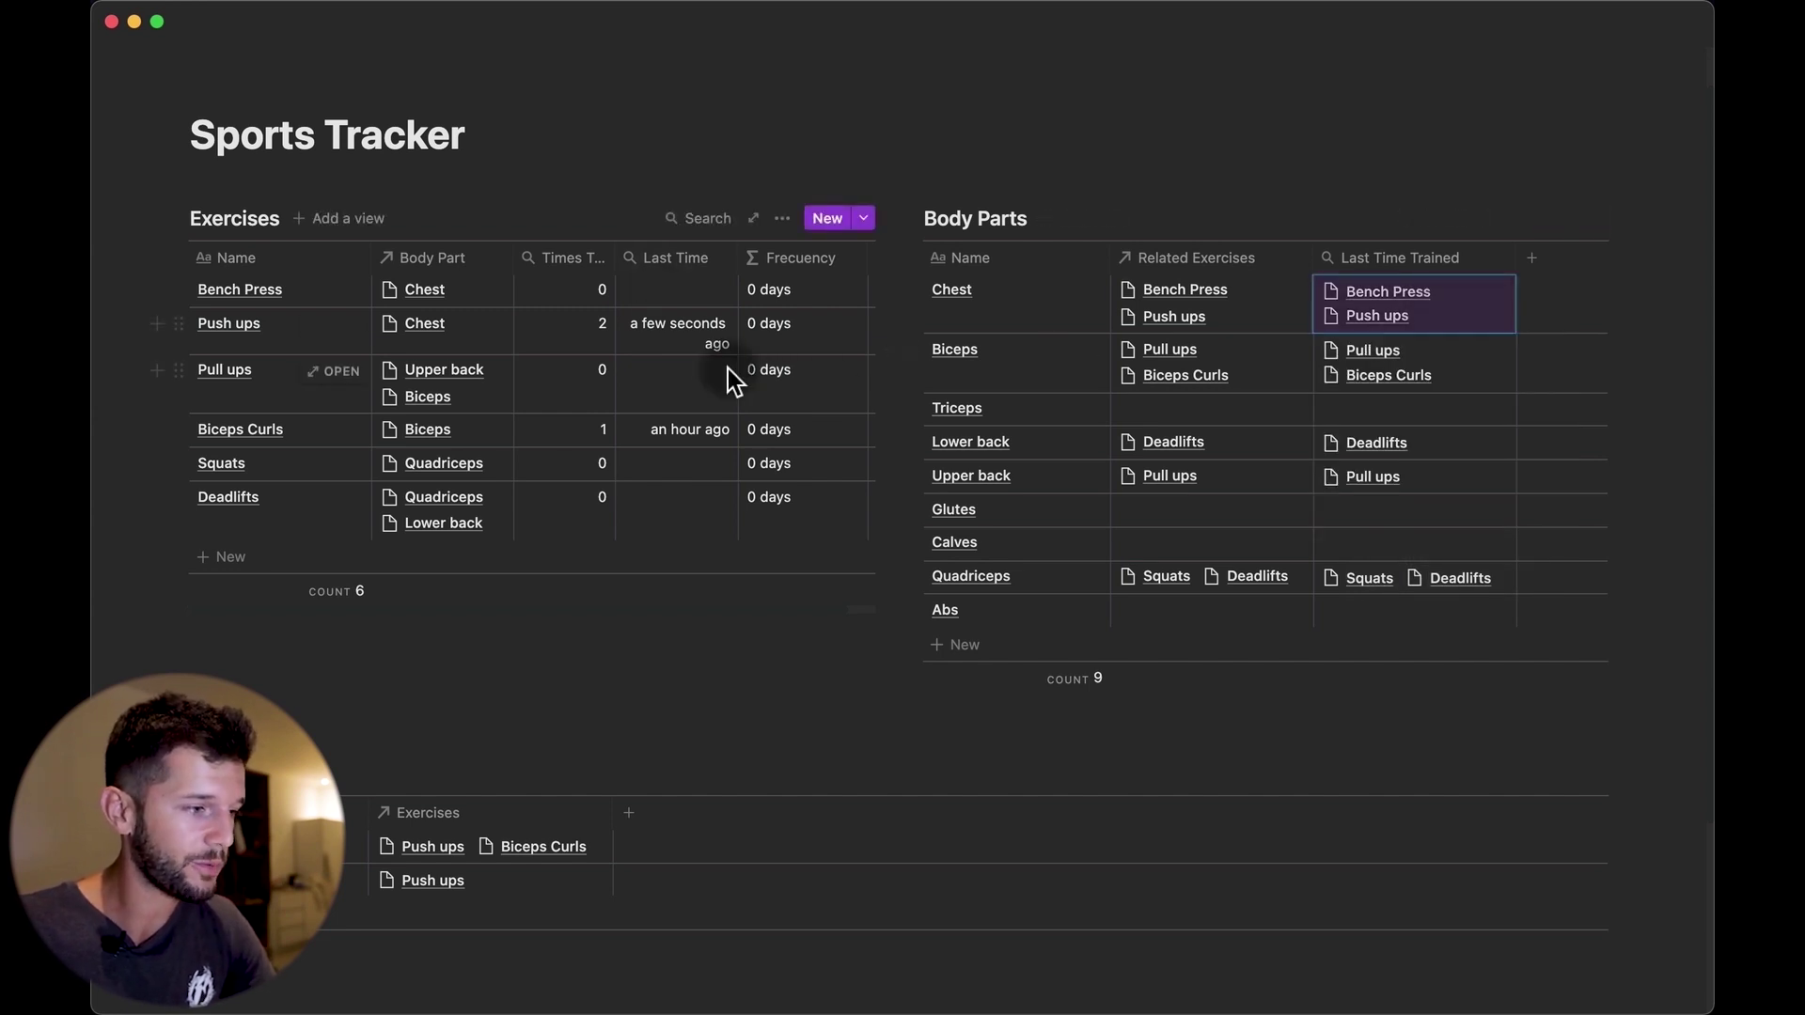
Add a Last Time For Rollup formula prop("Last Time") to Exercises and hide the column
{"action": "scroll", "coordinate": [737, 381], "scroll_direction": "right", "scroll_amount": 1}
{"action": "left_click", "coordinate": [861, 260]}
{"action": "type", "text": "Last "}
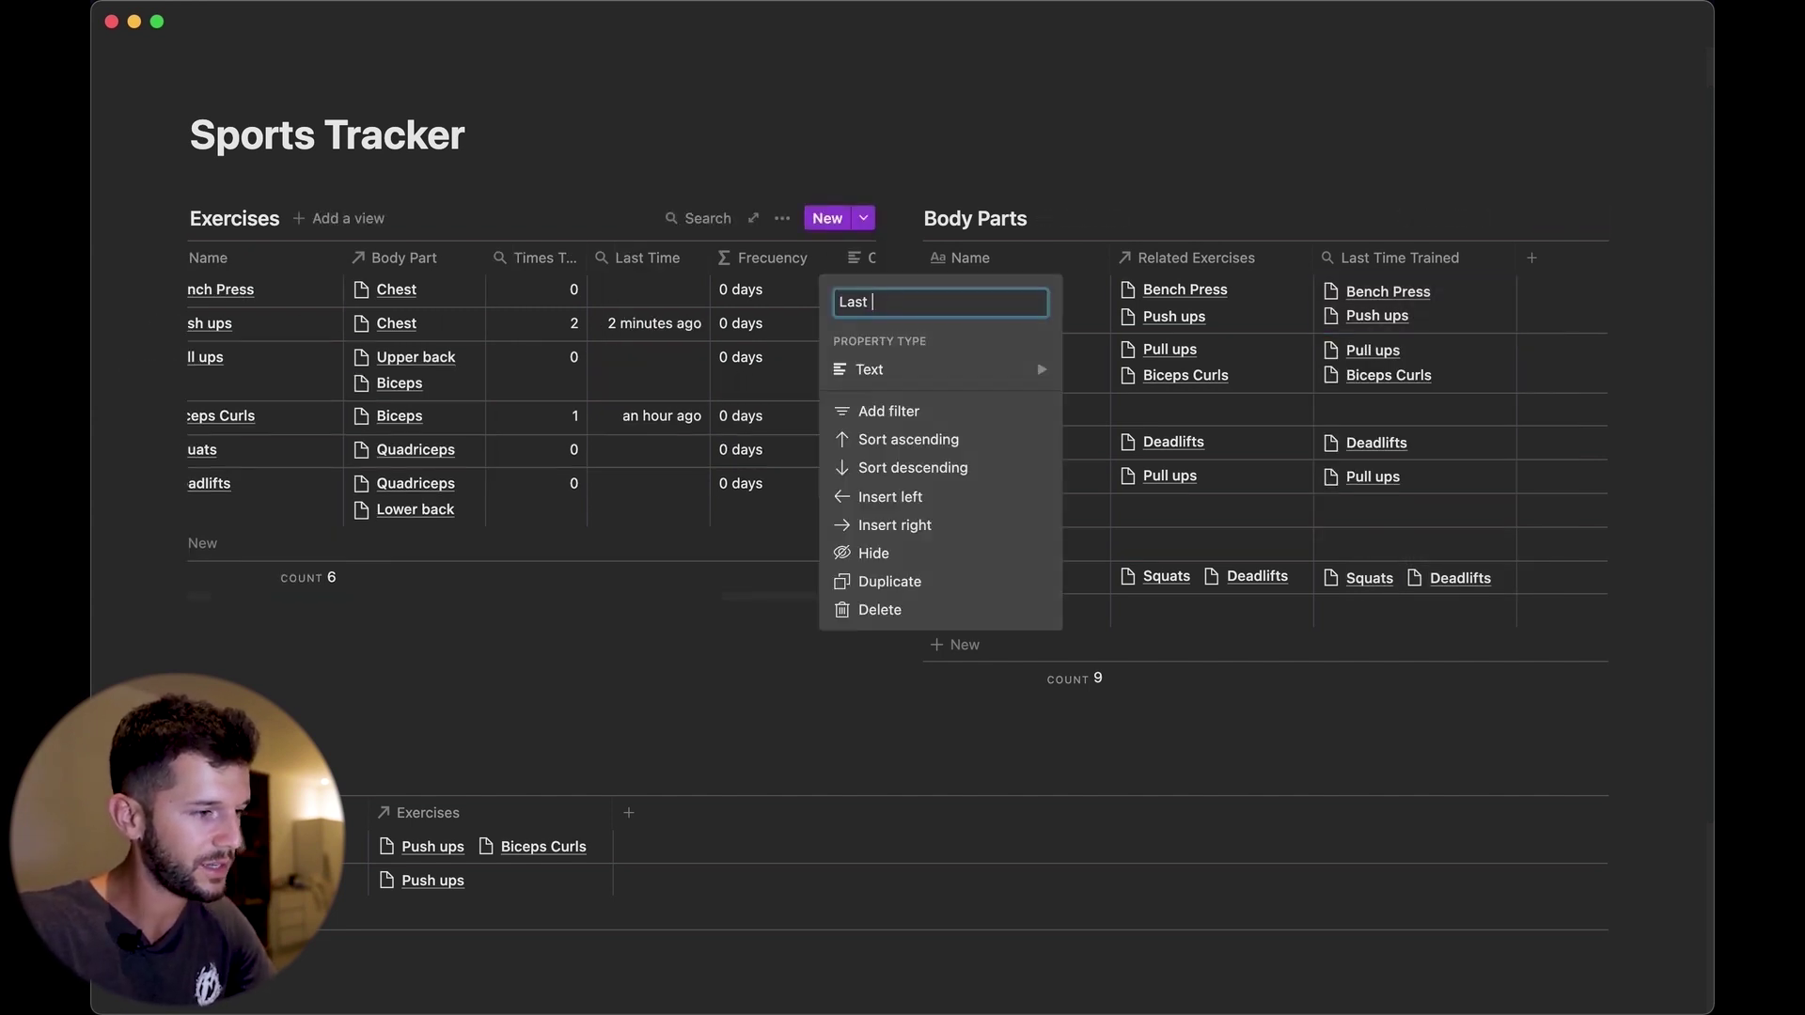
{"action": "type", "text": "Time For Rollup"}
{"action": "mouse_move", "coordinate": [879, 370]}
{"action": "left_click", "coordinate": [1112, 539]}
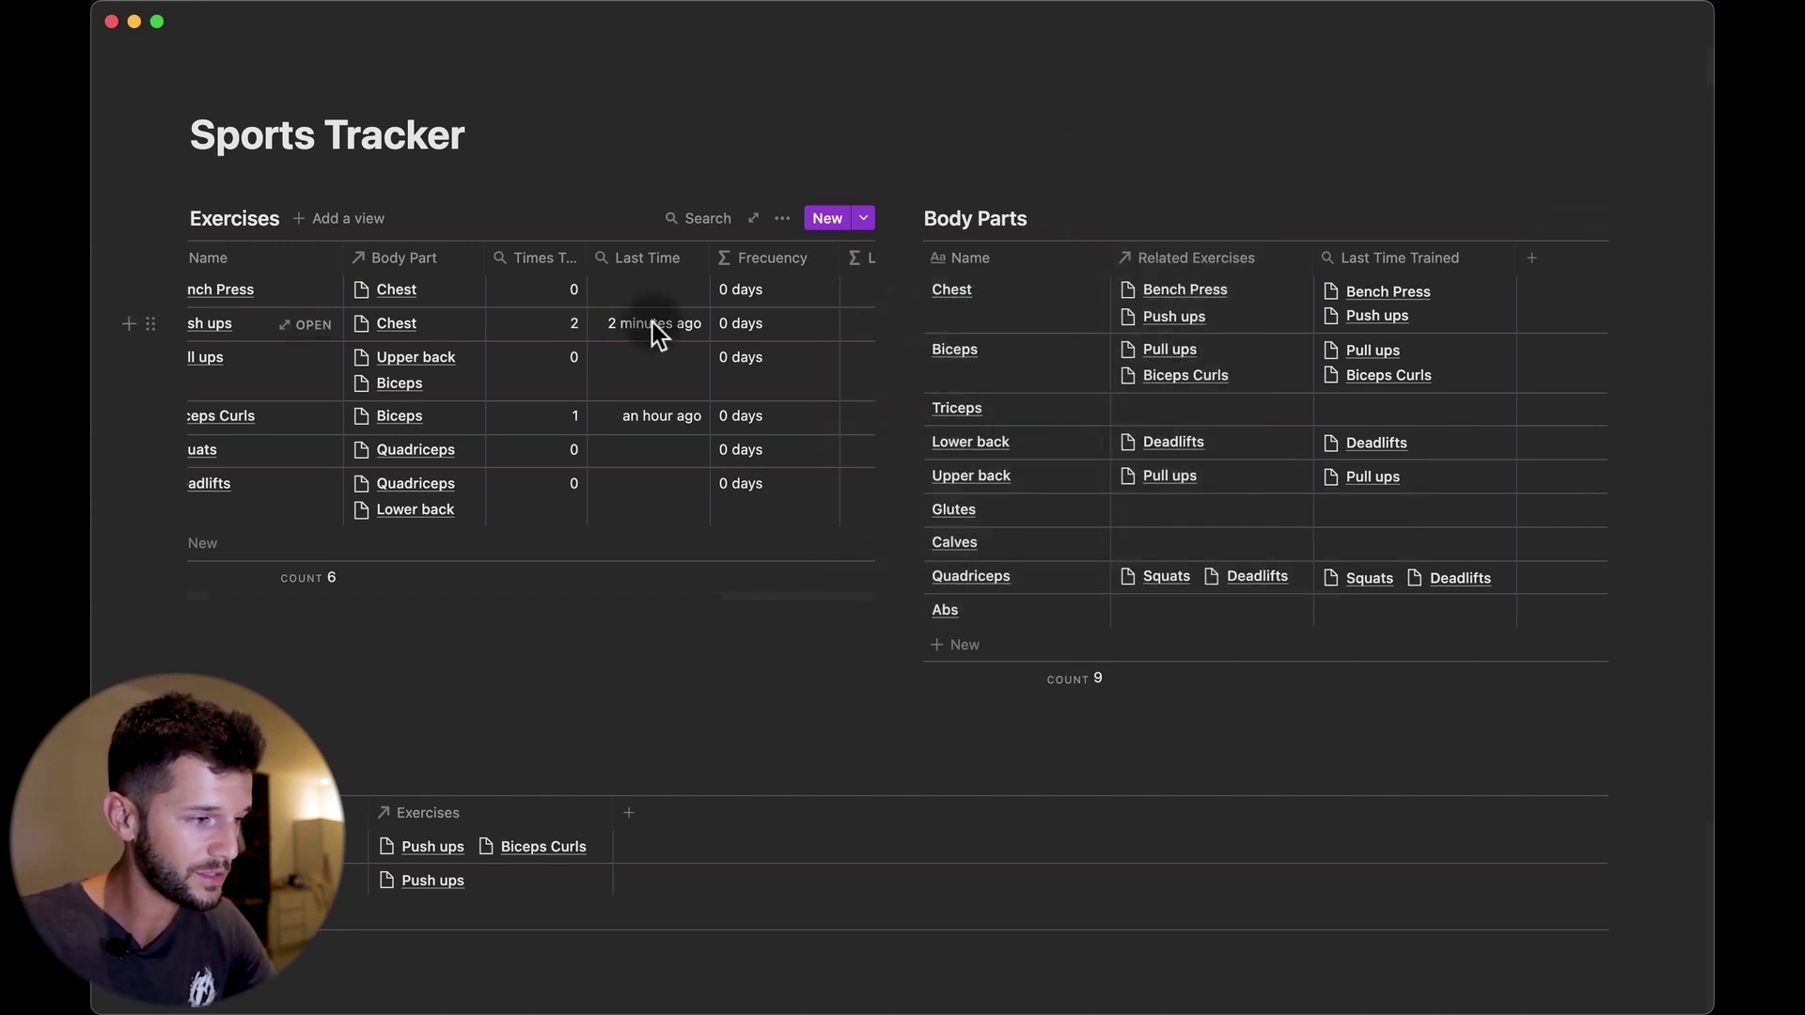
{"action": "left_click", "coordinate": [854, 330]}
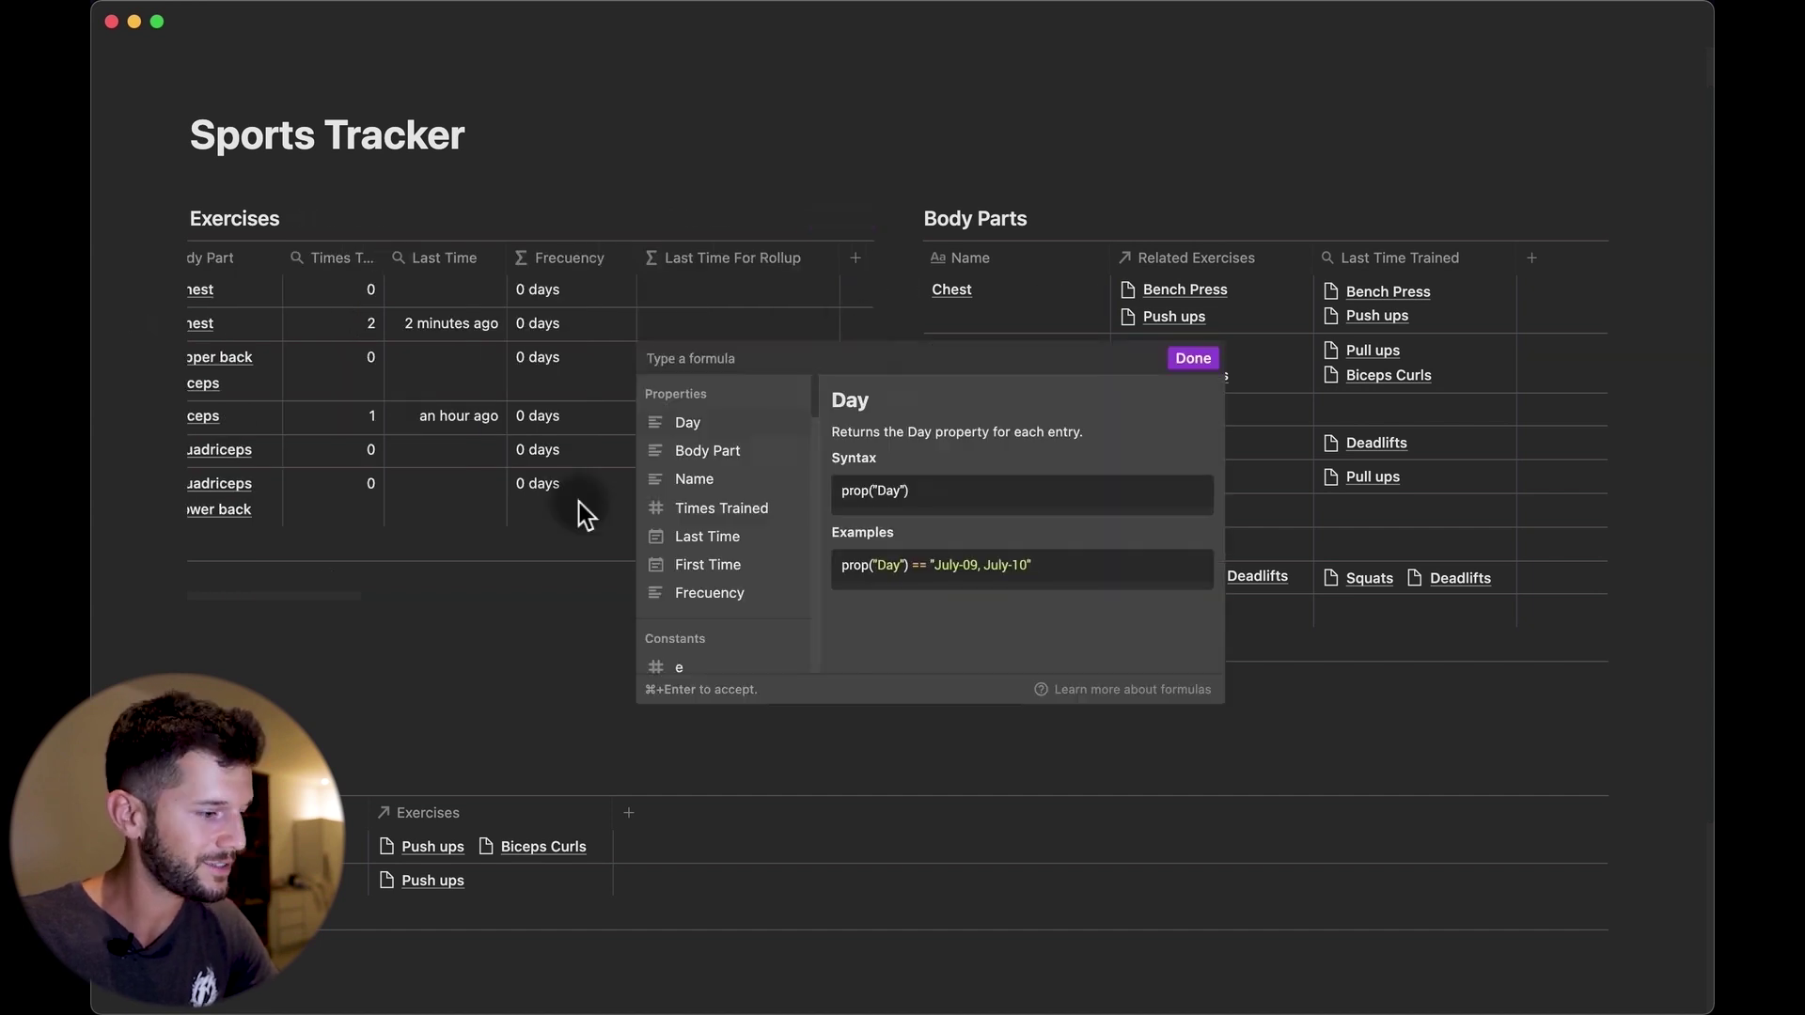
{"action": "left_click", "coordinate": [701, 536]}
{"action": "left_click", "coordinate": [1192, 359]}
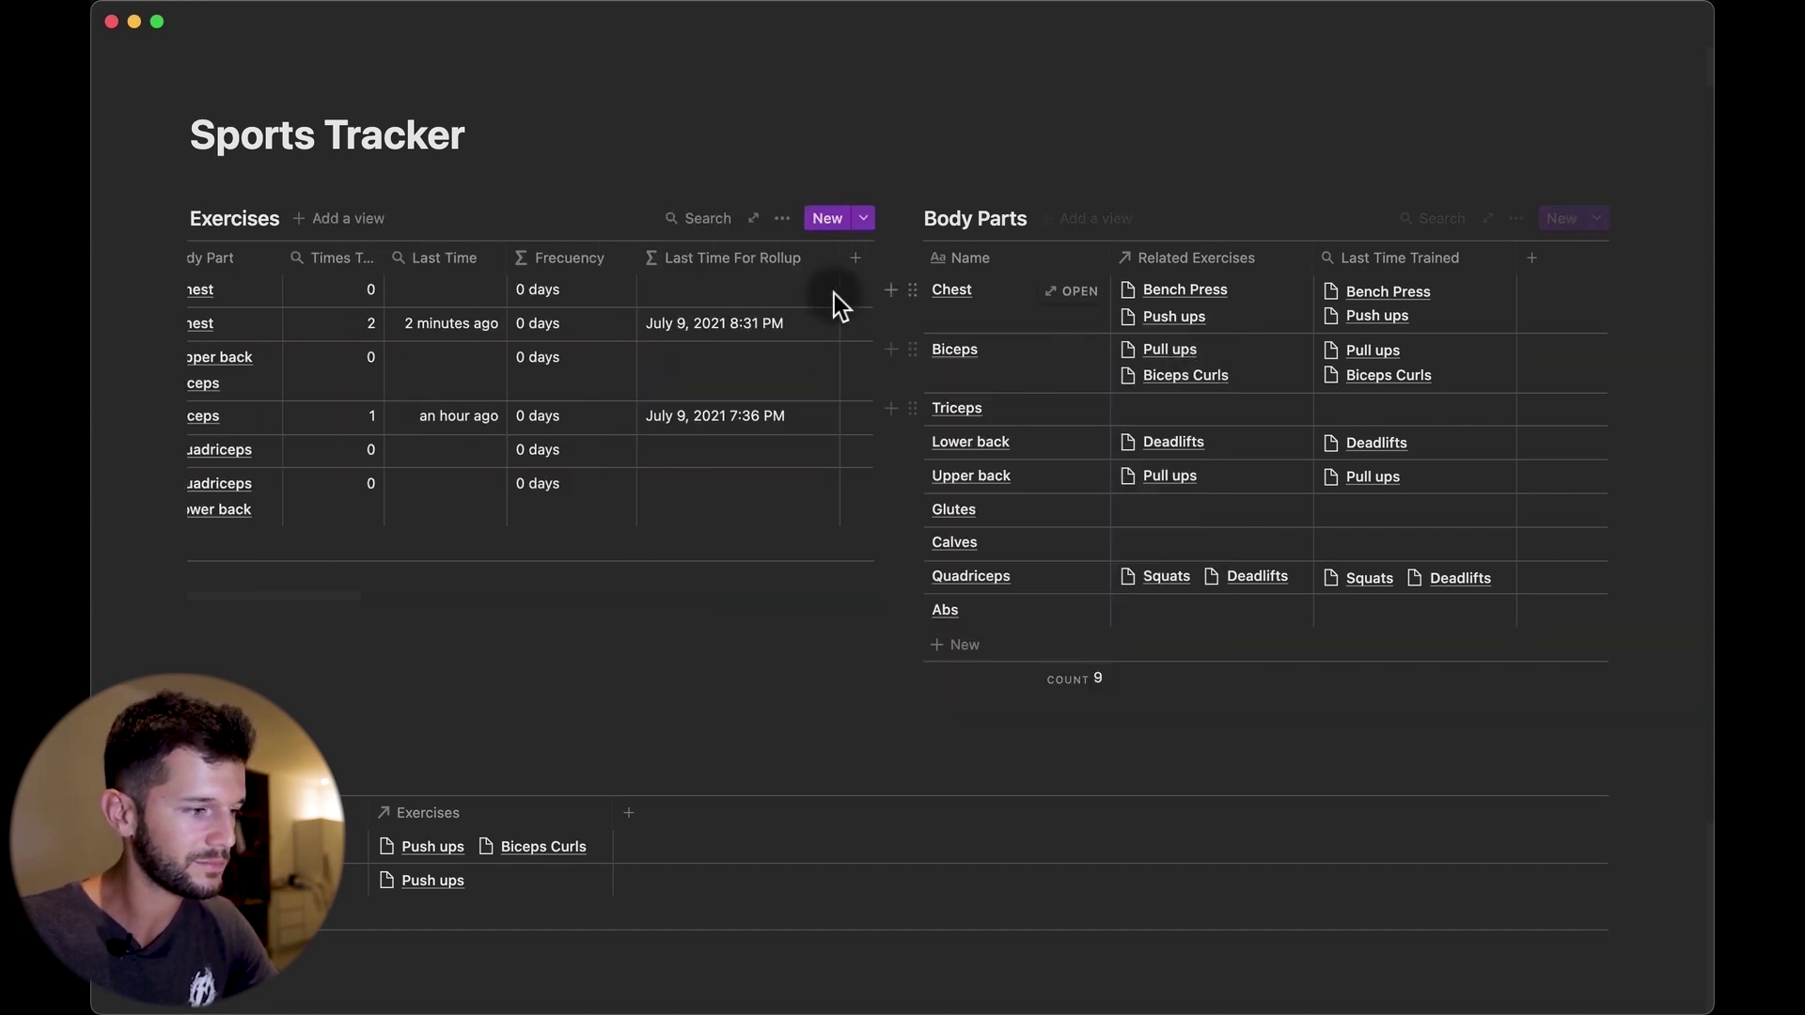
{"action": "left_click", "coordinate": [705, 258]}
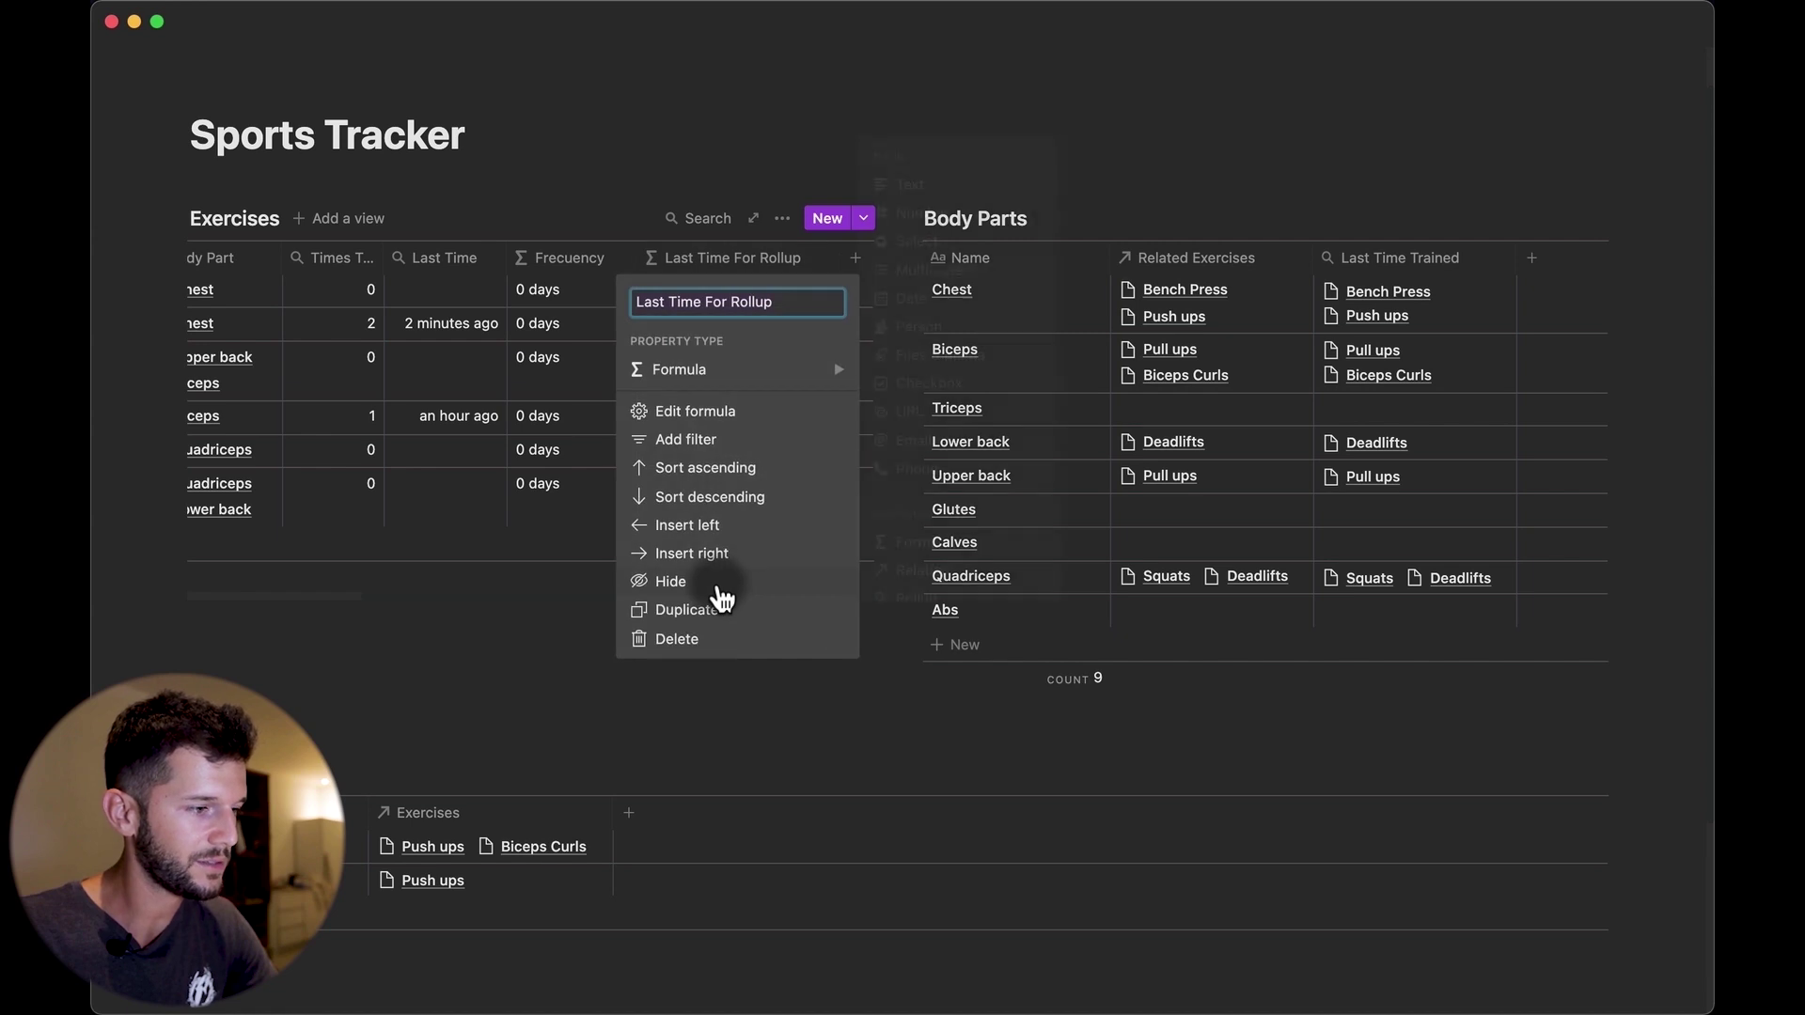
{"action": "left_click", "coordinate": [712, 587]}
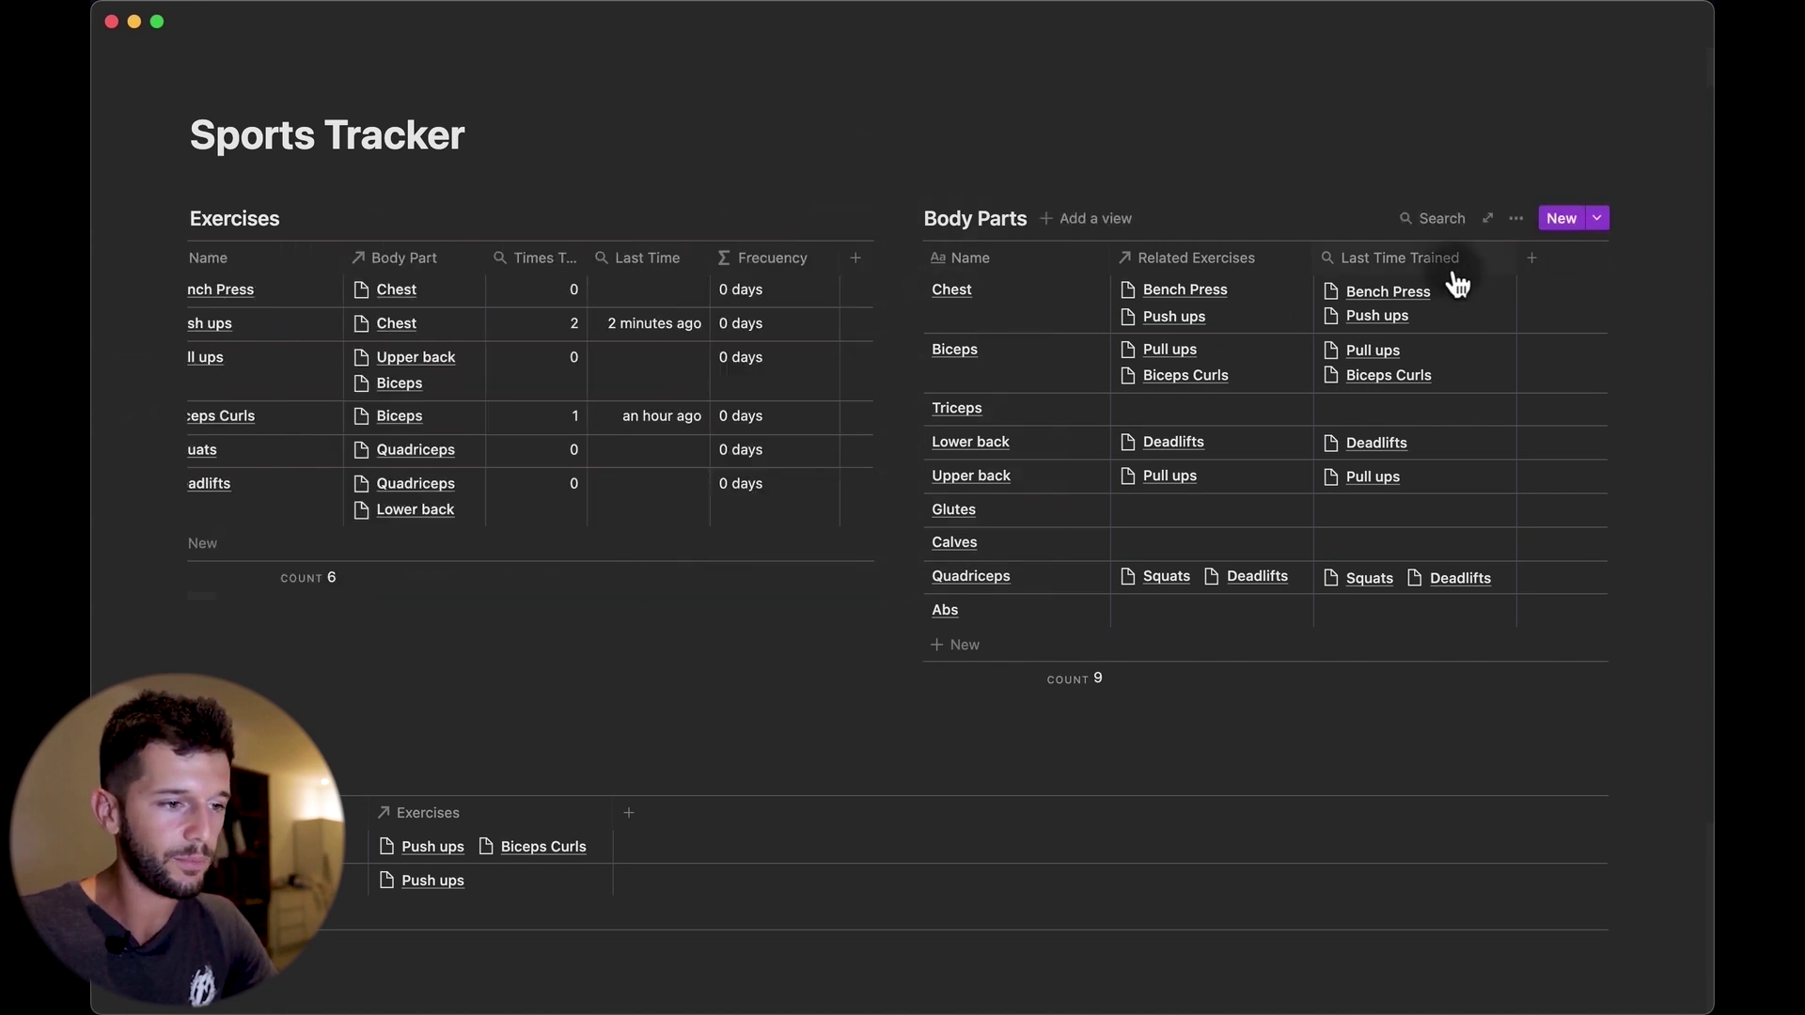
Set Last Time Trained to roll up Last Time For Rollup as Latest date, and narrow the column
{"action": "left_click", "coordinate": [1395, 306]}
{"action": "left_click", "coordinate": [1364, 453]}
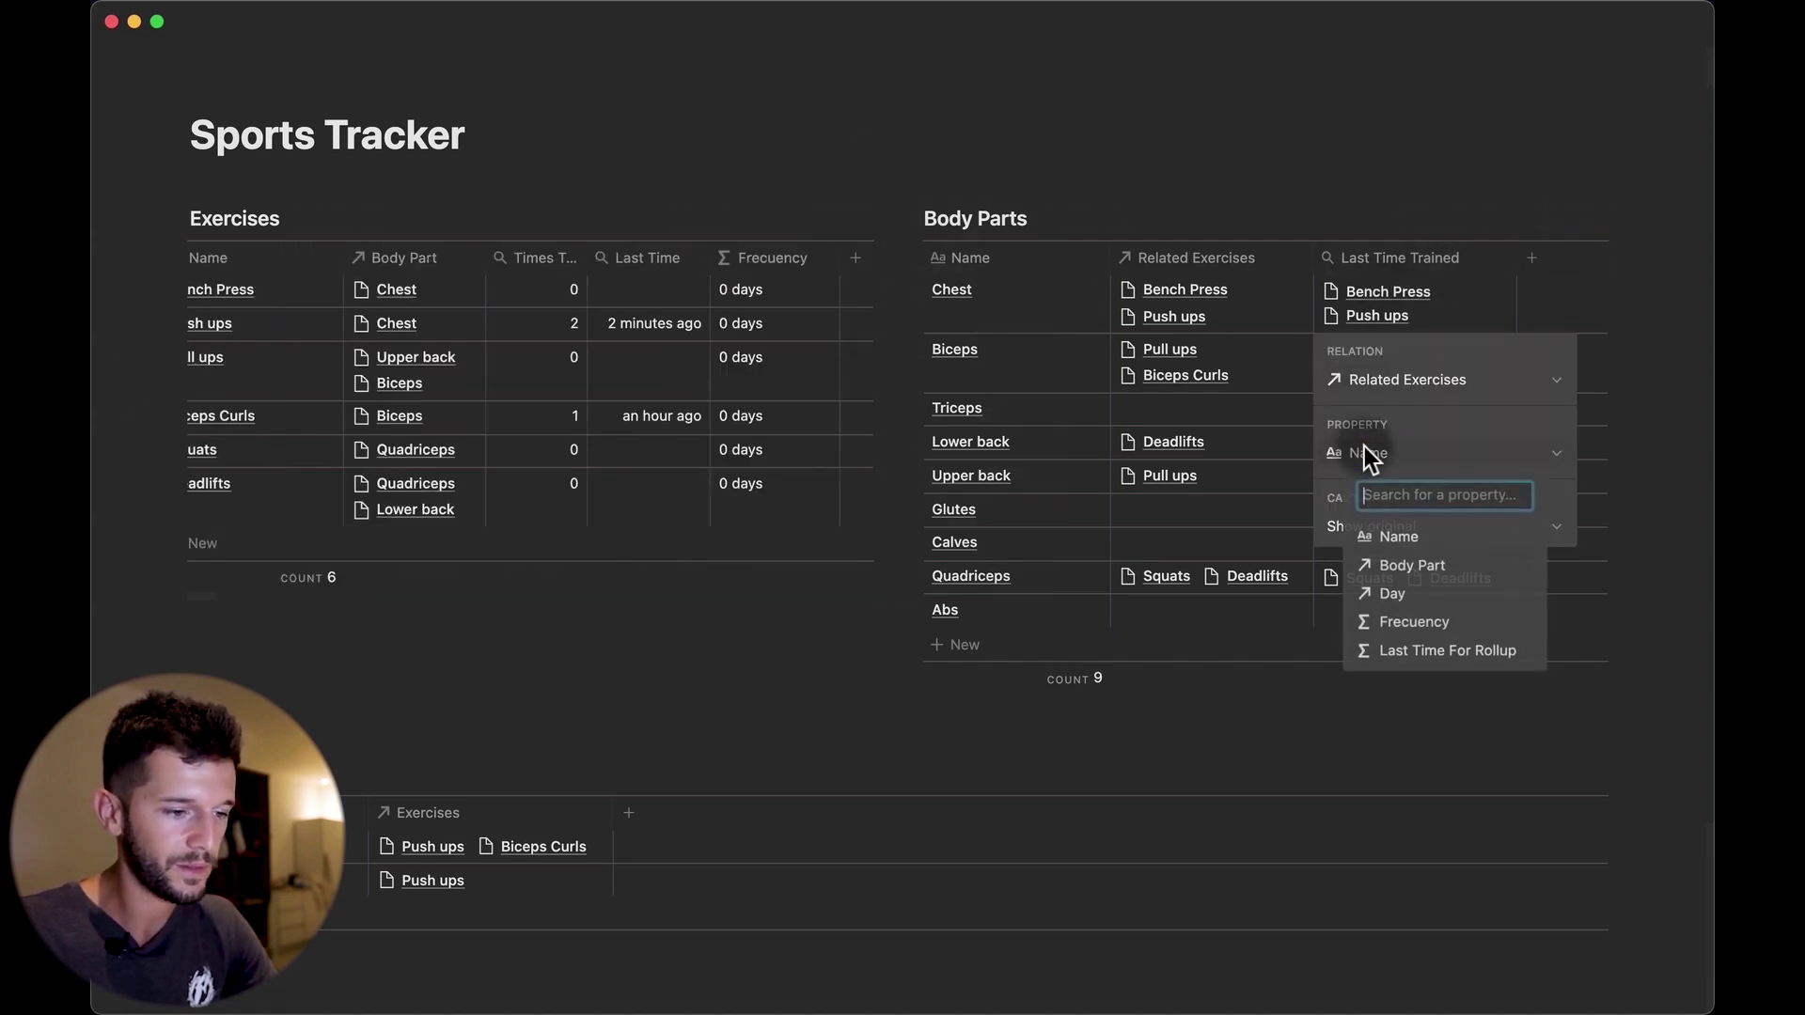
{"action": "left_click", "coordinate": [1425, 659]}
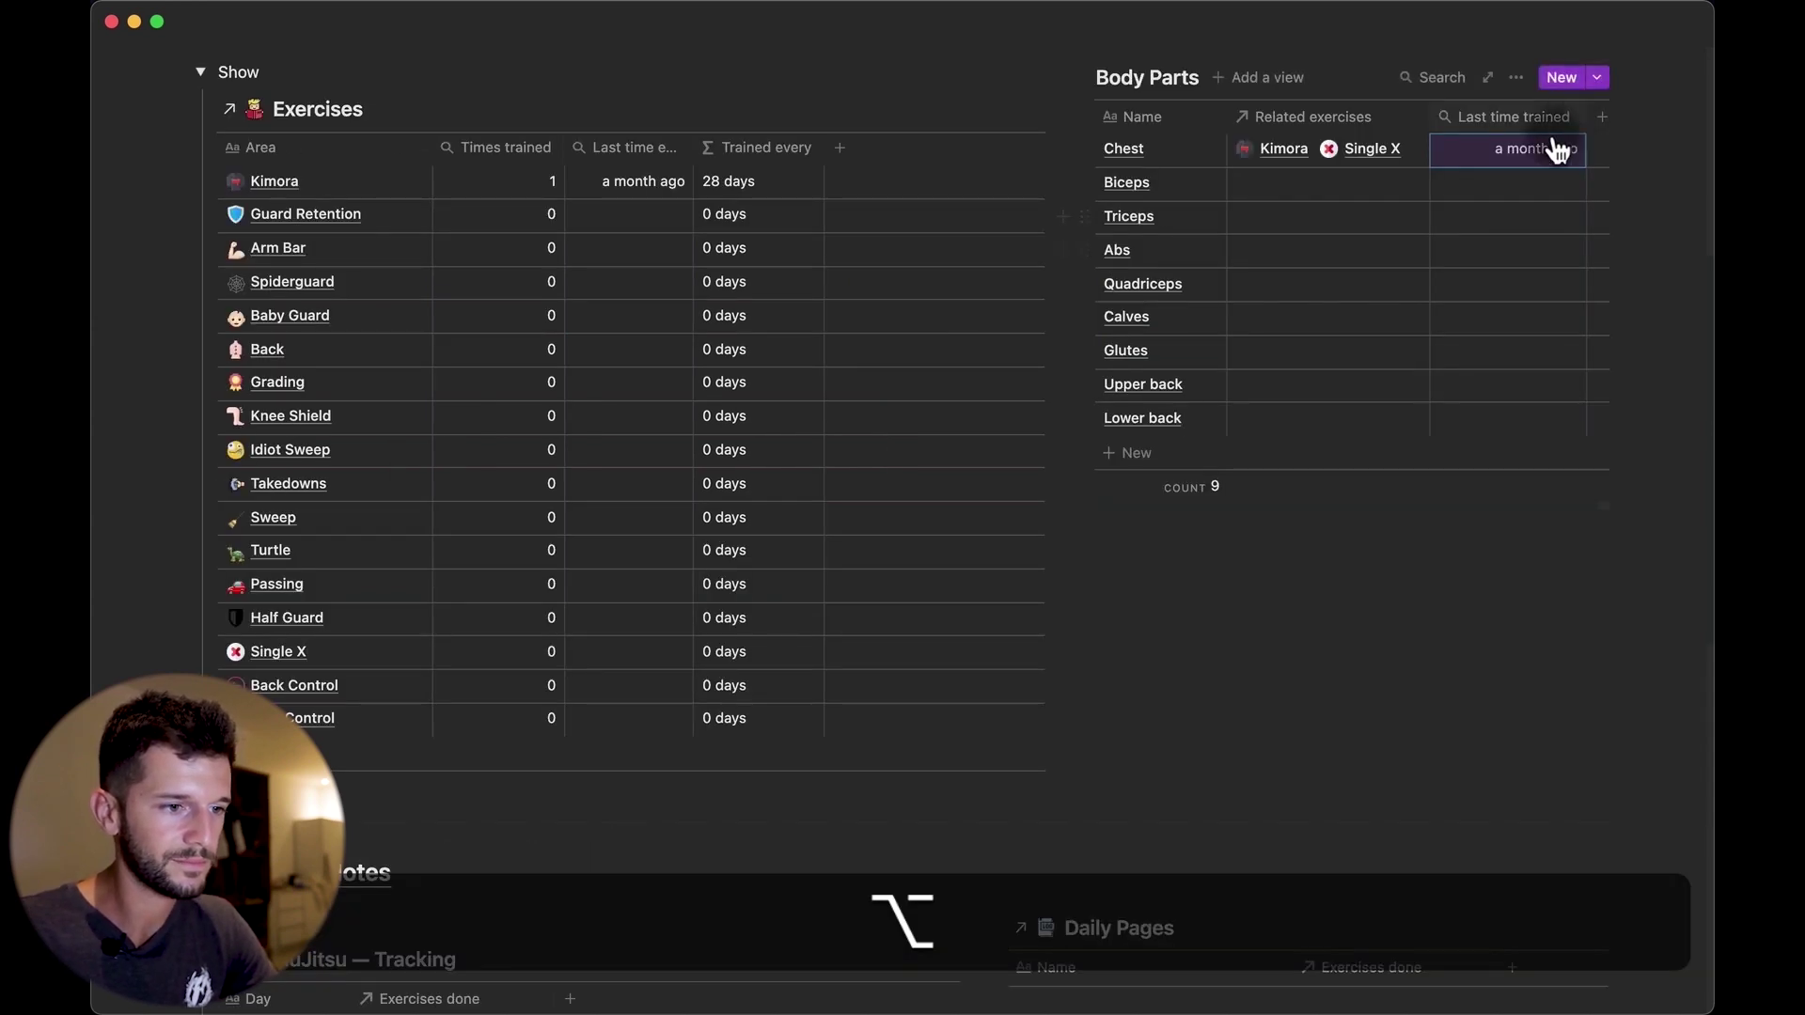
{"action": "left_click", "coordinate": [1544, 150]}
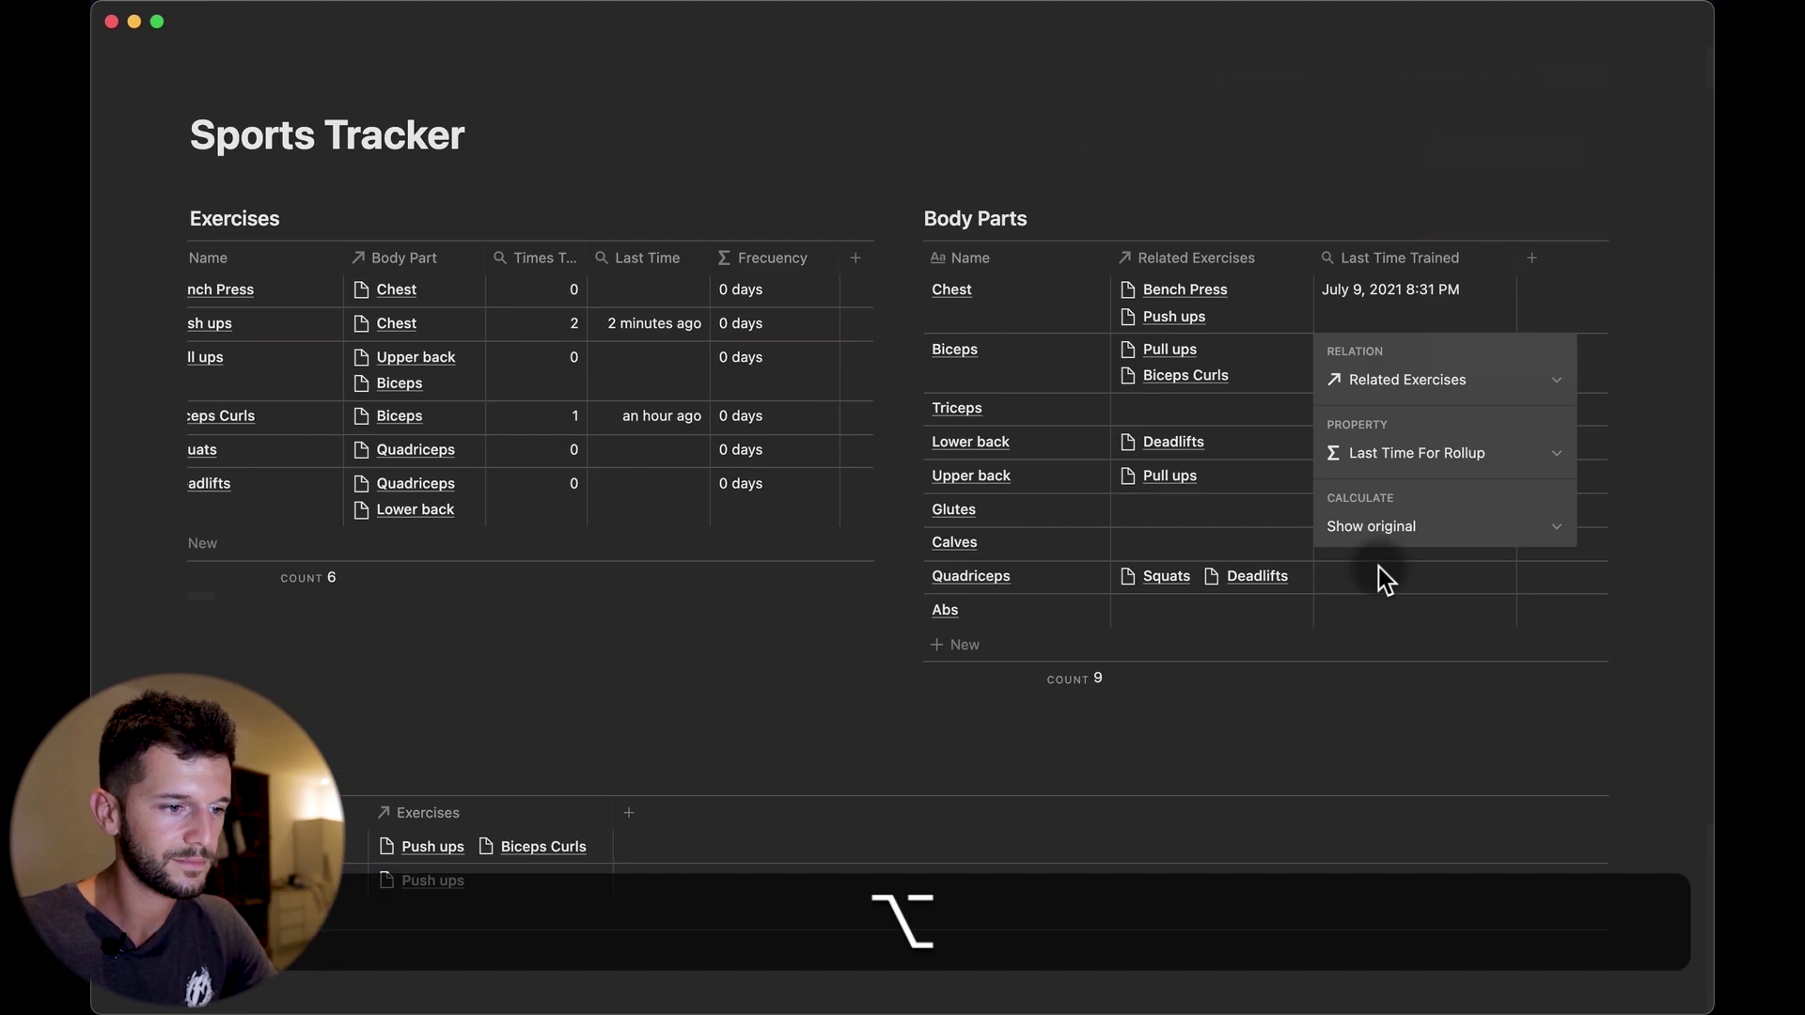
{"action": "left_click", "coordinate": [1410, 526]}
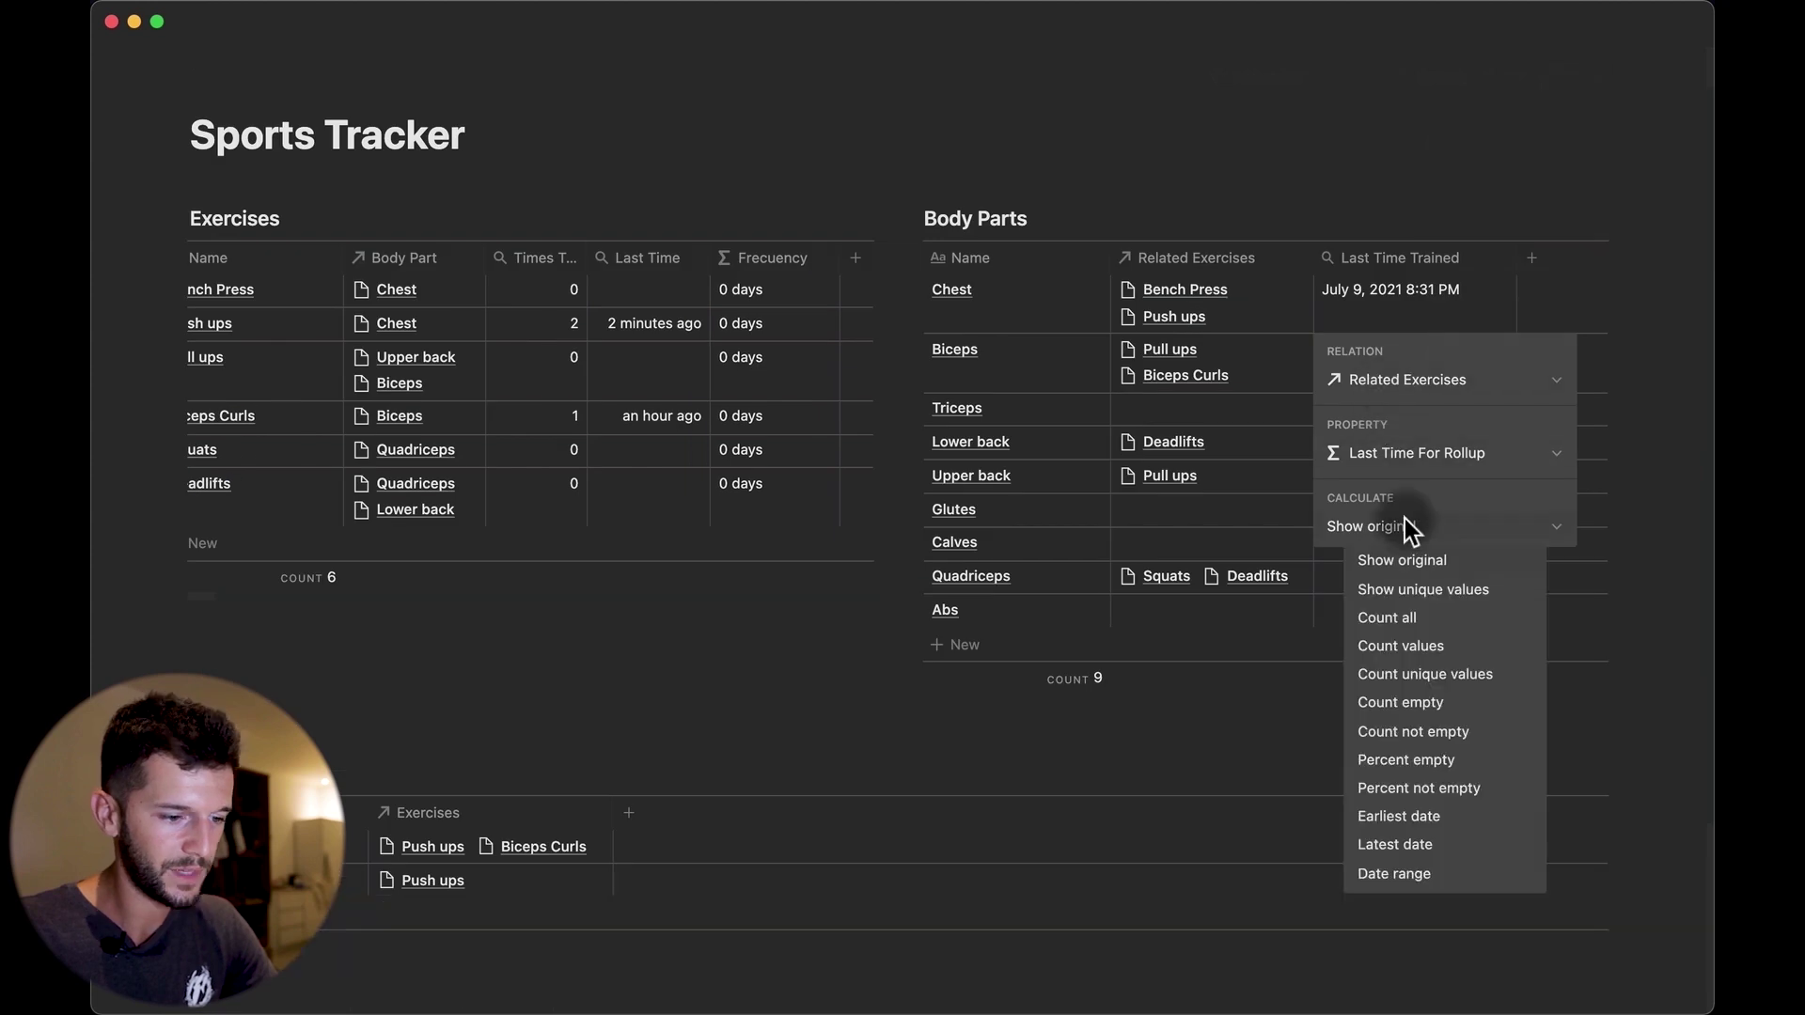
{"action": "left_click", "coordinate": [1395, 844]}
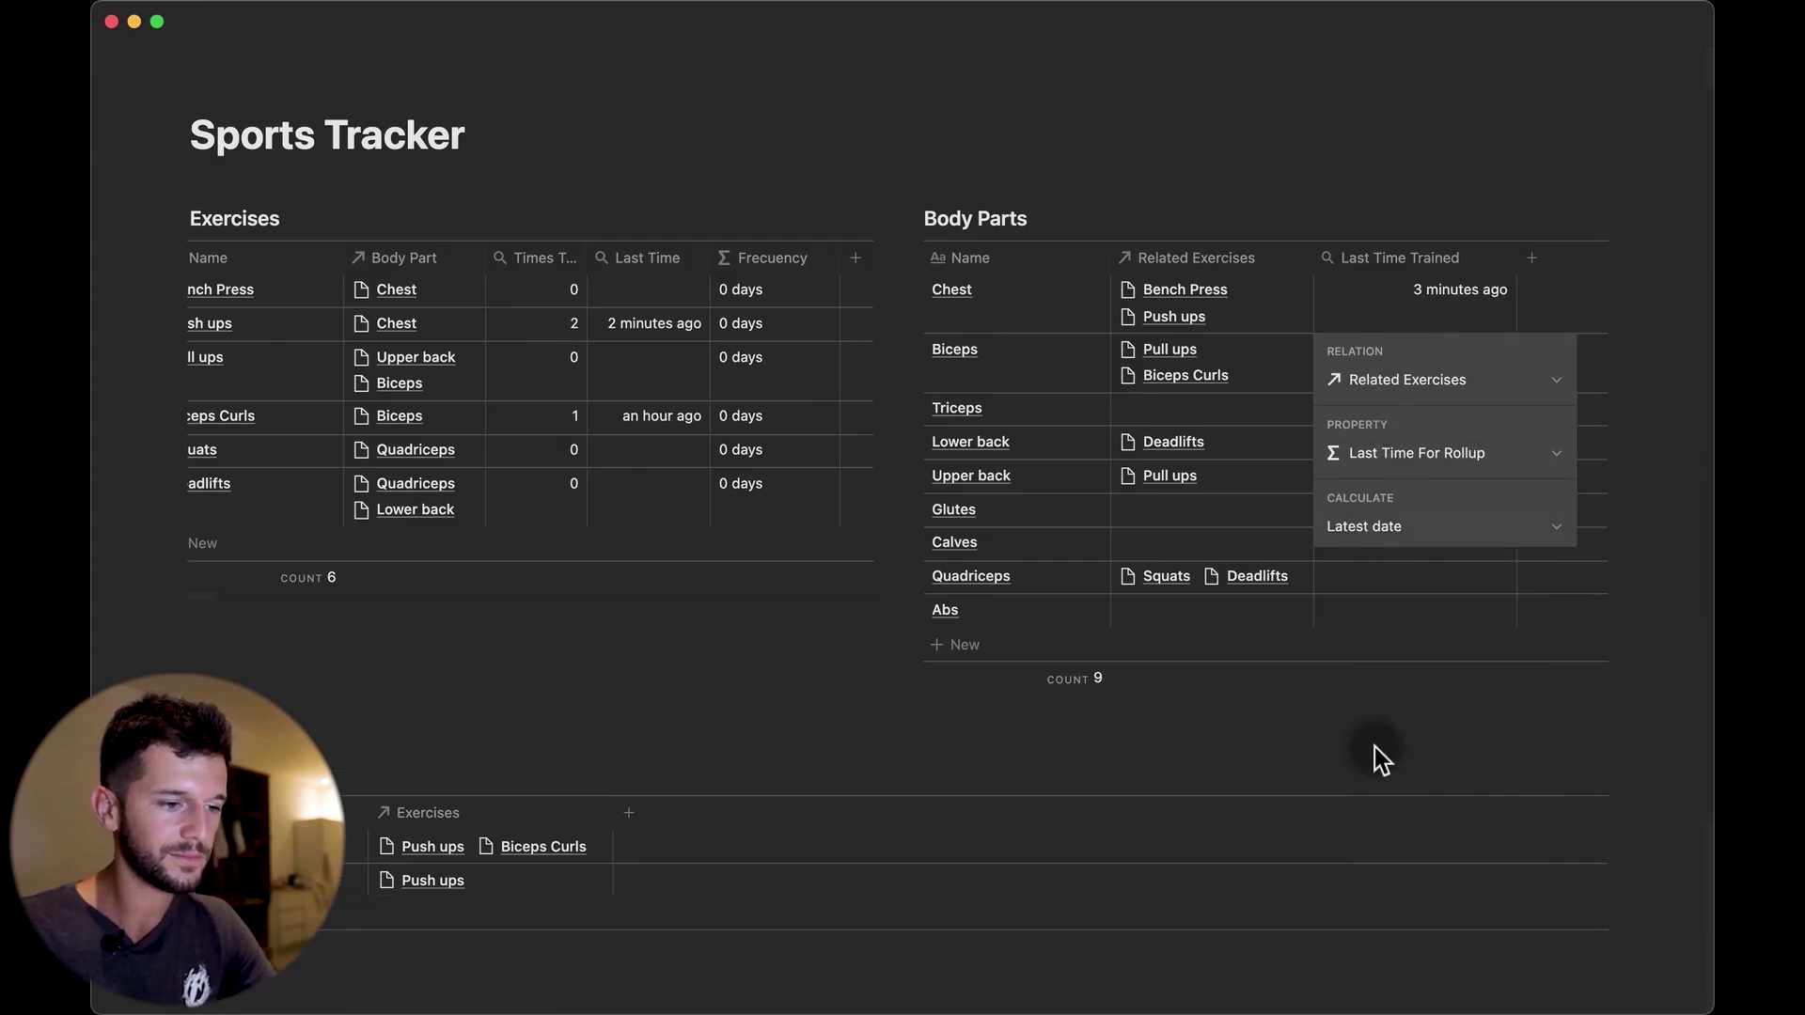
{"action": "key", "text": "Escape"}
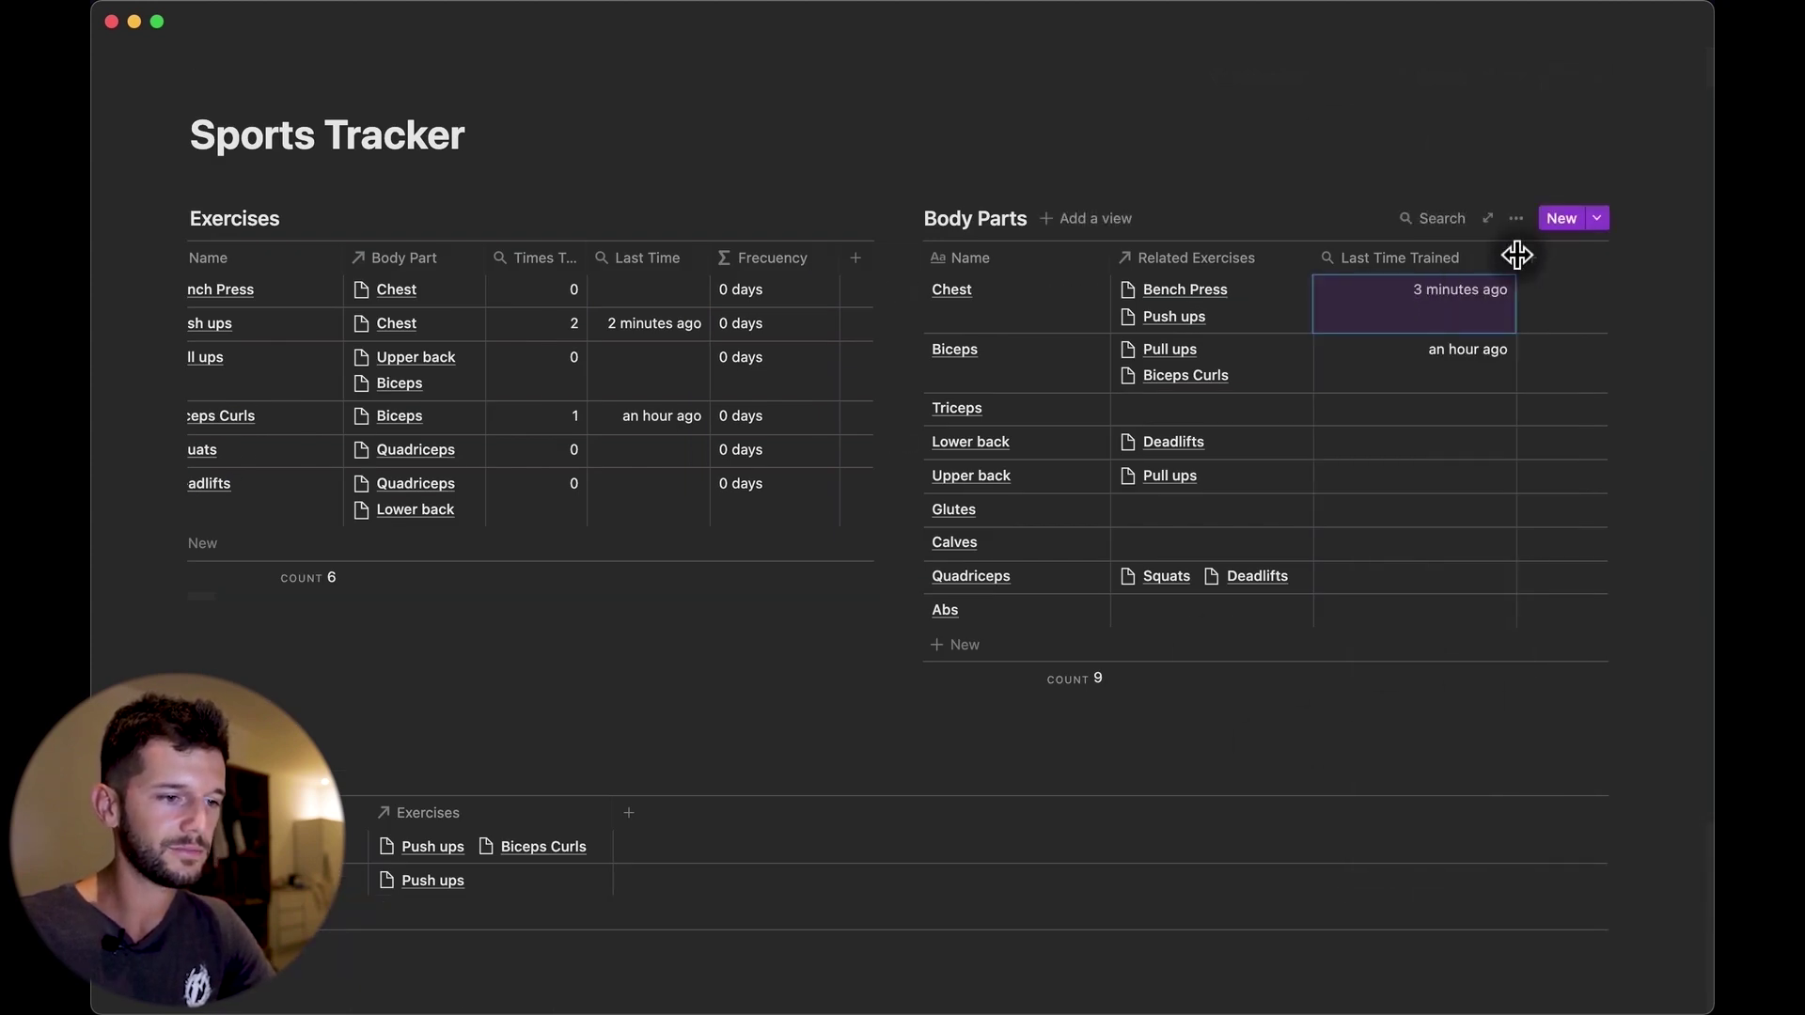
{"action": "left_click_drag", "start_coordinate": [1517, 254], "coordinate": [1463, 272]}
{"action": "left_click", "coordinate": [1532, 605]}
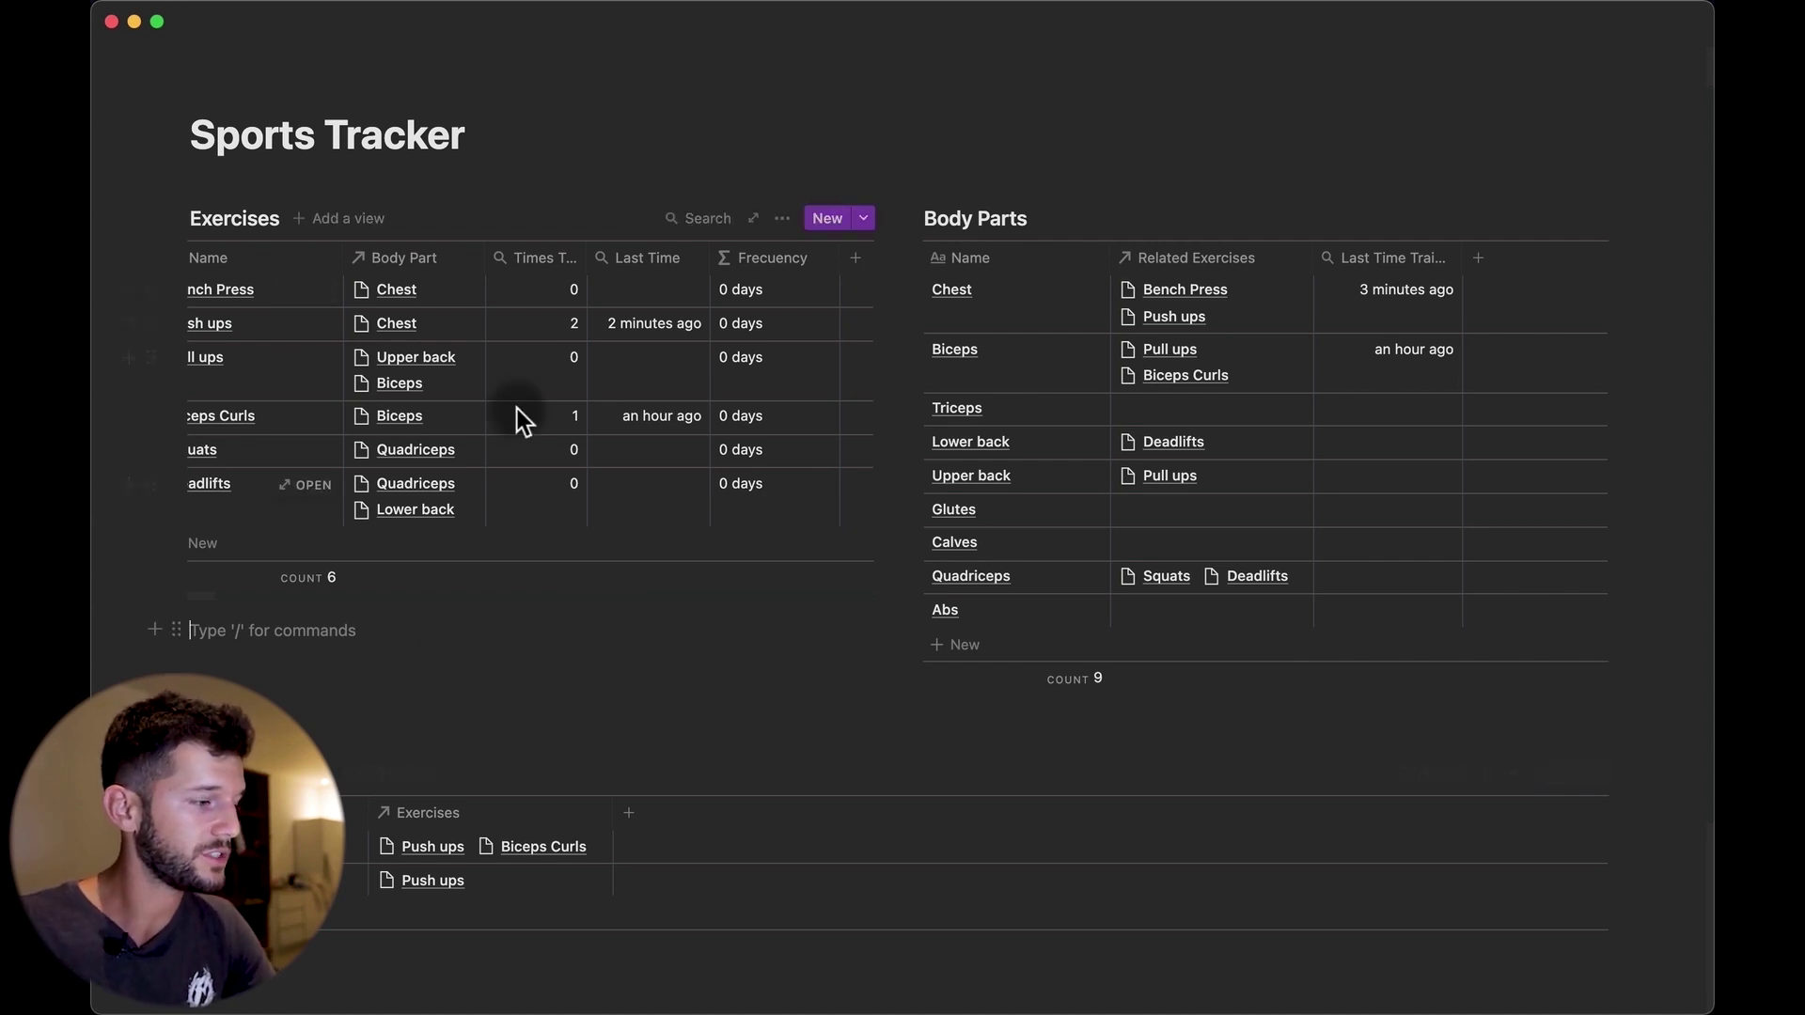
{"action": "scroll", "coordinate": [530, 614], "scroll_direction": "left", "scroll_amount": 2}
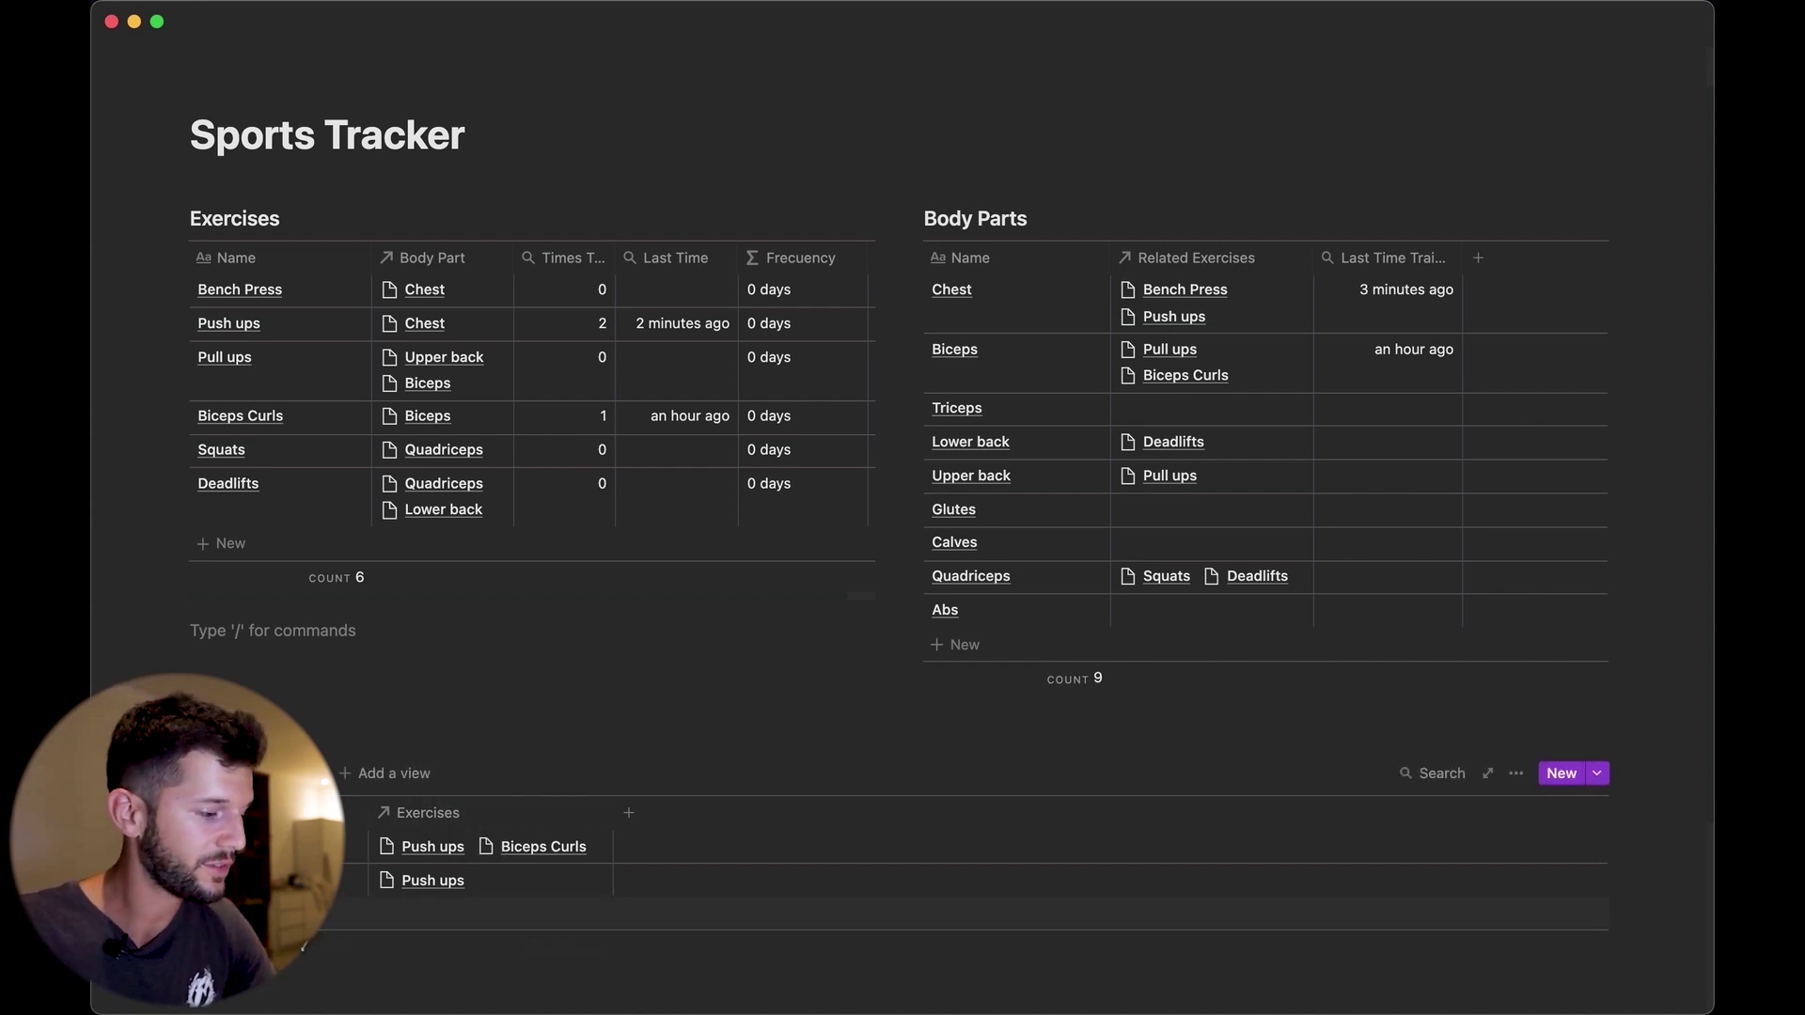
{"action": "scroll", "coordinate": [376, 865], "scroll_direction": "down", "scroll_amount": 3}
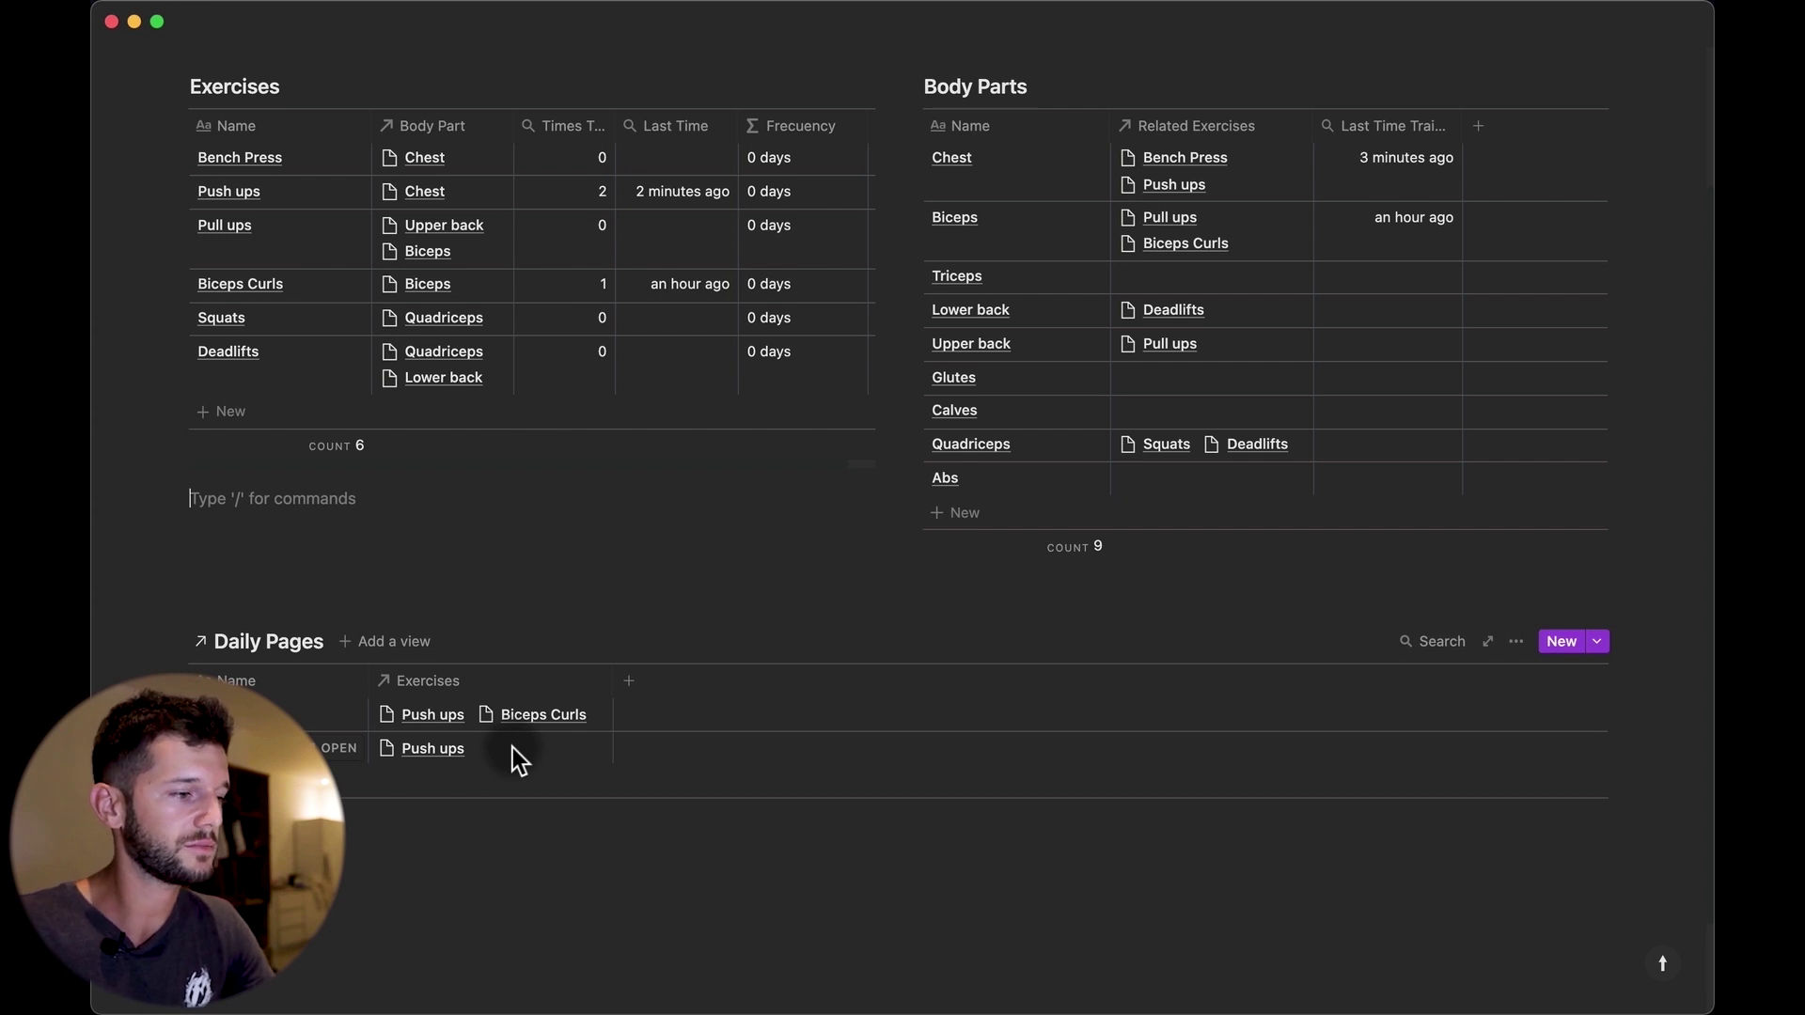
{"action": "scroll", "coordinate": [515, 747], "scroll_direction": "up", "scroll_amount": 3}
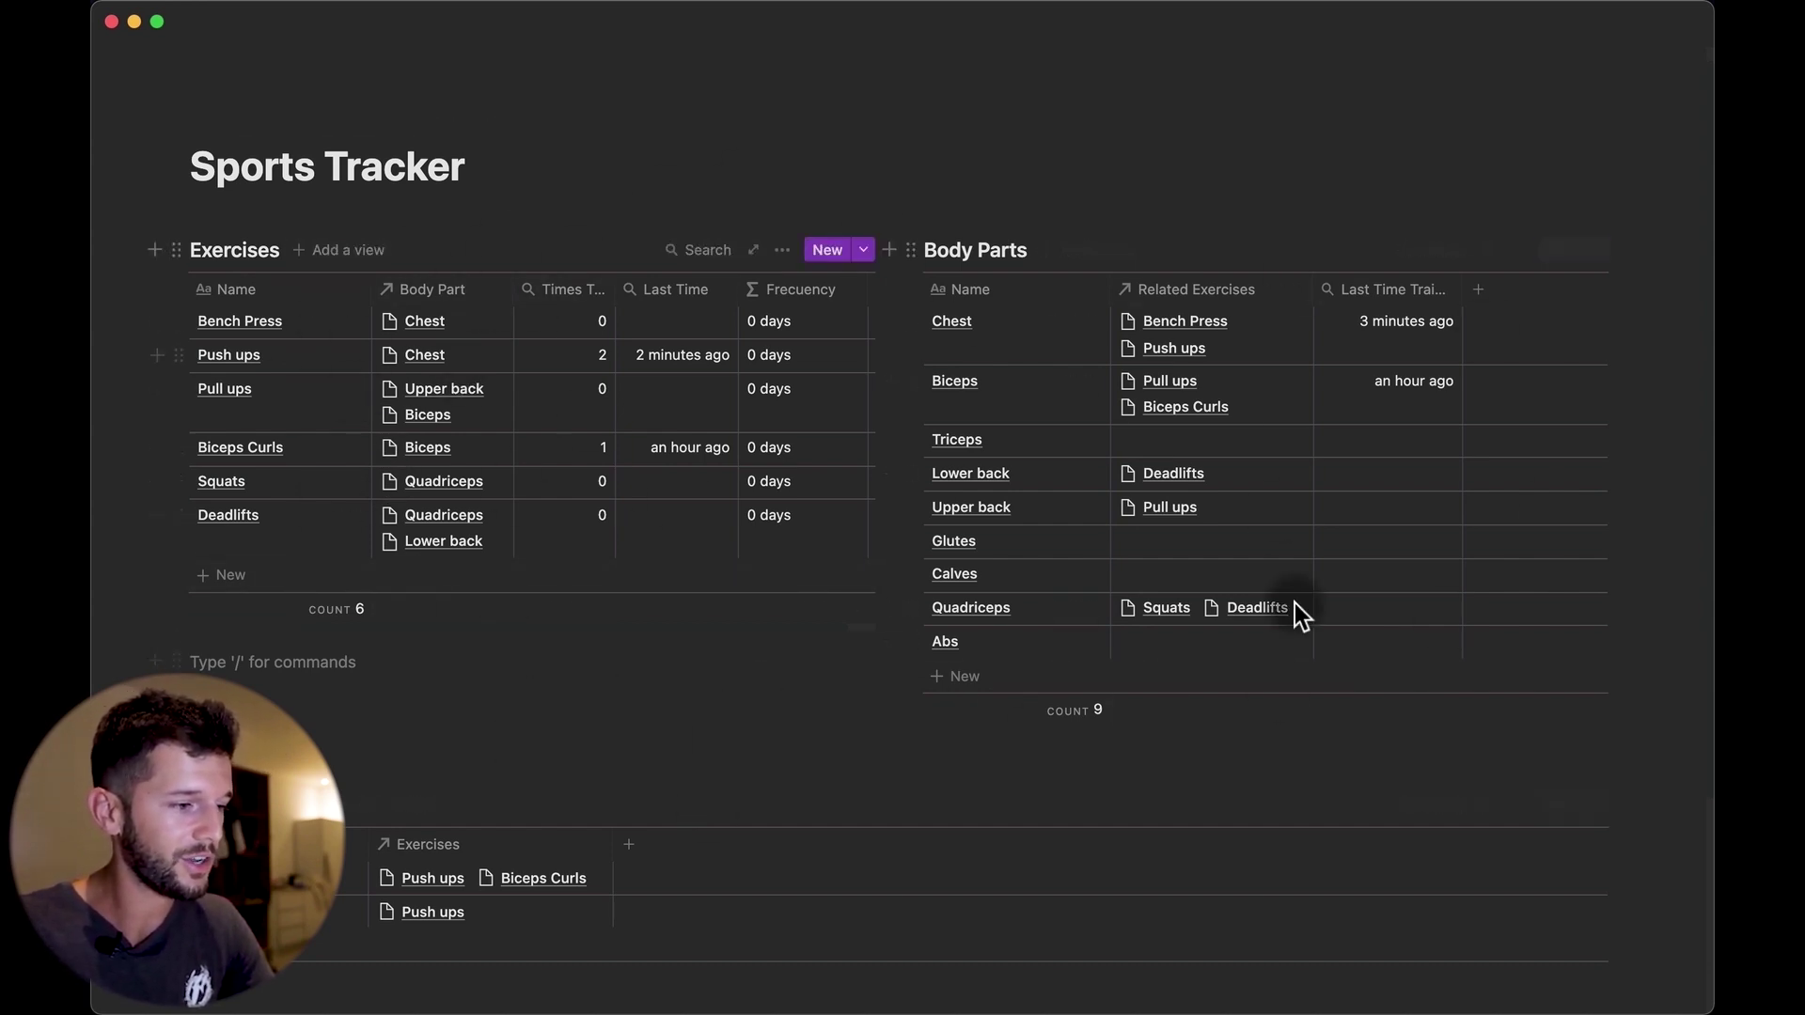
{"action": "scroll", "coordinate": [555, 754], "scroll_direction": "down", "scroll_amount": 3}
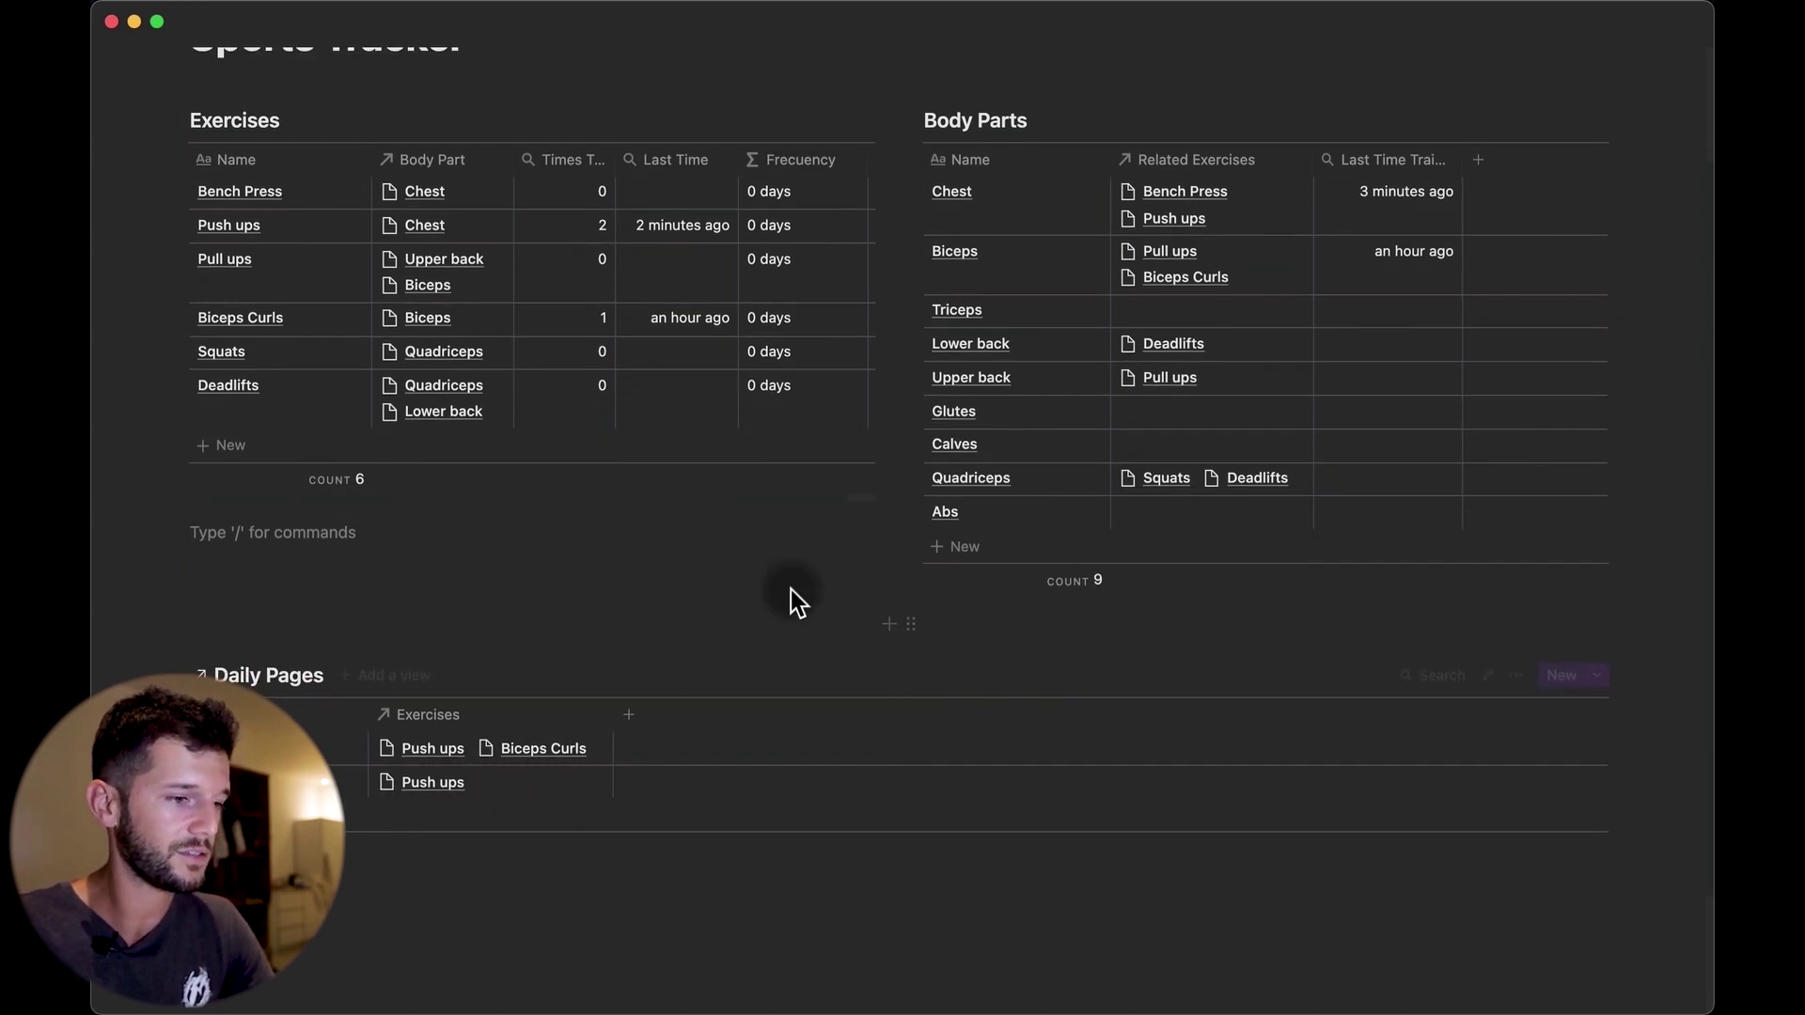
Add a 'My Exercises' heading above the Exercises table with a red background
{"action": "scroll", "coordinate": [791, 589], "scroll_direction": "up", "scroll_amount": 3}
{"action": "left_click", "coordinate": [481, 194]}
{"action": "key", "text": "Return"}
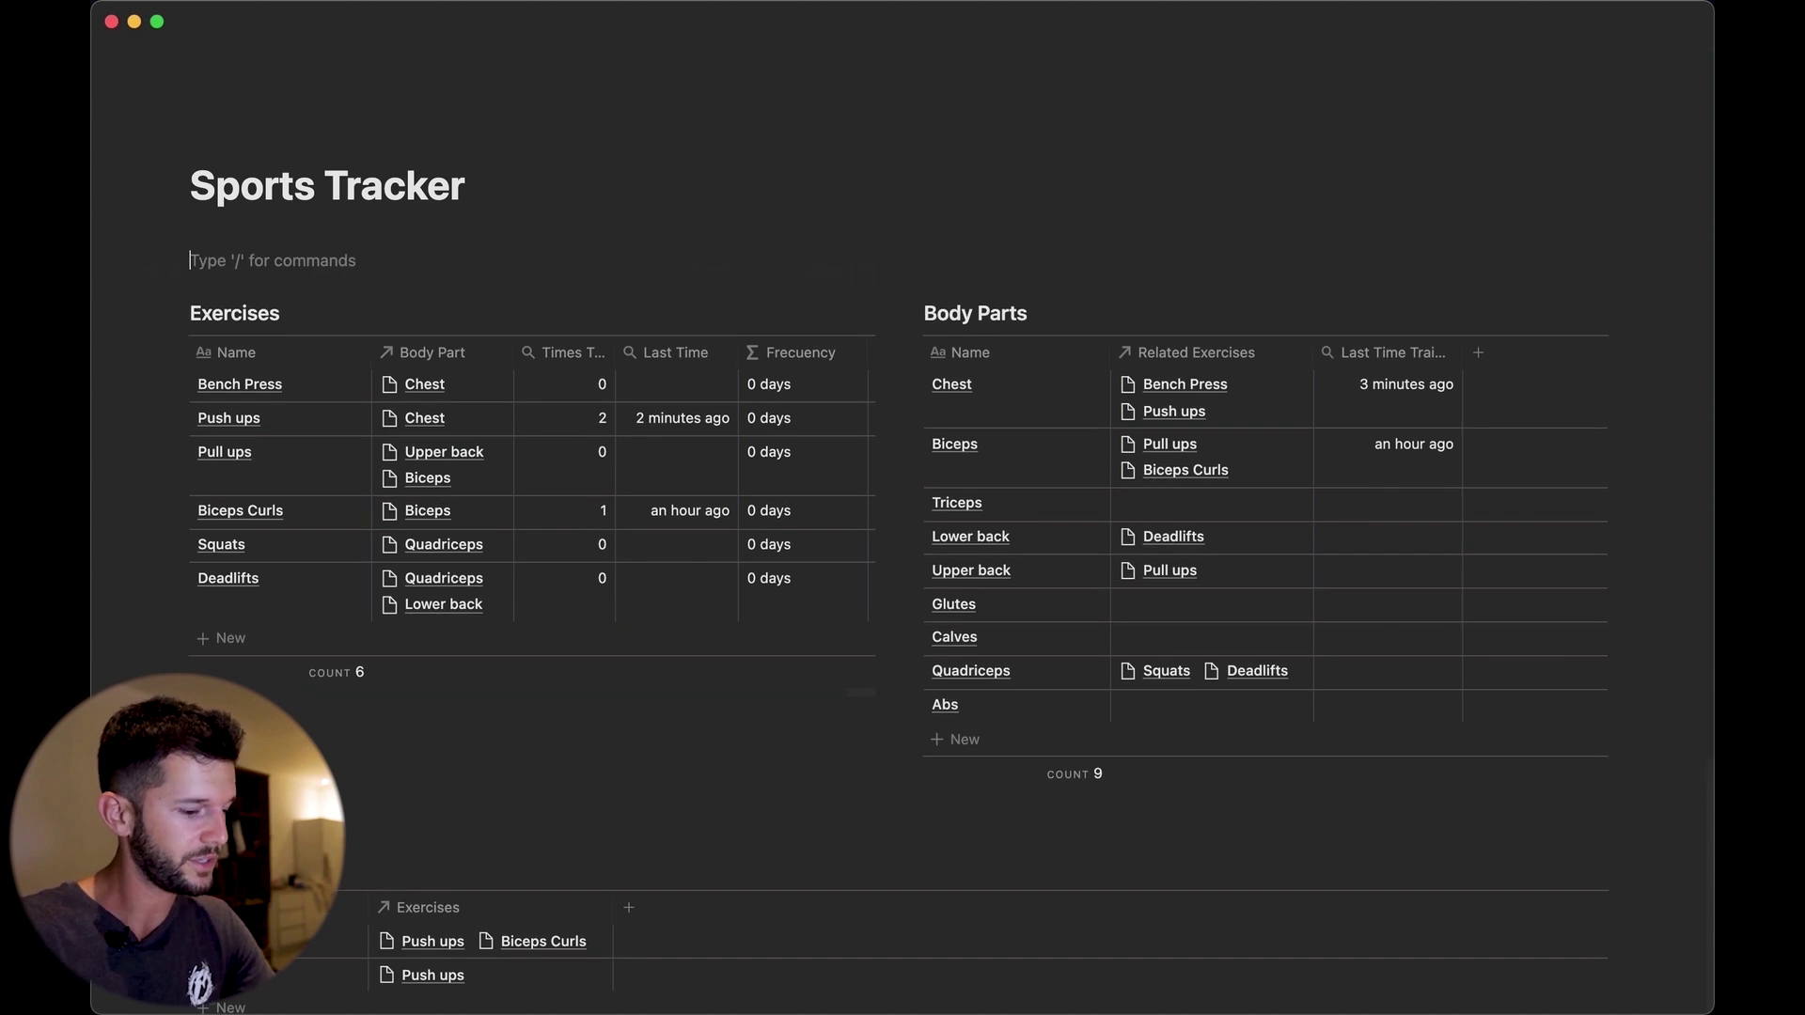
{"action": "type", "text": "# "}
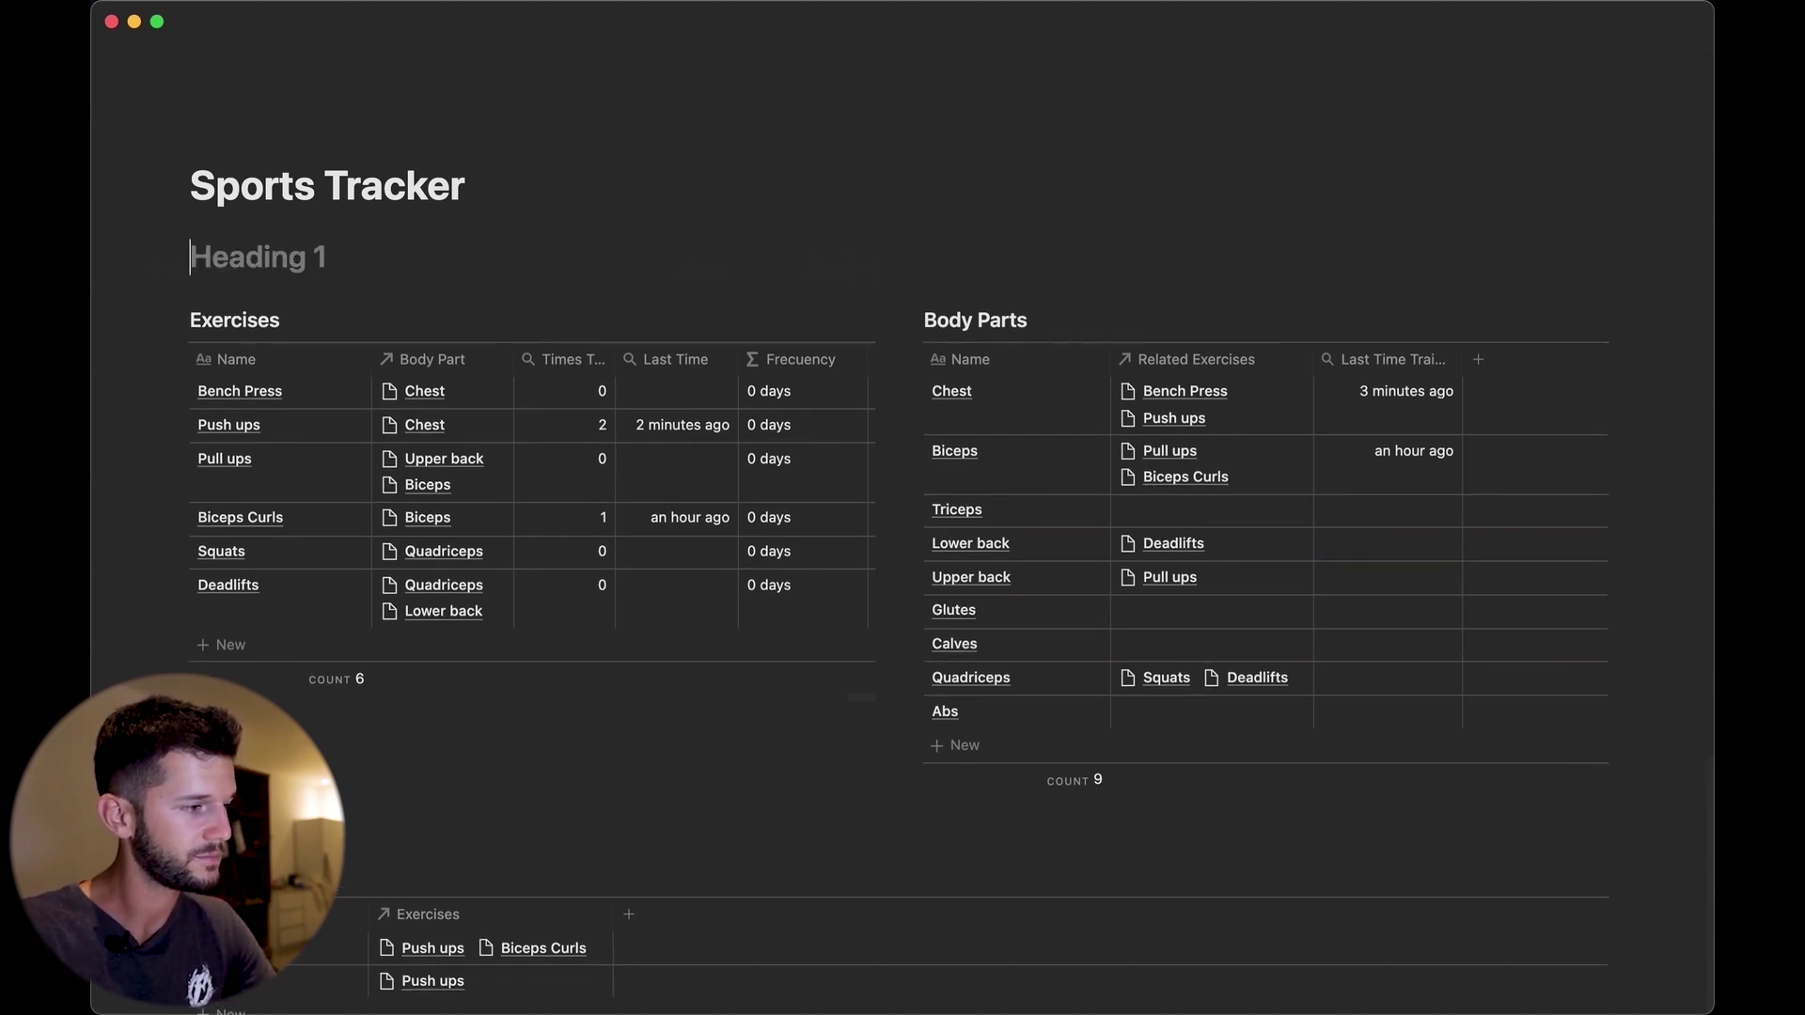
{"action": "type", "text": "My Exercises"}
{"action": "left_click_drag", "start_coordinate": [175, 257], "coordinate": [979, 272]}
{"action": "left_click", "coordinate": [175, 271]}
{"action": "mouse_move", "coordinate": [248, 388]}
{"action": "left_click", "coordinate": [526, 735]}
Reuse the red heading as 'My Body Parts' and copy it above the bottom table
{"action": "double_click", "coordinate": [979, 273]}
{"action": "type", "text": "Body Parts"}
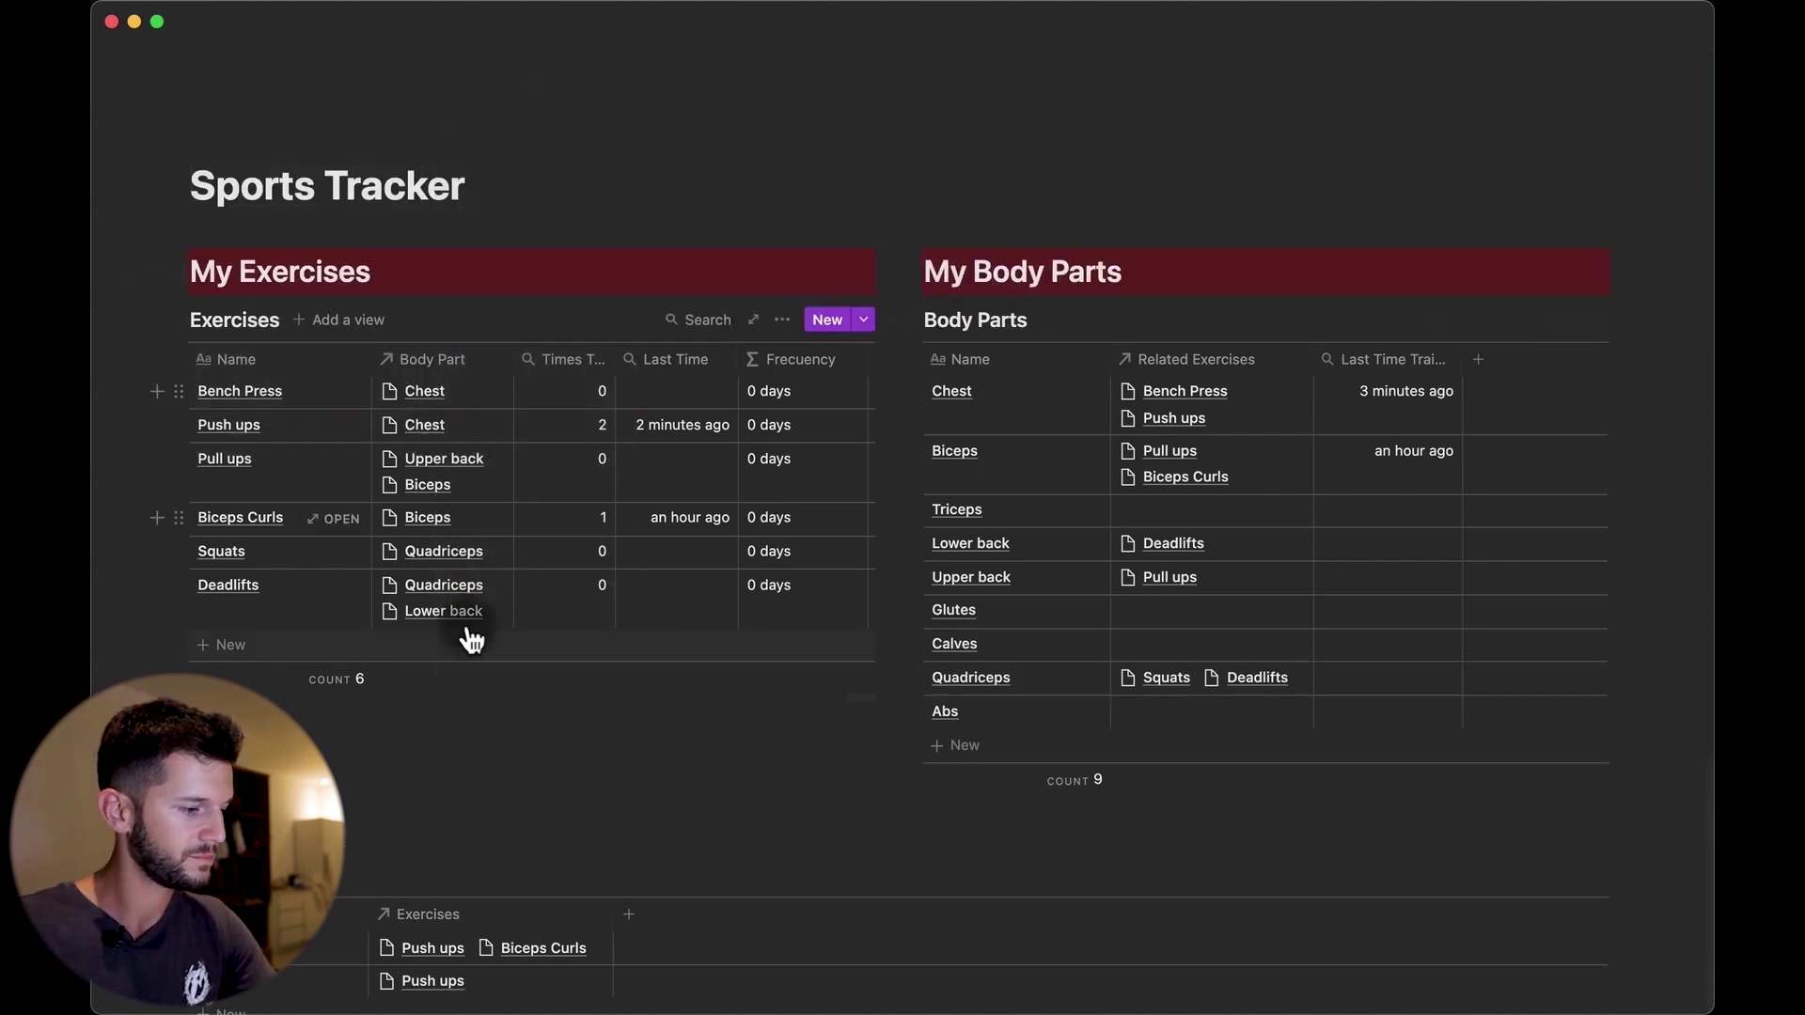
{"action": "scroll", "coordinate": [750, 555], "scroll_direction": "down", "scroll_amount": 2}
{"action": "left_click_drag", "start_coordinate": [906, 155], "coordinate": [282, 780]}
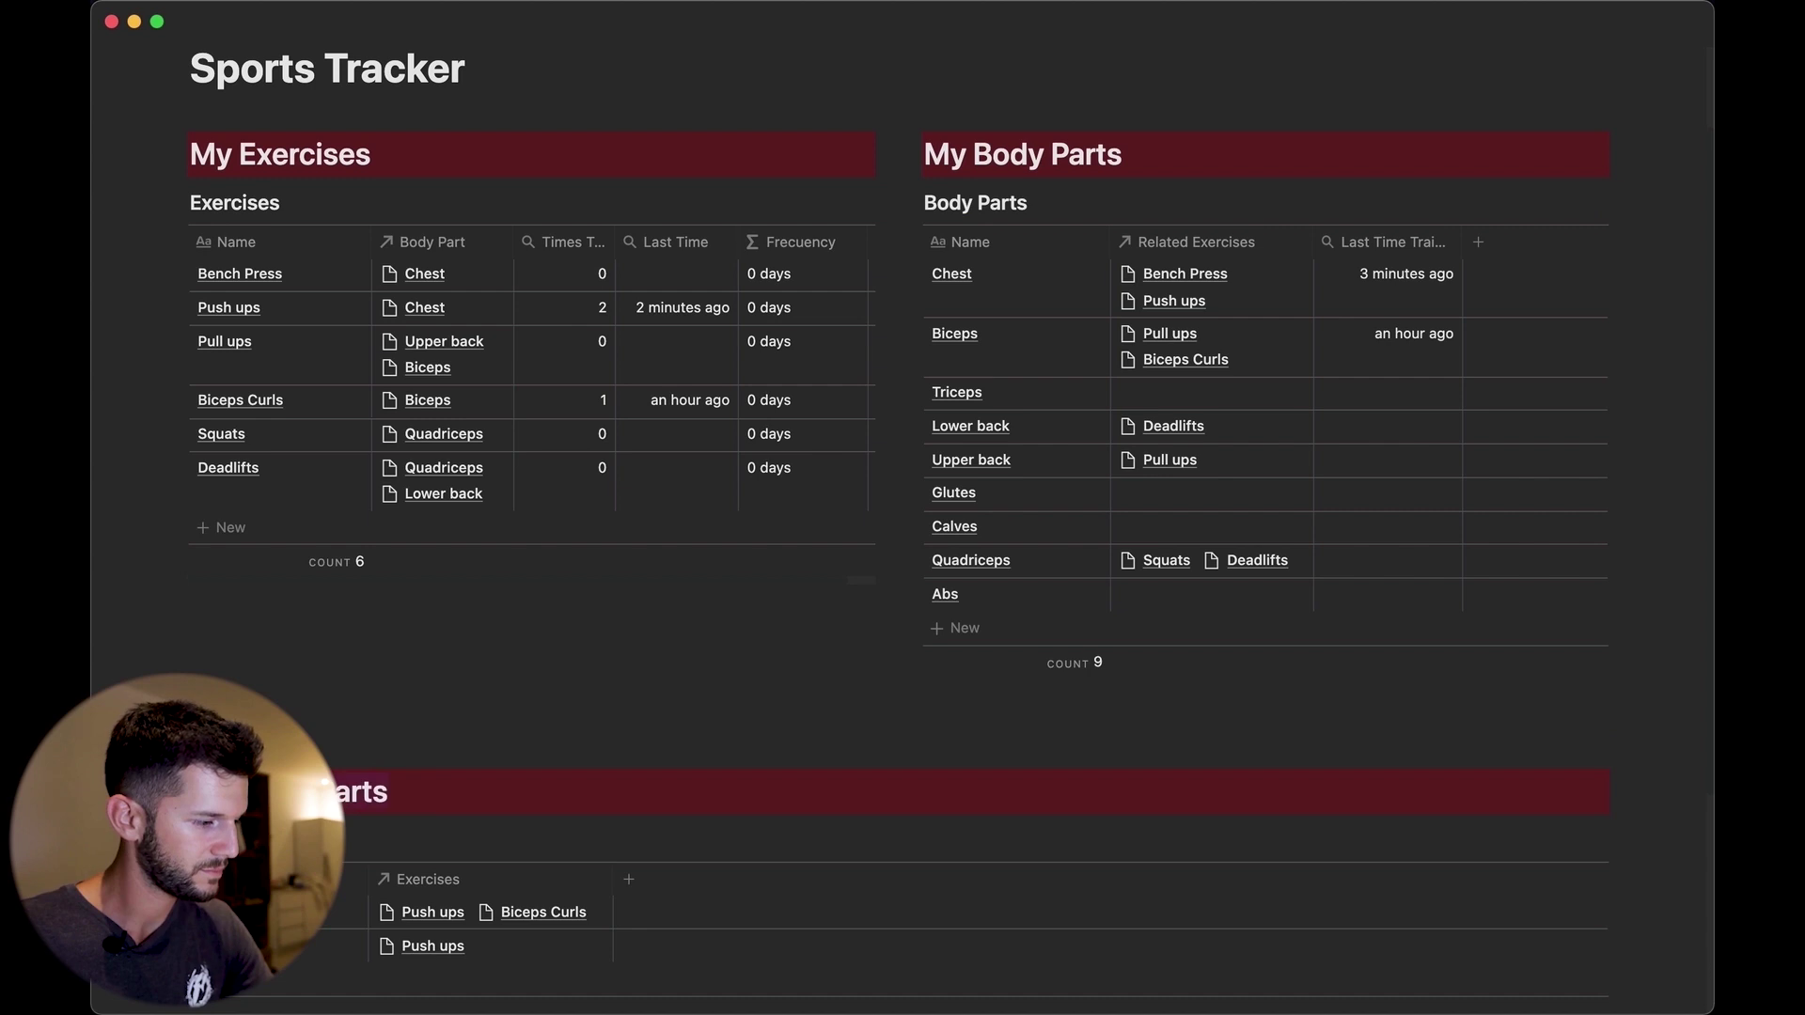
{"action": "key", "text": "BackSpace"}
{"action": "type", "text": ":ma"}
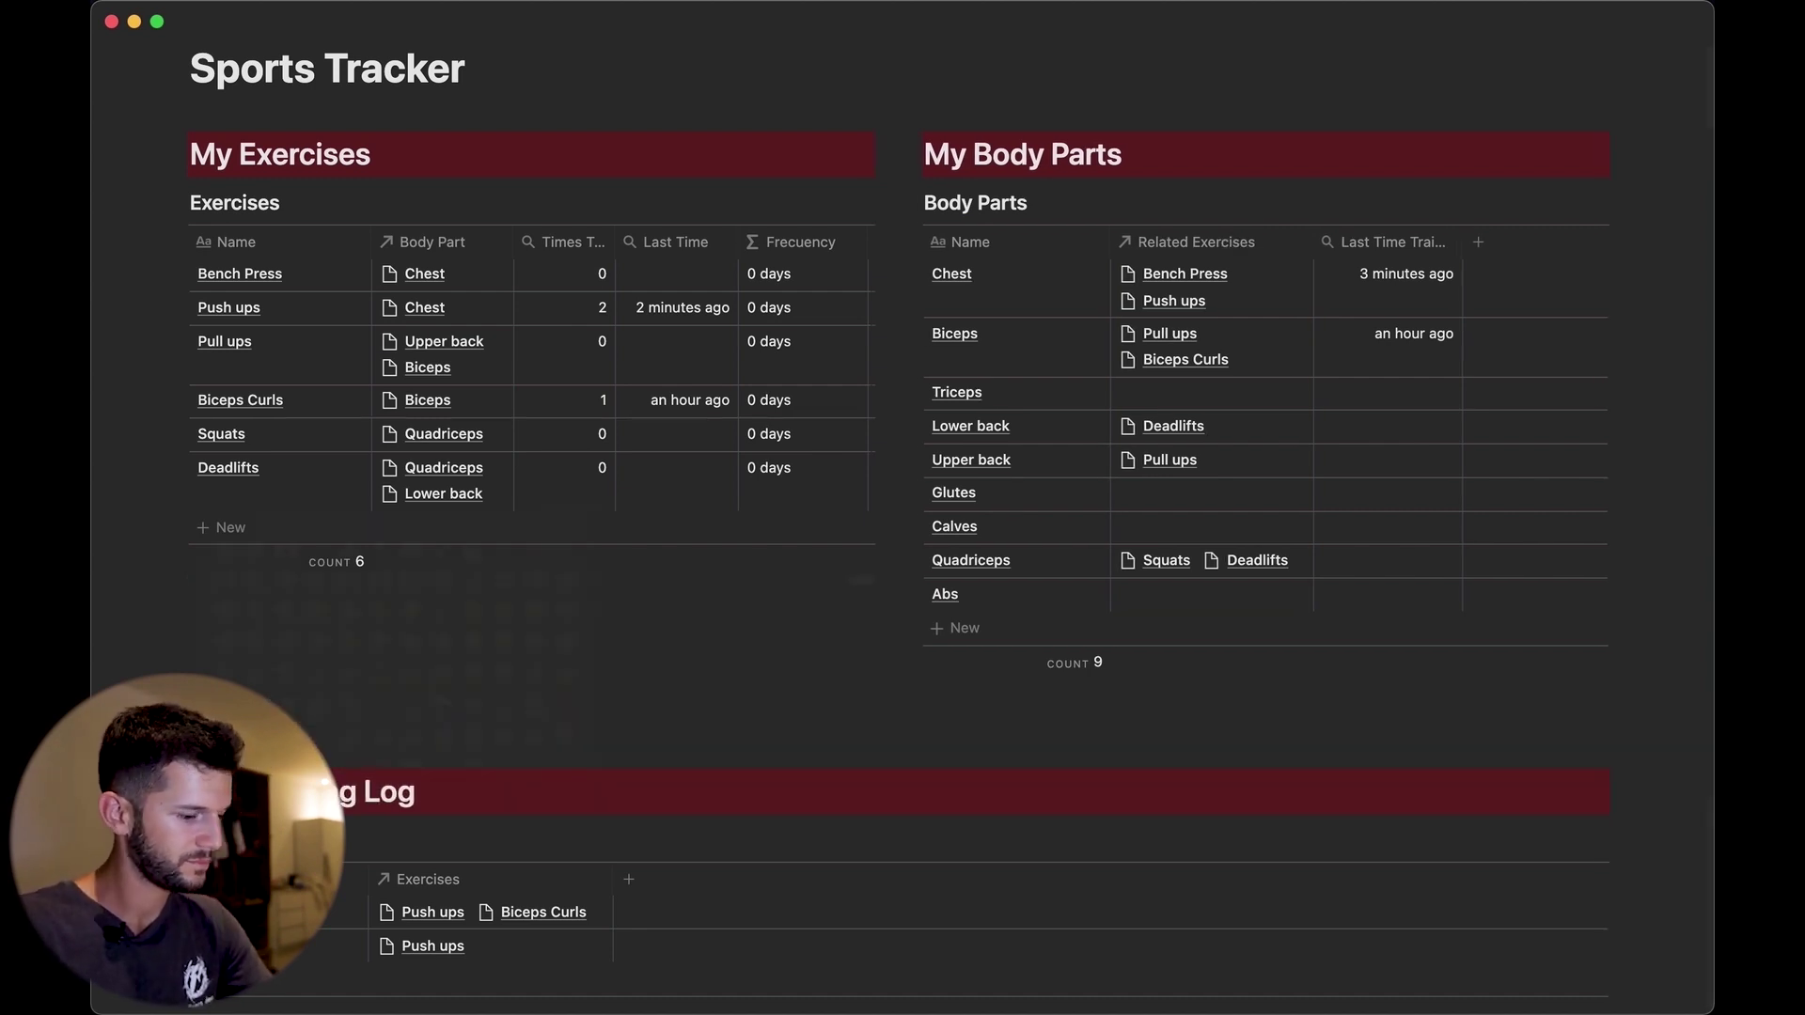
{"action": "type", "text": "n"}
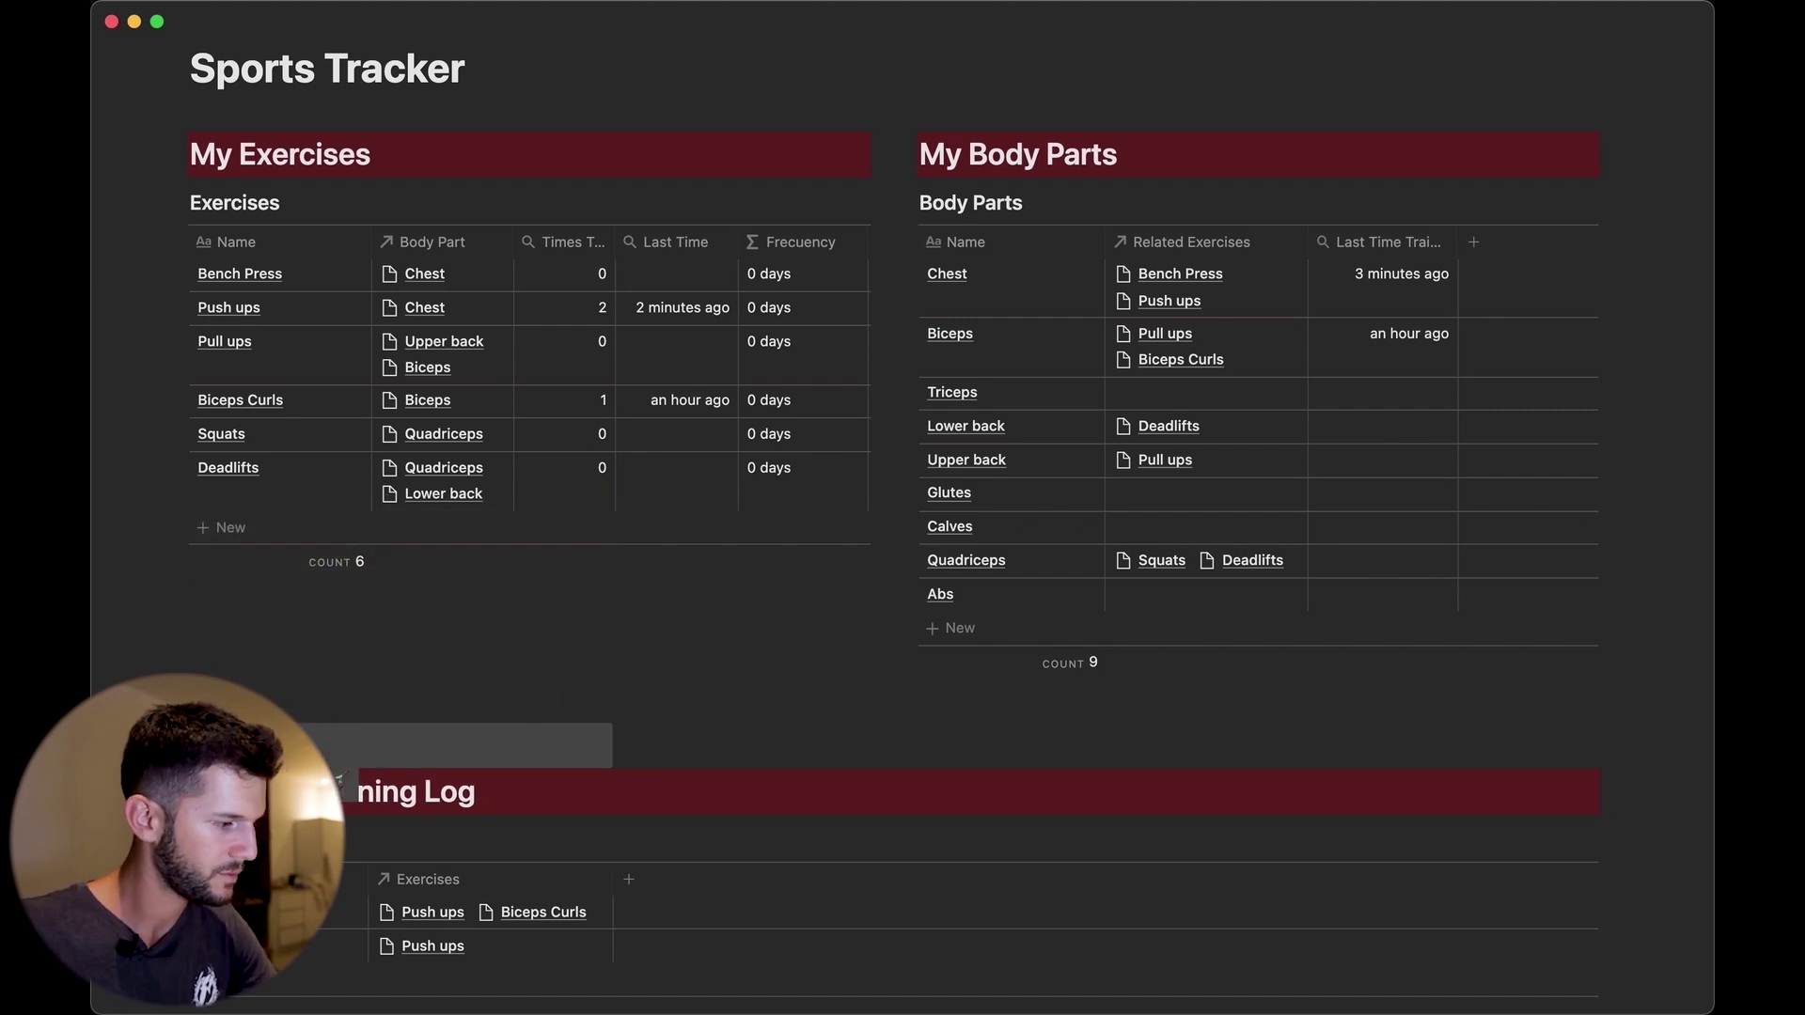
{"action": "key", "text": "BackSpace"}
{"action": "key", "text": "BackSpace"}
{"action": "key", "text": "BackSpace"}
{"action": "key", "text": "BackSpace"}
Prefix My Exercises with a flexed-biceps emoji and My Body Parts with a body emoji
{"action": "left_click", "coordinate": [190, 156]}
{"action": "type", "text": ":bice"}
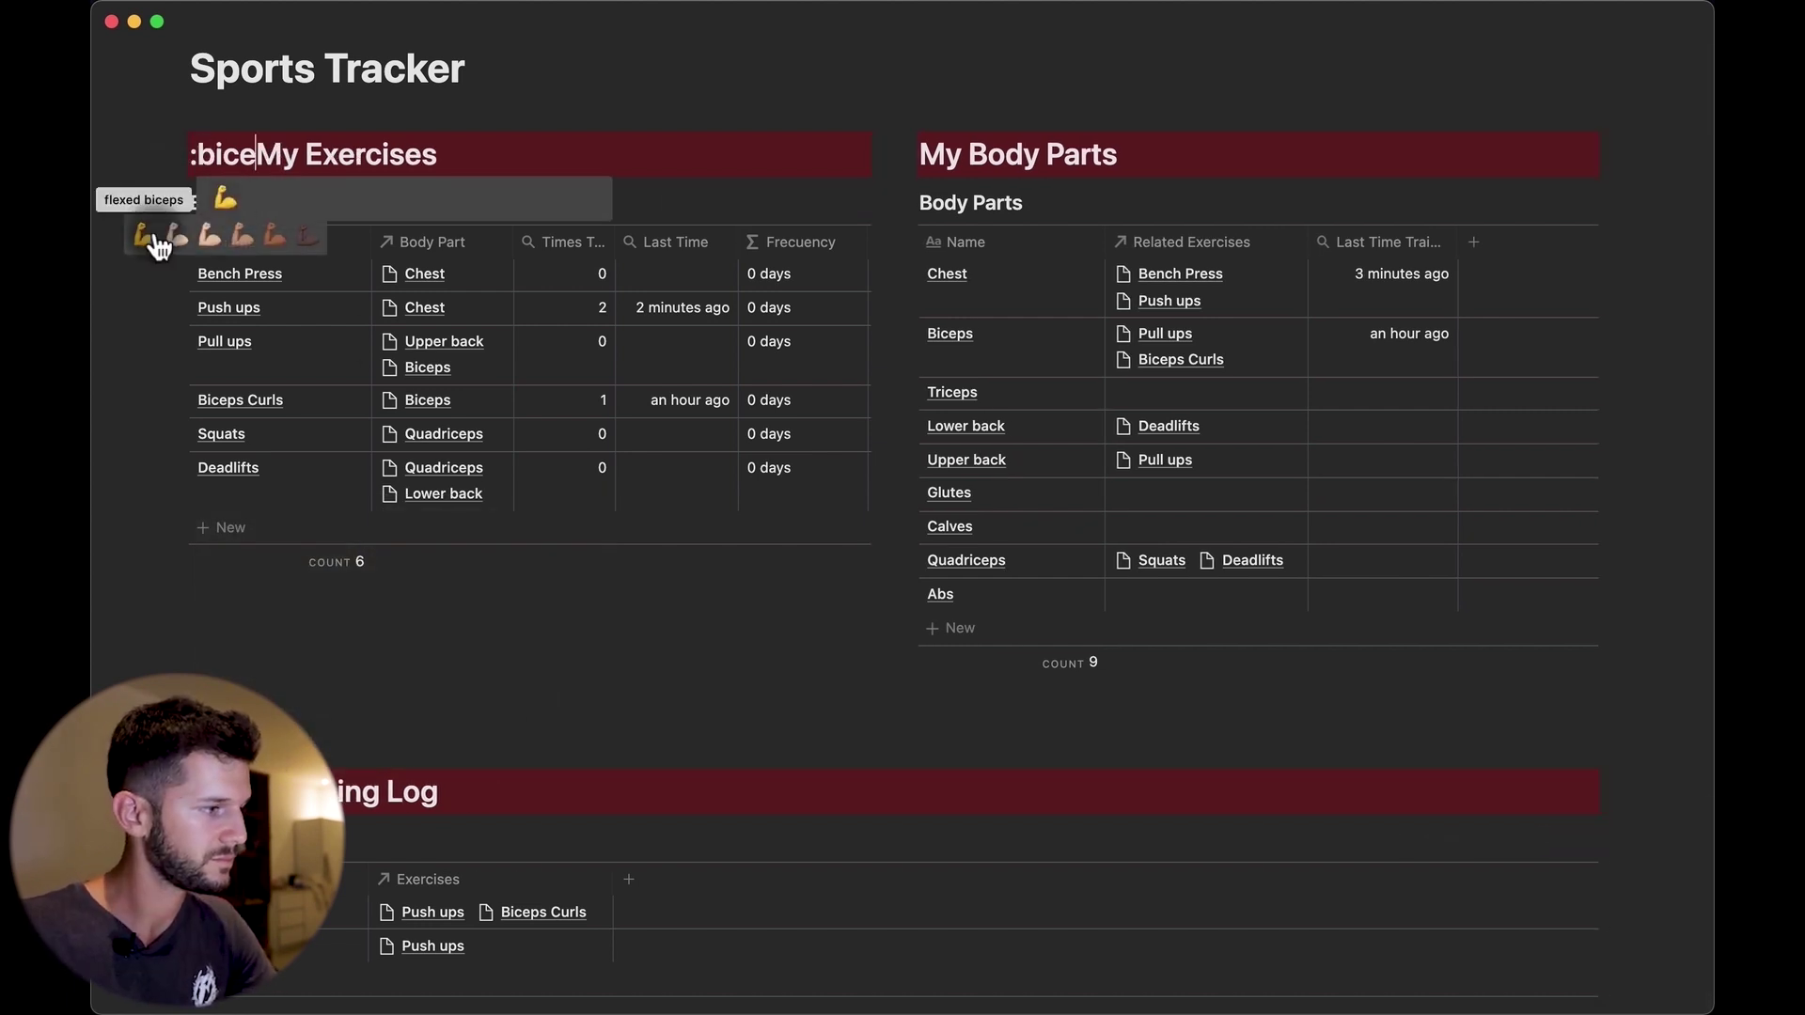
{"action": "left_click", "coordinate": [155, 237]}
{"action": "left_click", "coordinate": [921, 156]}
{"action": "type", "text": ":body"}
{"action": "left_click", "coordinate": [1020, 192]}
{"action": "scroll", "coordinate": [641, 640], "scroll_direction": "up", "scroll_amount": 3}
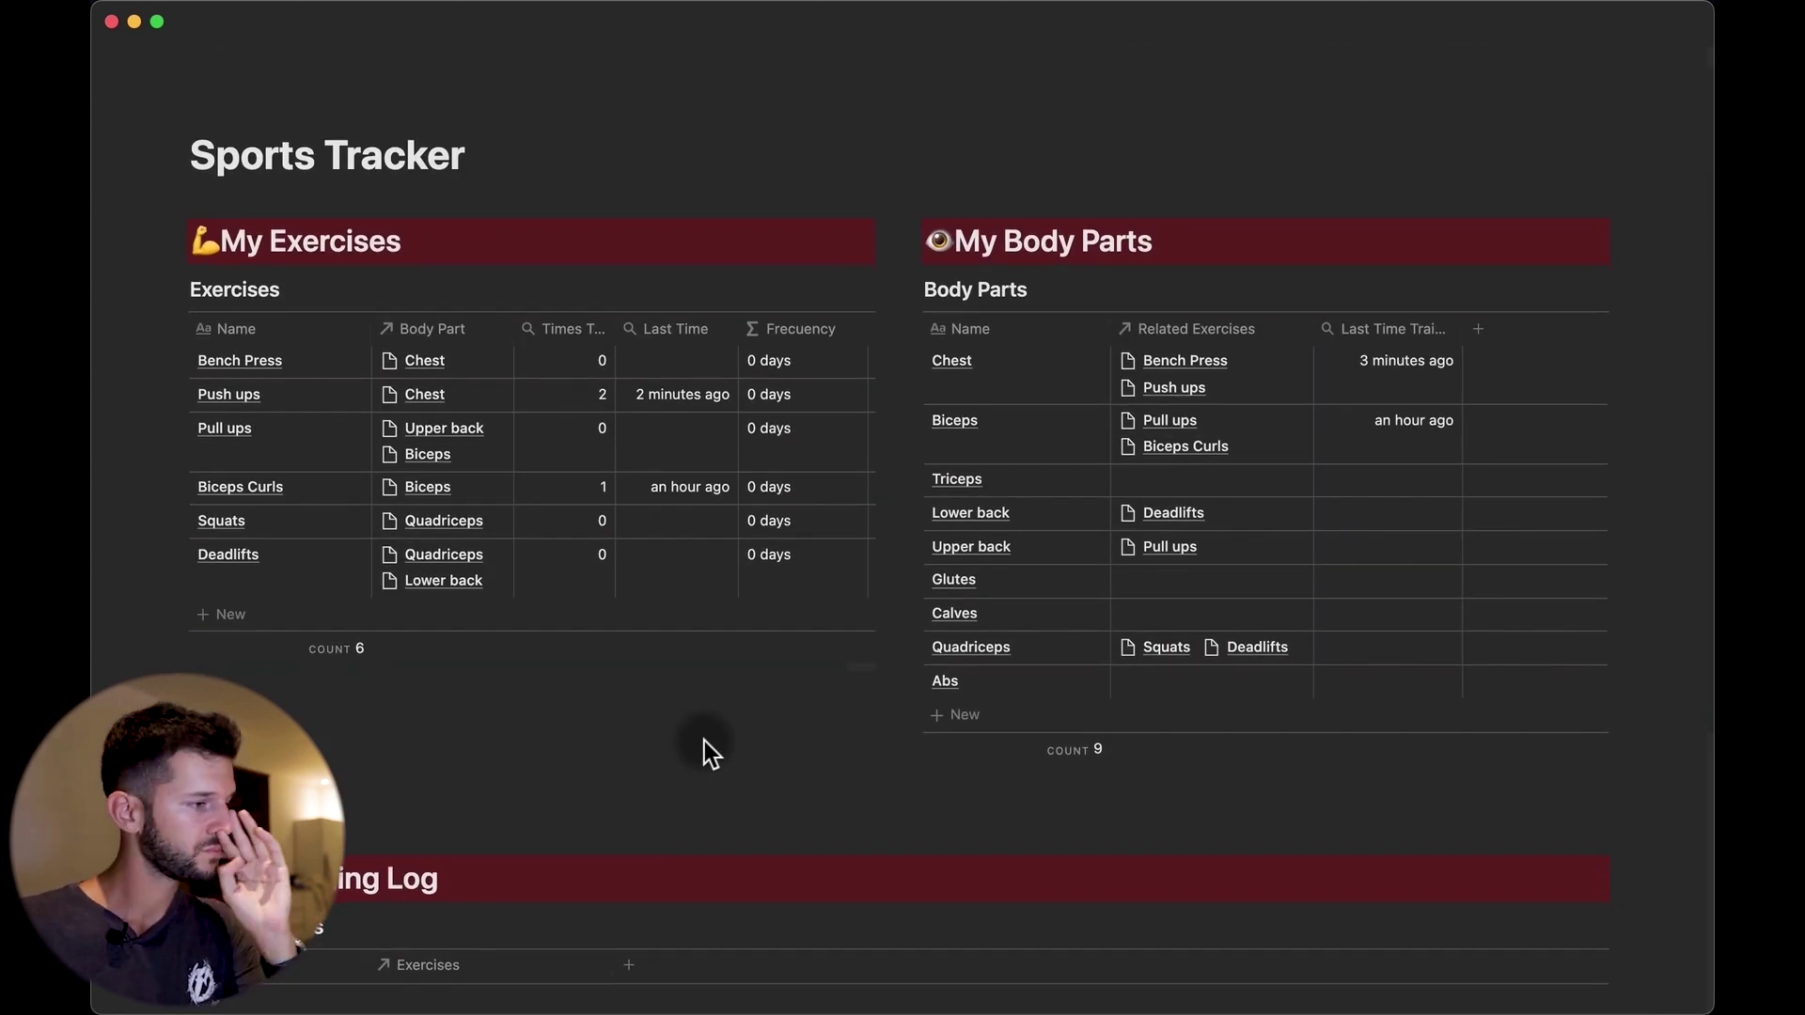
Set the page icon to the running-person emoji
{"action": "left_click", "coordinate": [235, 143]}
{"action": "type", "text": "run"}
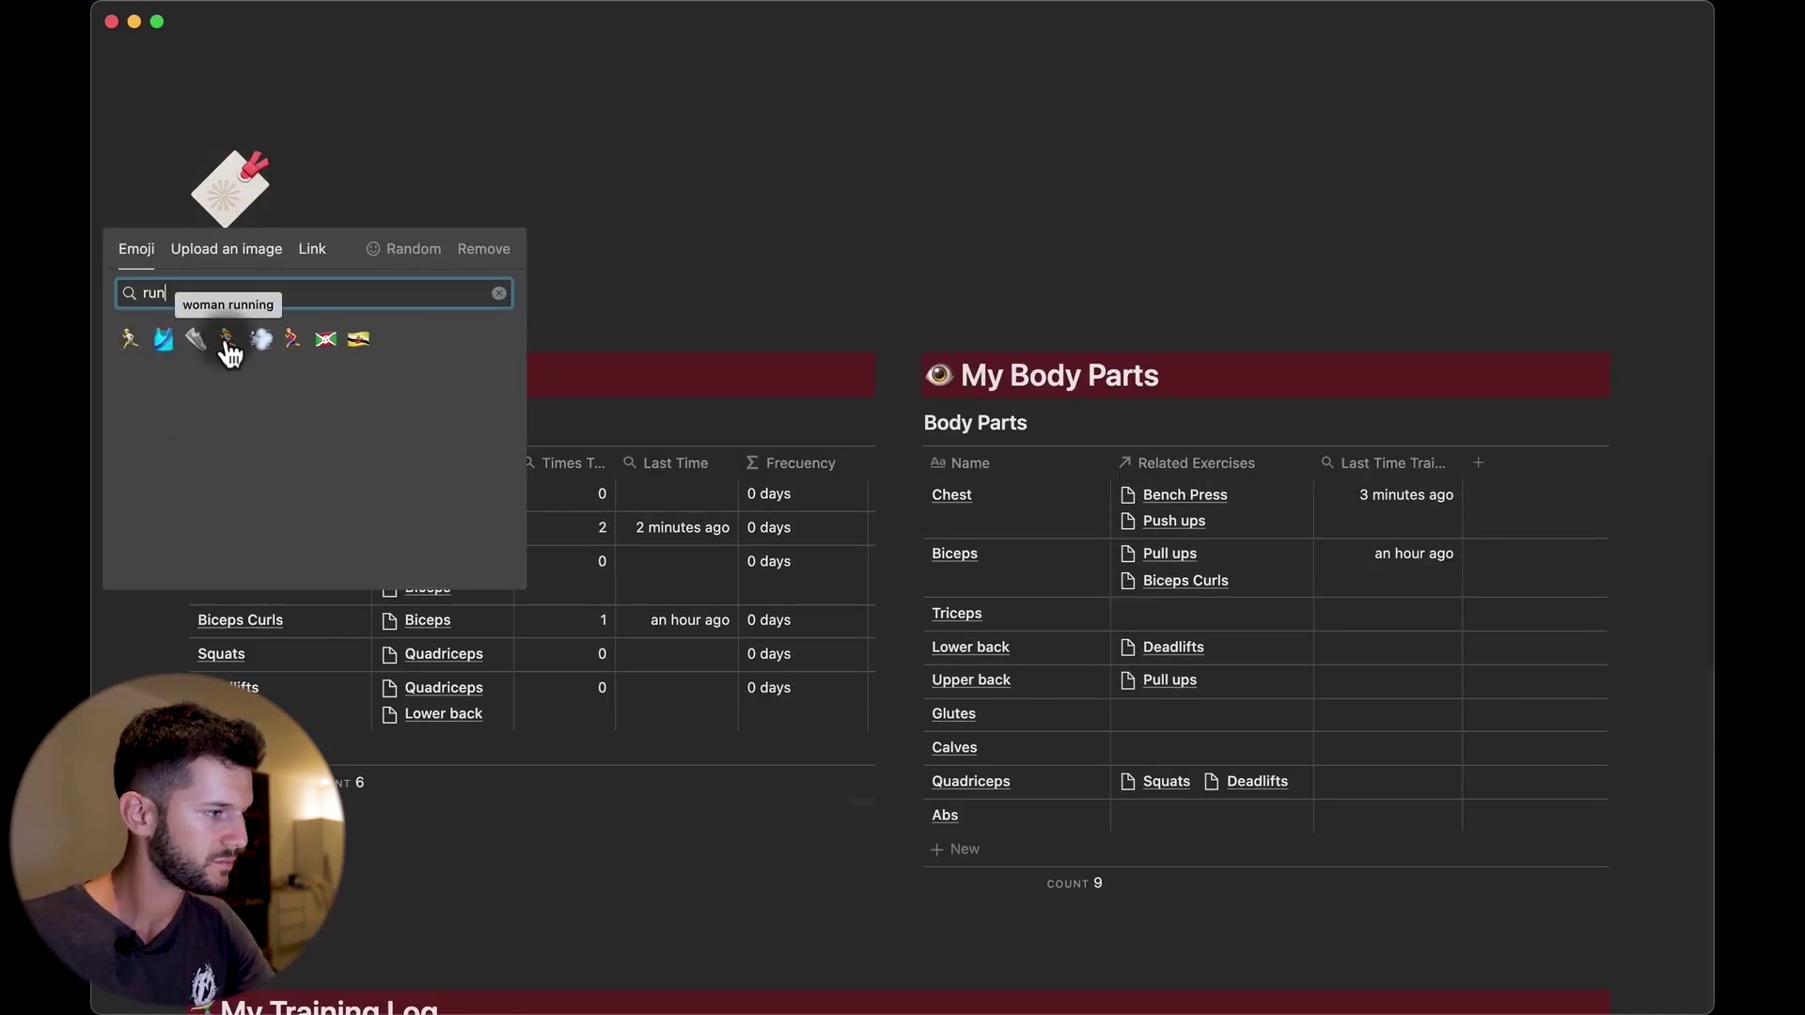
{"action": "left_click", "coordinate": [191, 376]}
Use the Unsplash 'gym' Boxed Water photo as the cover and reposition it
{"action": "left_click", "coordinate": [225, 244]}
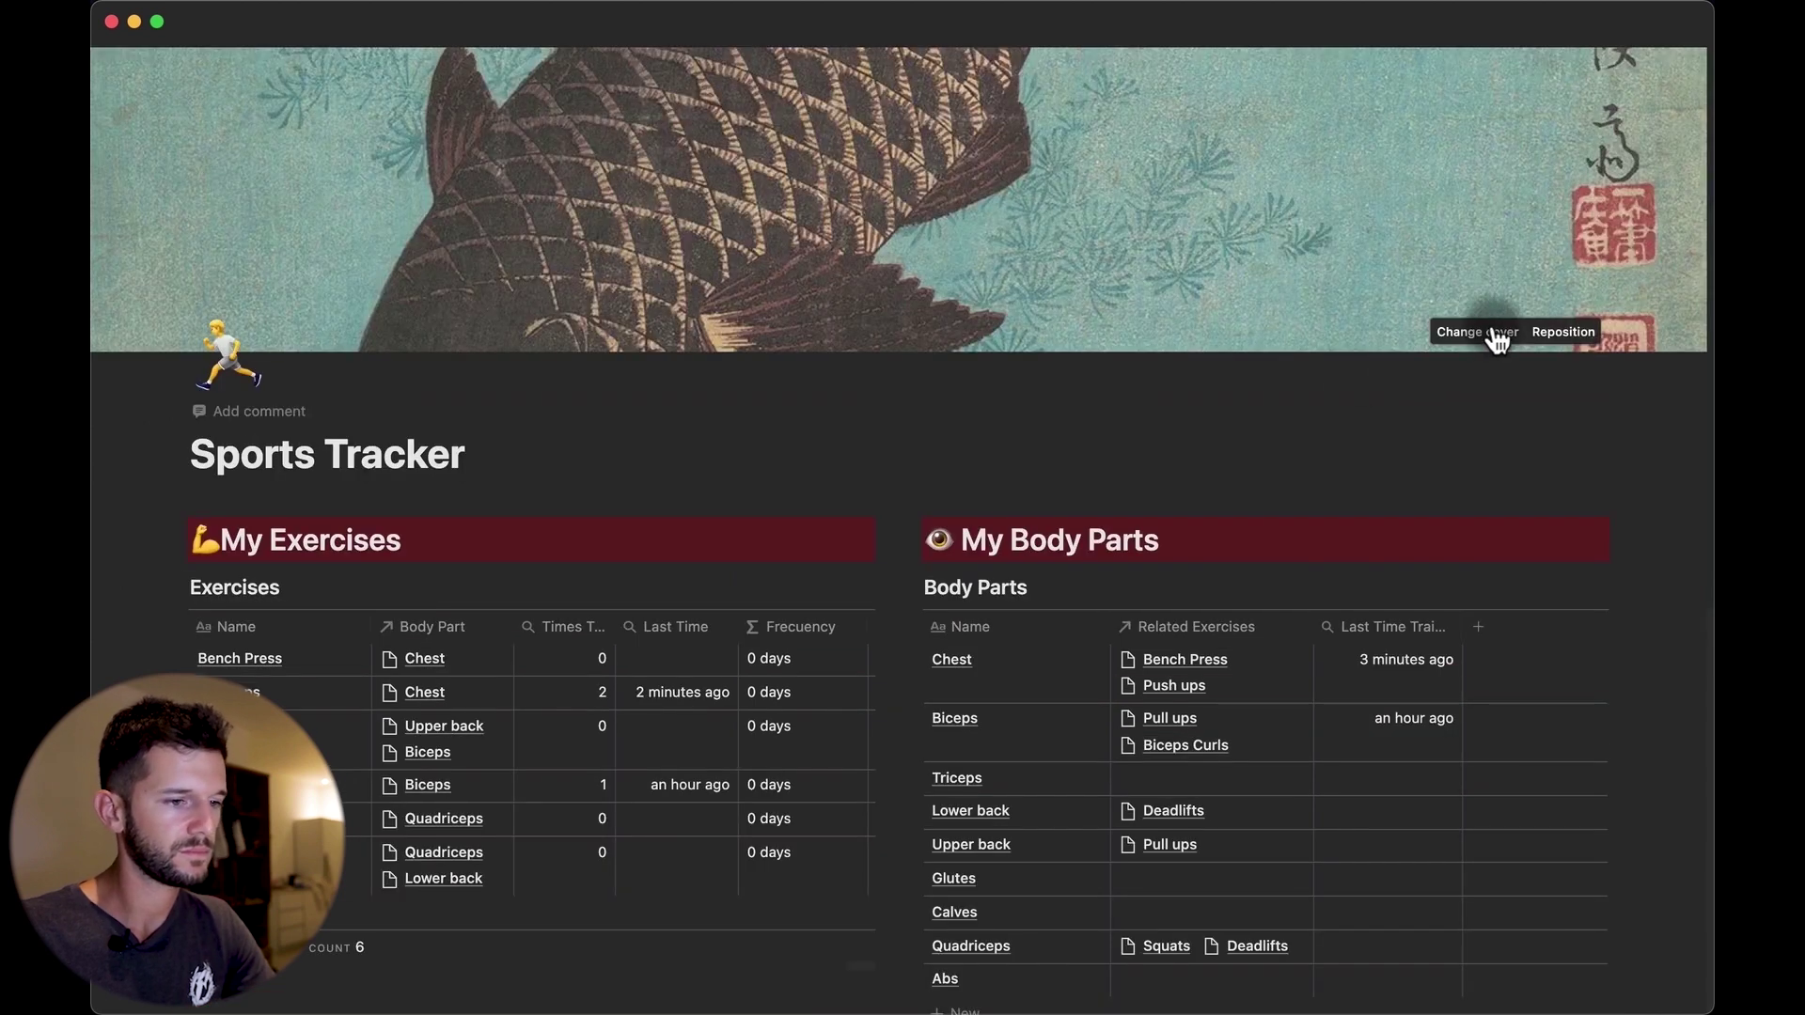
{"action": "left_click", "coordinate": [1478, 331]}
{"action": "type", "text": "gym"}
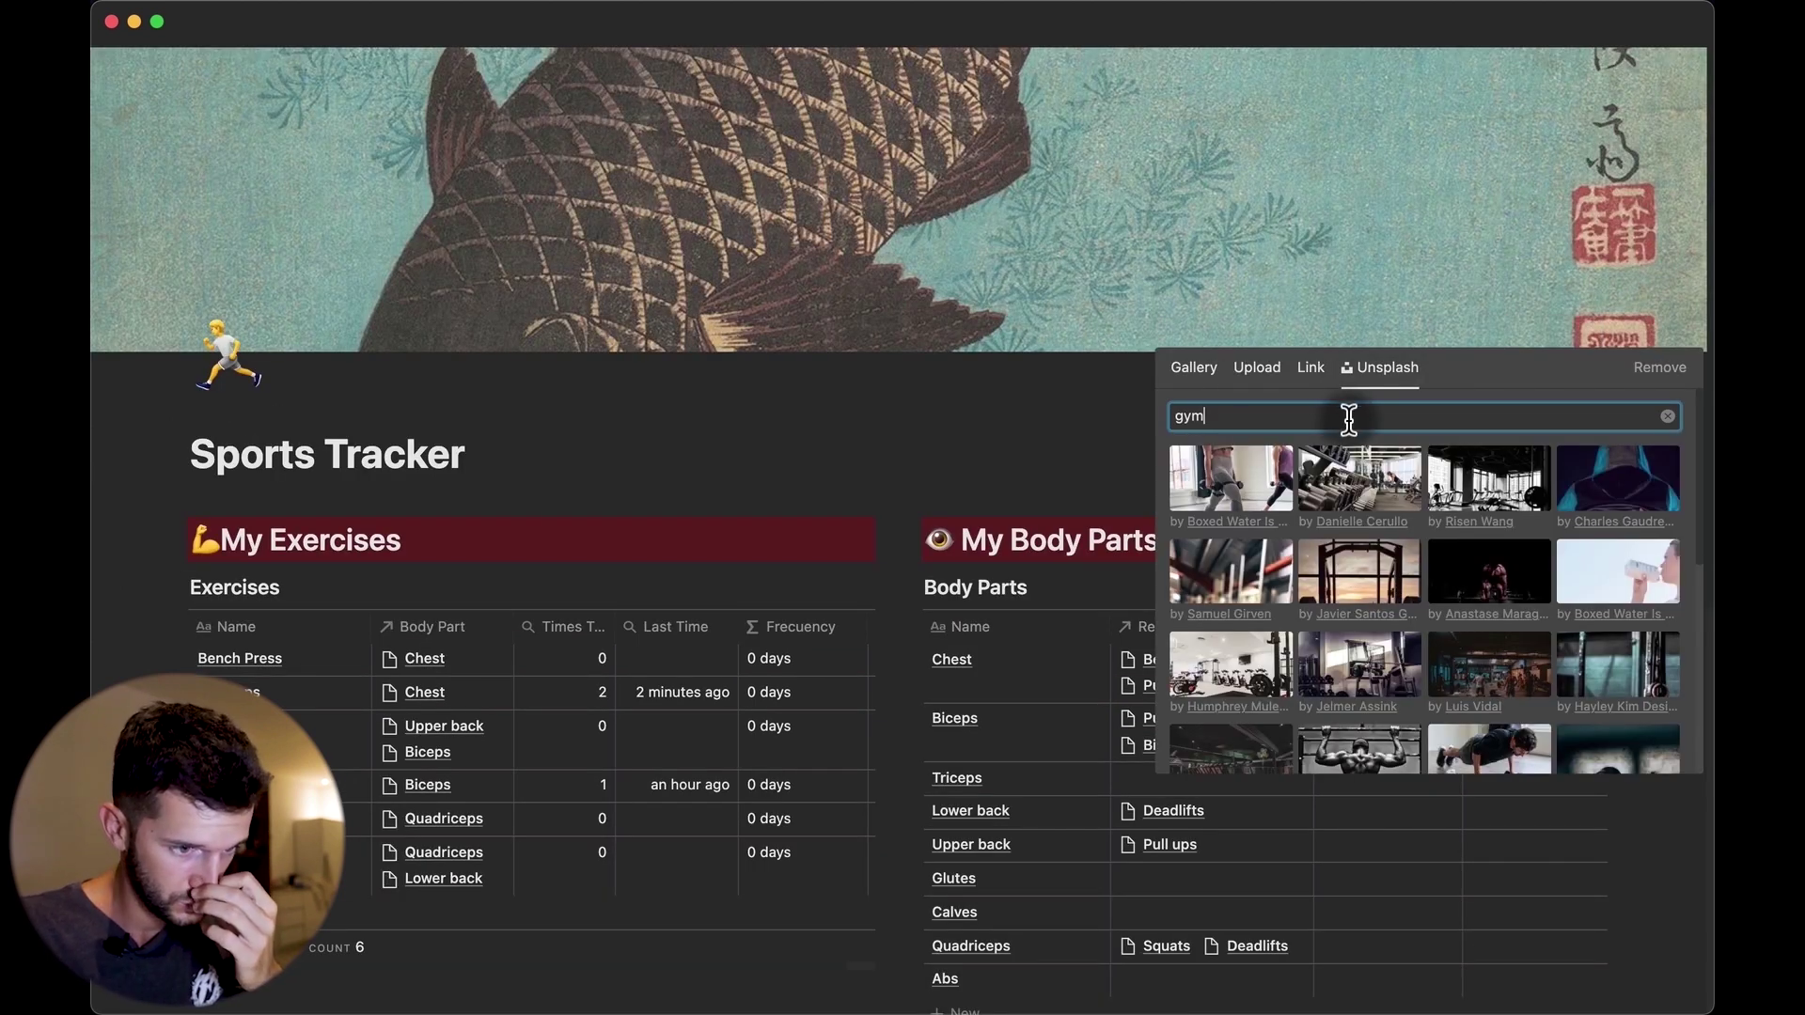
{"action": "left_click", "coordinate": [1591, 569]}
{"action": "left_click", "coordinate": [854, 443]}
{"action": "left_click", "coordinate": [1561, 332]}
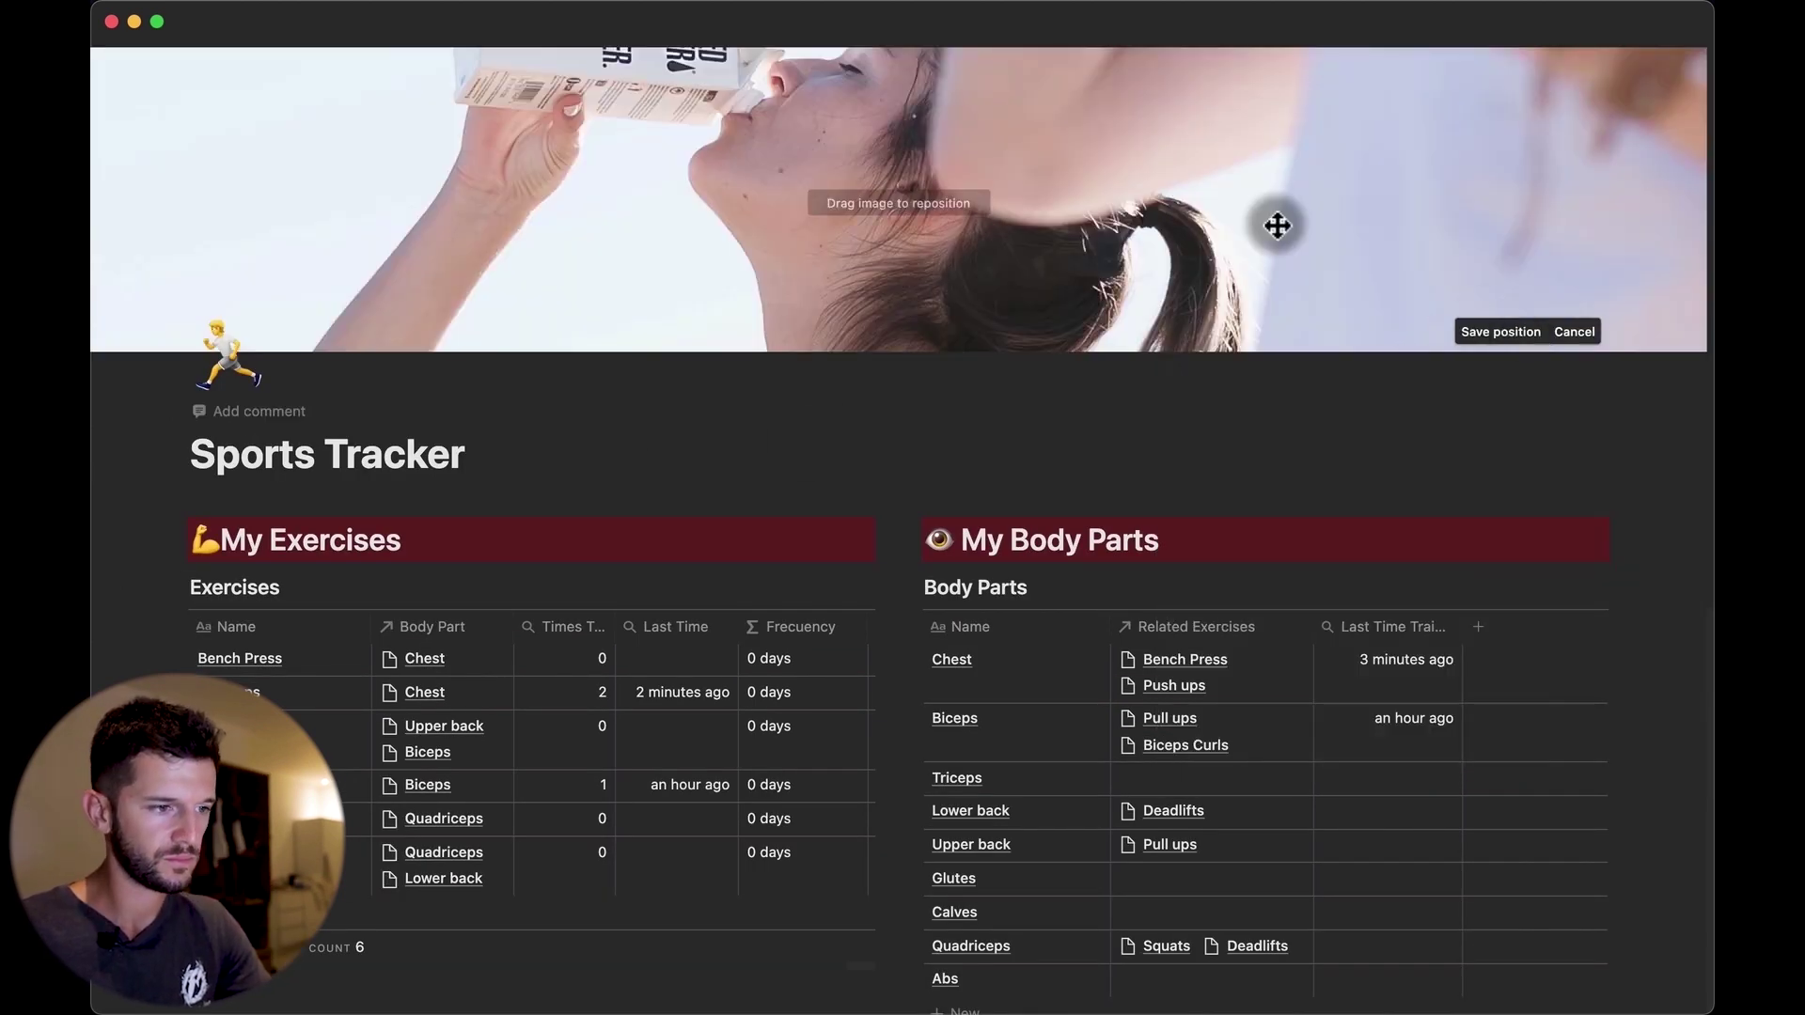
{"action": "left_click_drag", "start_coordinate": [1149, 146], "coordinate": [1209, 257]}
{"action": "left_click", "coordinate": [1501, 332]}
{"action": "scroll", "coordinate": [968, 442], "scroll_direction": "down", "scroll_amount": 2}
Scroll back up to the top of the Sports Tracker page
{"action": "scroll", "coordinate": [981, 463], "scroll_direction": "up", "scroll_amount": 2}
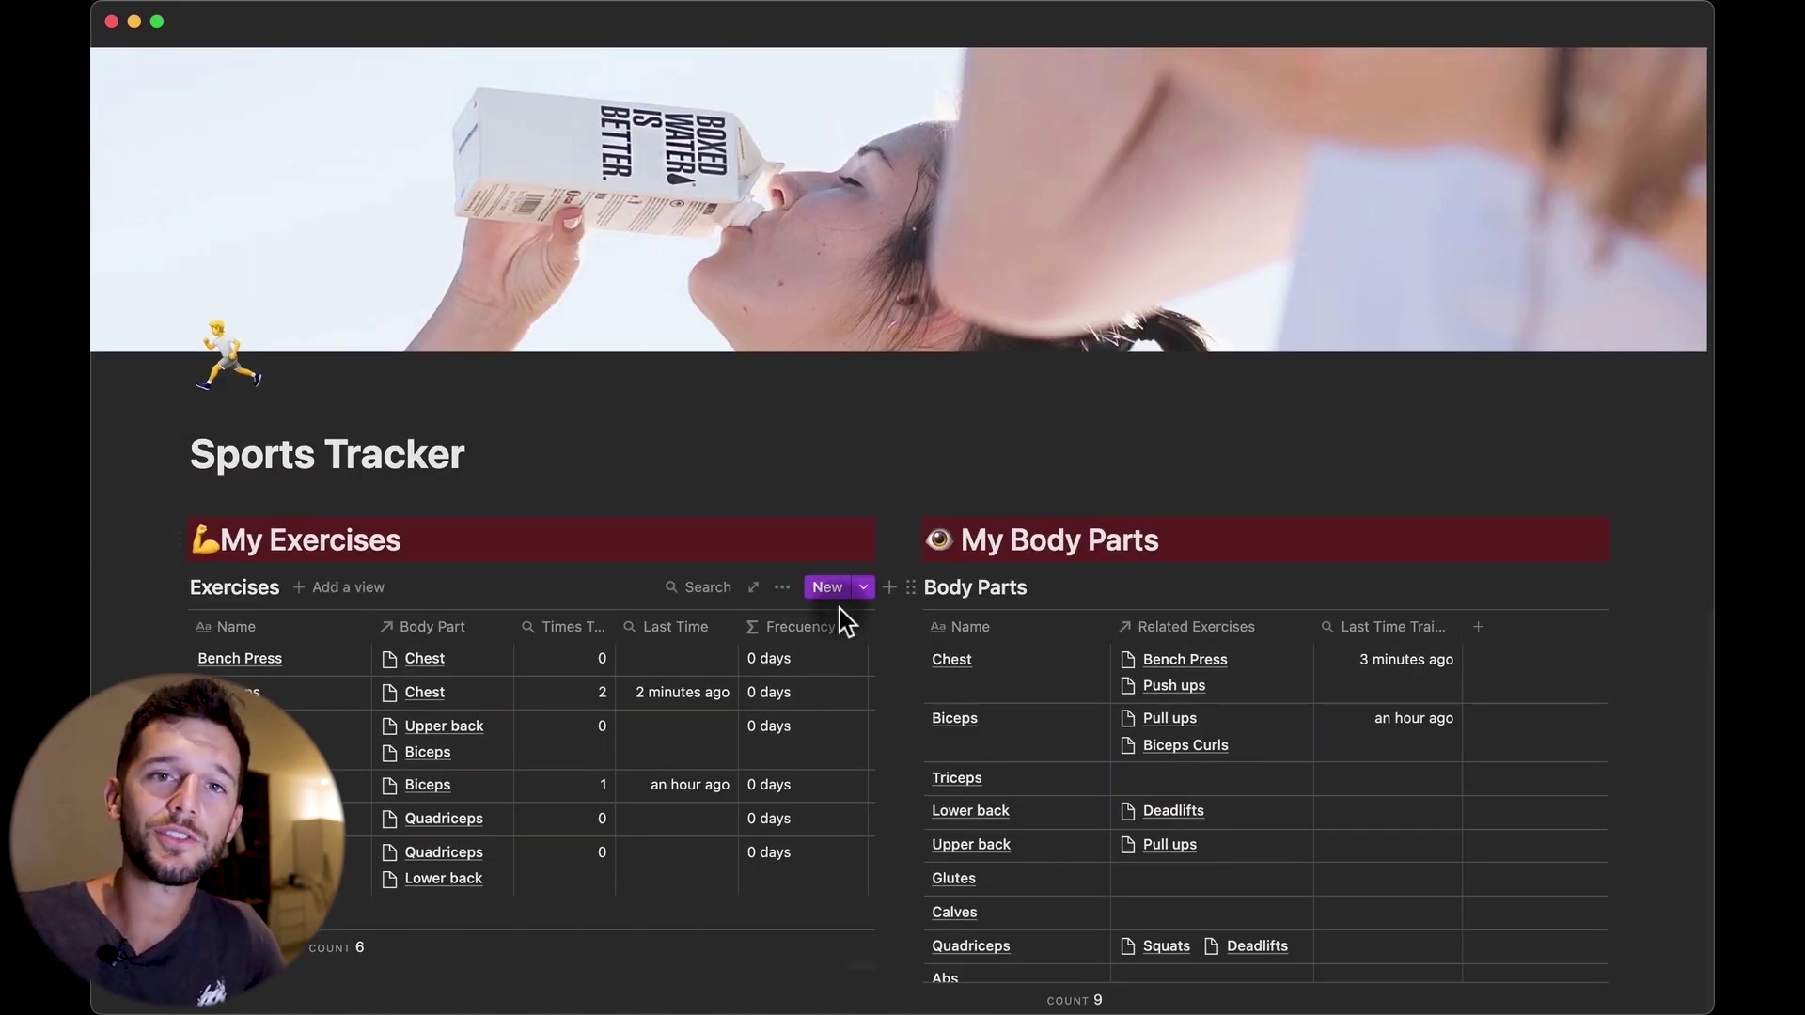